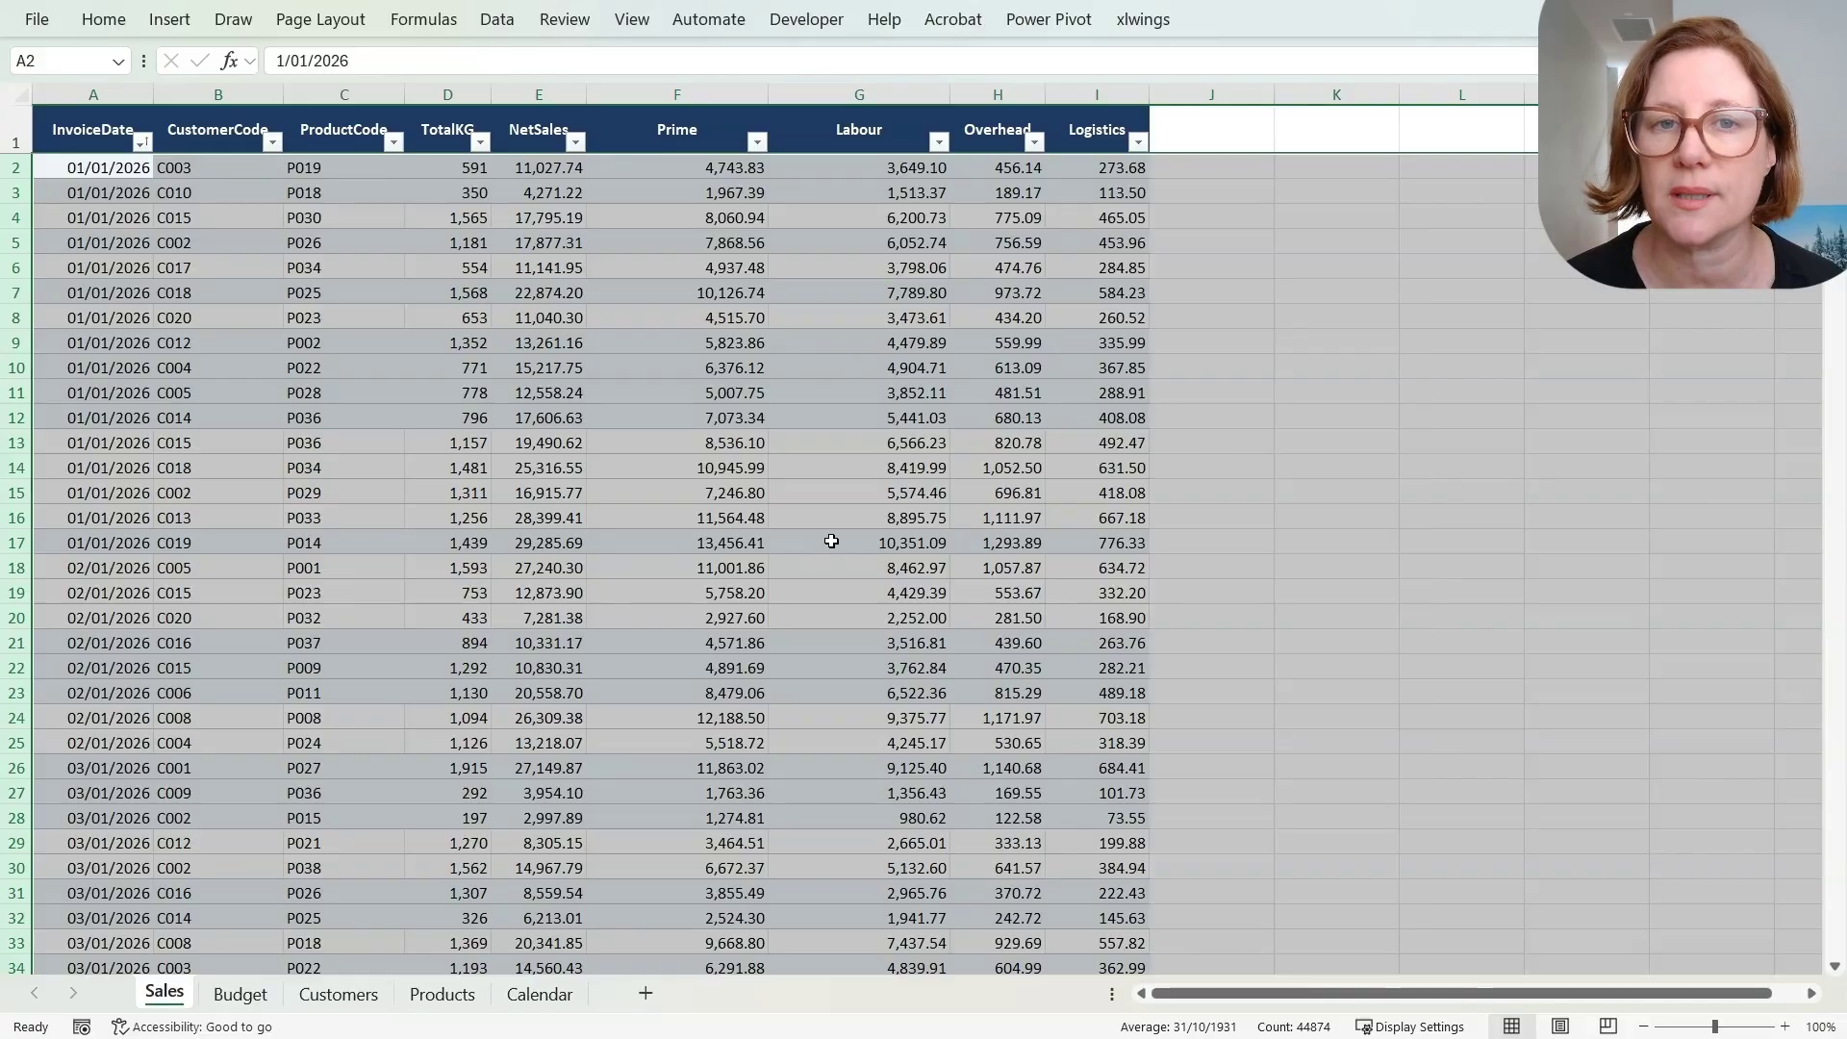
# Look over the invoice rows on the Sales sheet and move on to the Budget sheet
pyautogui.click(110, 289)
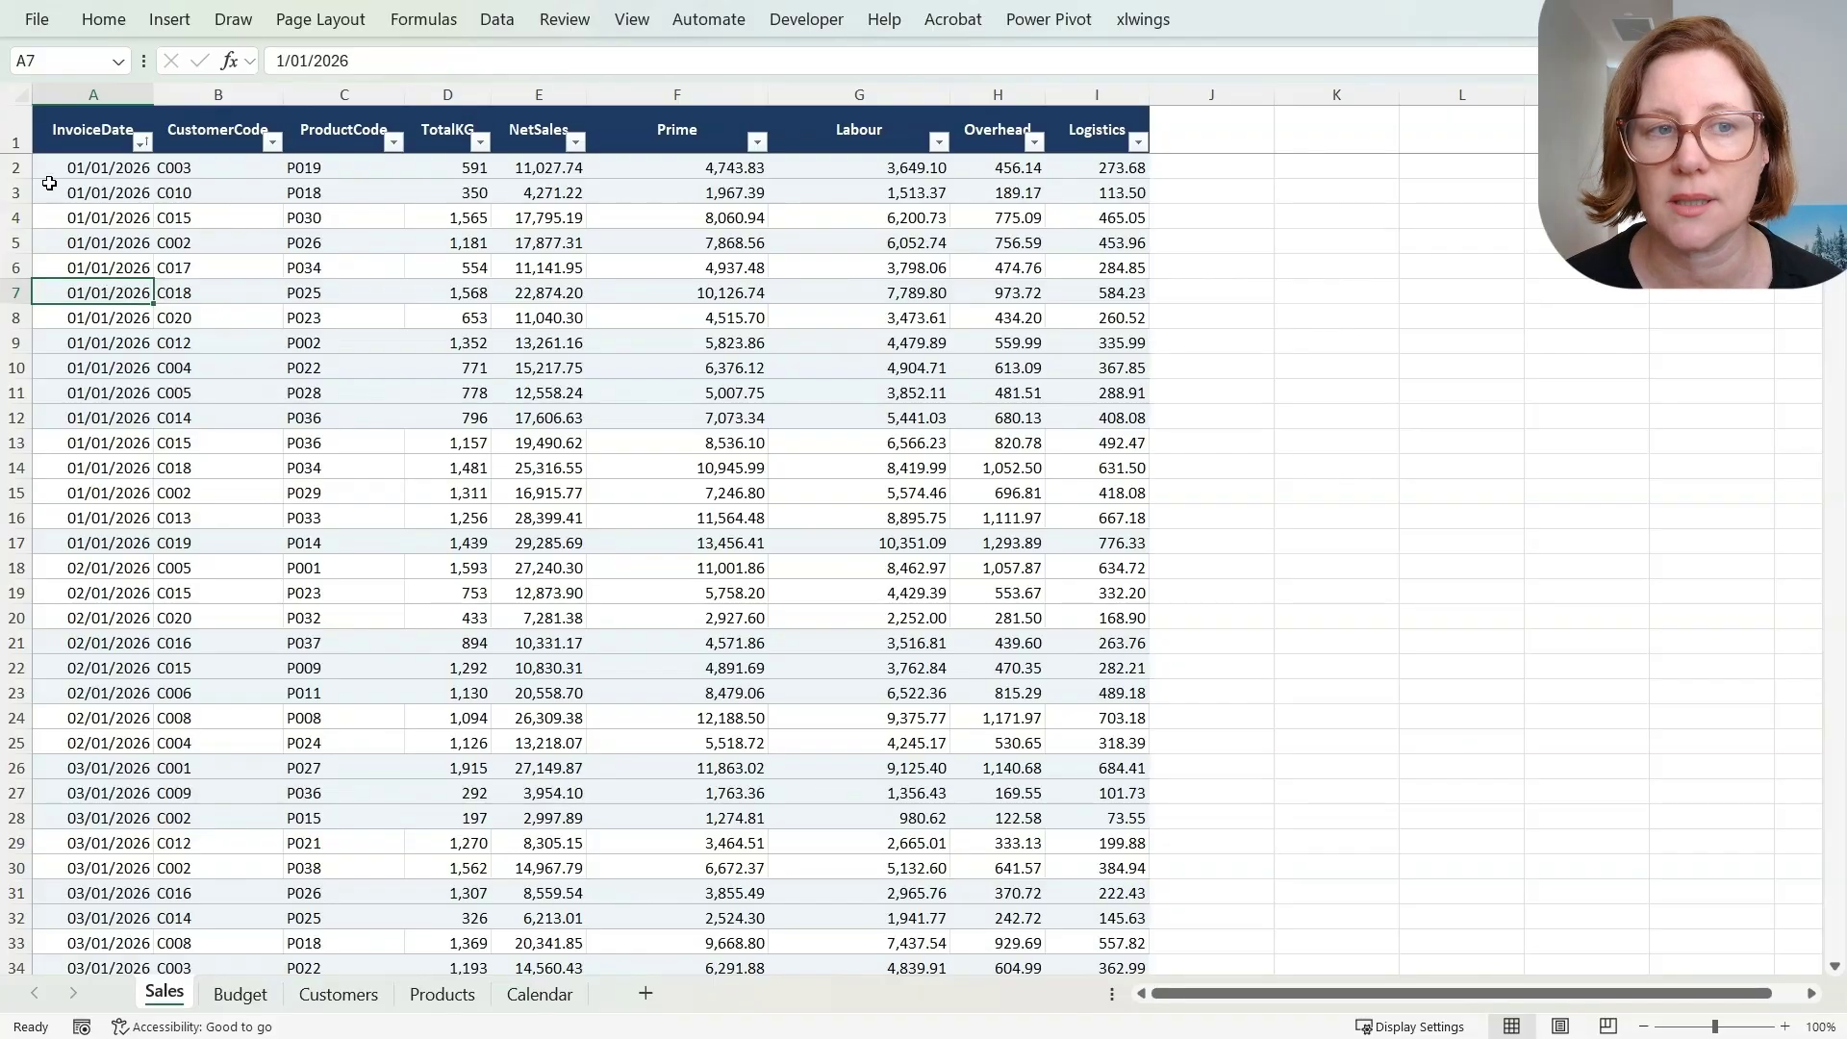
pyautogui.click(15, 168)
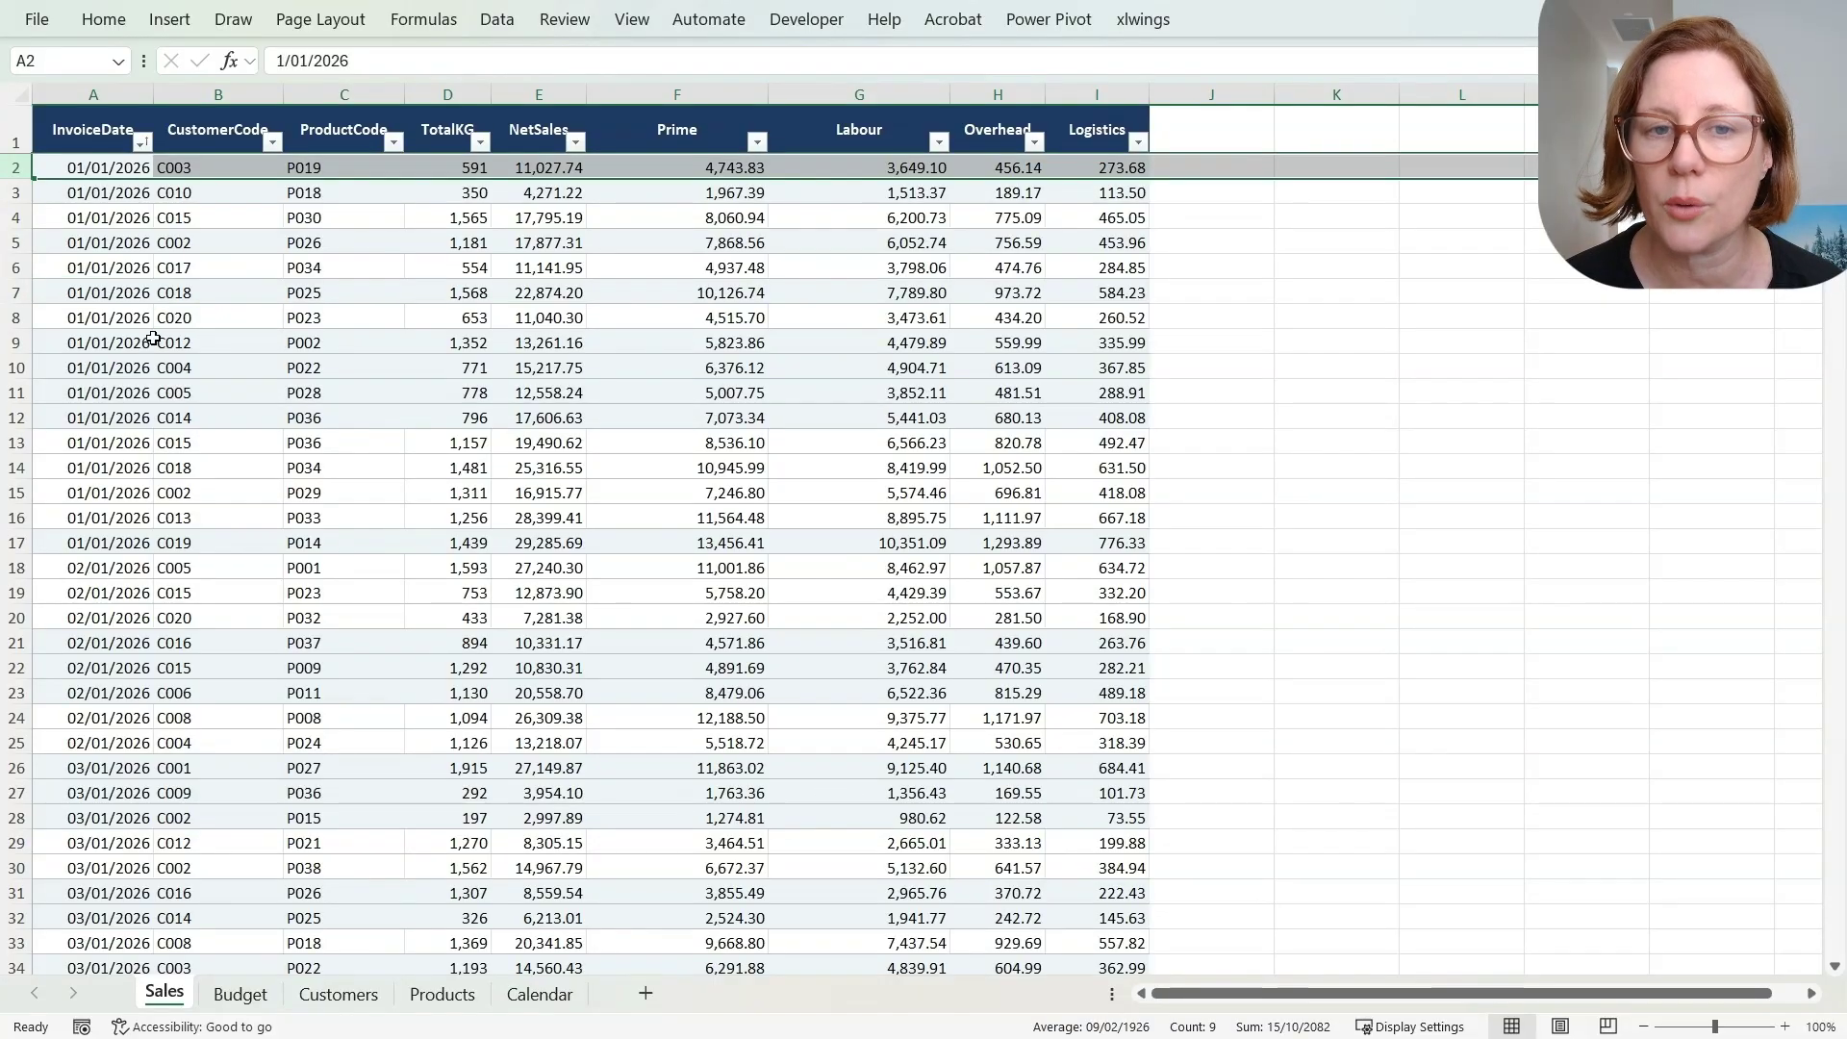
pyautogui.scroll(-1, 194, 362)
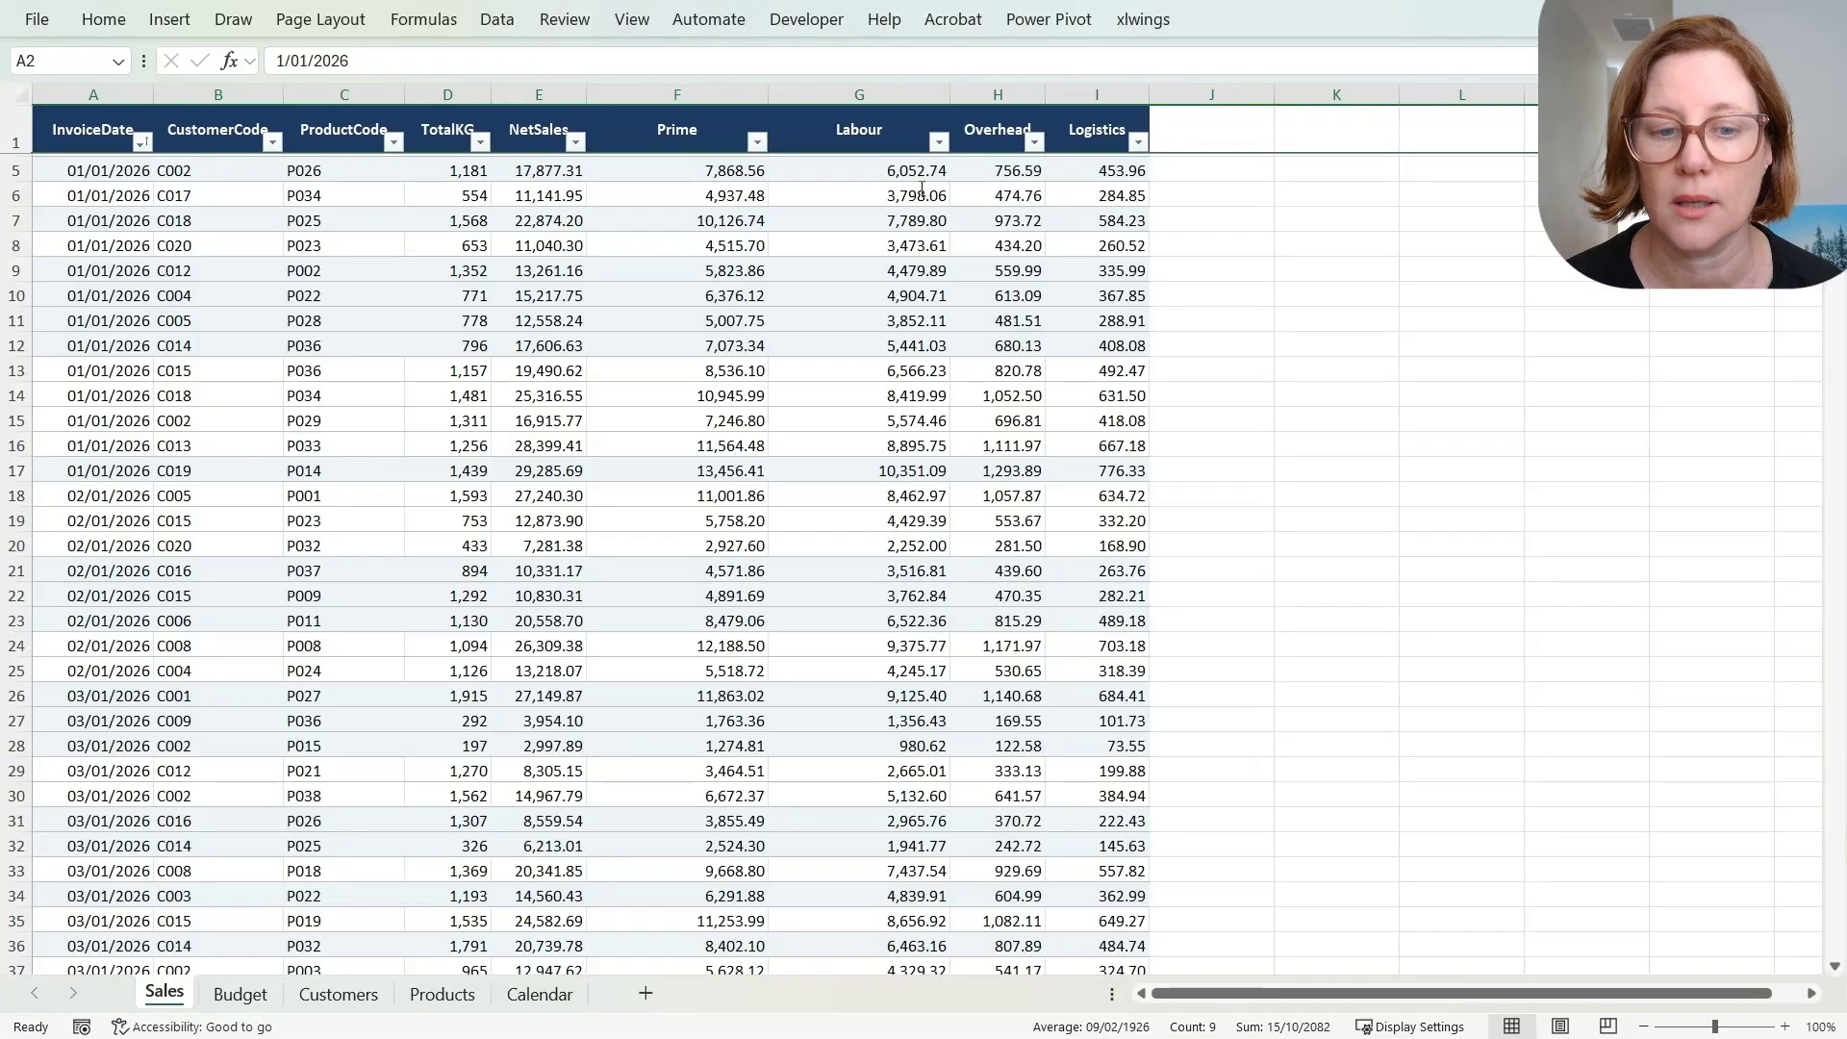
pyautogui.hotkey('ctrl', 'pagedown')
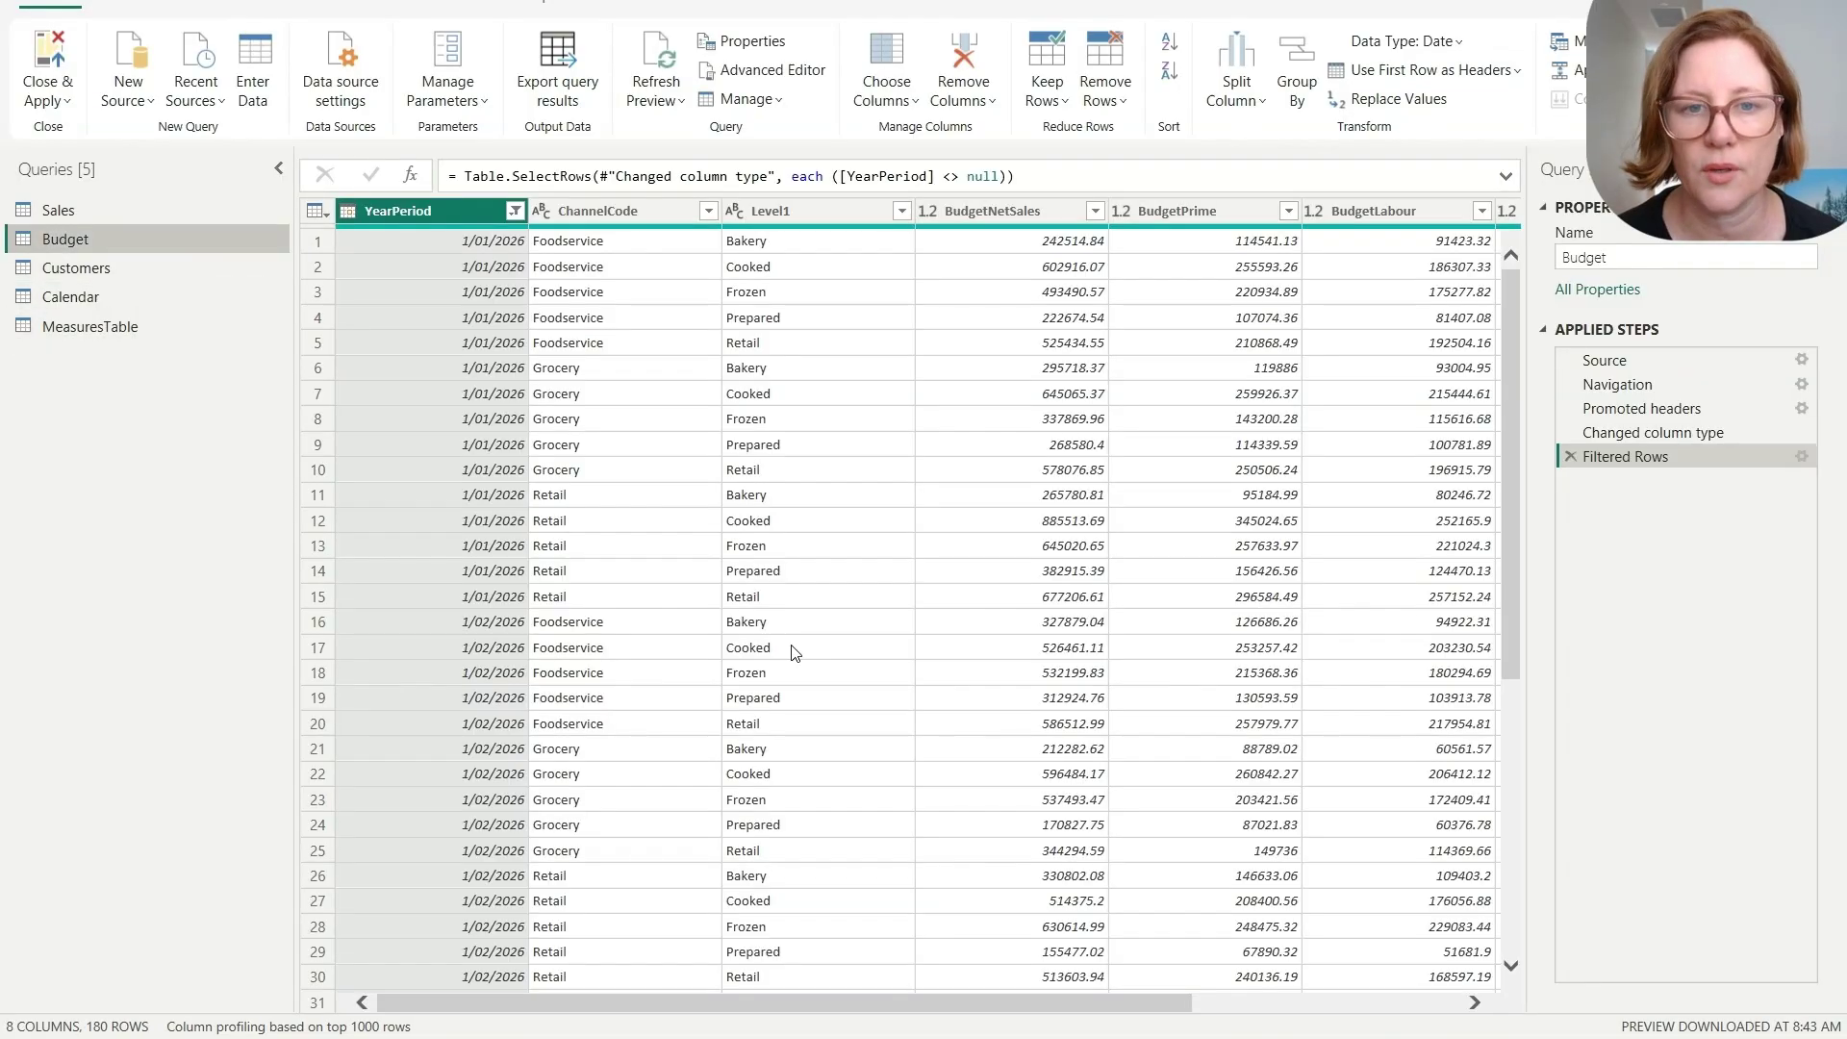
# In the Power Query Editor, examine the columns of the Budget, Sales and Customers queries
pyautogui.moveTo(830, 1001); pyautogui.dragTo(742, 1006)
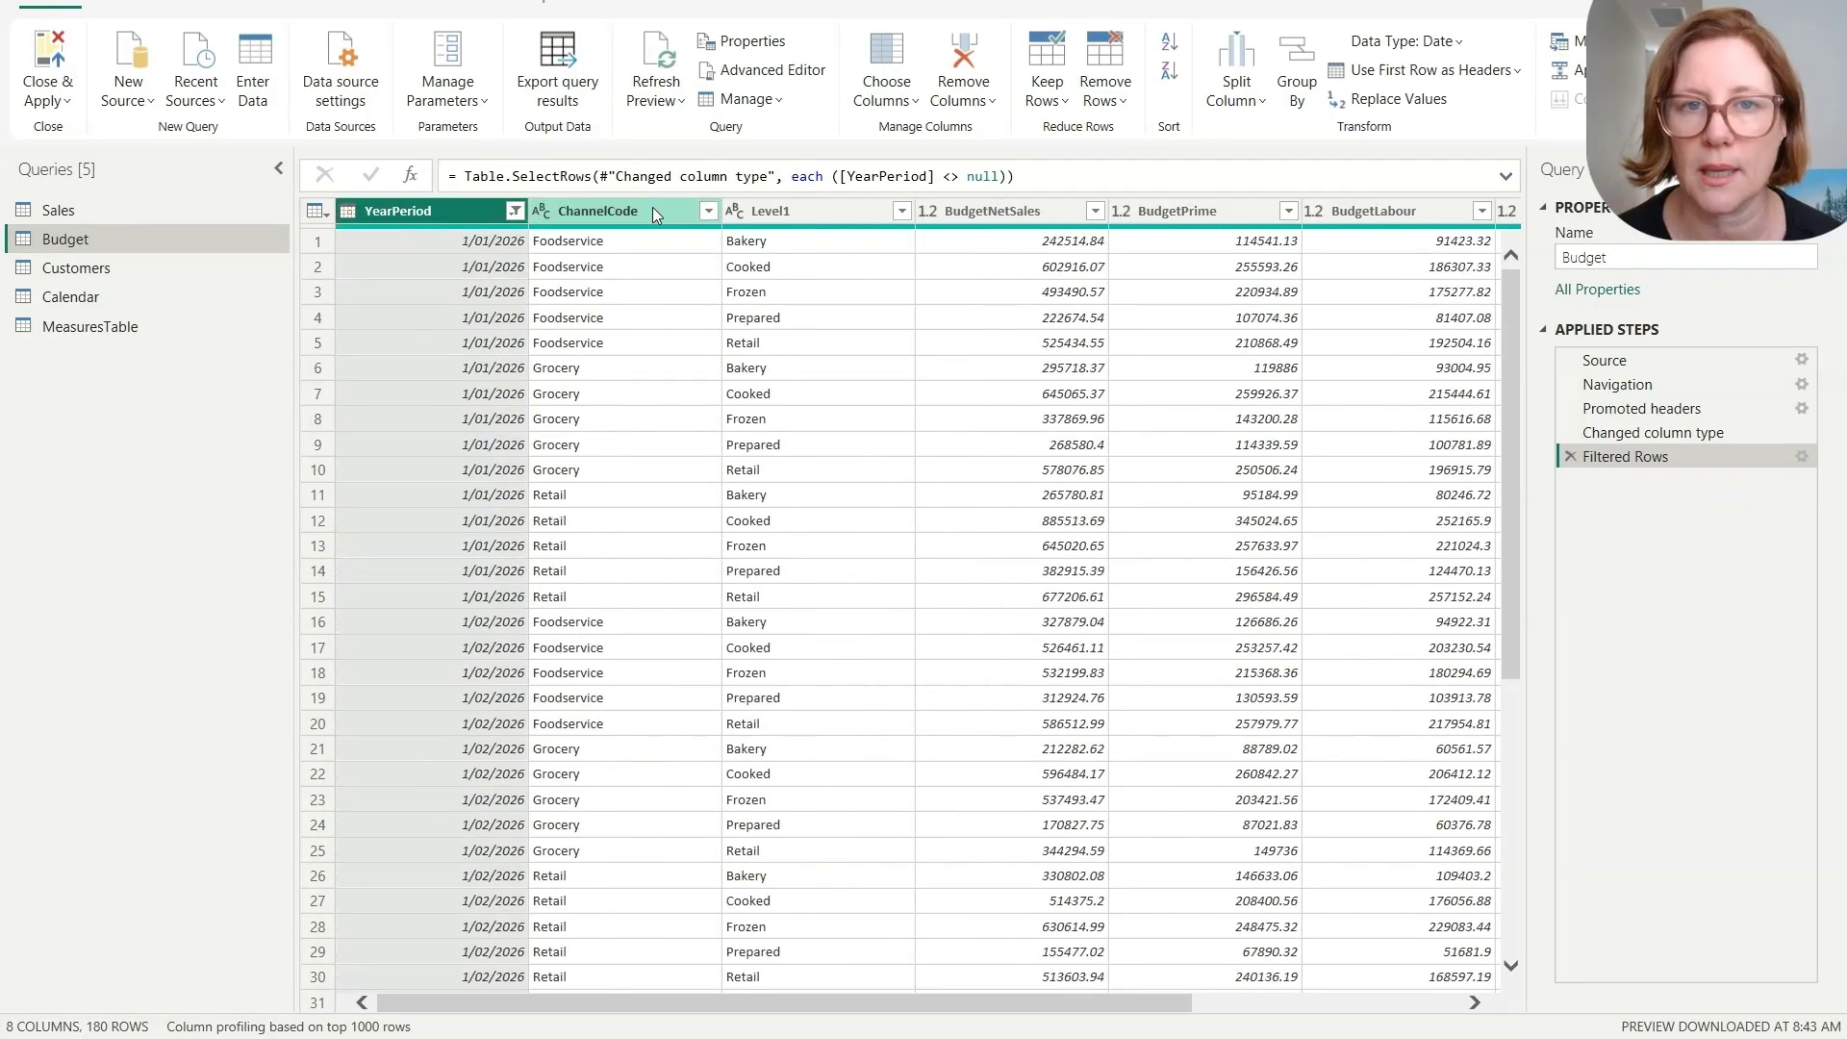
pyautogui.click(165, 208)
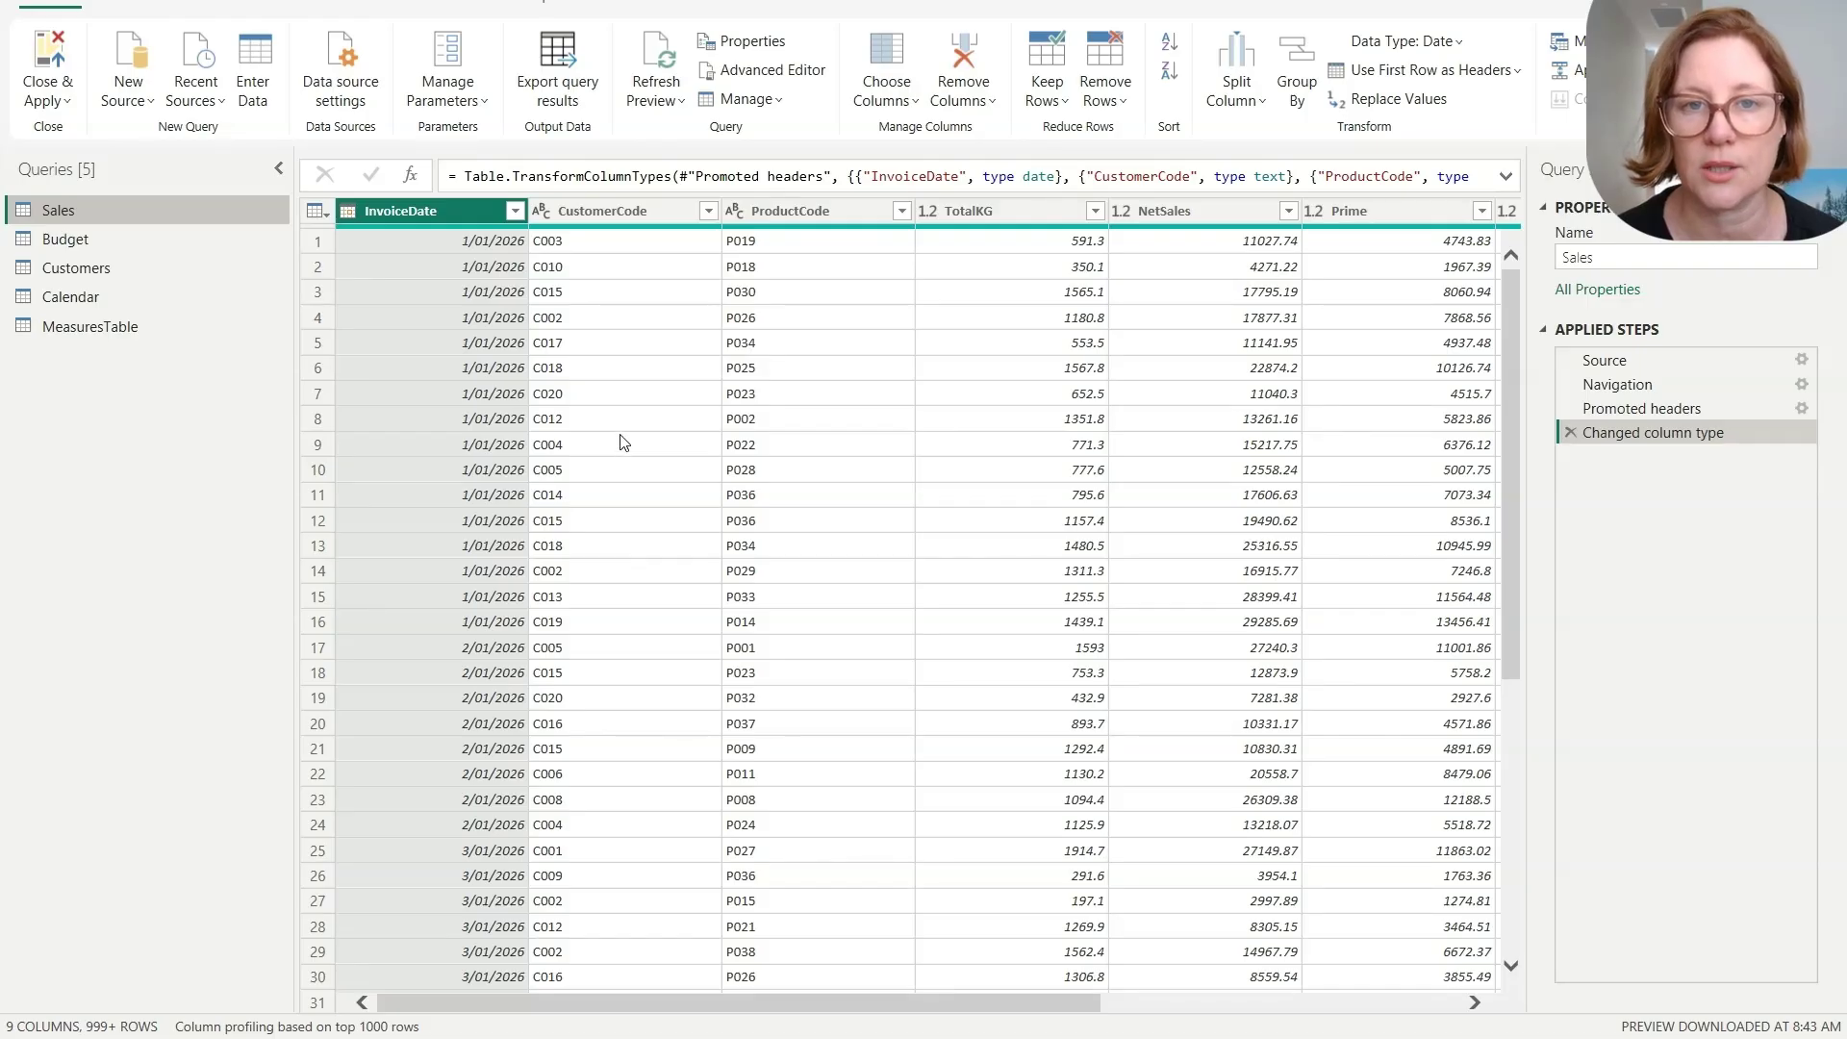
pyautogui.click(84, 275)
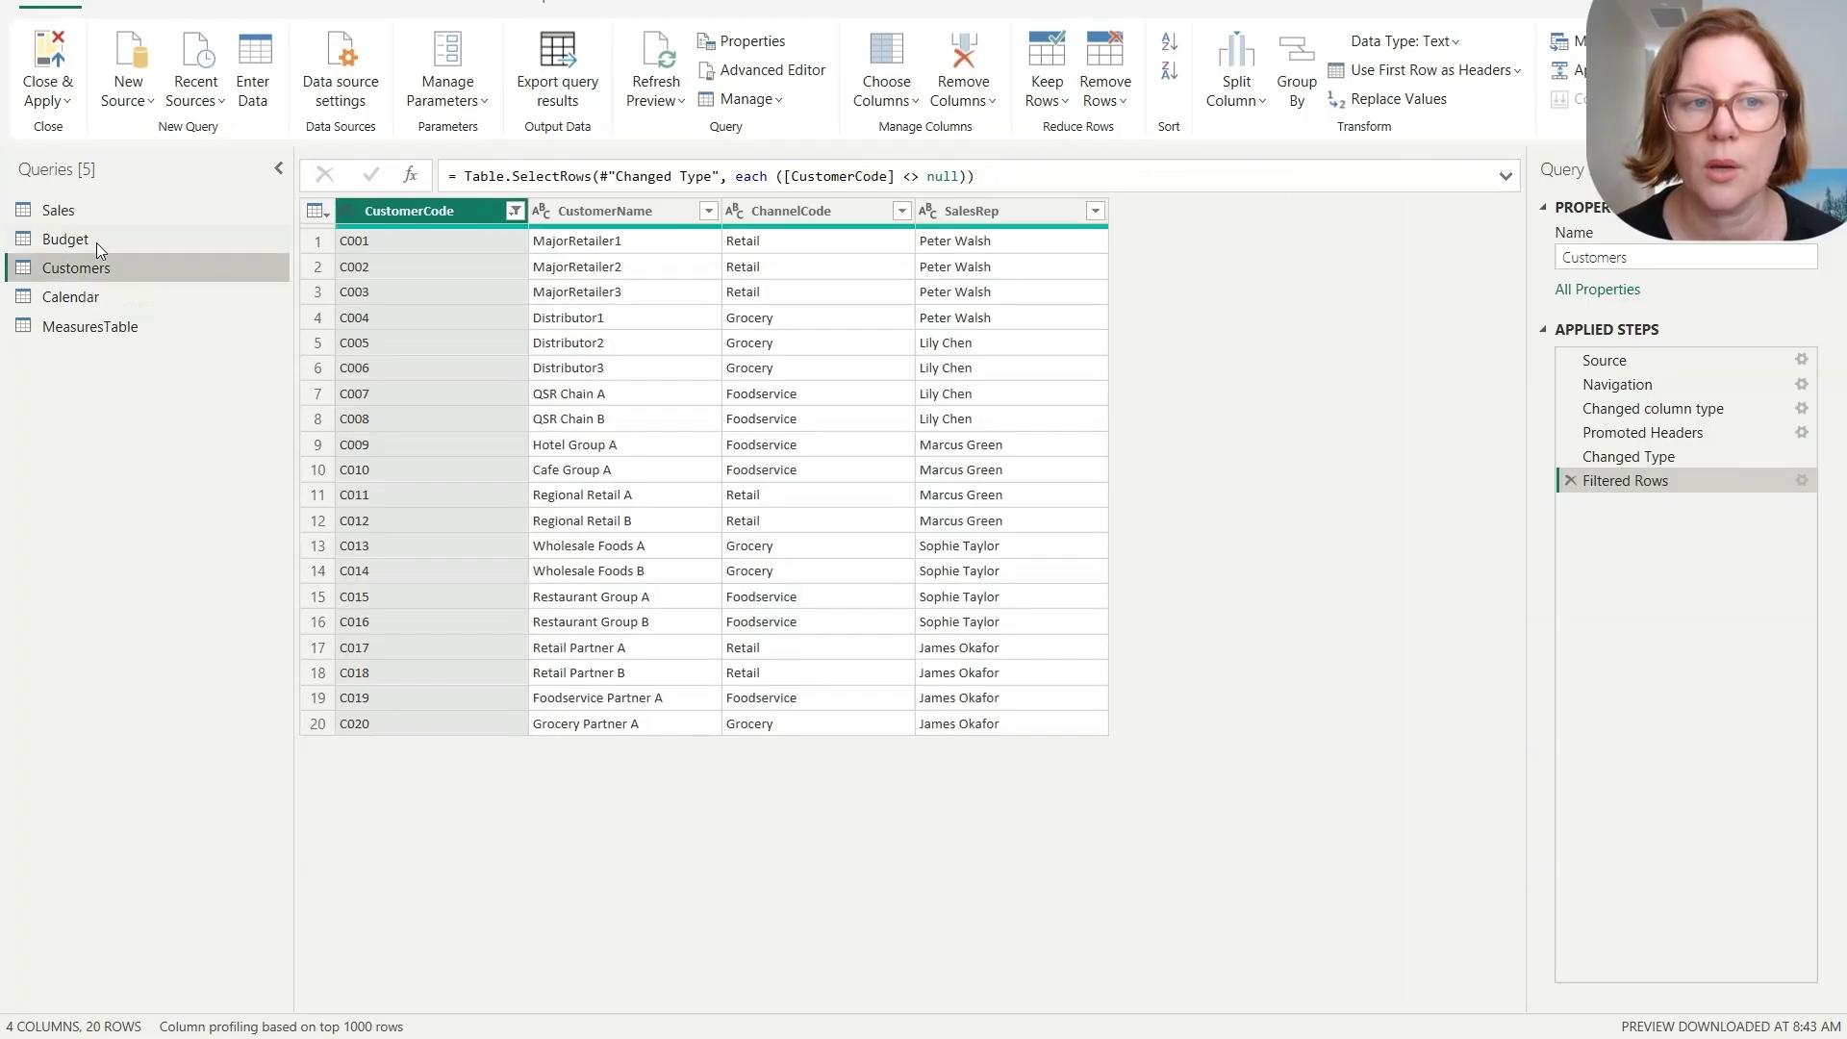
# Merge Customers into the Sales query on CustomerCode with a left outer join and expand CustomerName, ChannelCode and SalesRep
pyautogui.click(102, 213)
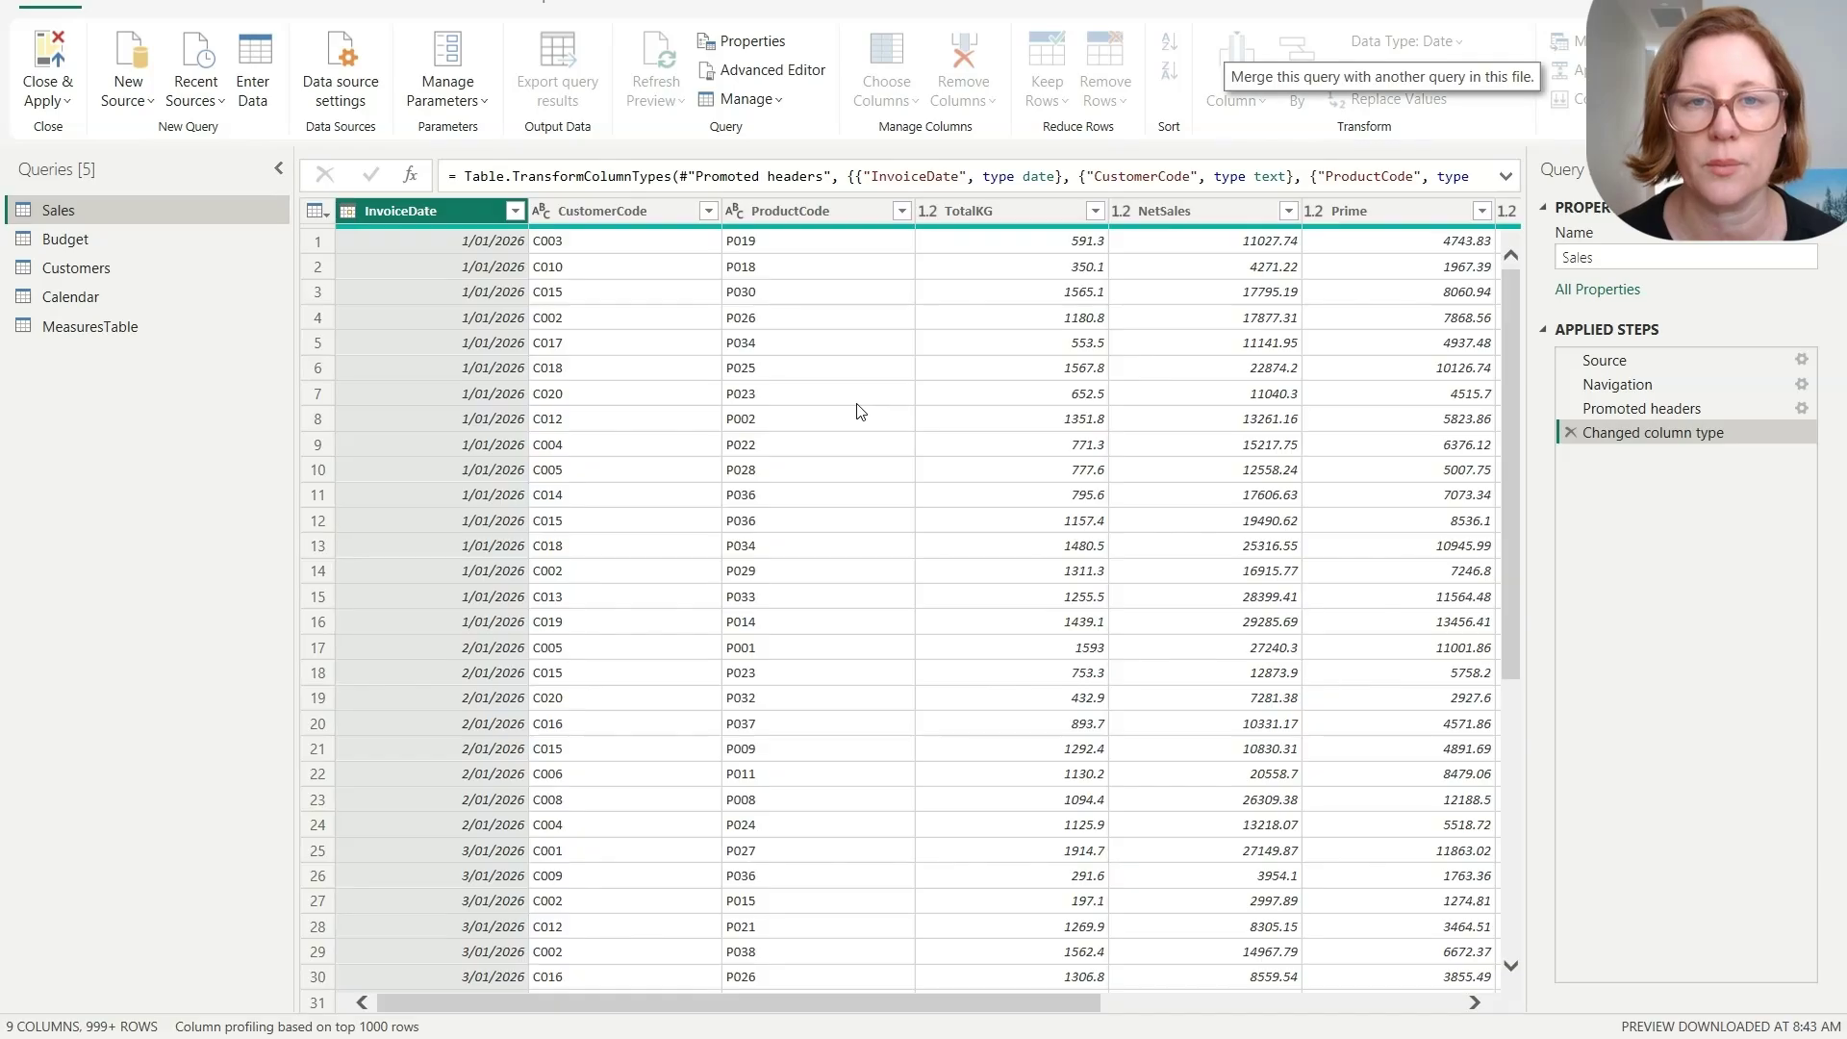
pyautogui.click(1582, 42)
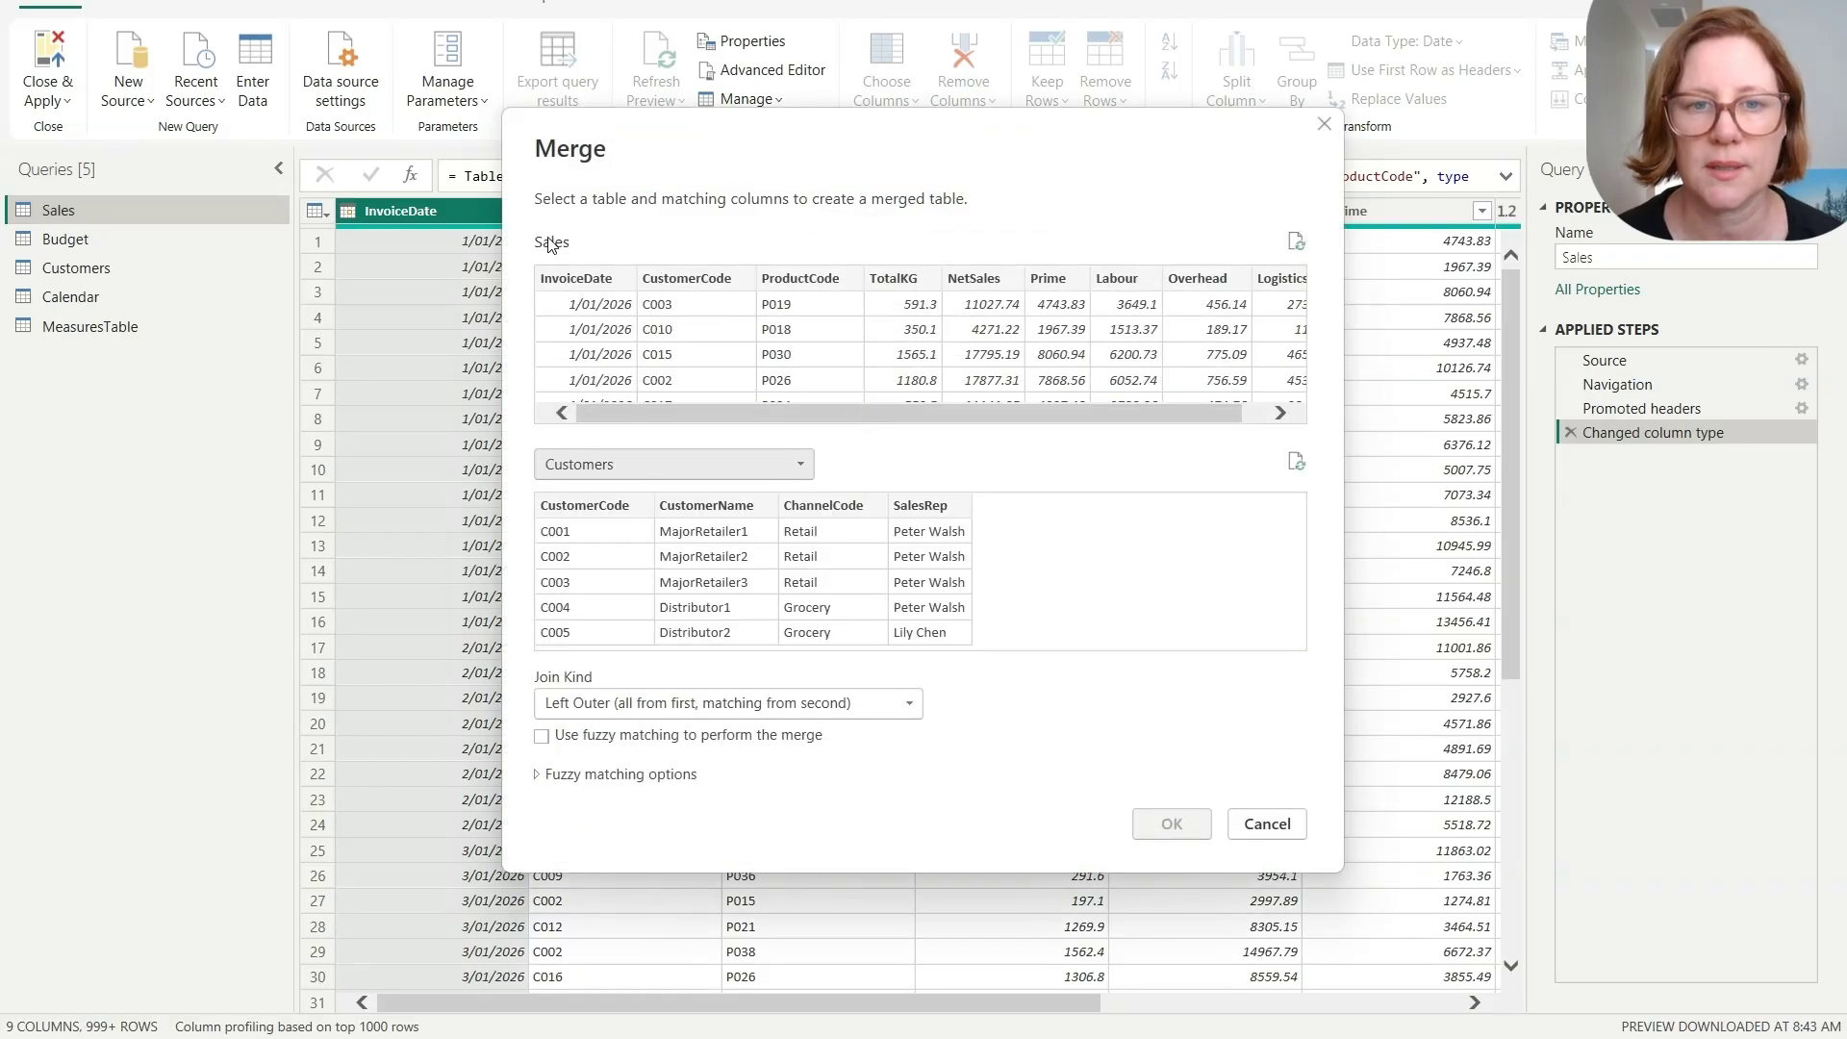
pyautogui.click(677, 282)
pyautogui.click(581, 512)
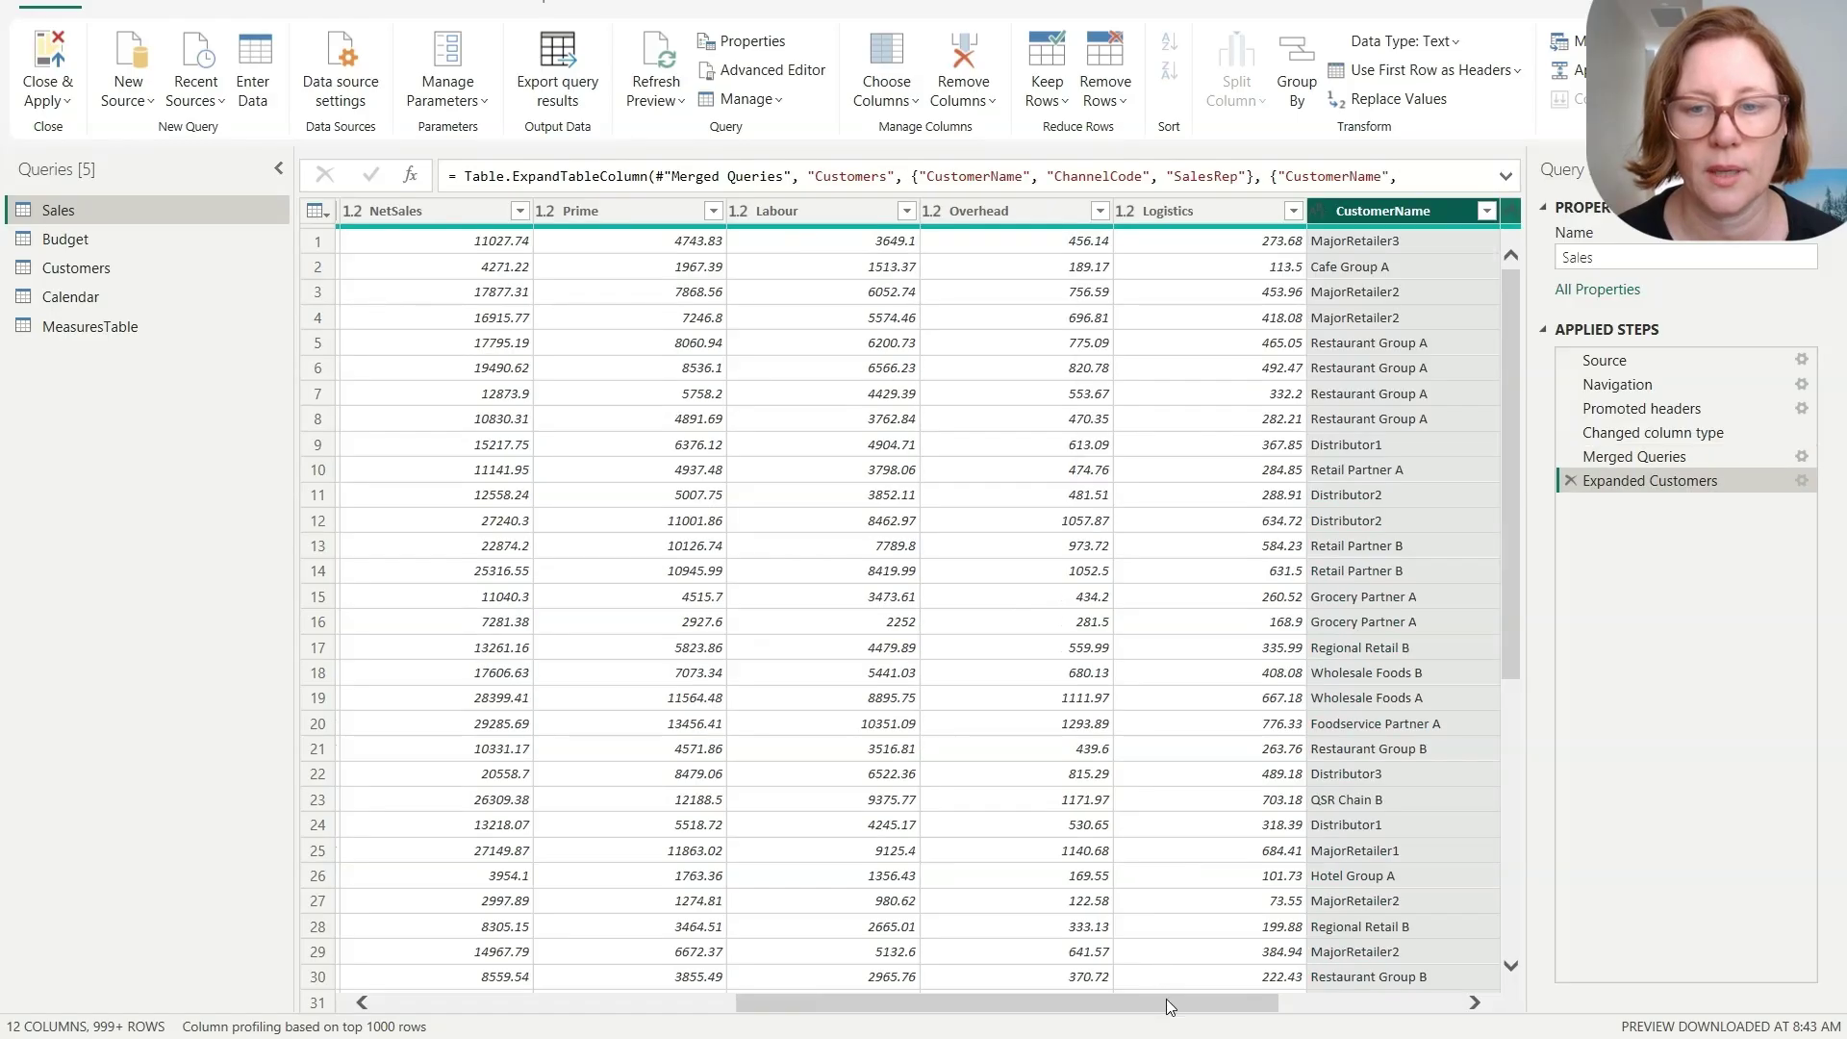
pyautogui.moveTo(1168, 1002); pyautogui.dragTo(1349, 1002)
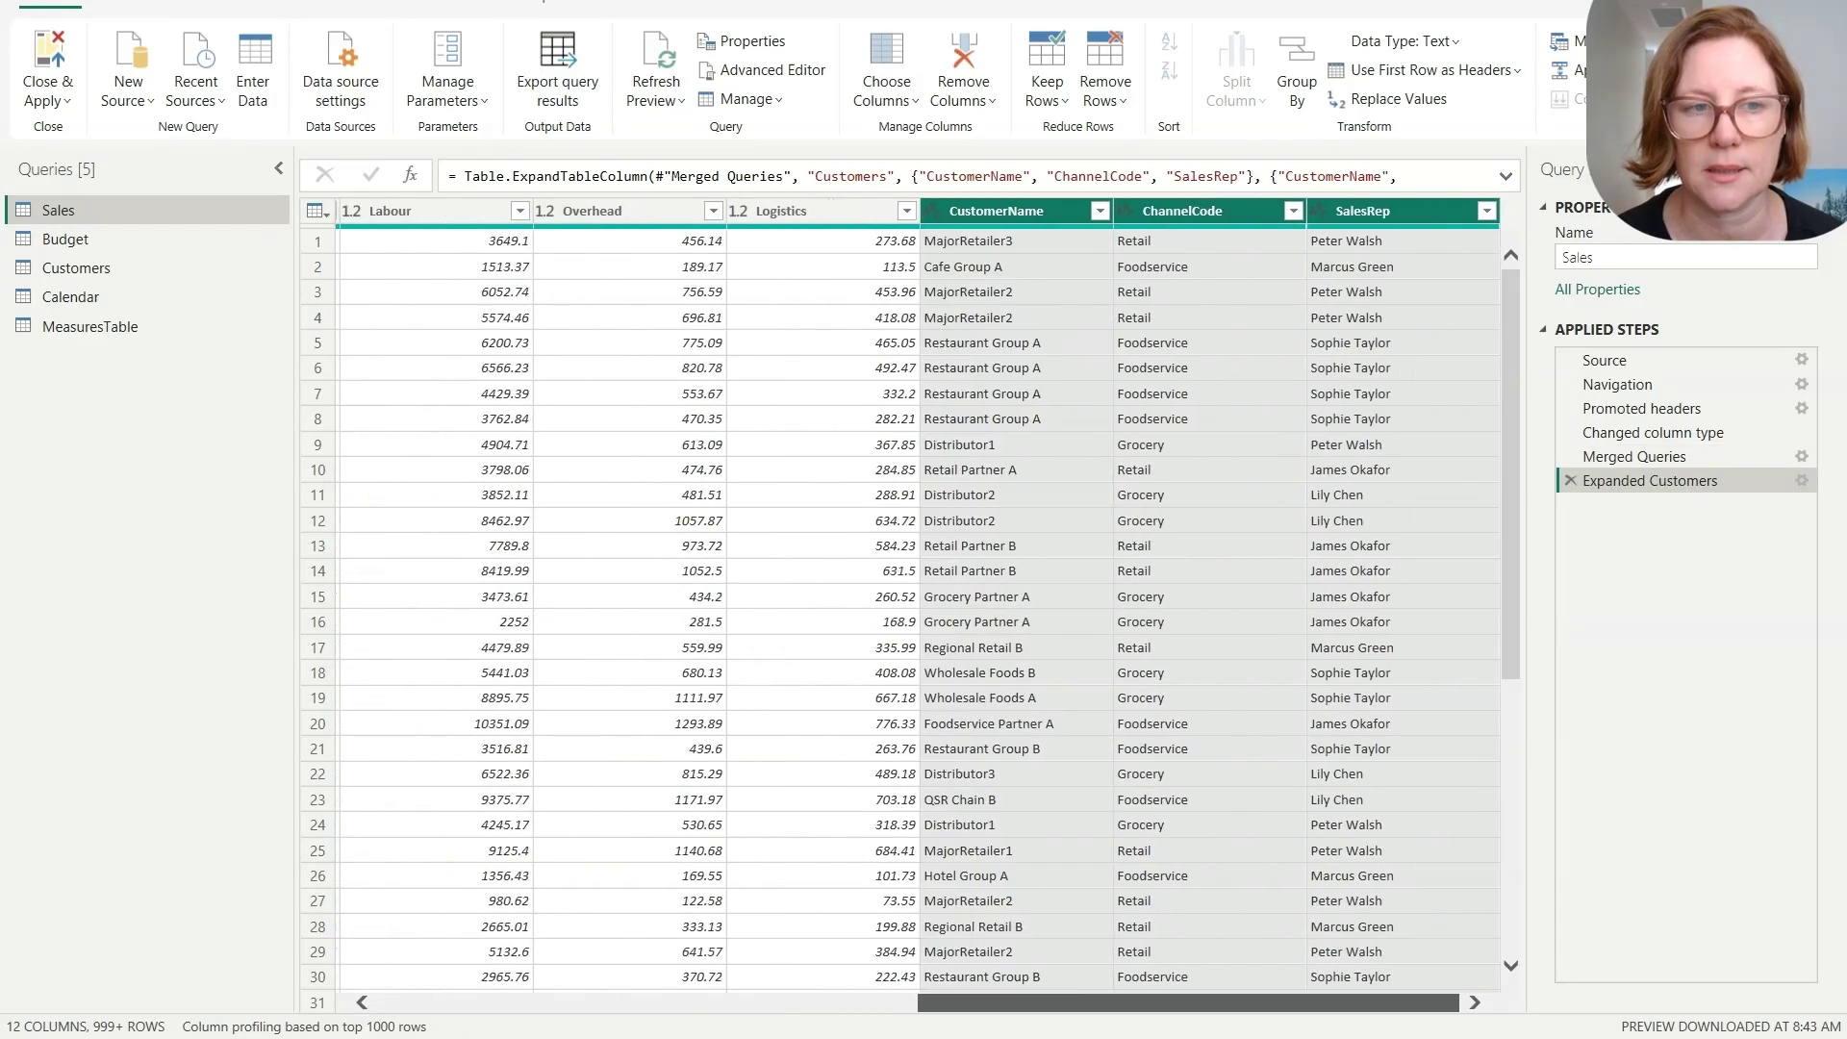
# Check the Budget, Customers and Calendar queries and apply the query changes to the Power BI model
pyautogui.click(108, 240)
pyautogui.click(110, 268)
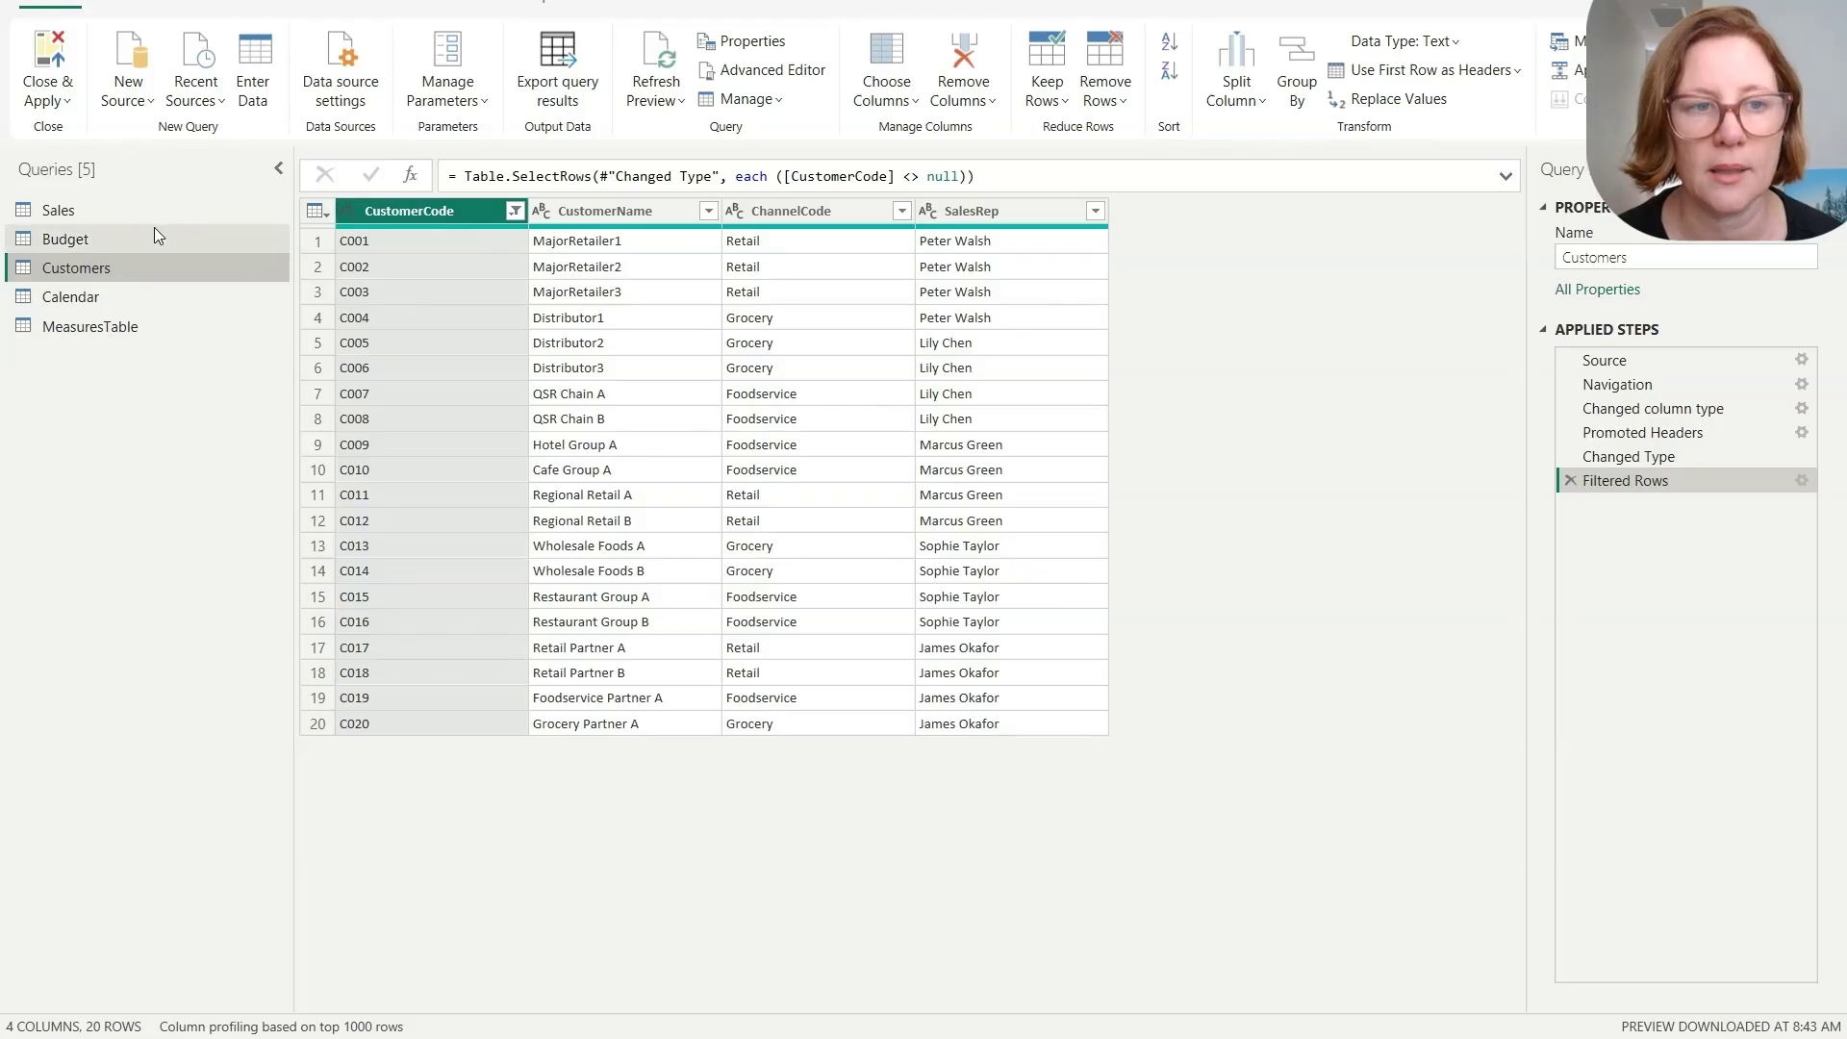
pyautogui.click(111, 298)
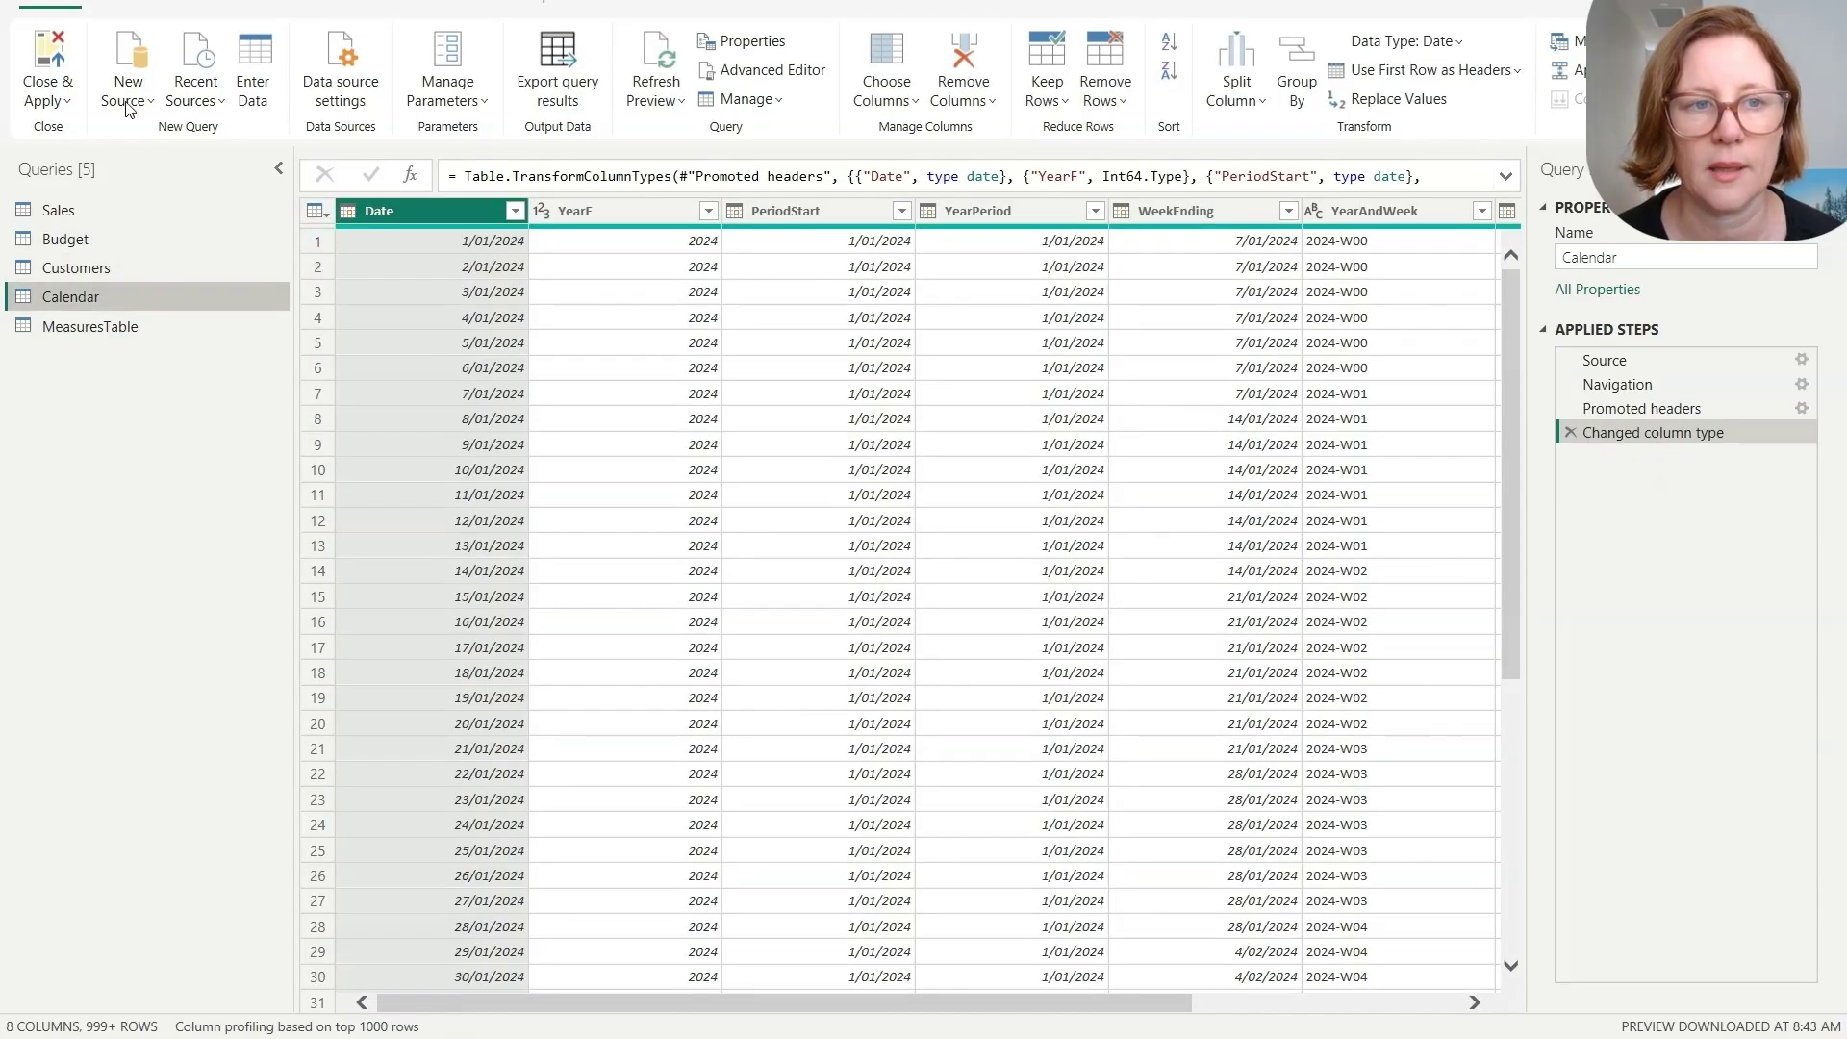
pyautogui.click(46, 58)
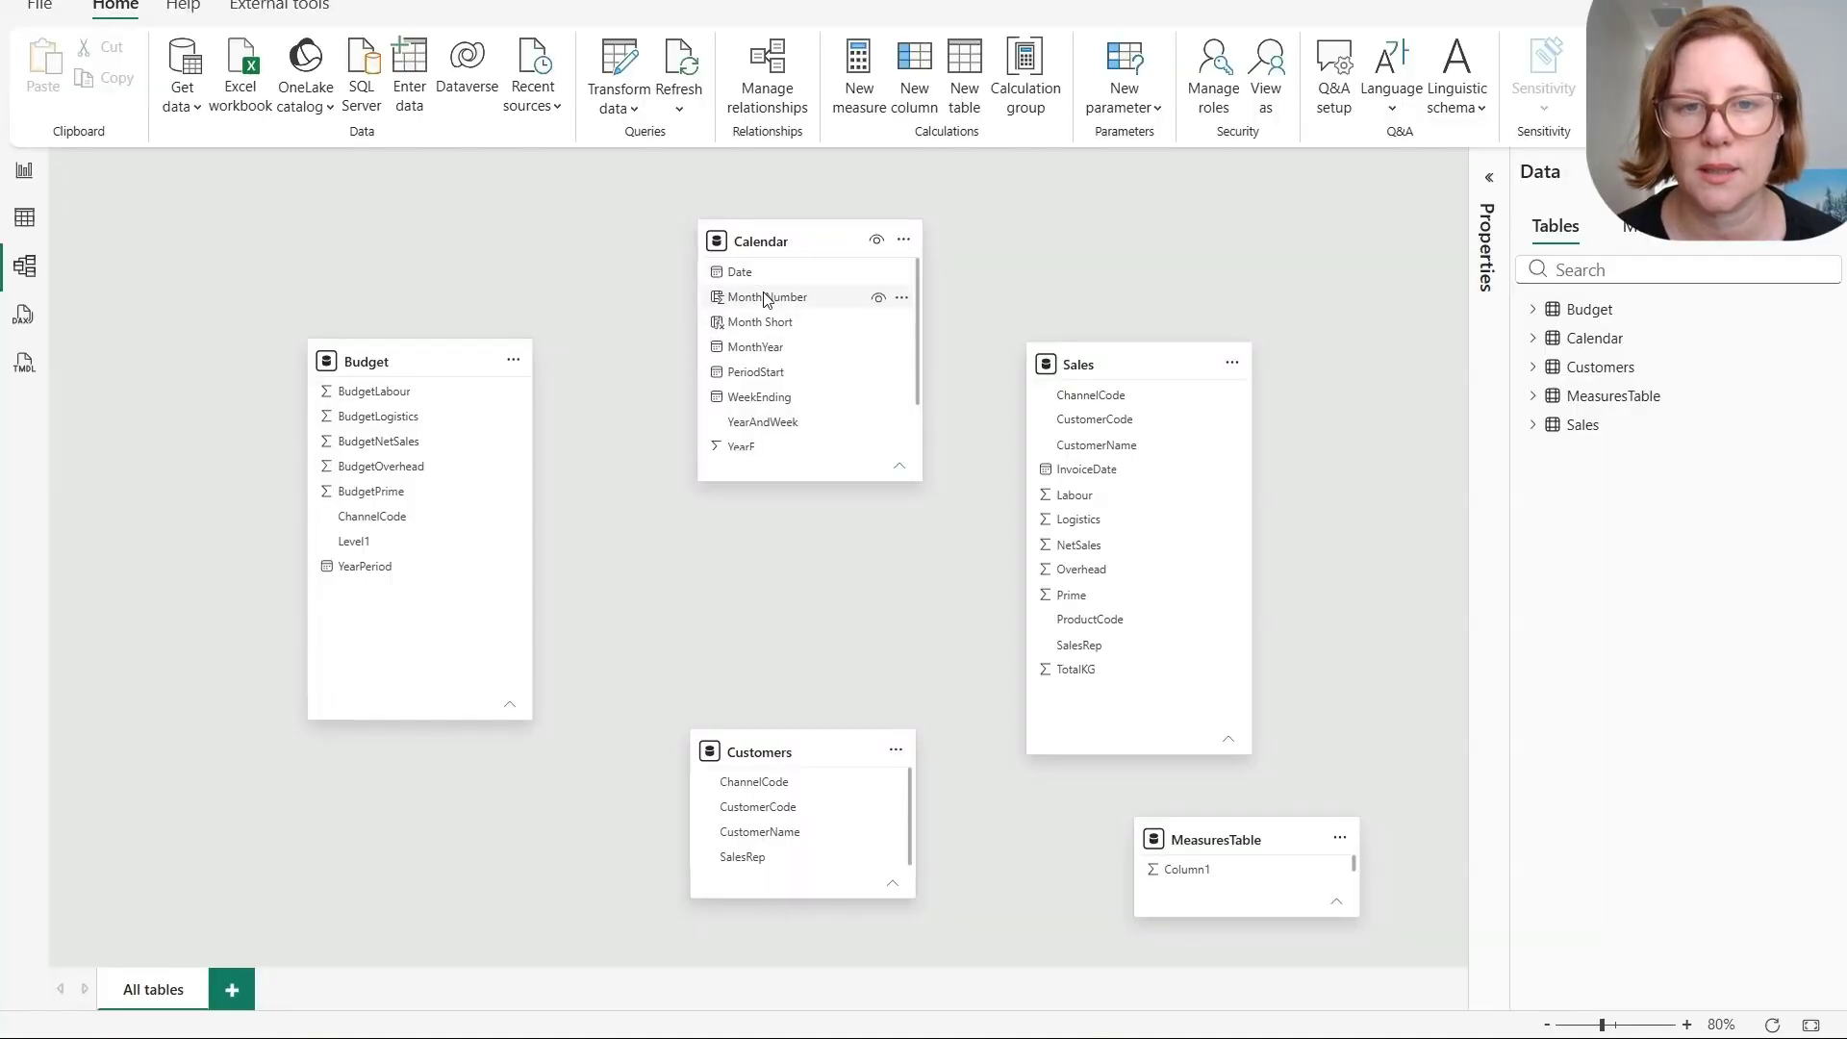
# Create active one-to-many, single-direction relationships from Calendar Date to Budget YearPeriod and to Sales InvoiceDate
pyautogui.moveTo(767, 273); pyautogui.dragTo(412, 562)
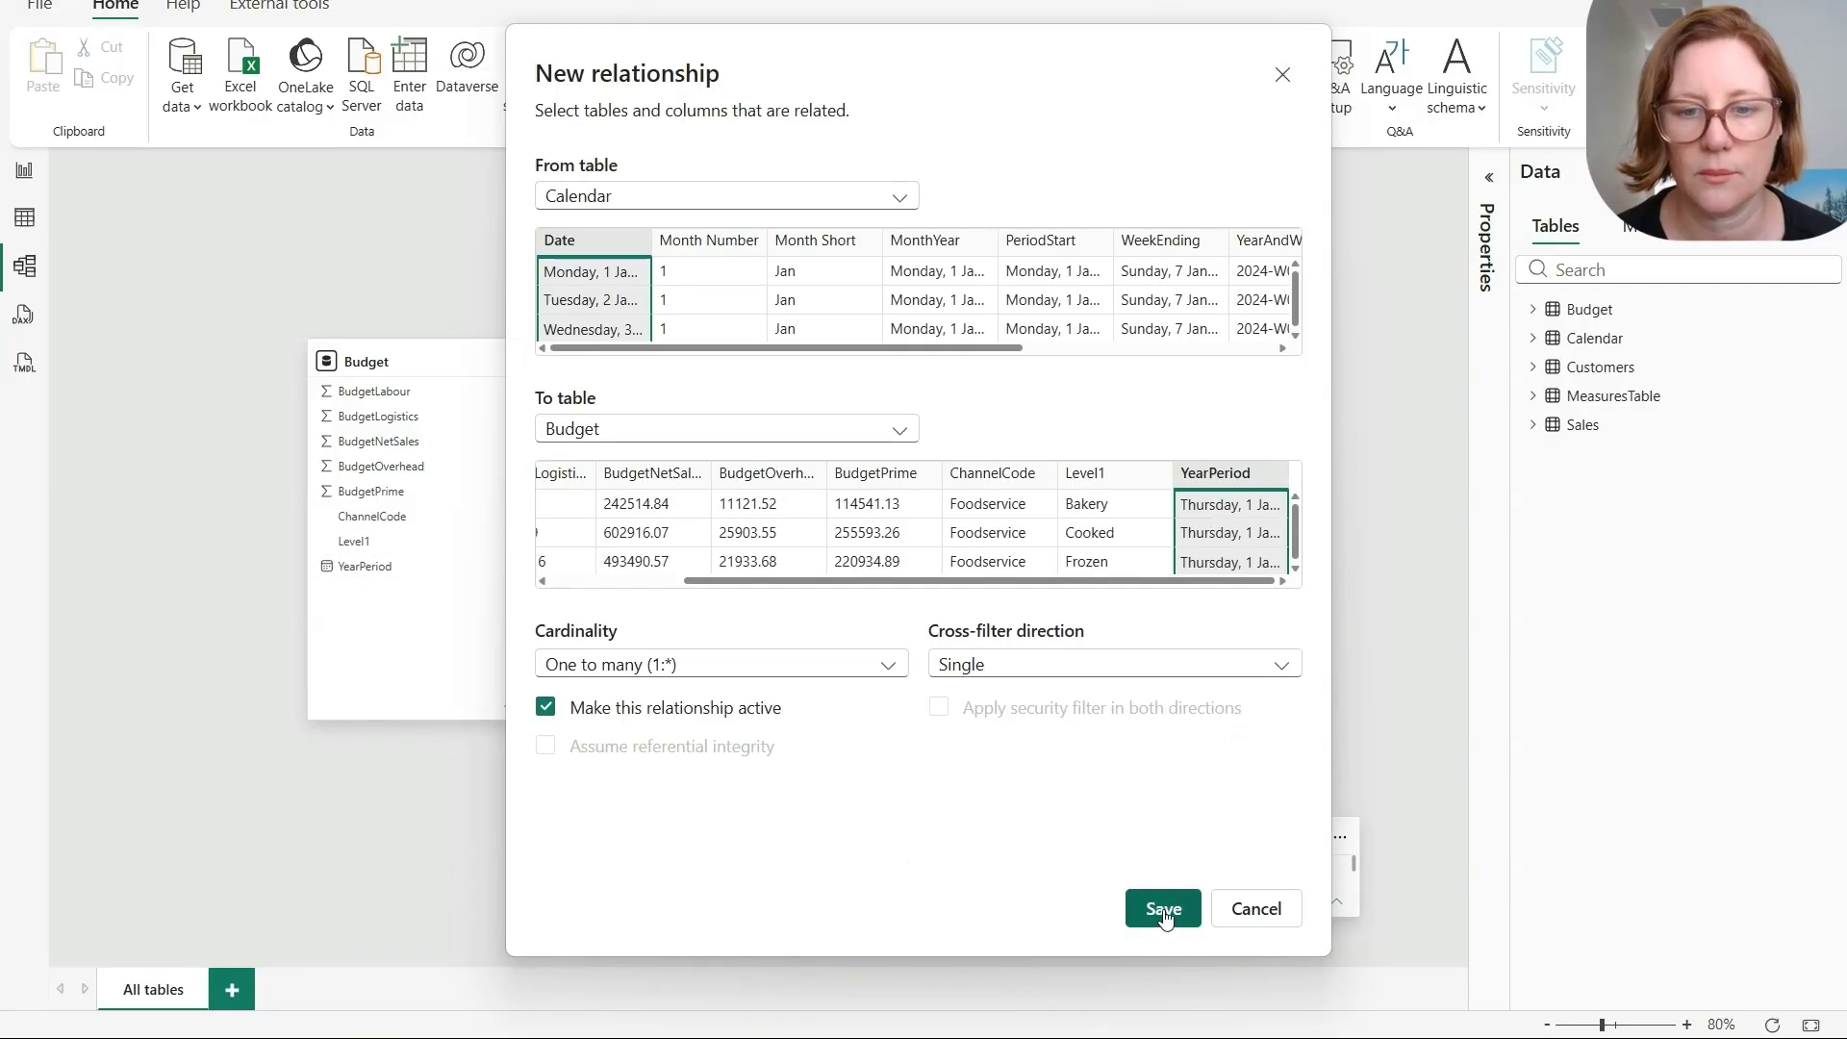
pyautogui.click(1168, 907)
pyautogui.moveTo(767, 274); pyautogui.dragTo(1106, 477)
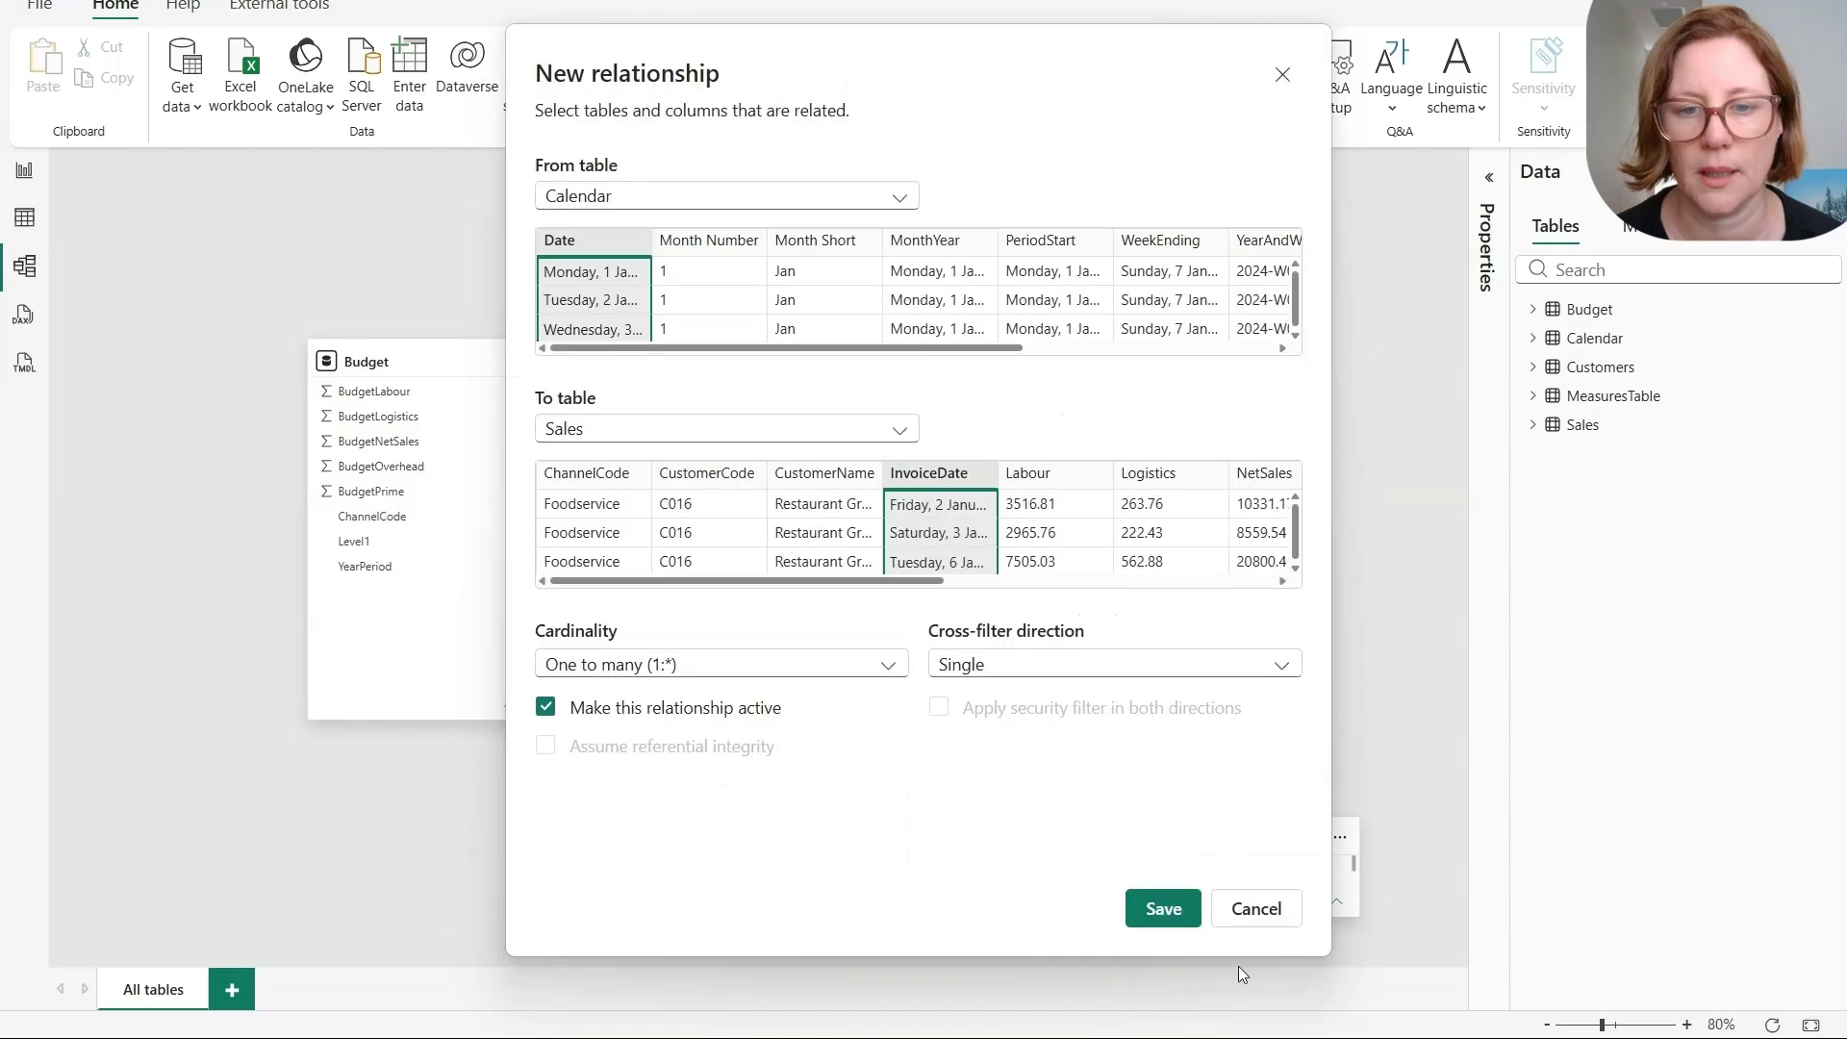
pyautogui.click(1162, 911)
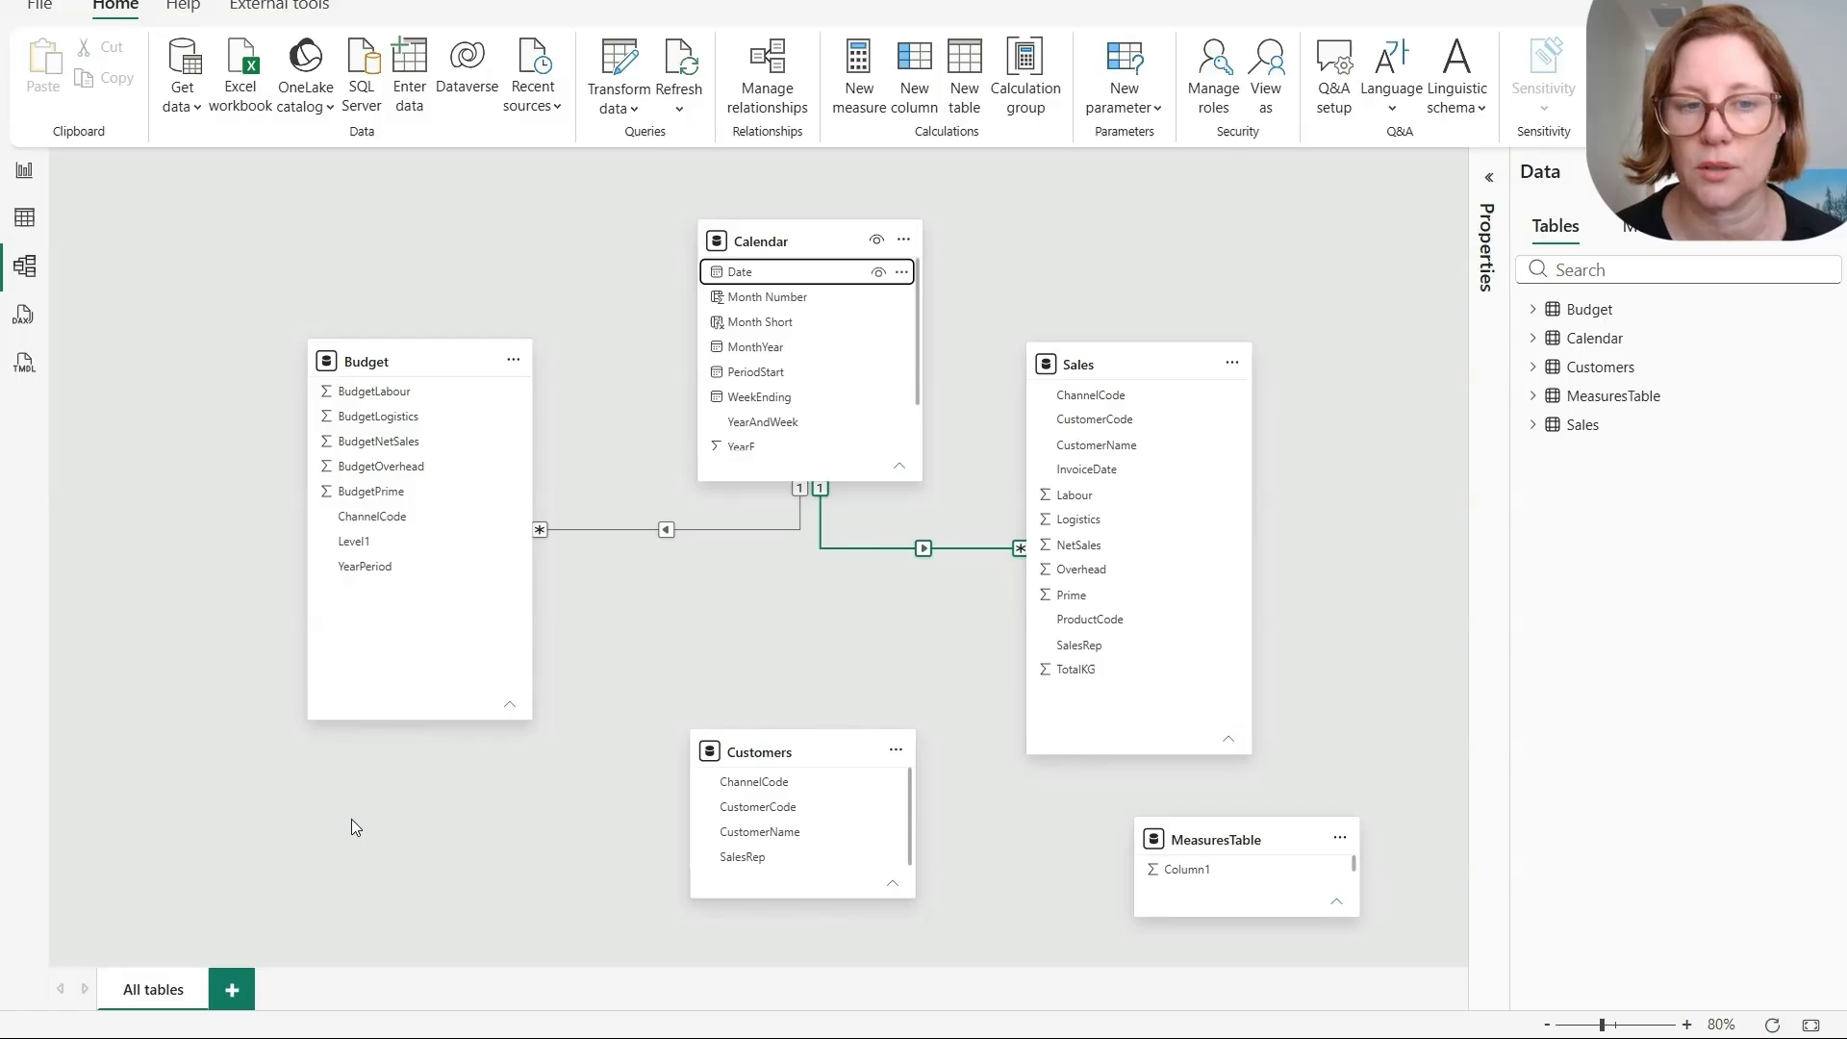
# Try to relate Budget ChannelCode directly to Sales ChannelCode as a many-to-many relationship
pyautogui.moveTo(400, 520); pyautogui.dragTo(1103, 398)
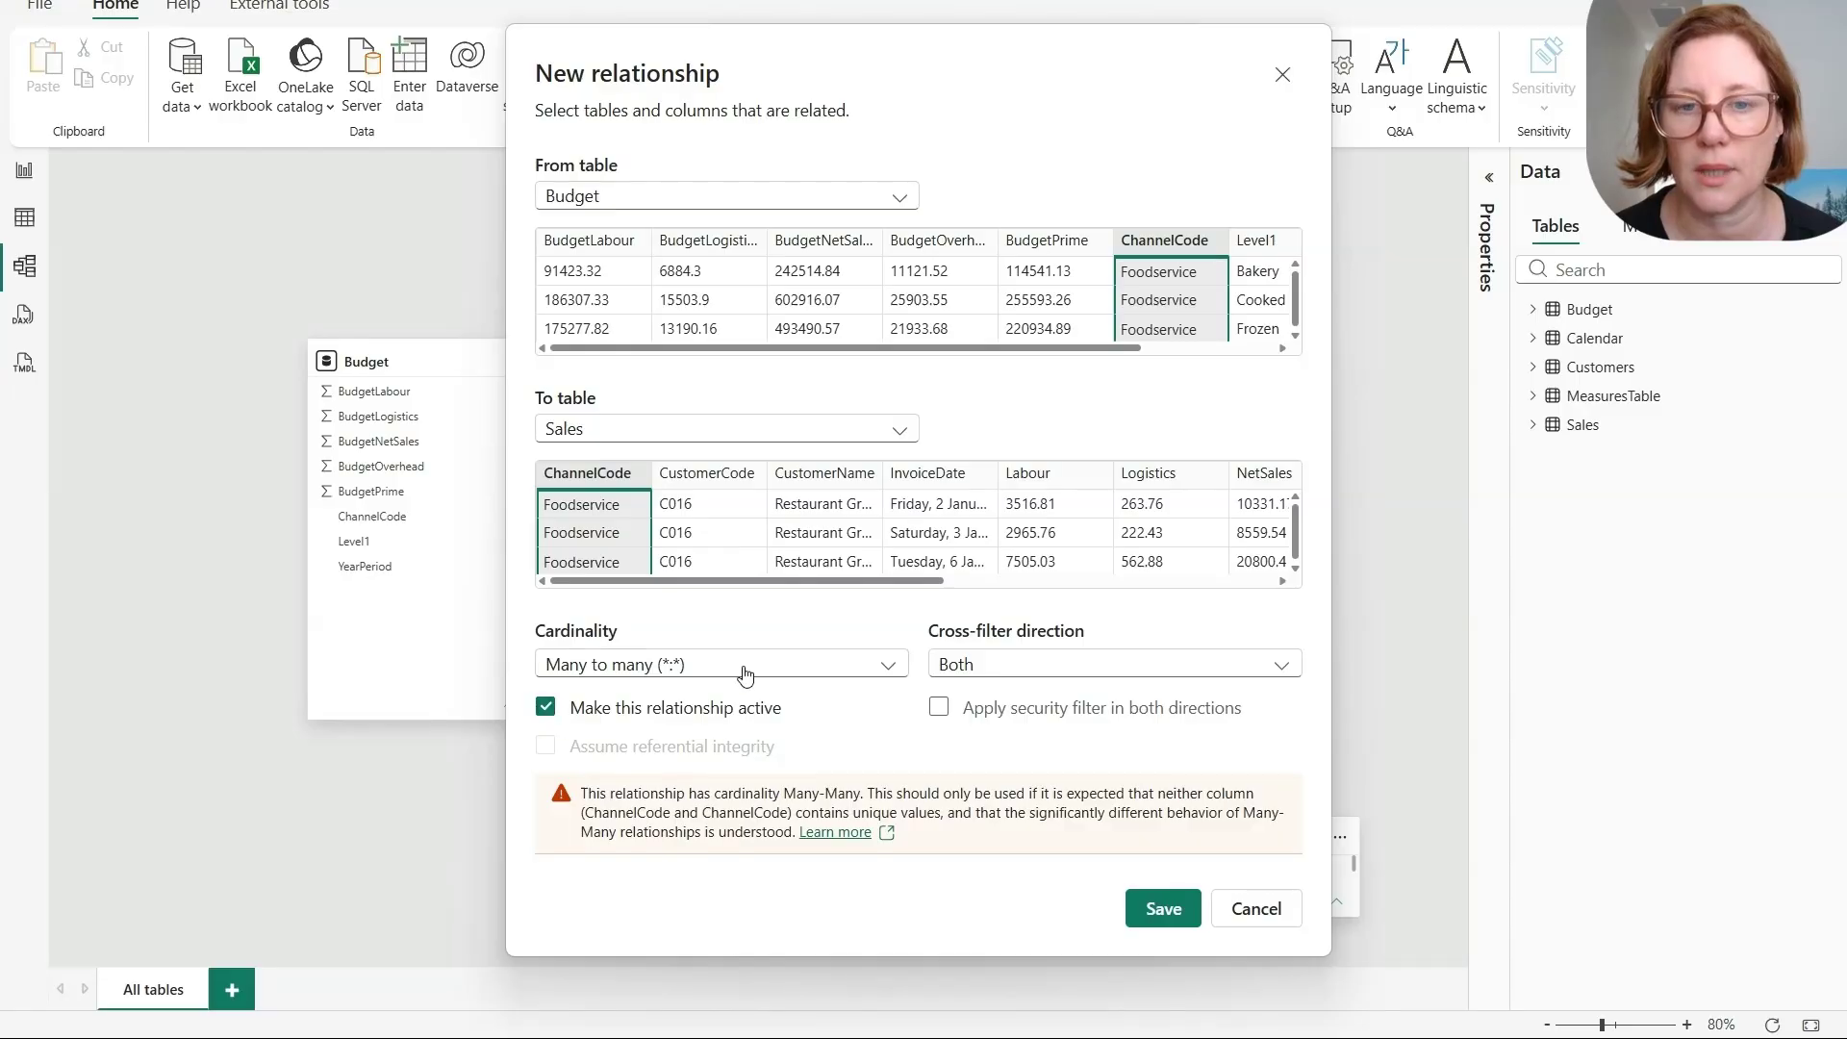
pyautogui.click(1255, 910)
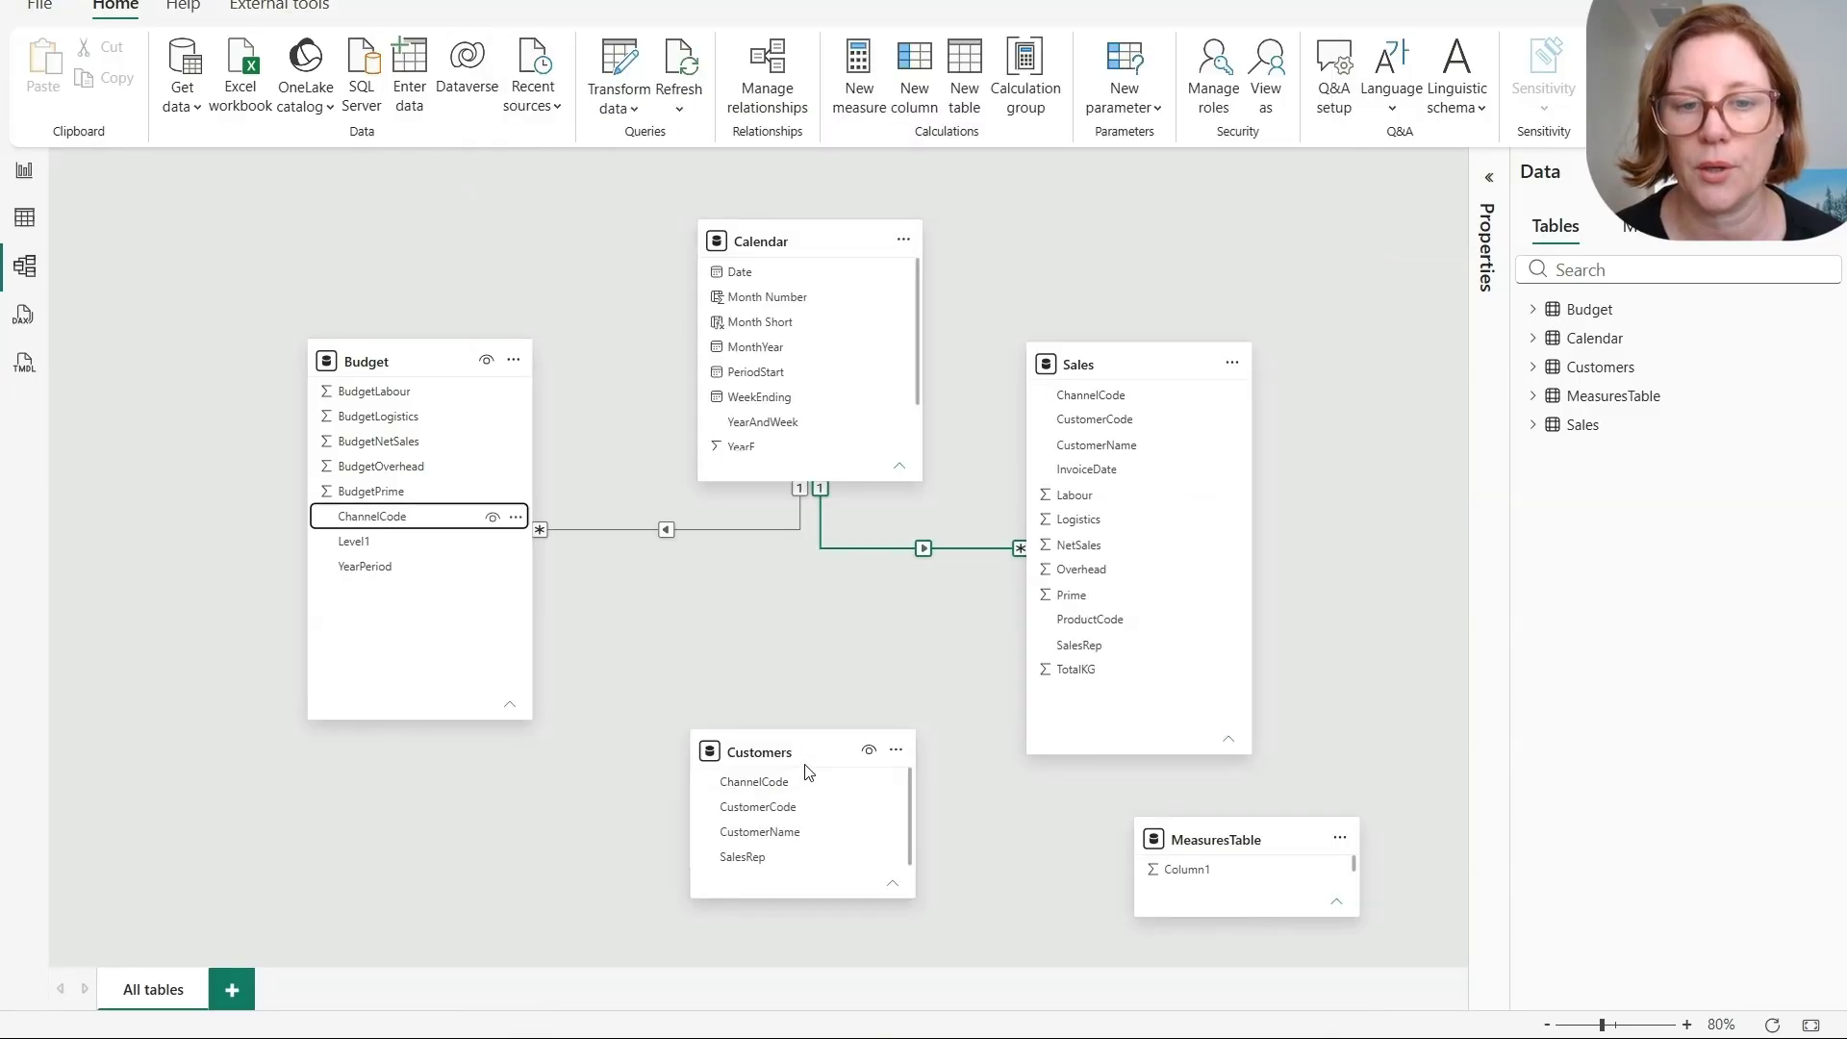
# Move the Customers table aside and create the calculated table ChannelCode = DISTINCT(Customers[ChannelCode])
pyautogui.moveTo(804, 766); pyautogui.dragTo(812, 803)
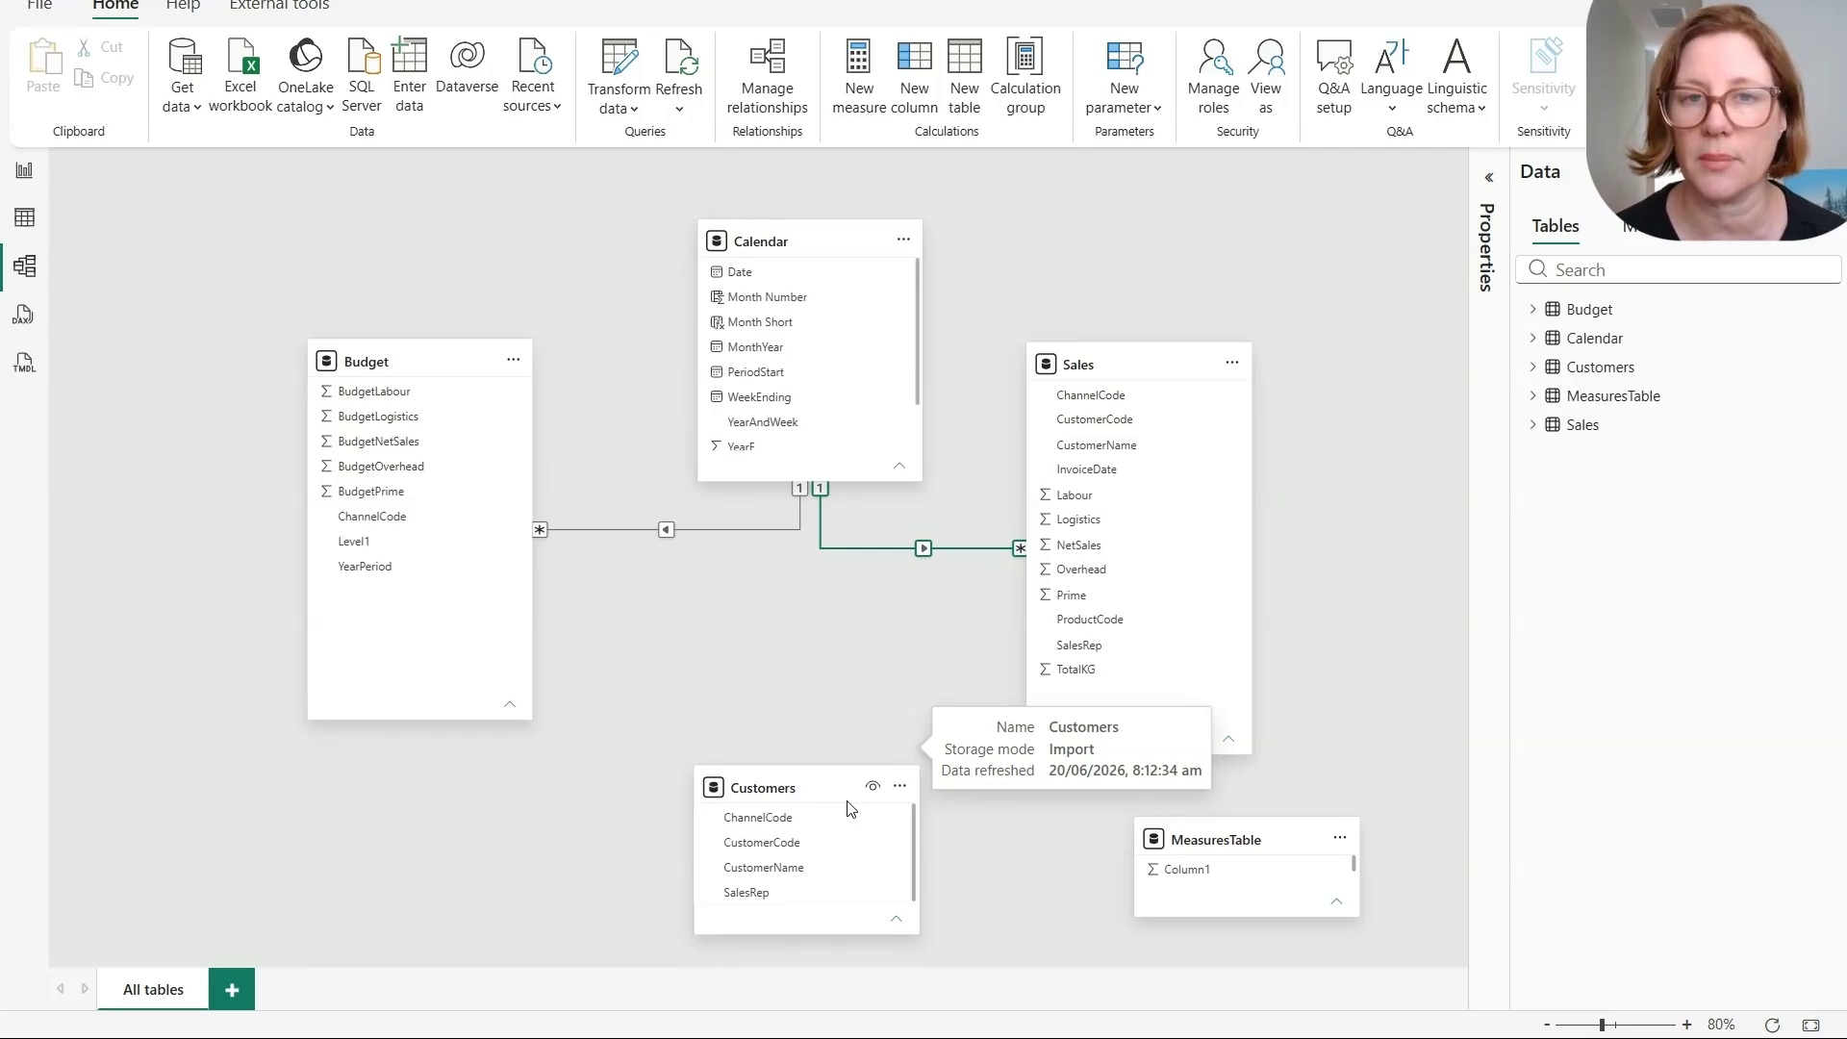
pyautogui.click(965, 99)
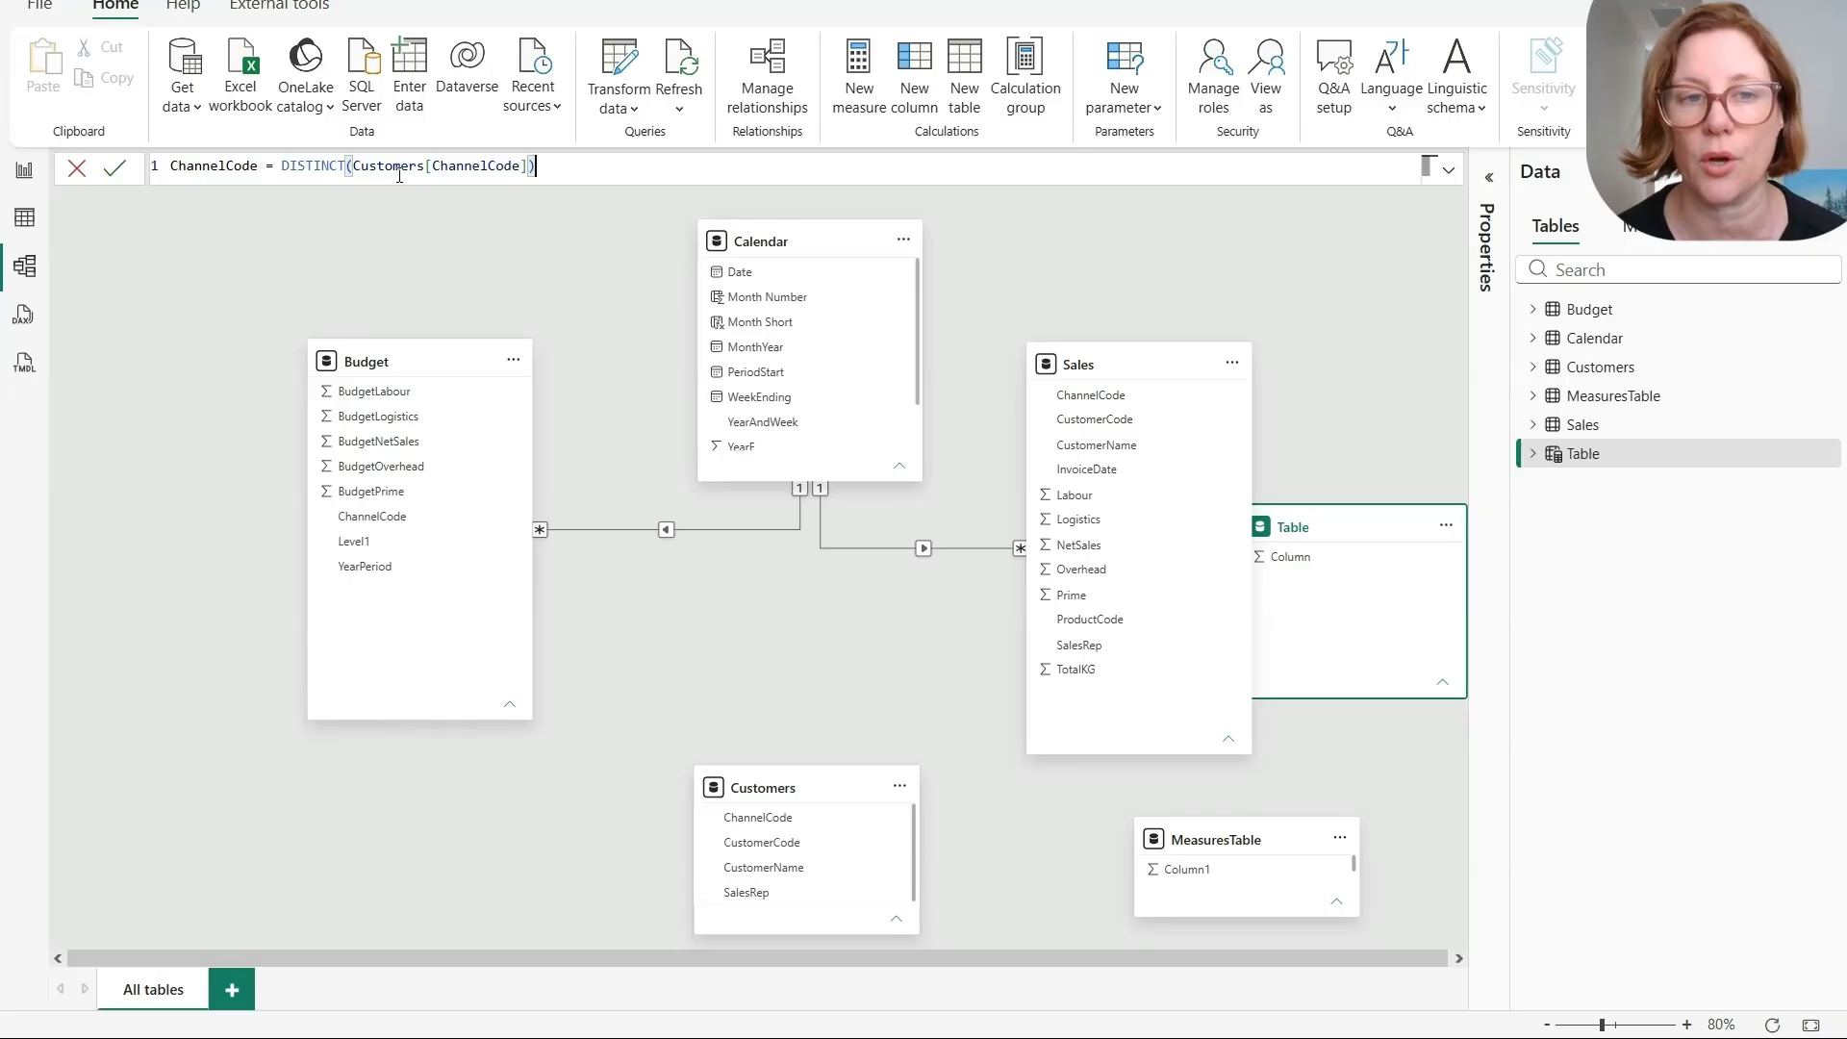
pyautogui.press('Return')
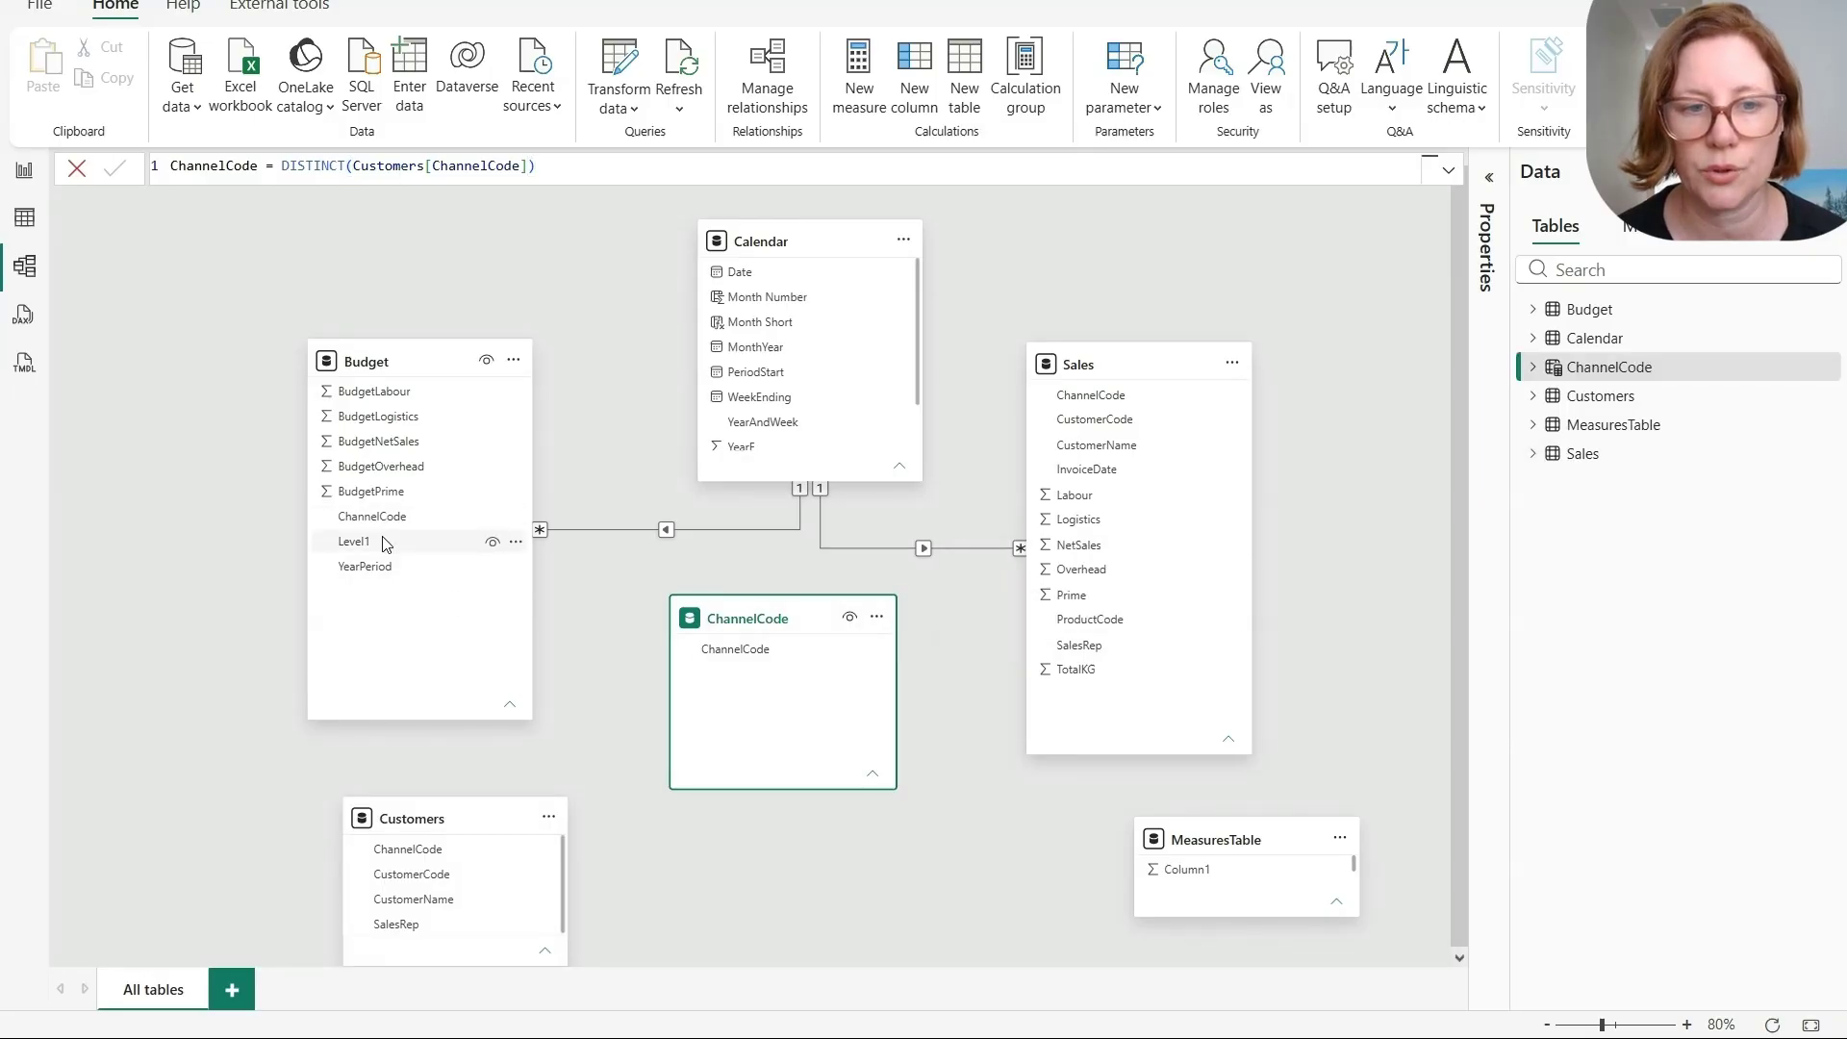
# Relate ChannelCode in Budget and in Sales to the ChannelCode table, both many-to-one with single cross-filtering, and reposition that table lower
pyautogui.moveTo(408, 517); pyautogui.dragTo(737, 657)
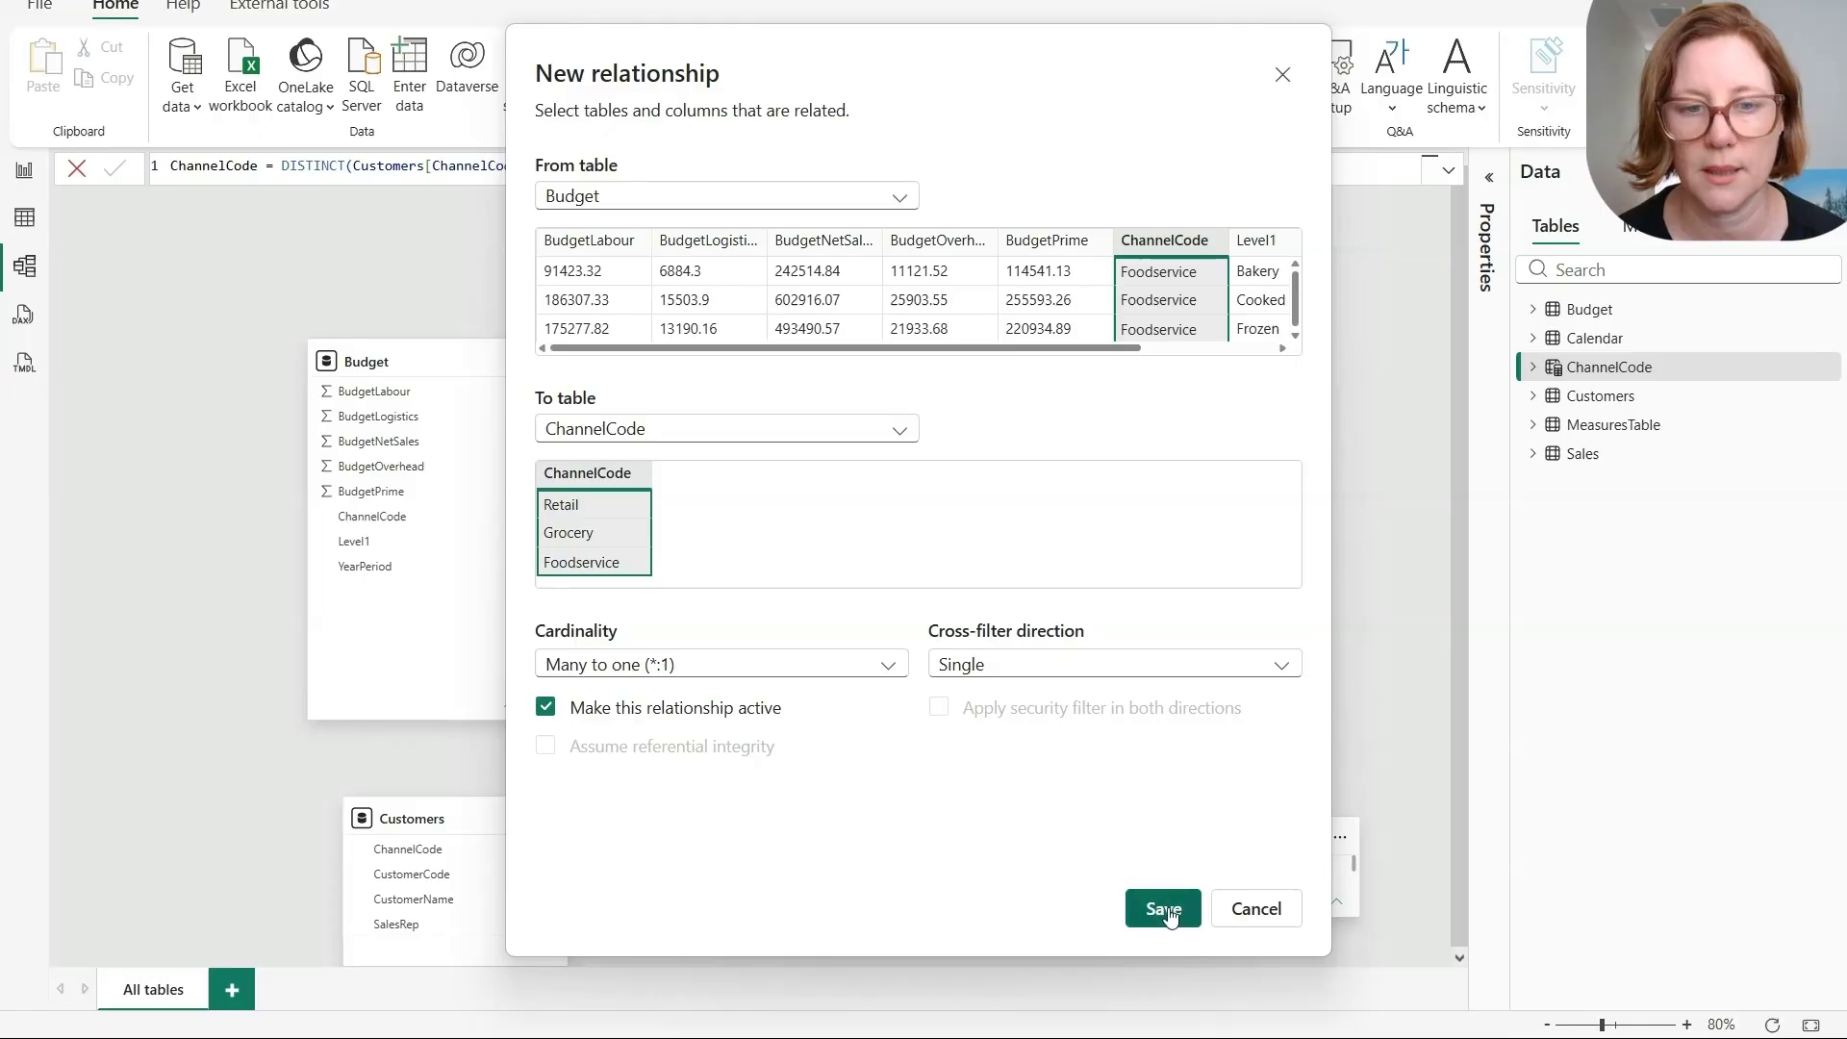
pyautogui.press('Return')
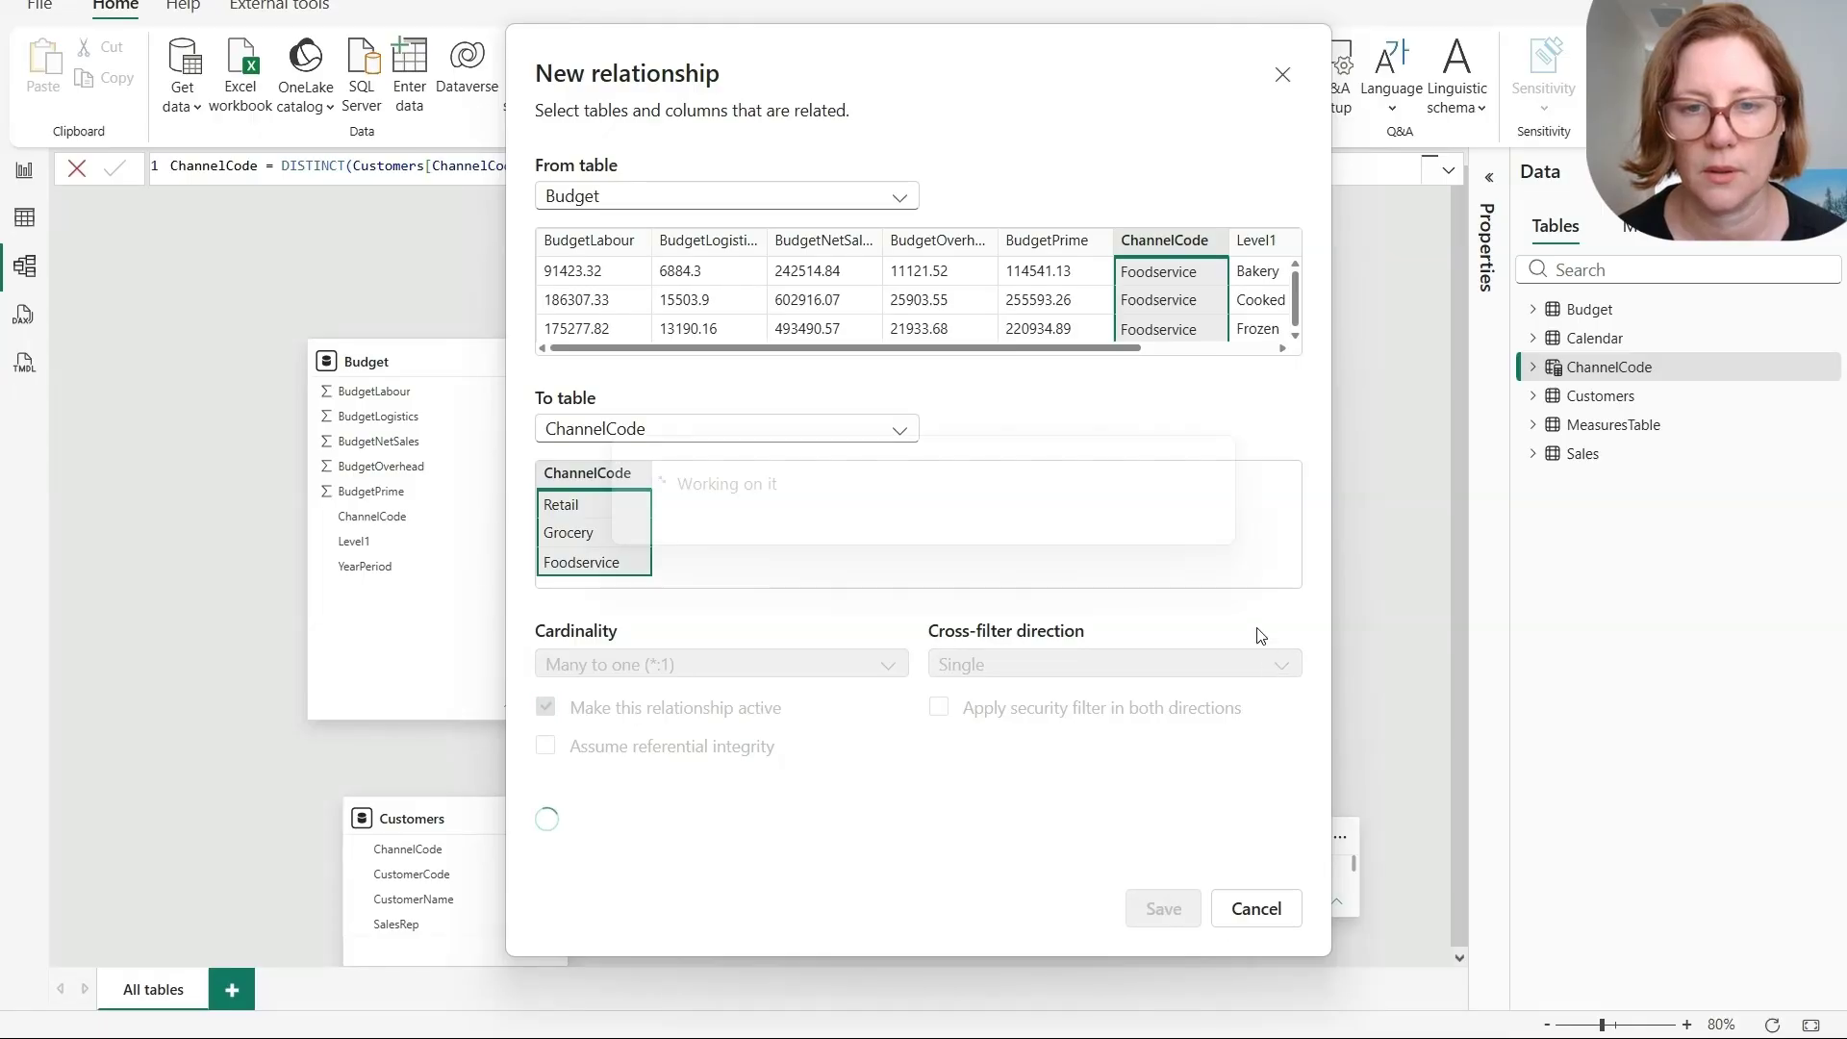
pyautogui.moveTo(1116, 396); pyautogui.dragTo(791, 654)
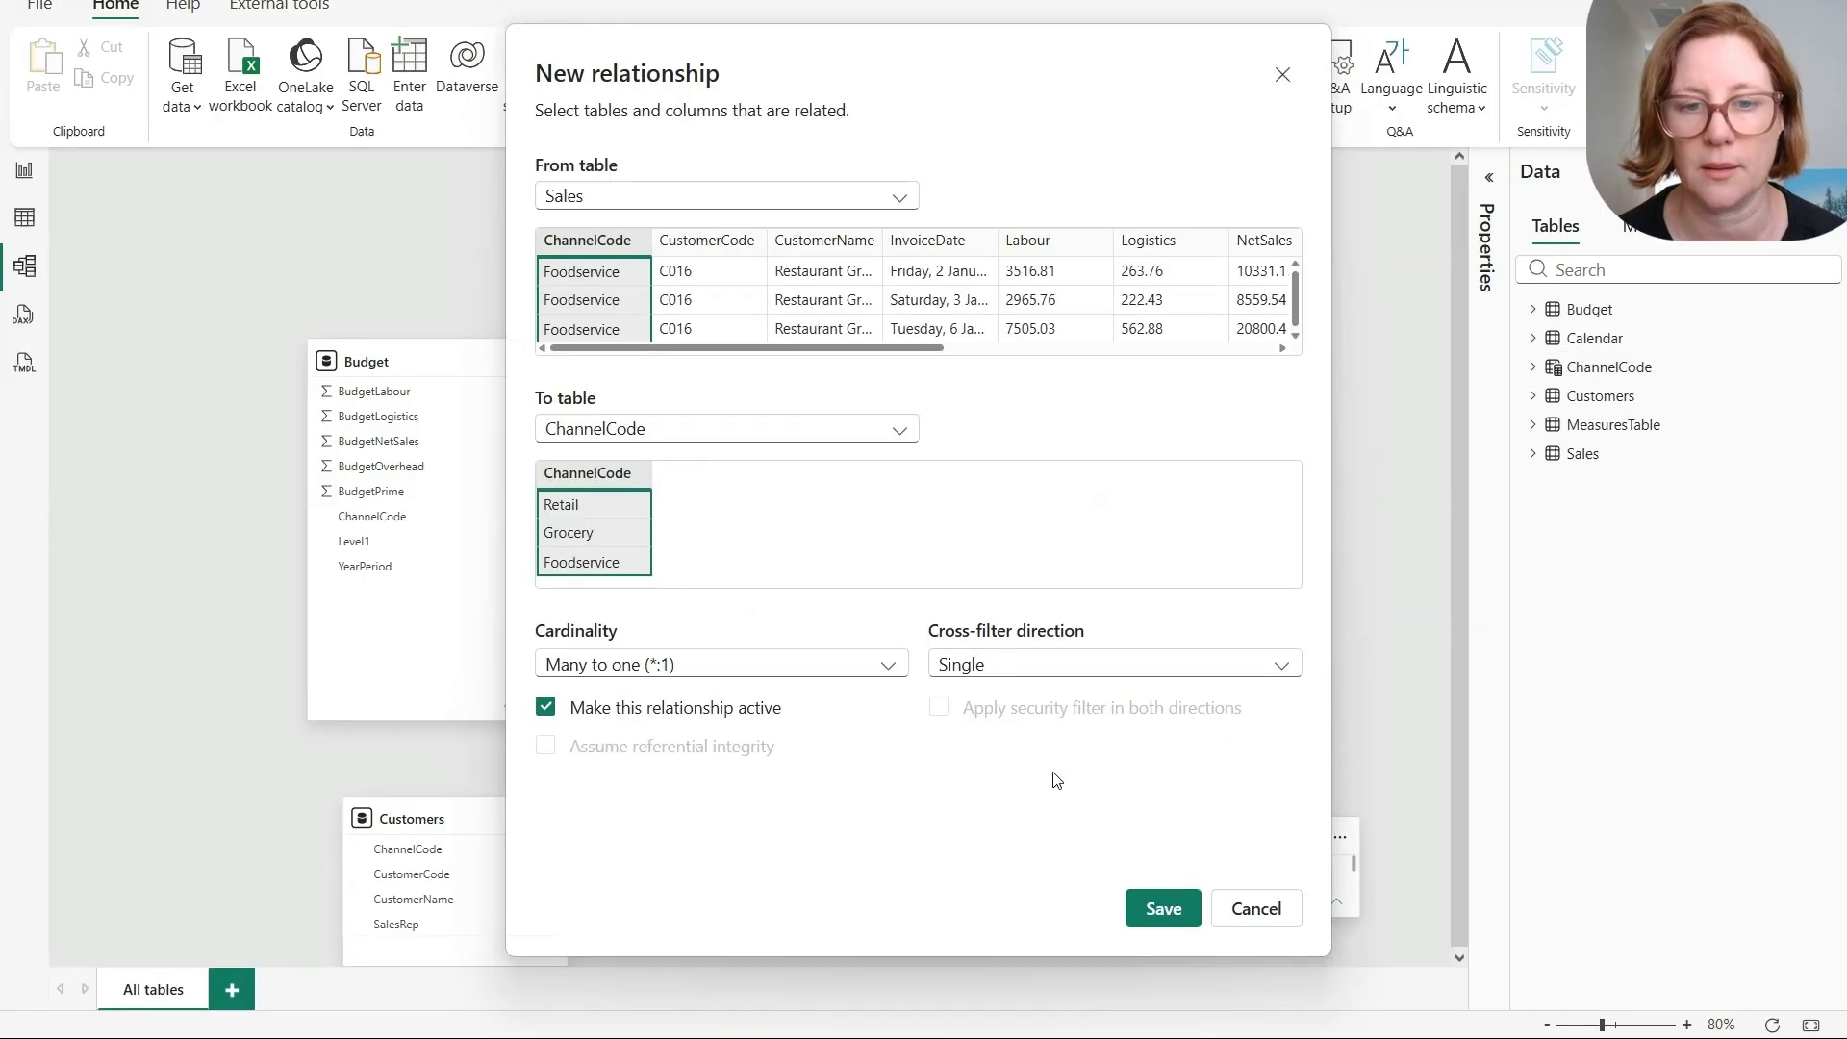
pyautogui.press('Return')
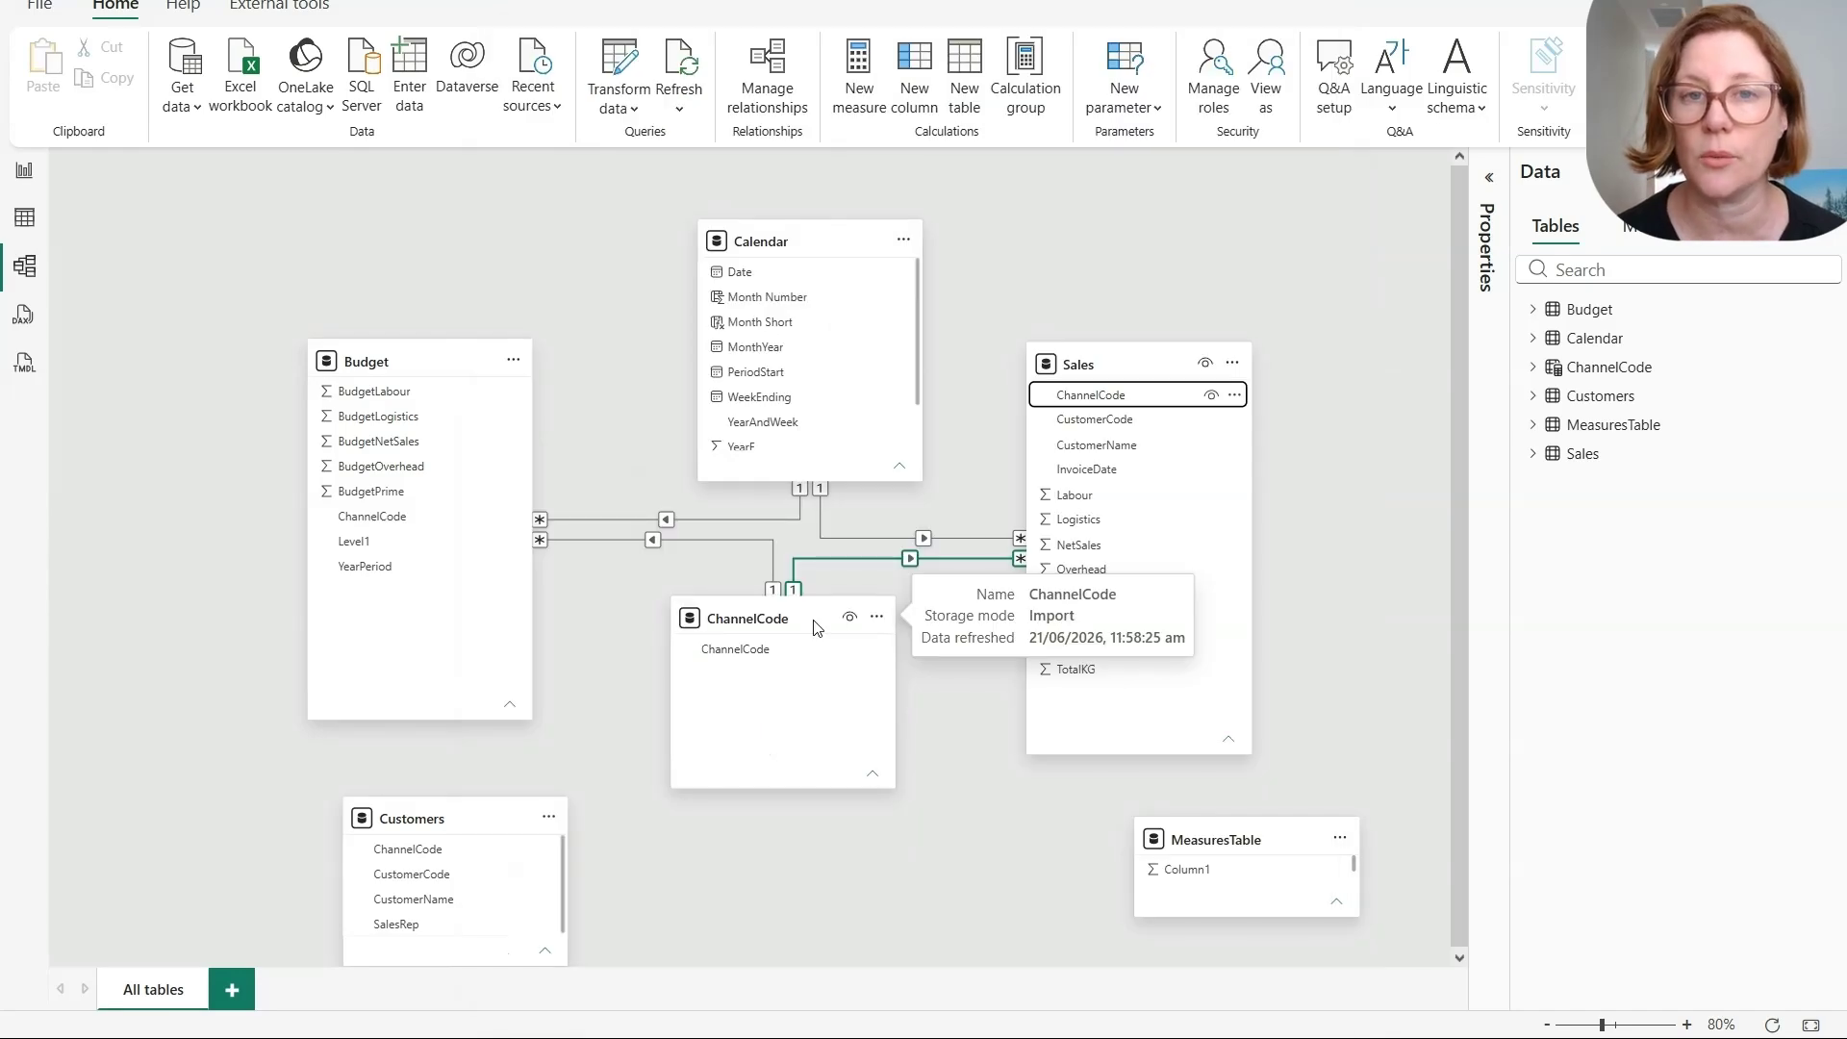
pyautogui.moveTo(815, 627); pyautogui.dragTo(825, 736)
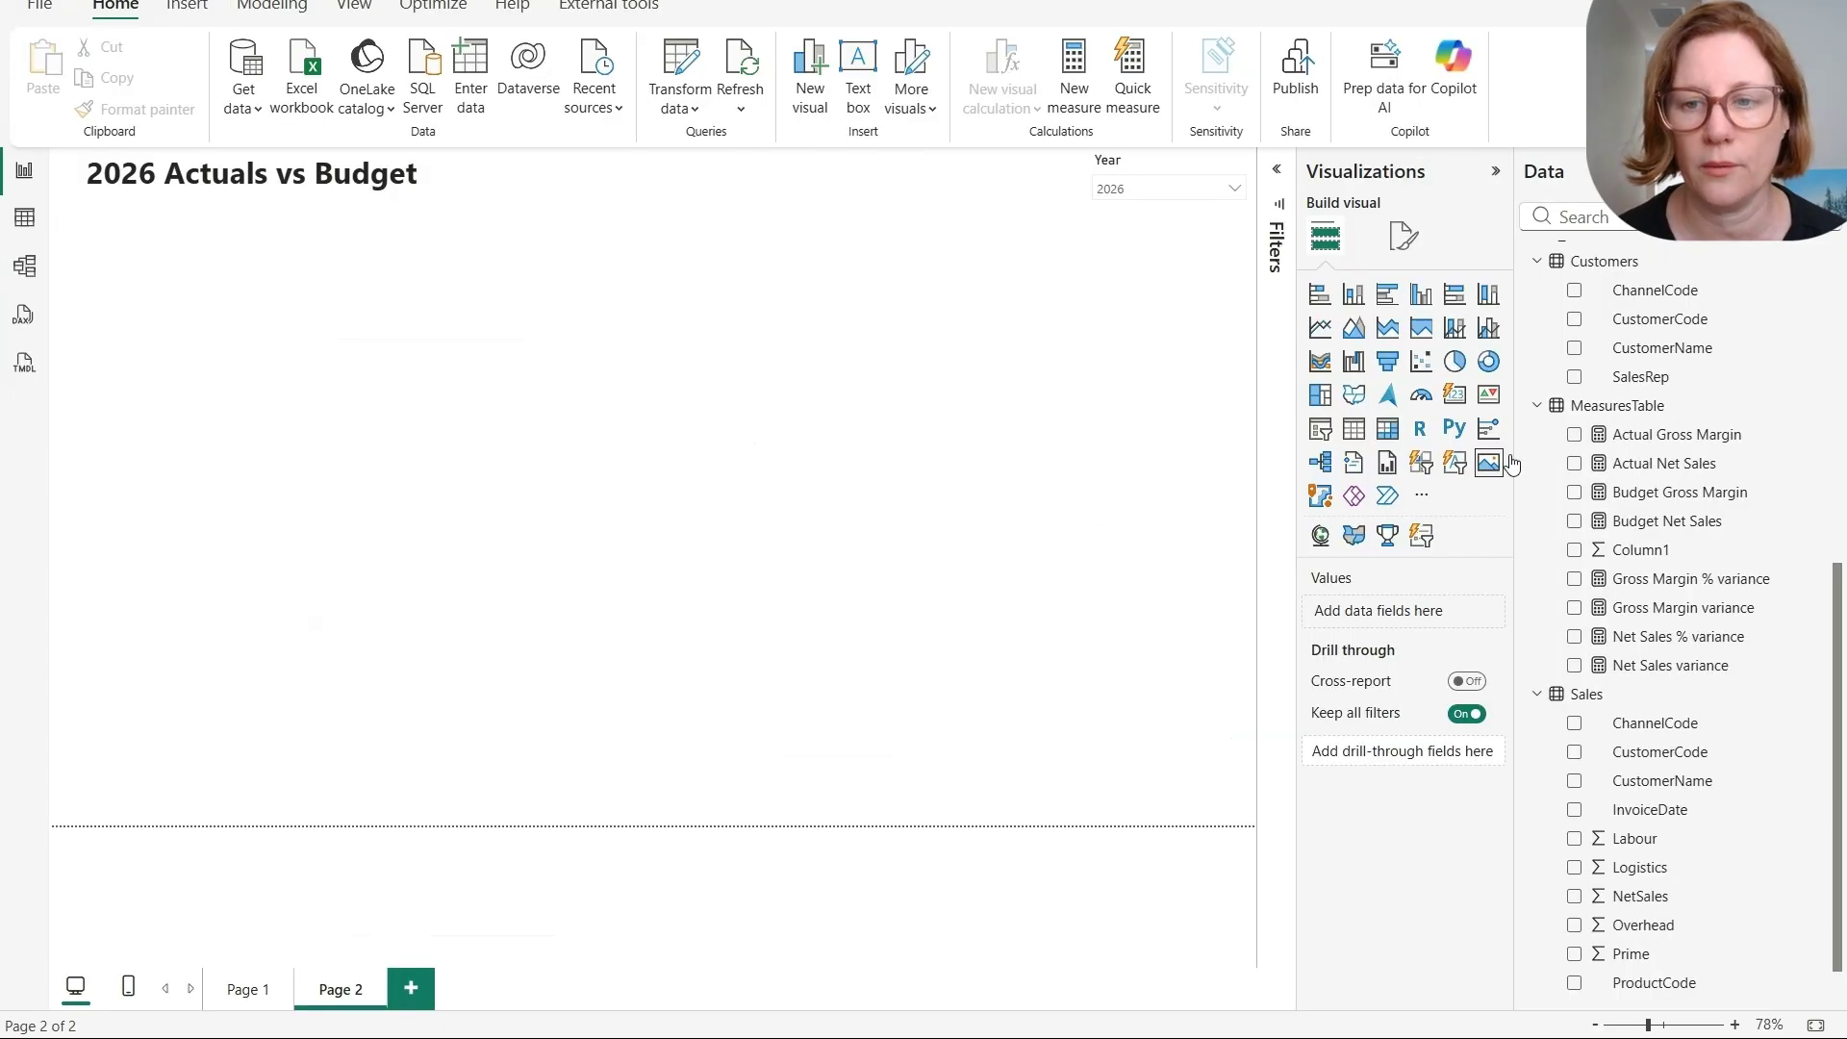
# Examine the formulas of the actual, budget, variance and % variance measures for gross margin and net sales in MeasuresTable
pyautogui.click(1701, 440)
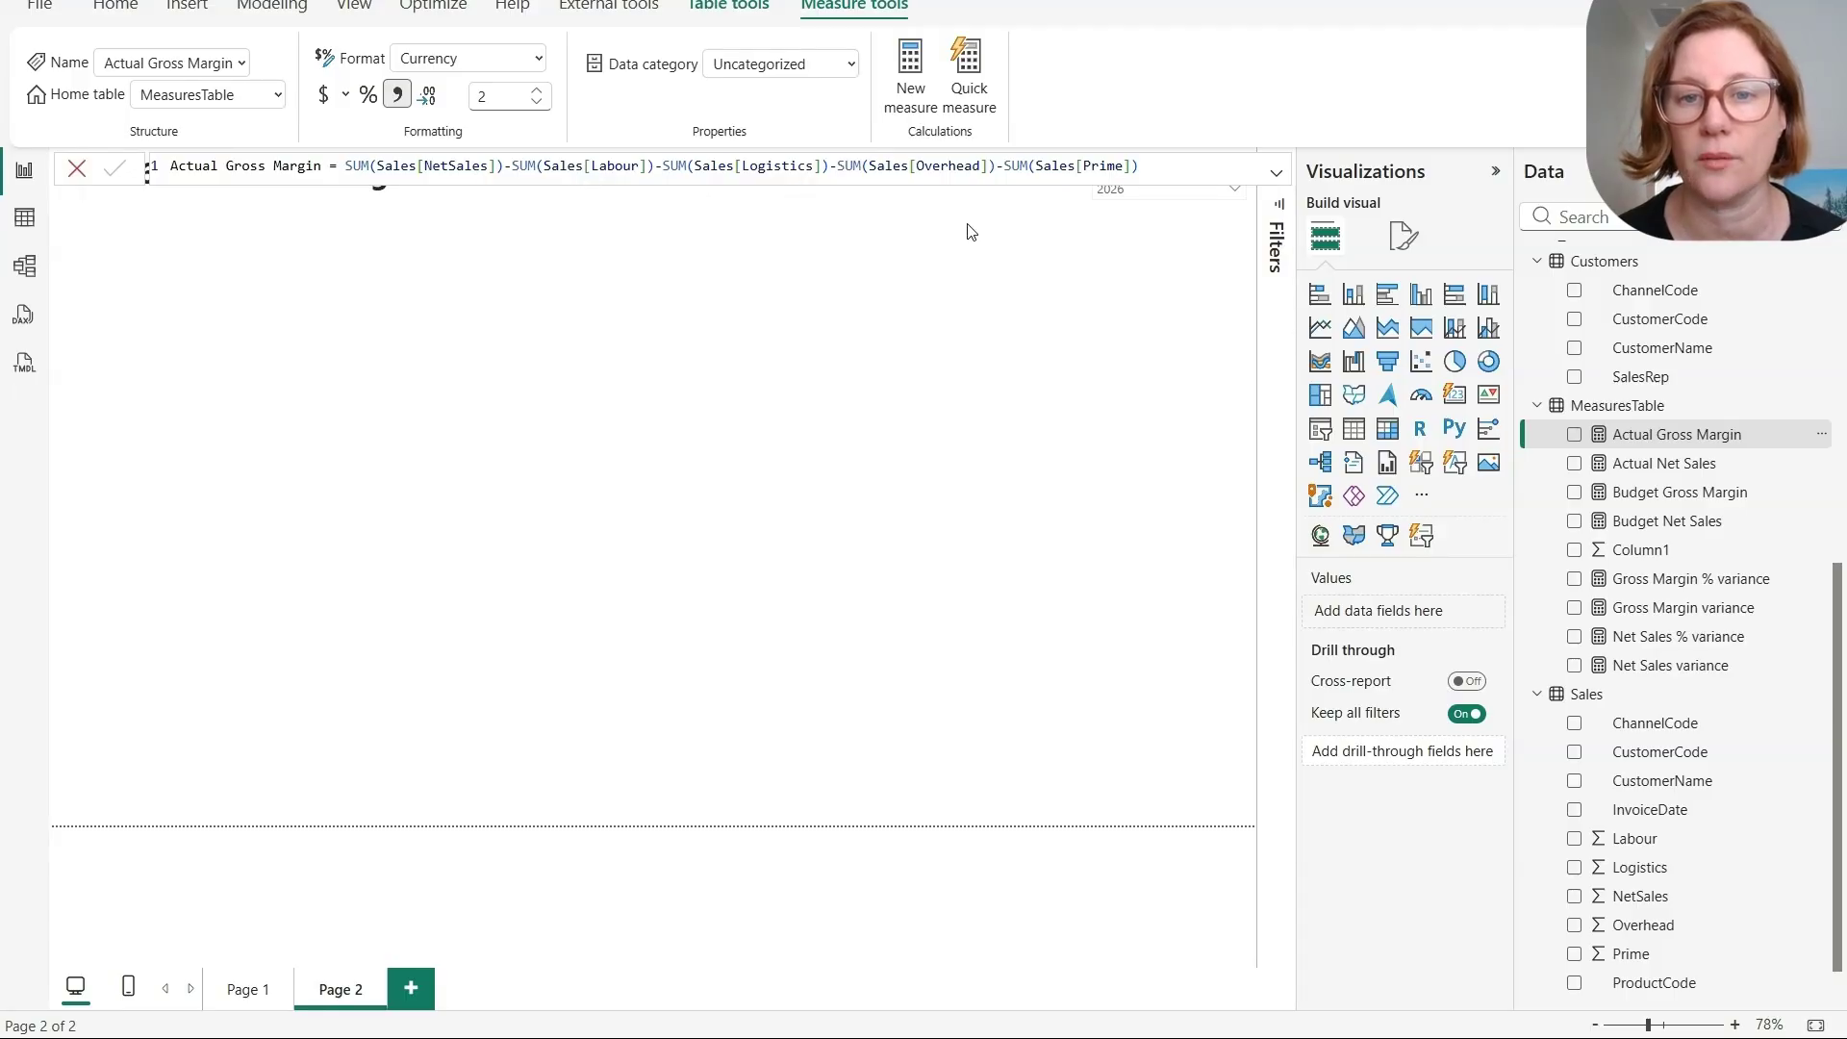
pyautogui.click(1660, 466)
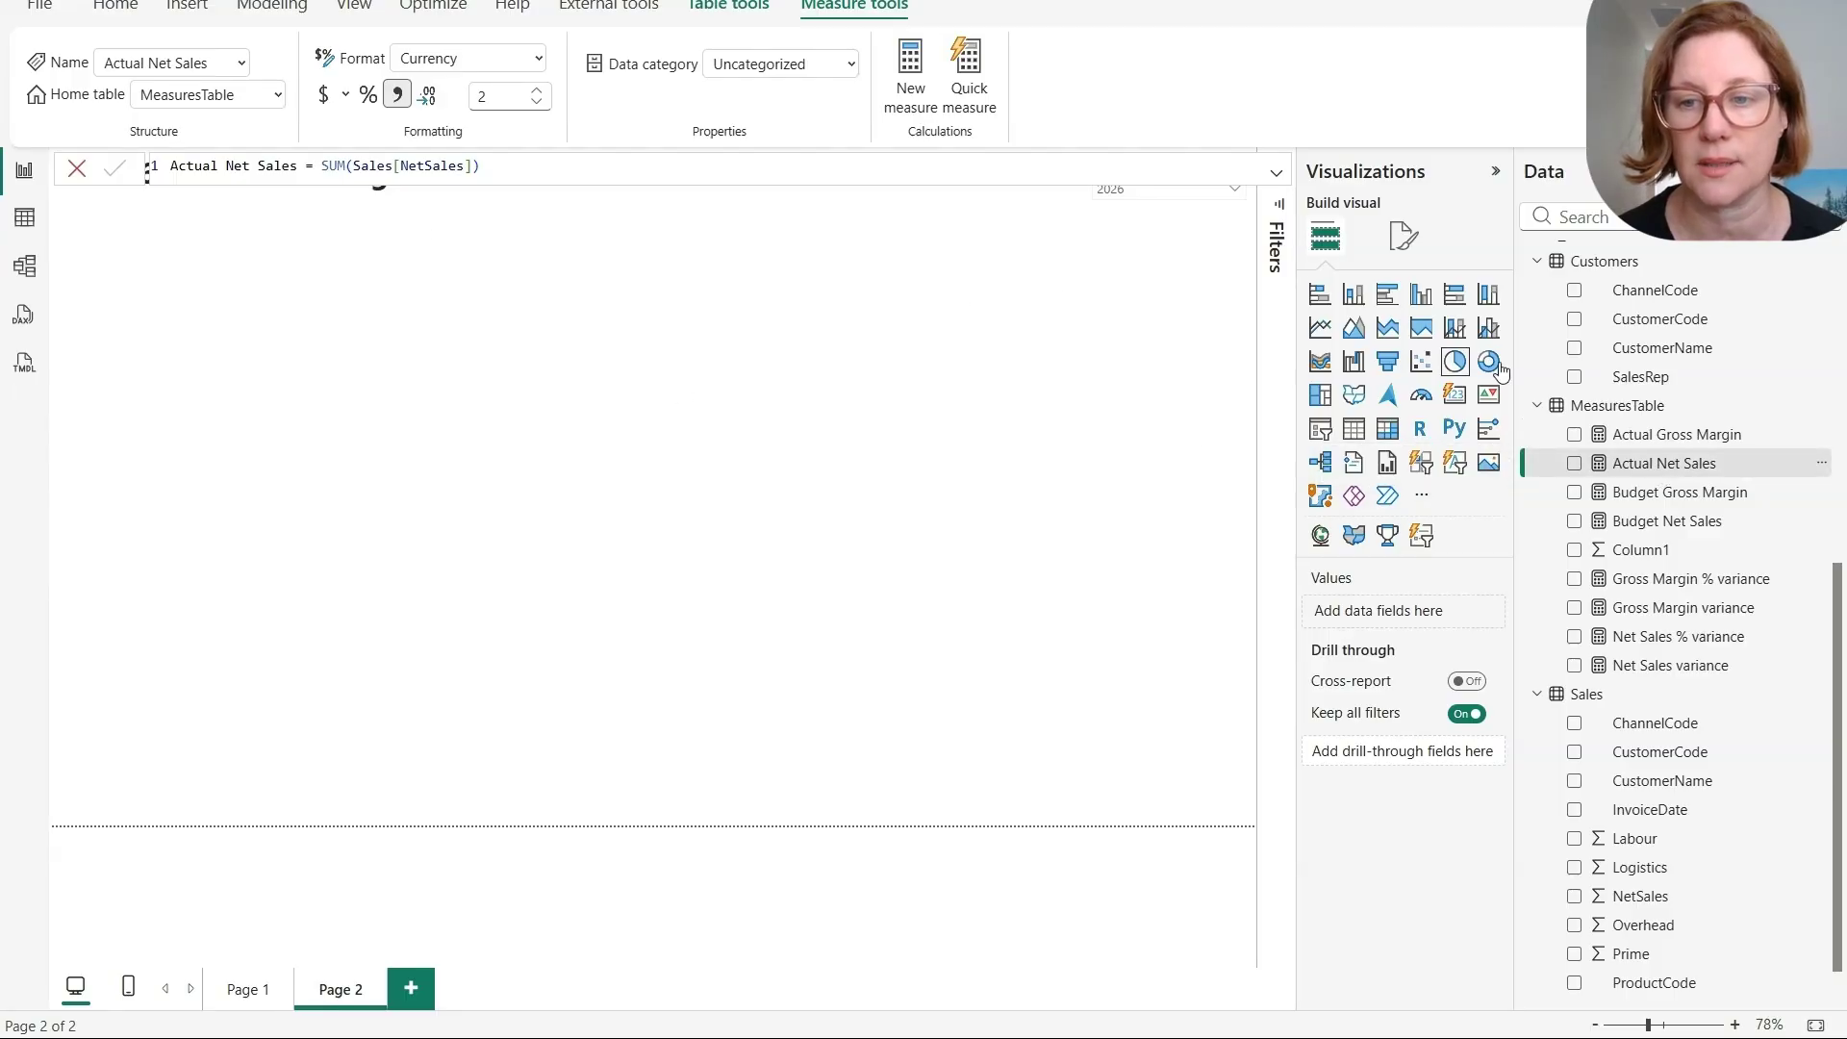
pyautogui.click(1668, 495)
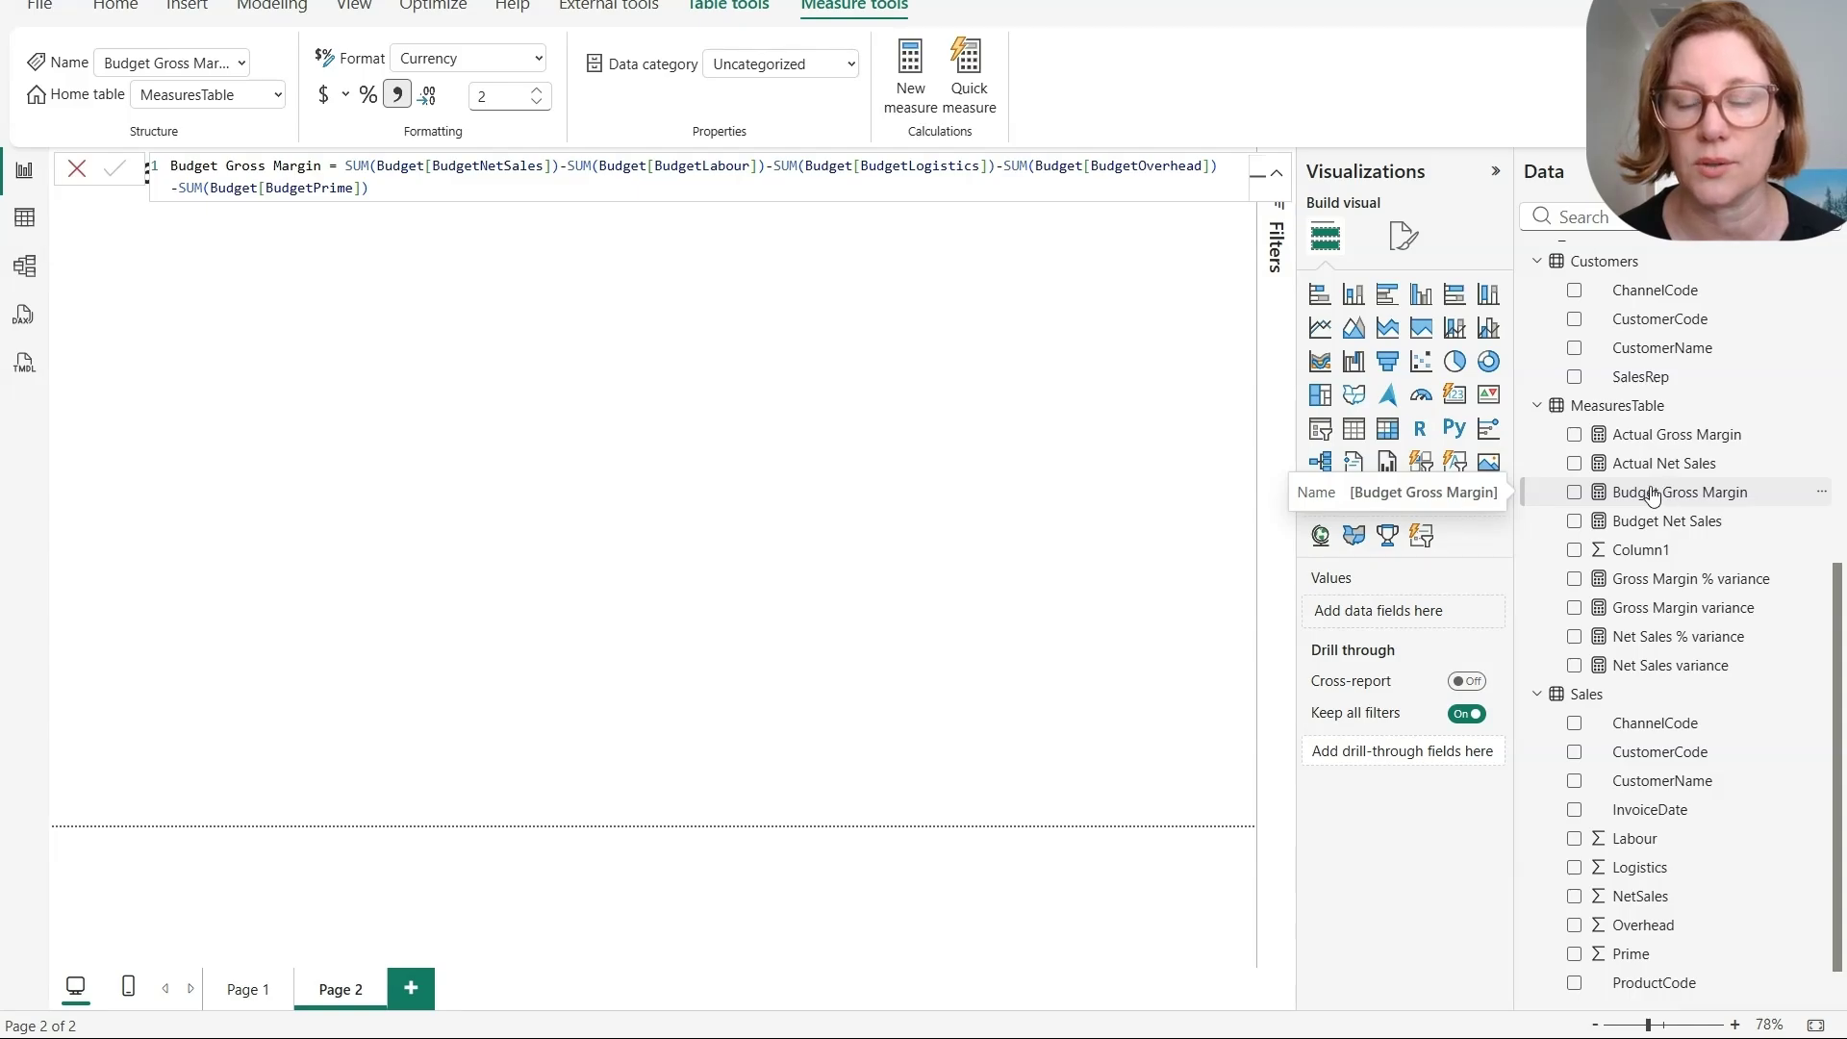
pyautogui.click(1649, 525)
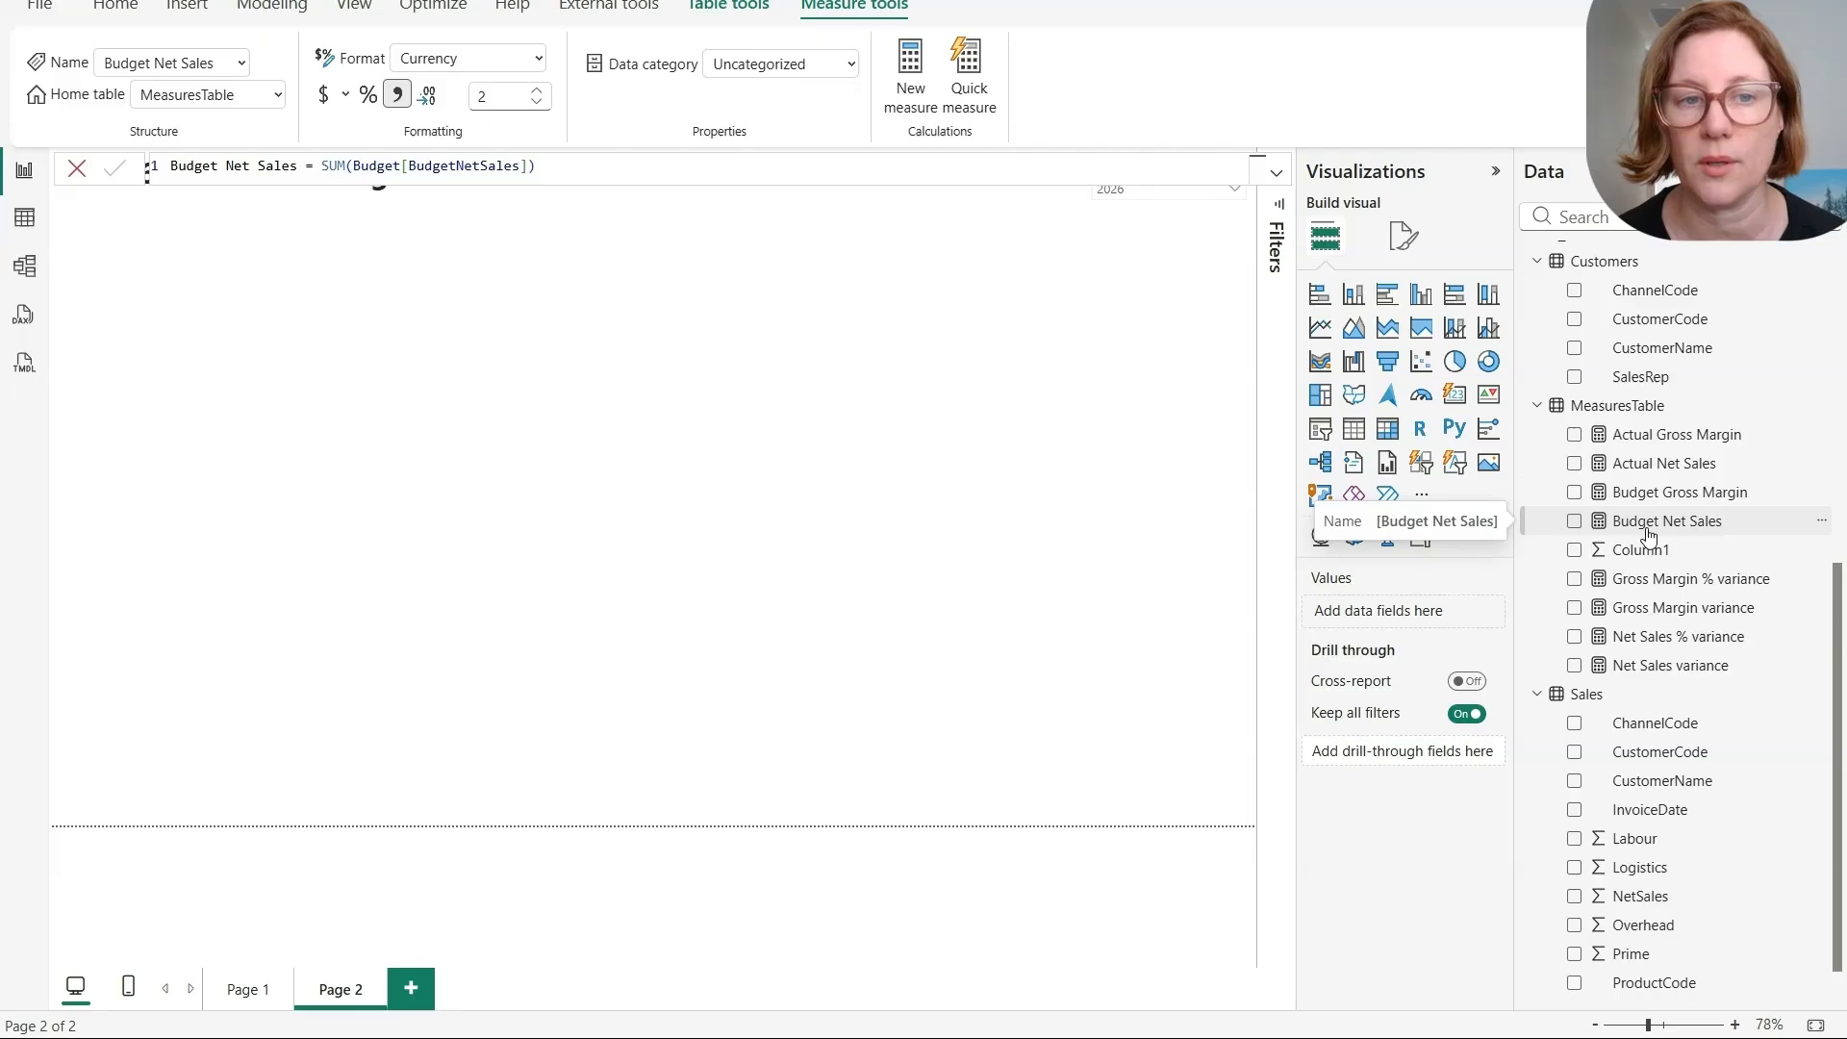
pyautogui.click(1671, 617)
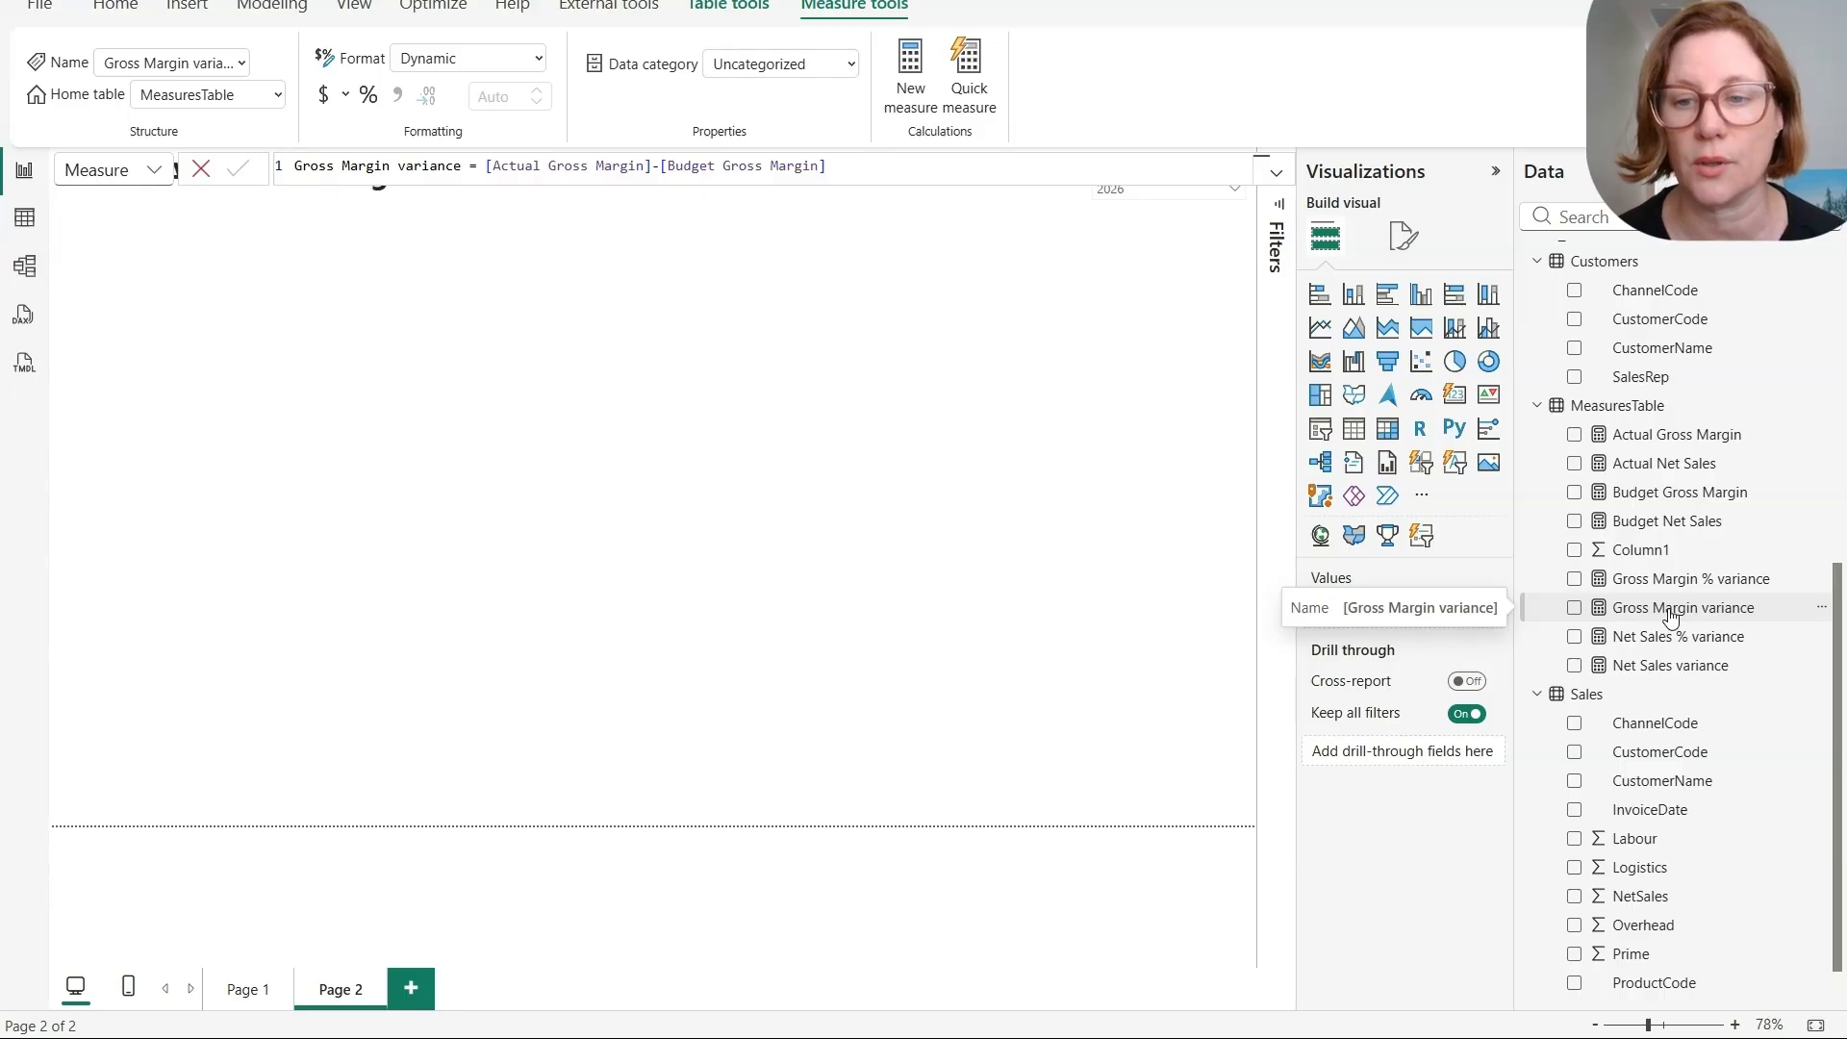
pyautogui.click(1651, 582)
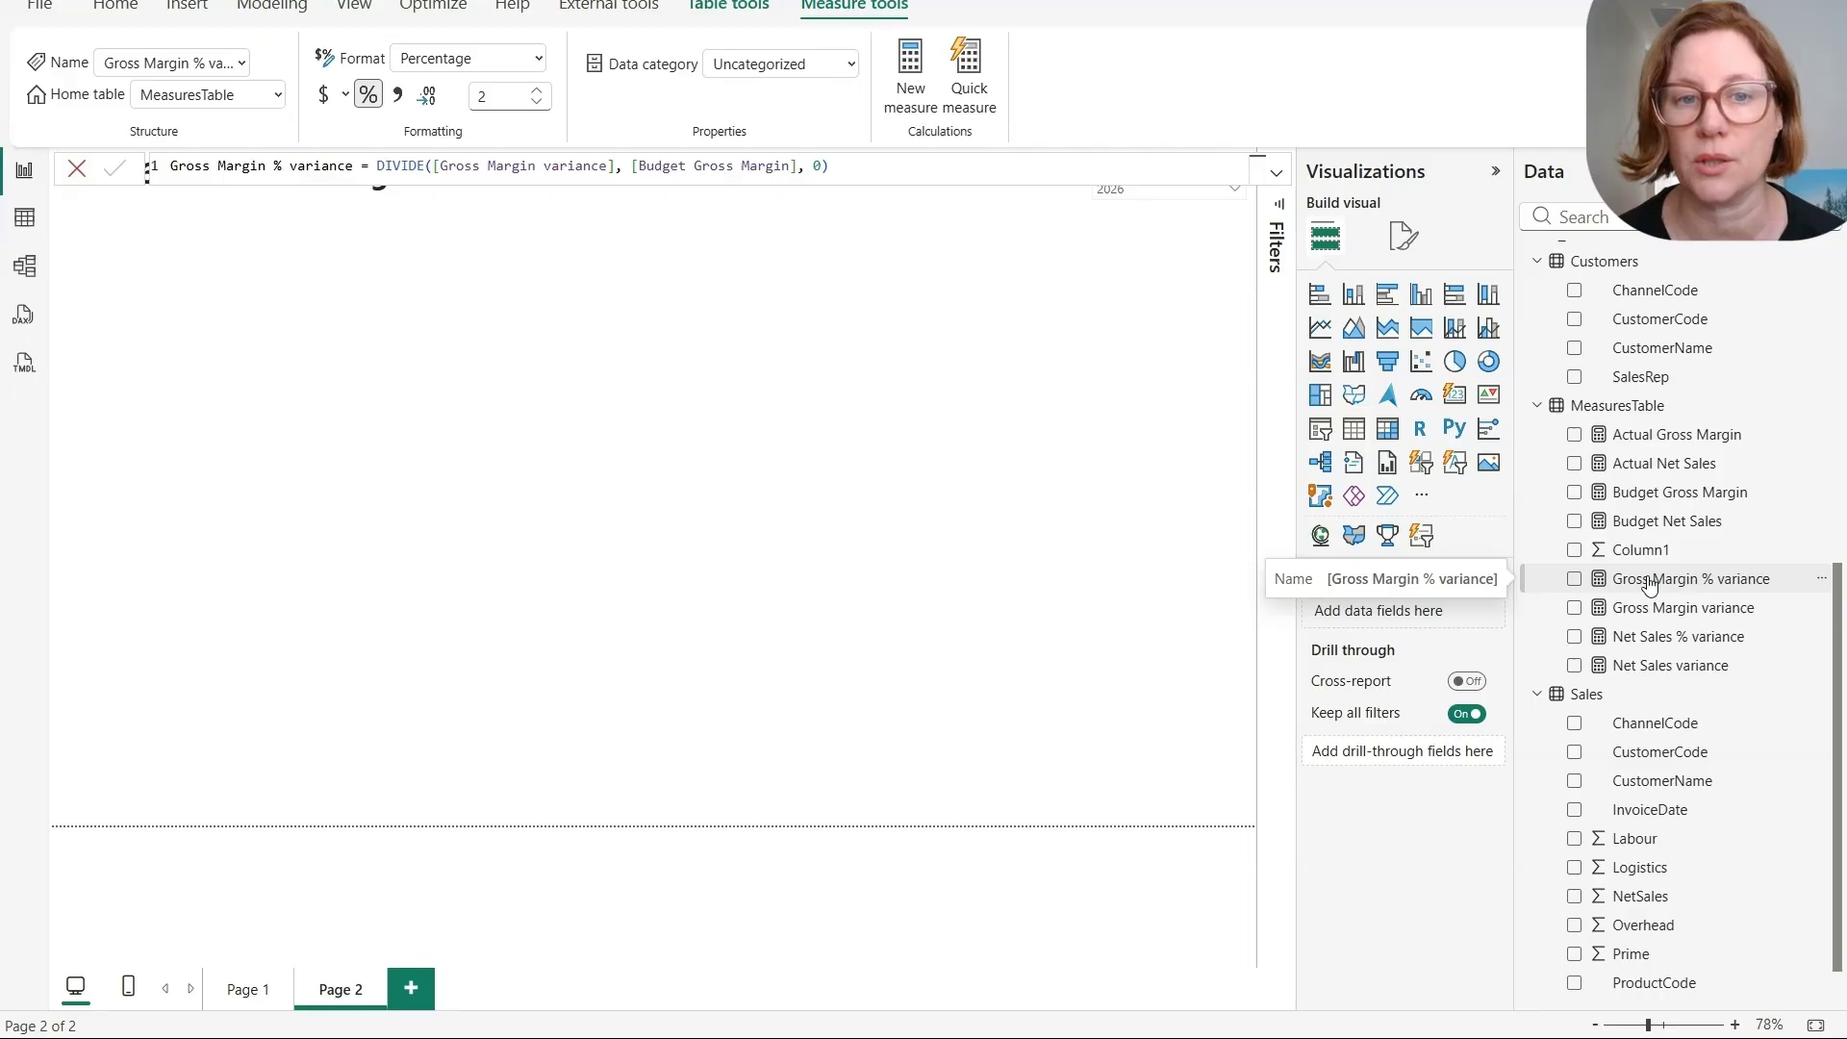
pyautogui.click(1673, 673)
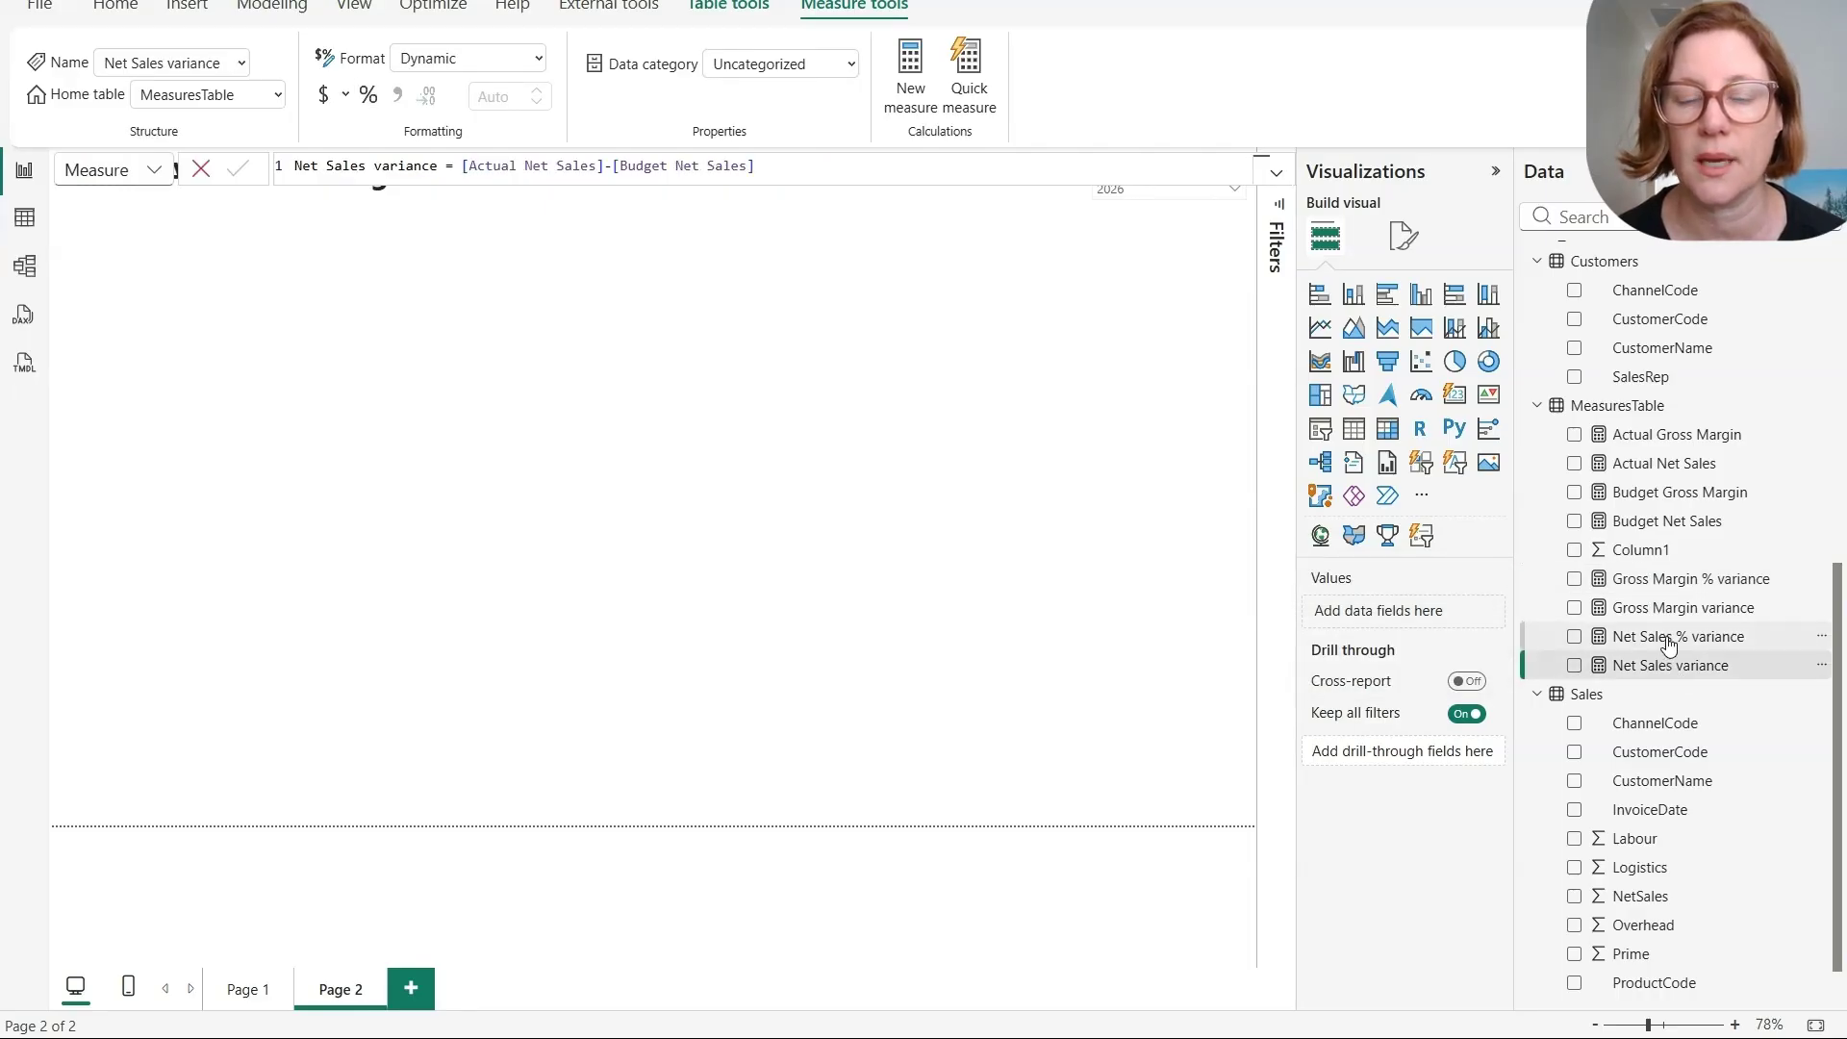
pyautogui.click(1669, 643)
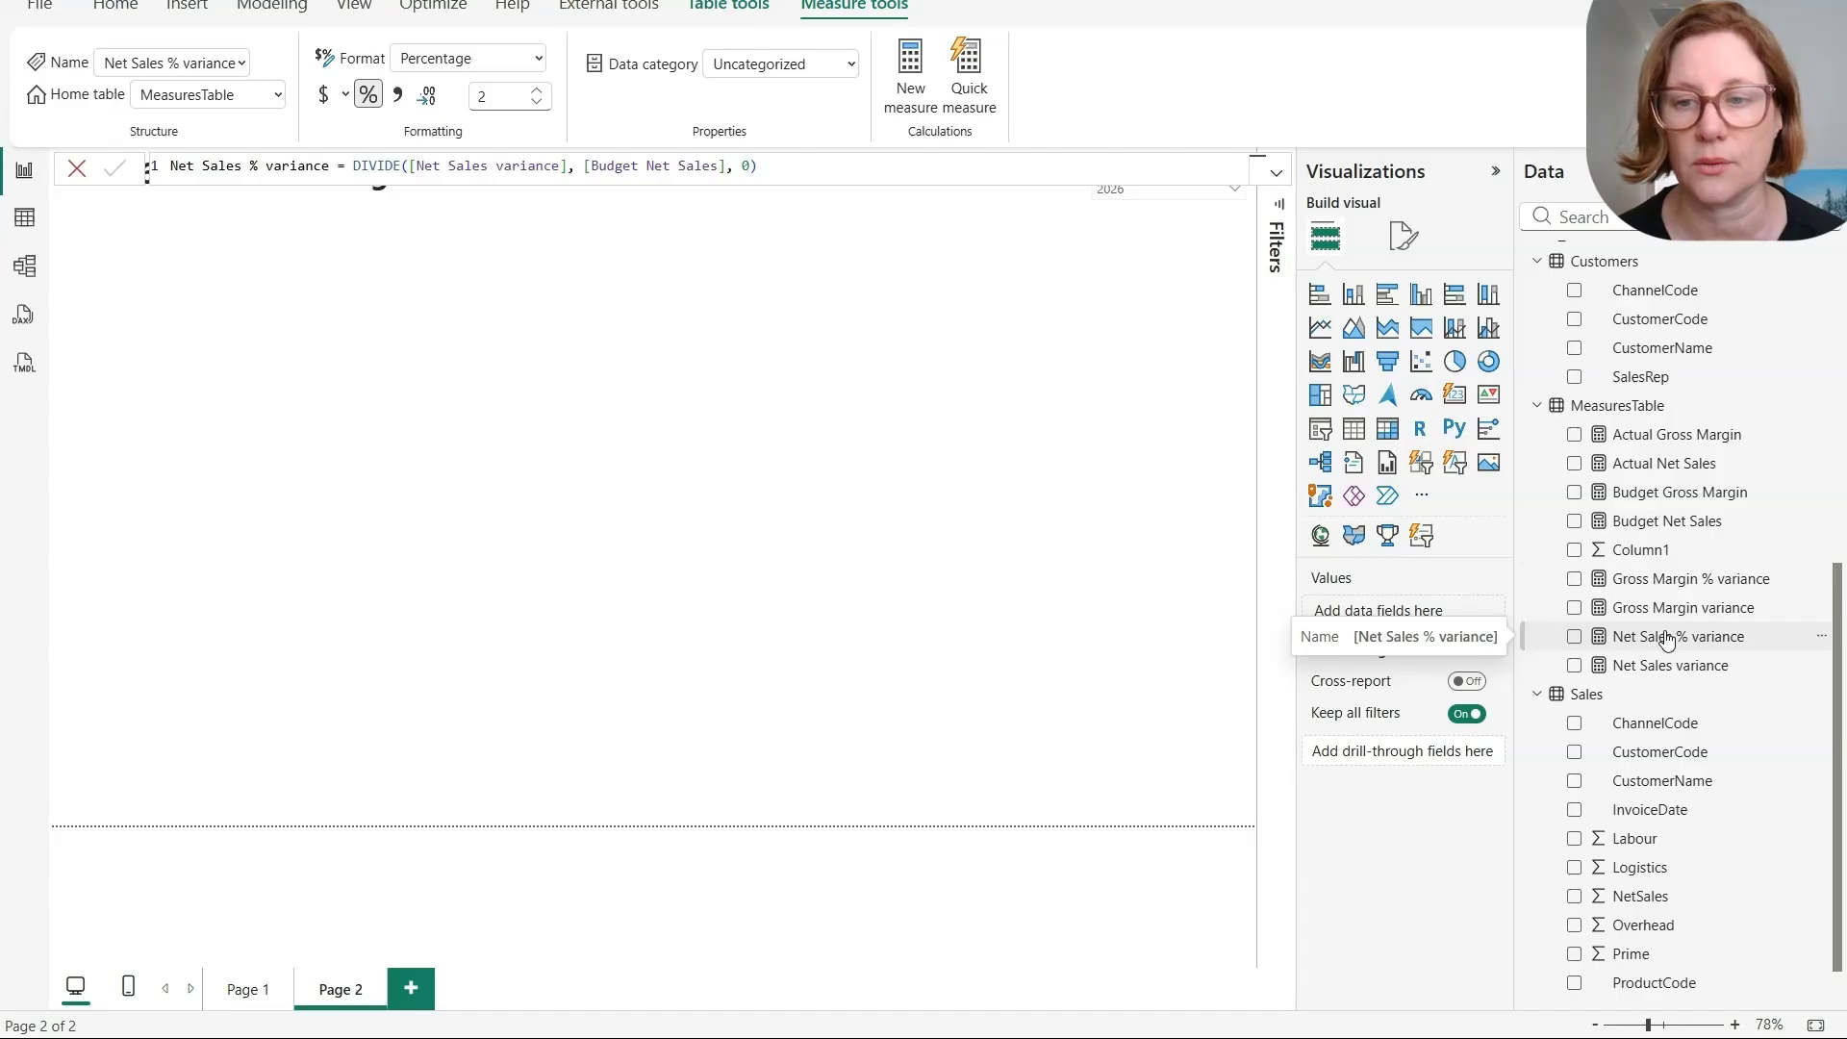
# Inspect the Month Short column in the Calendar table and the Year slicer on the report page
pyautogui.scroll(6, 1660, 616)
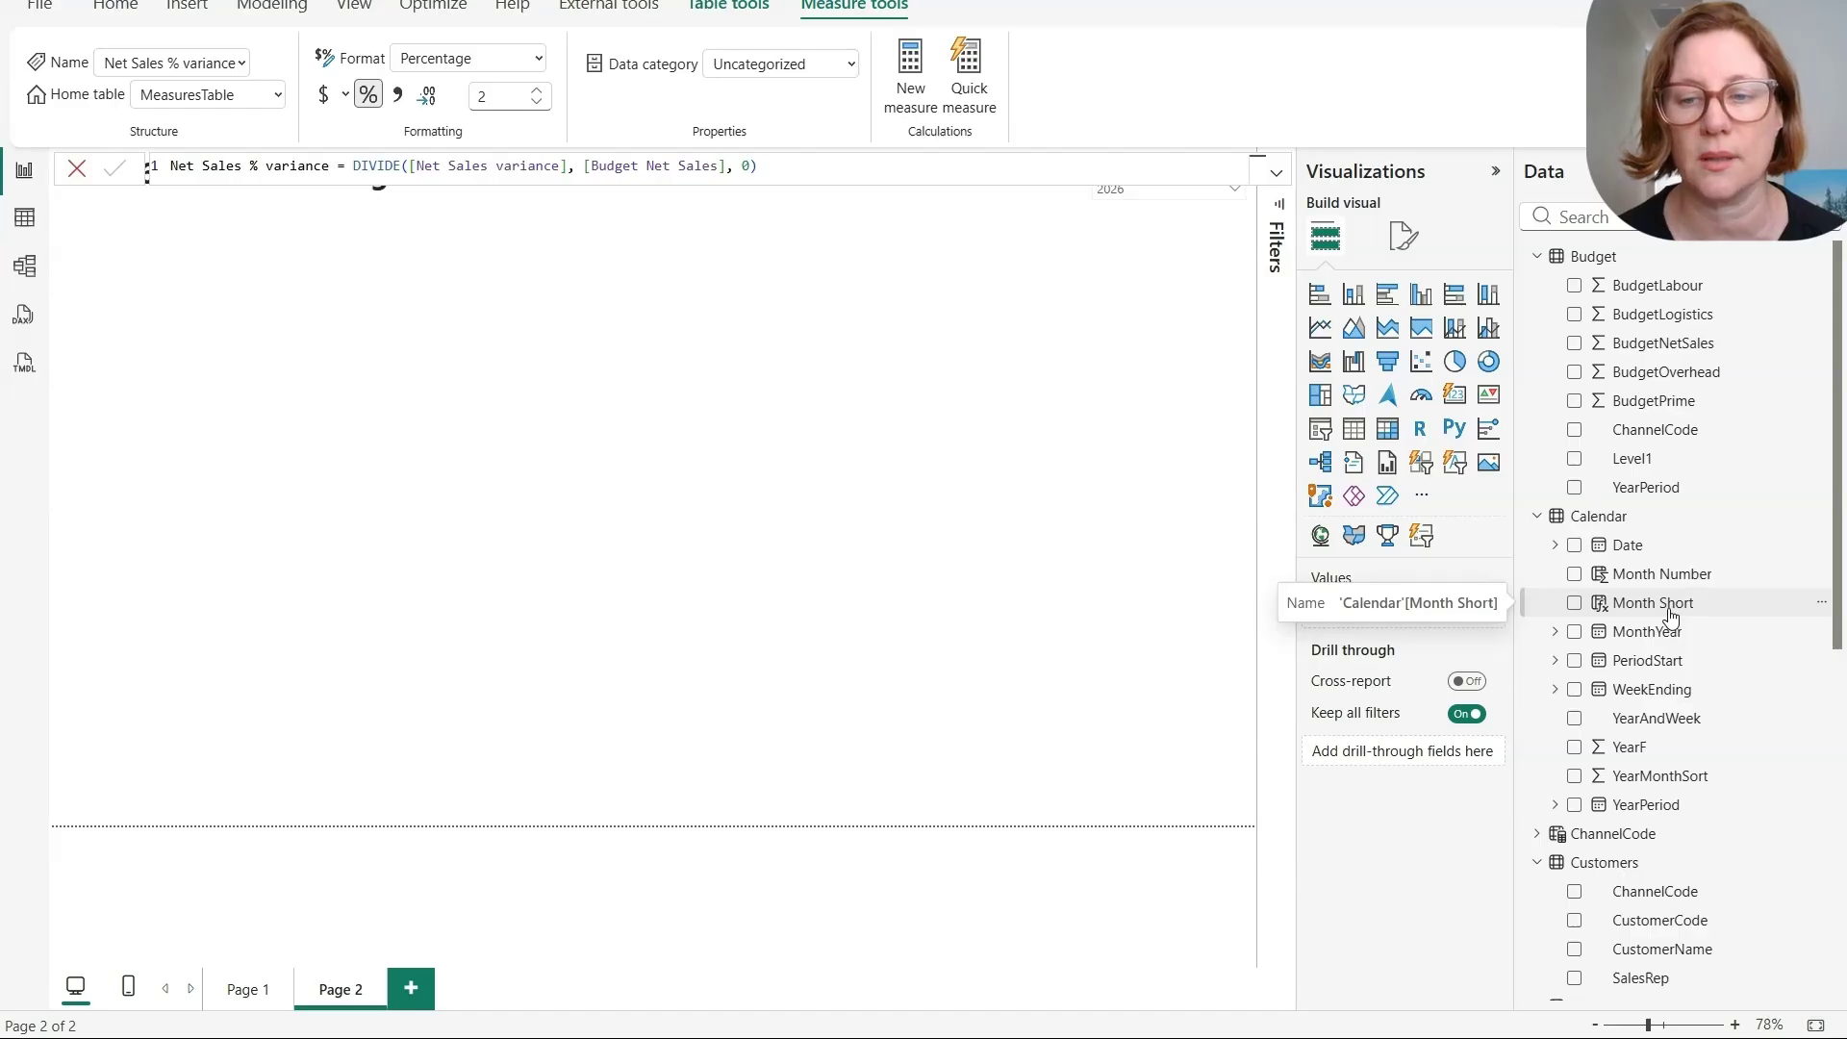
pyautogui.click(1653, 603)
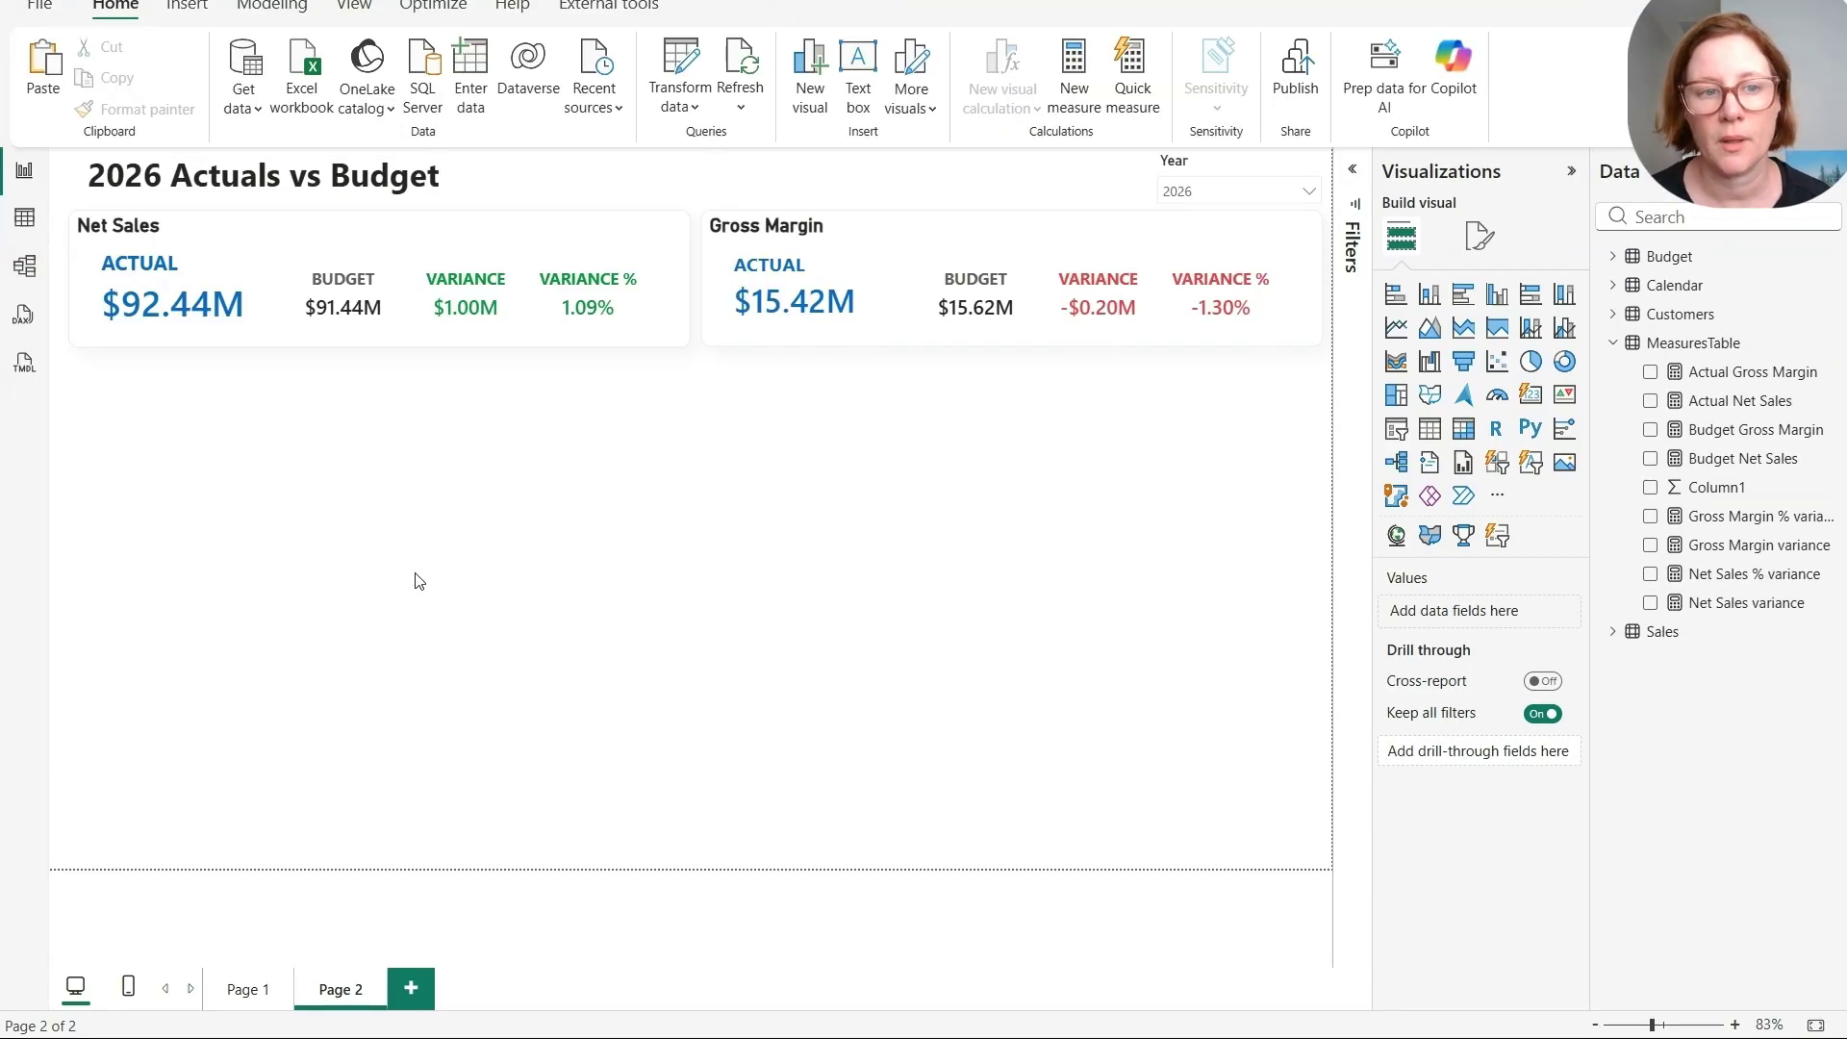
pyautogui.click(1218, 166)
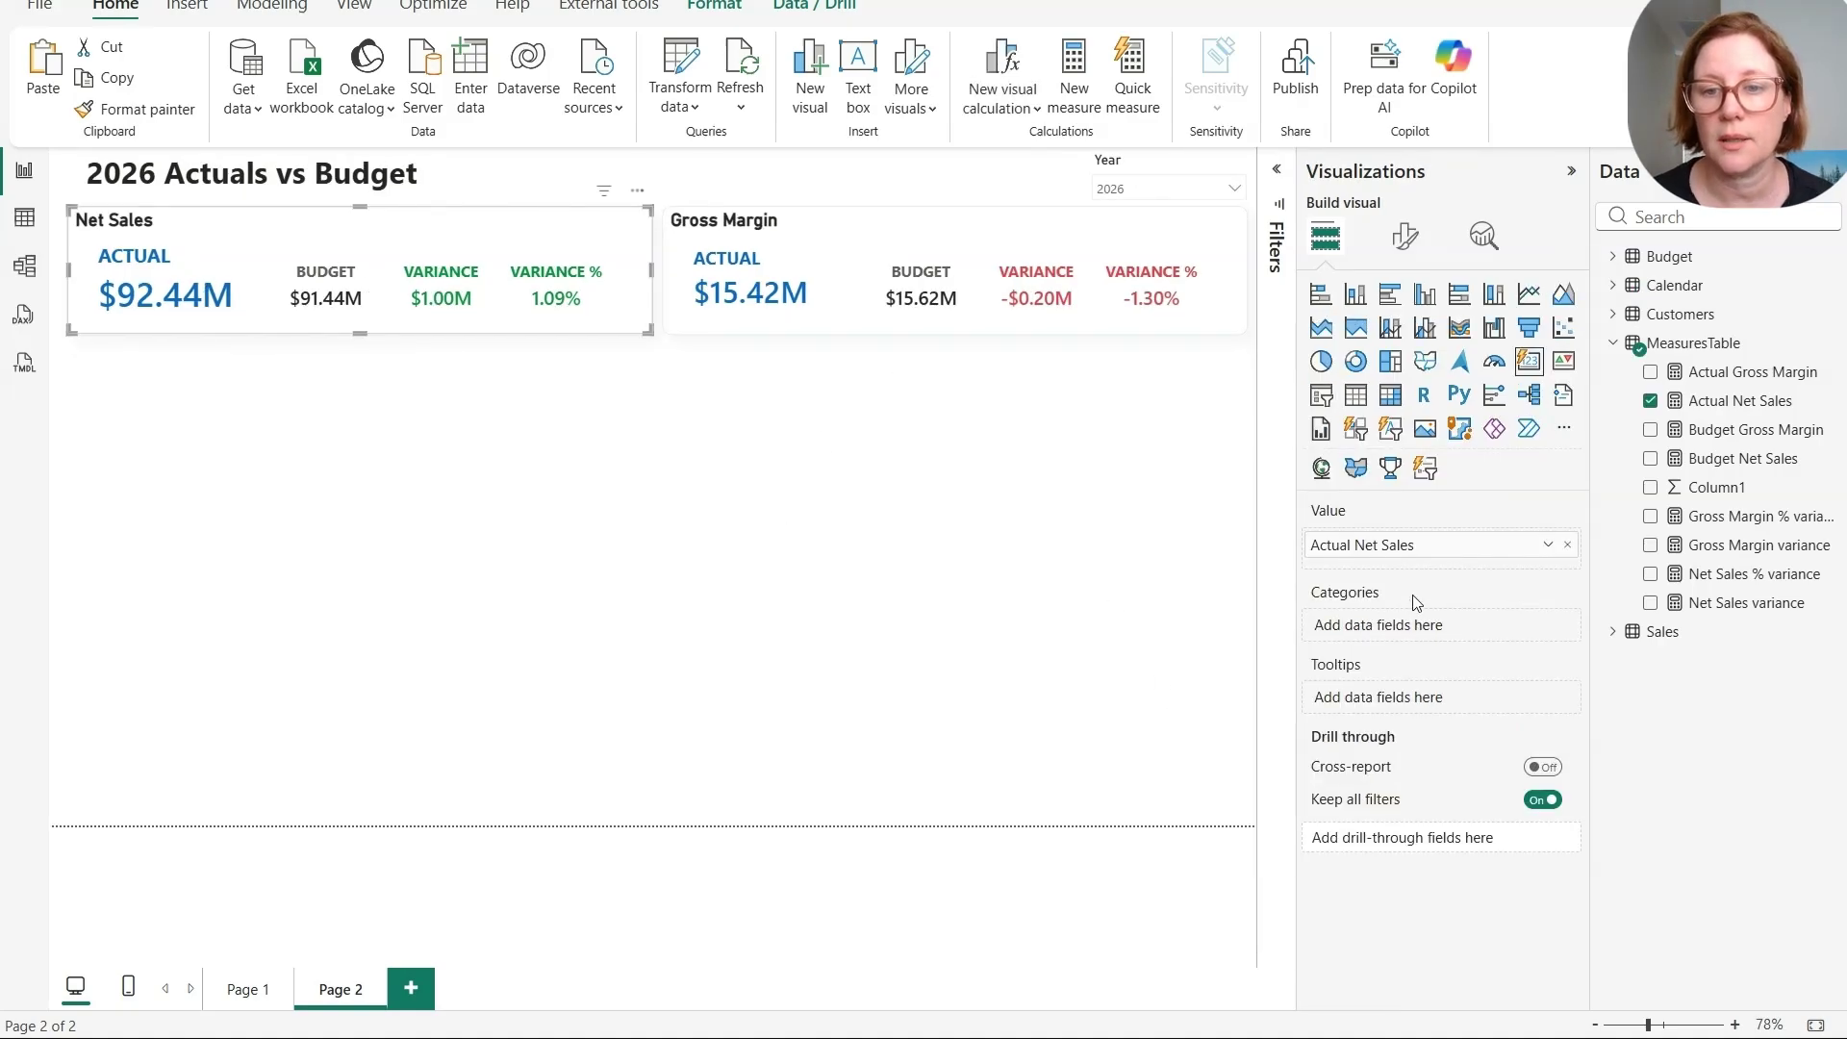
# Examine the reference labels, reference label layout and callout formatting of the Net Sales and Gross Margin cards
pyautogui.click(1404, 239)
pyautogui.click(1385, 744)
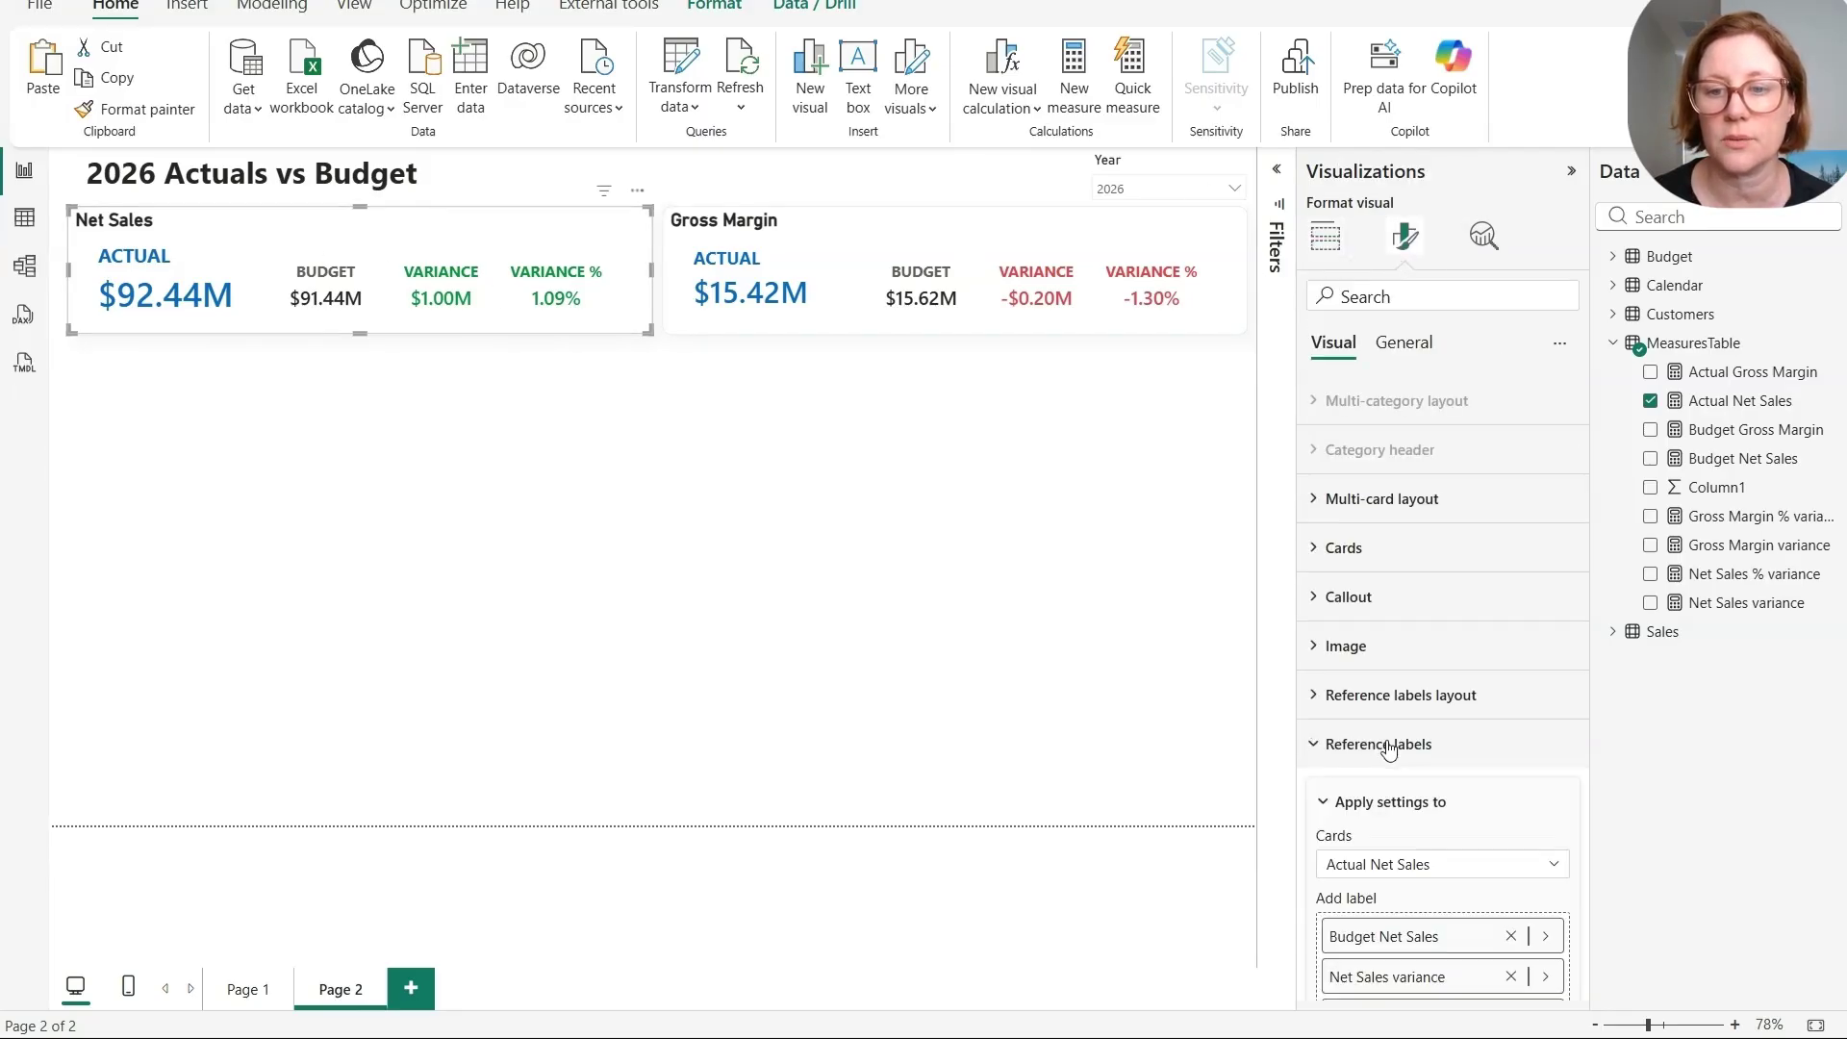
pyautogui.scroll(-2, 1414, 769)
pyautogui.scroll(-2, 1416, 775)
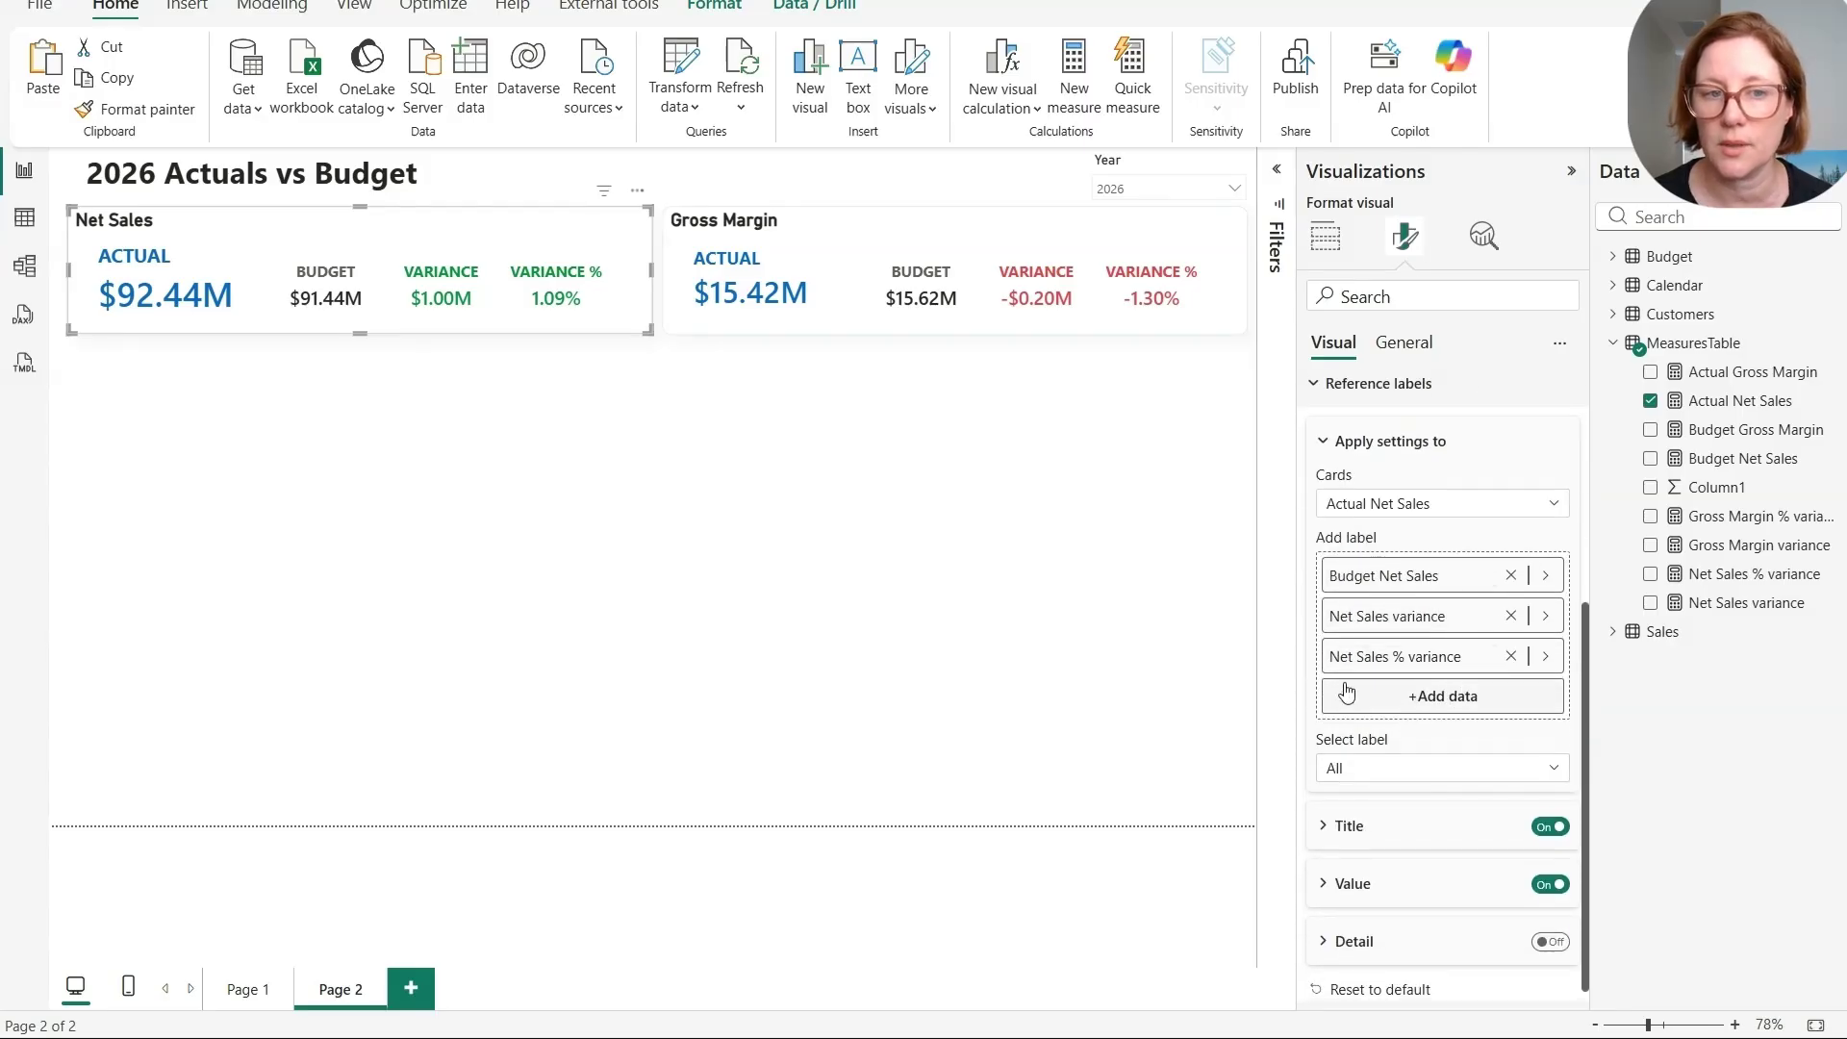
pyautogui.click(916, 236)
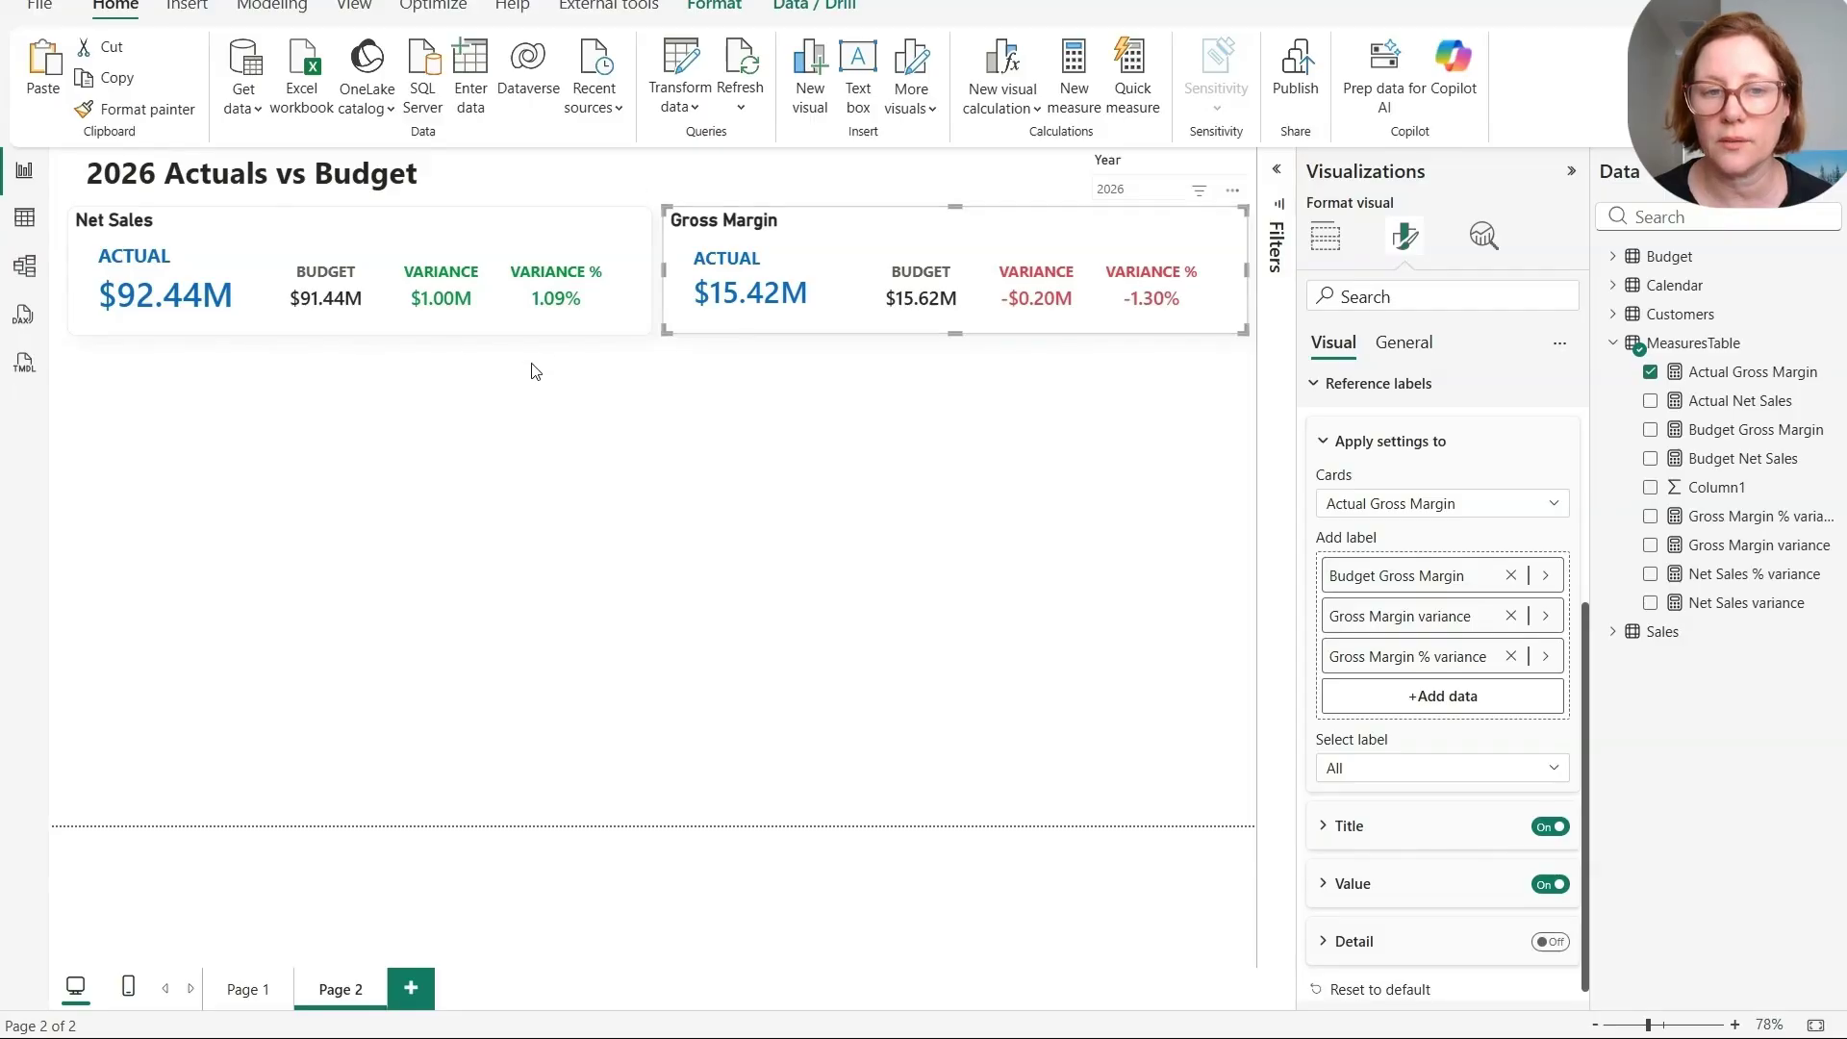
pyautogui.scroll(2, 1436, 597)
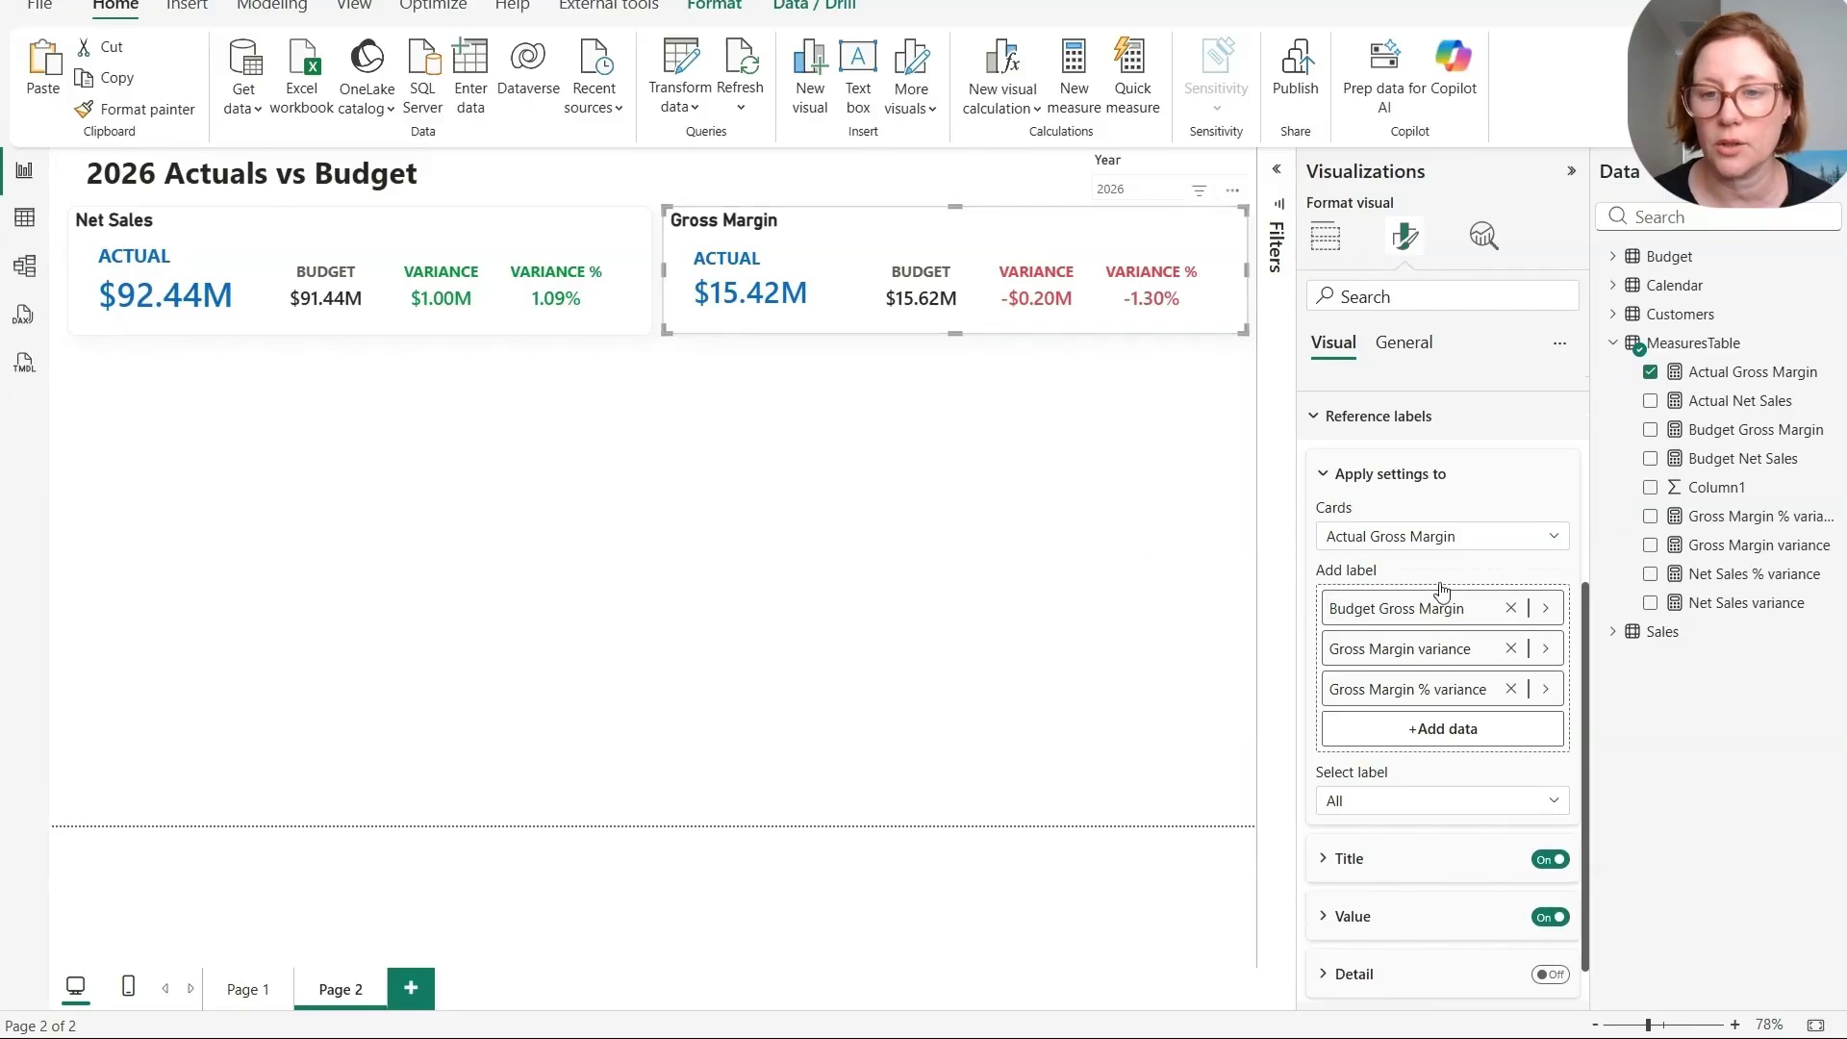
pyautogui.click(1439, 465)
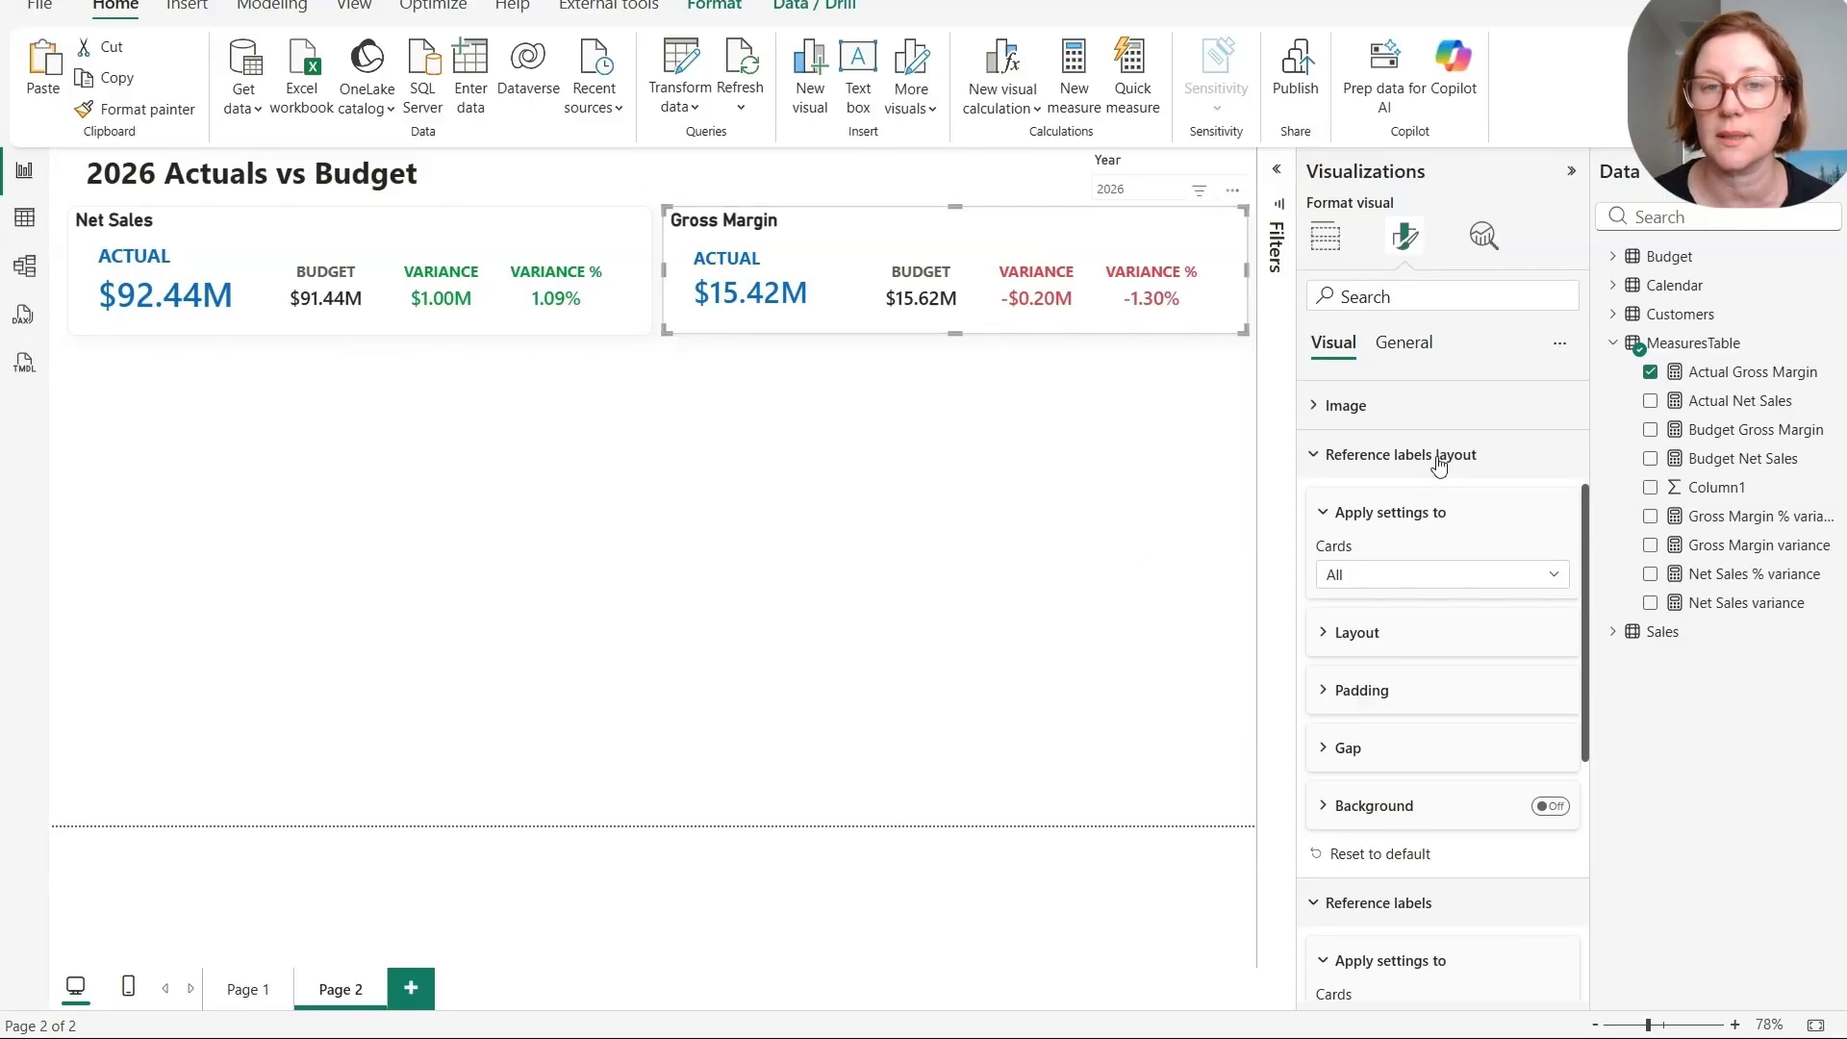
pyautogui.scroll(4, 1440, 466)
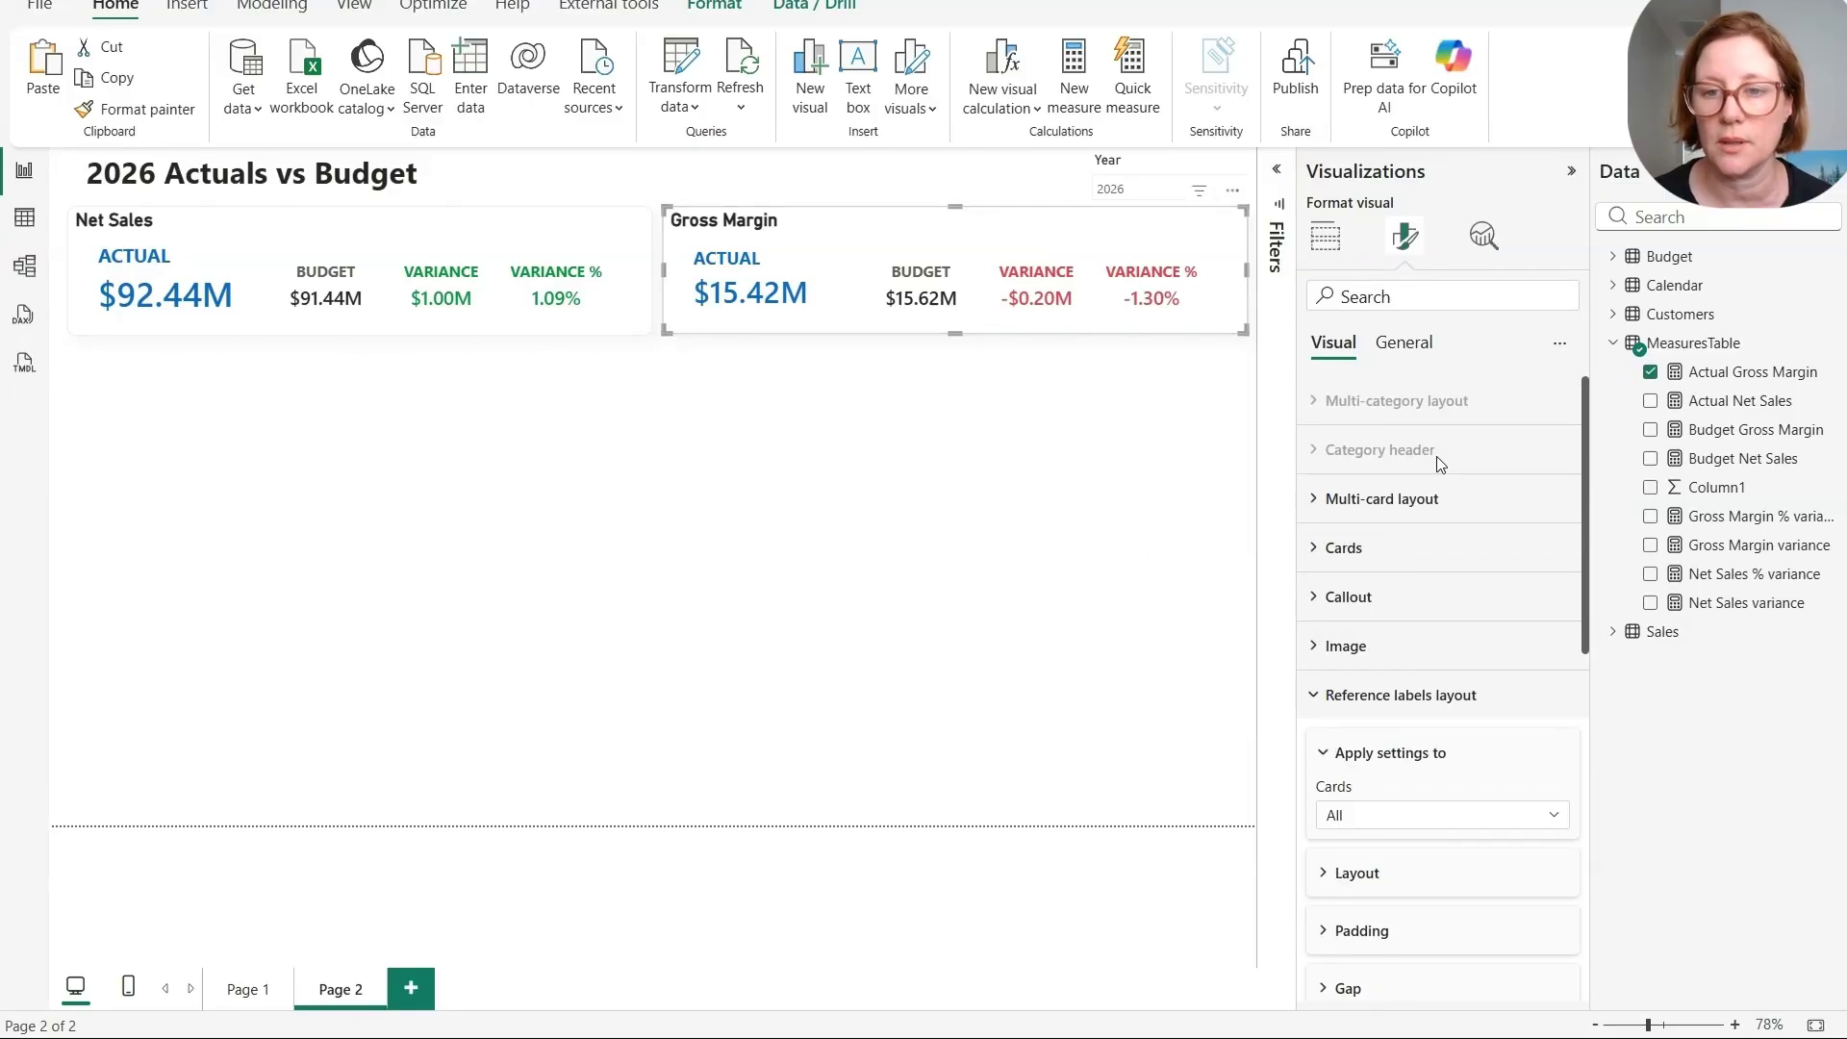
pyautogui.click(1432, 604)
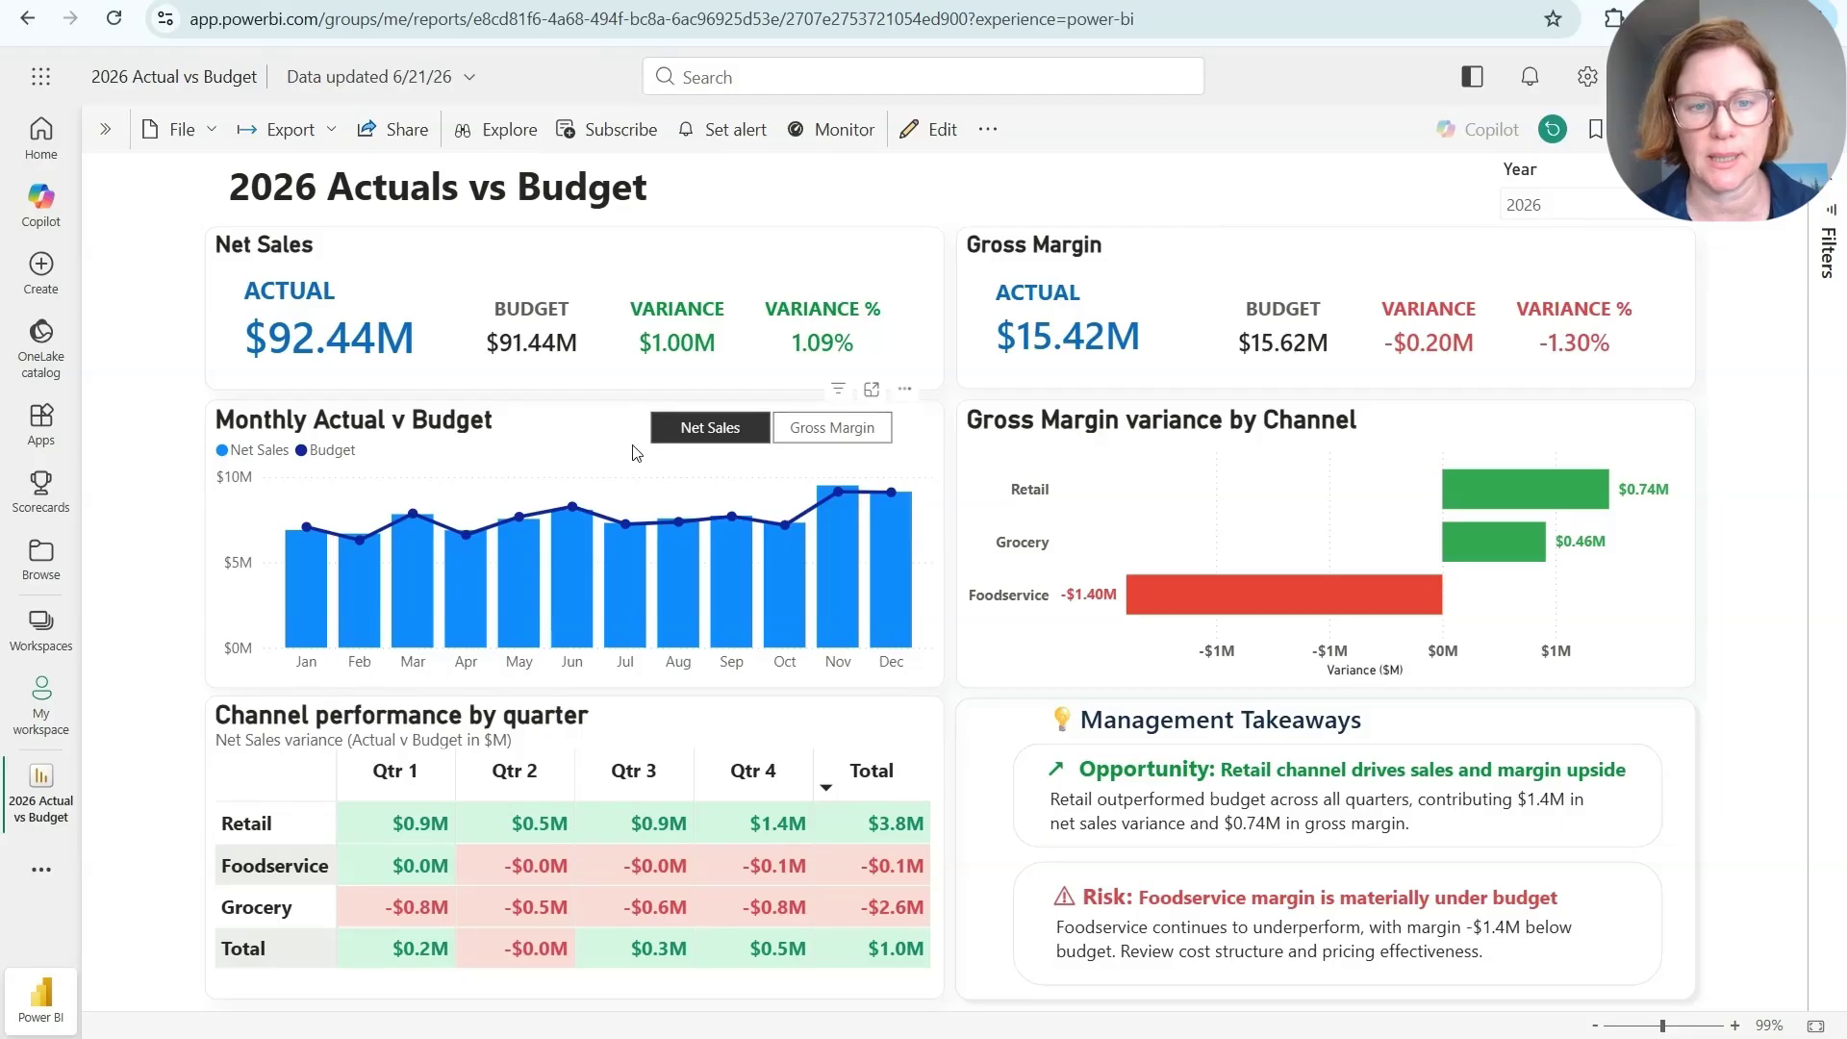
# In the published report, switch the Monthly Actual v Budget chart to Gross Margin and back to Net Sales
pyautogui.click(827, 432)
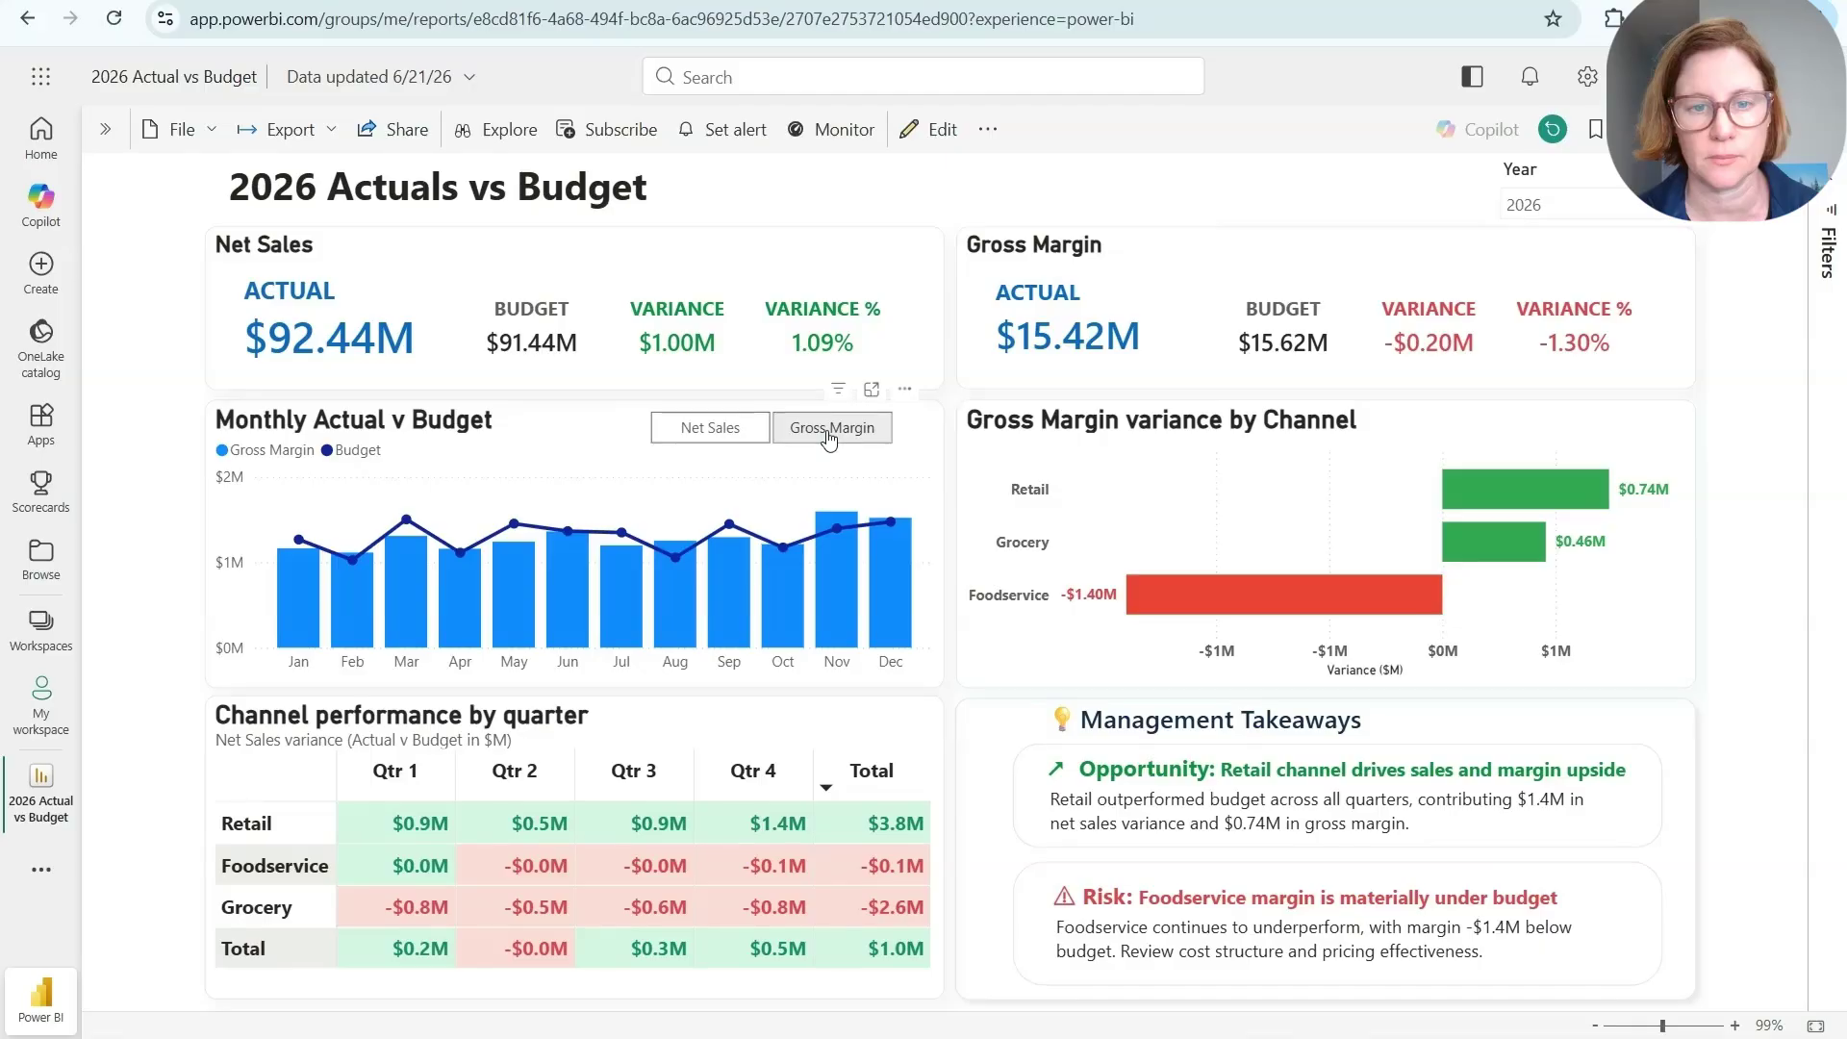
pyautogui.click(735, 438)
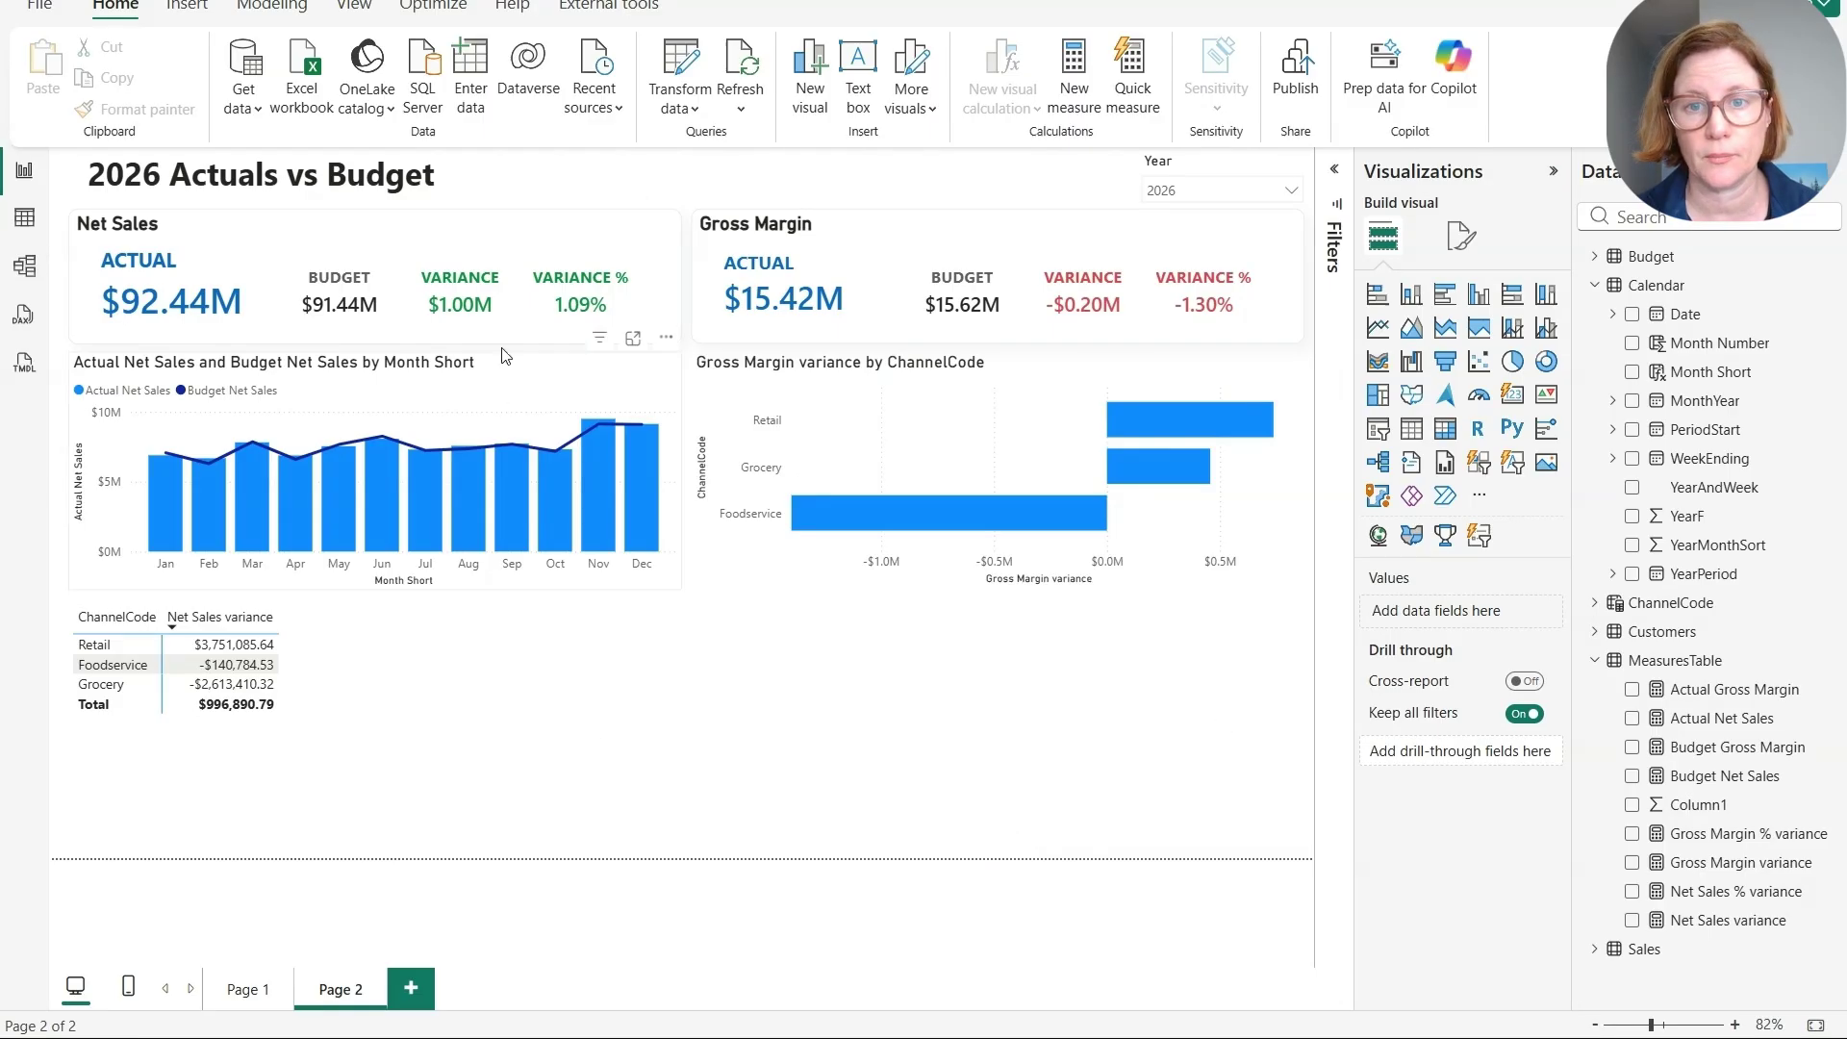
# Set up a field parameter named Metric Selector containing the Actual Net Sales and Actual Gross Margin measures, in that order
pyautogui.click(288, 11)
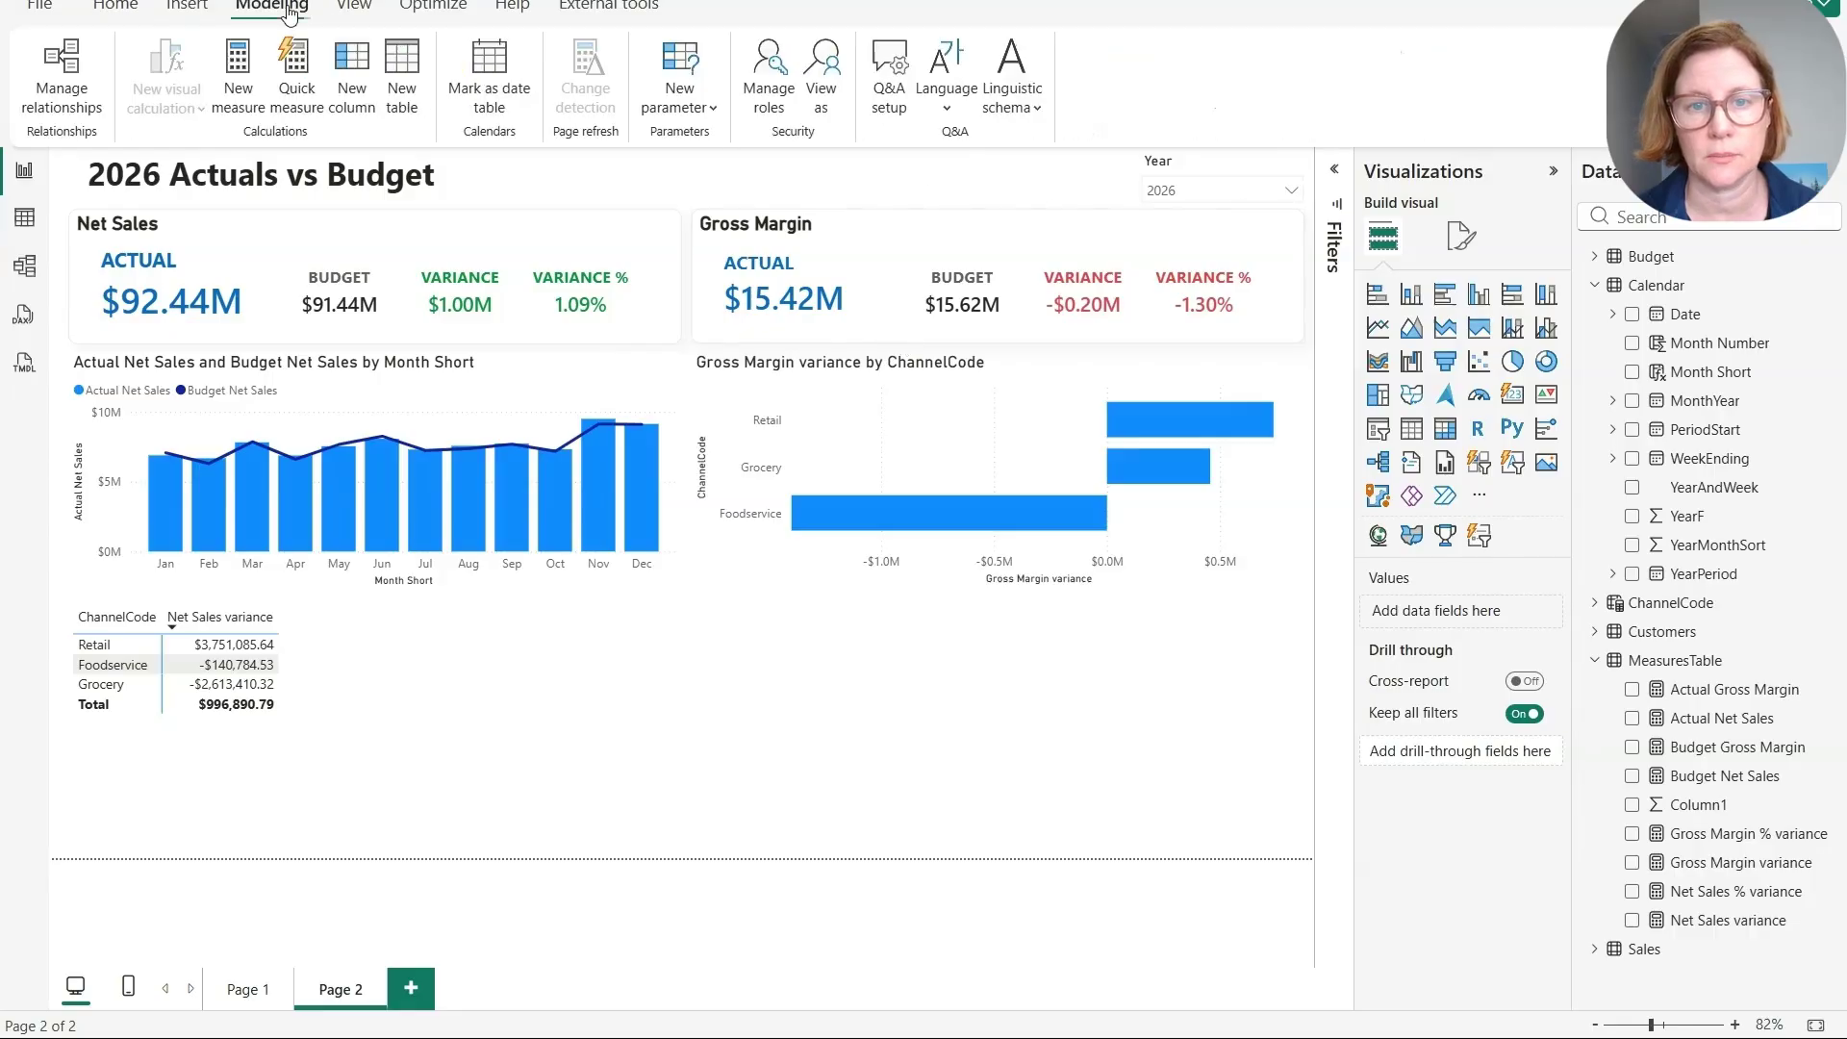
pyautogui.click(685, 102)
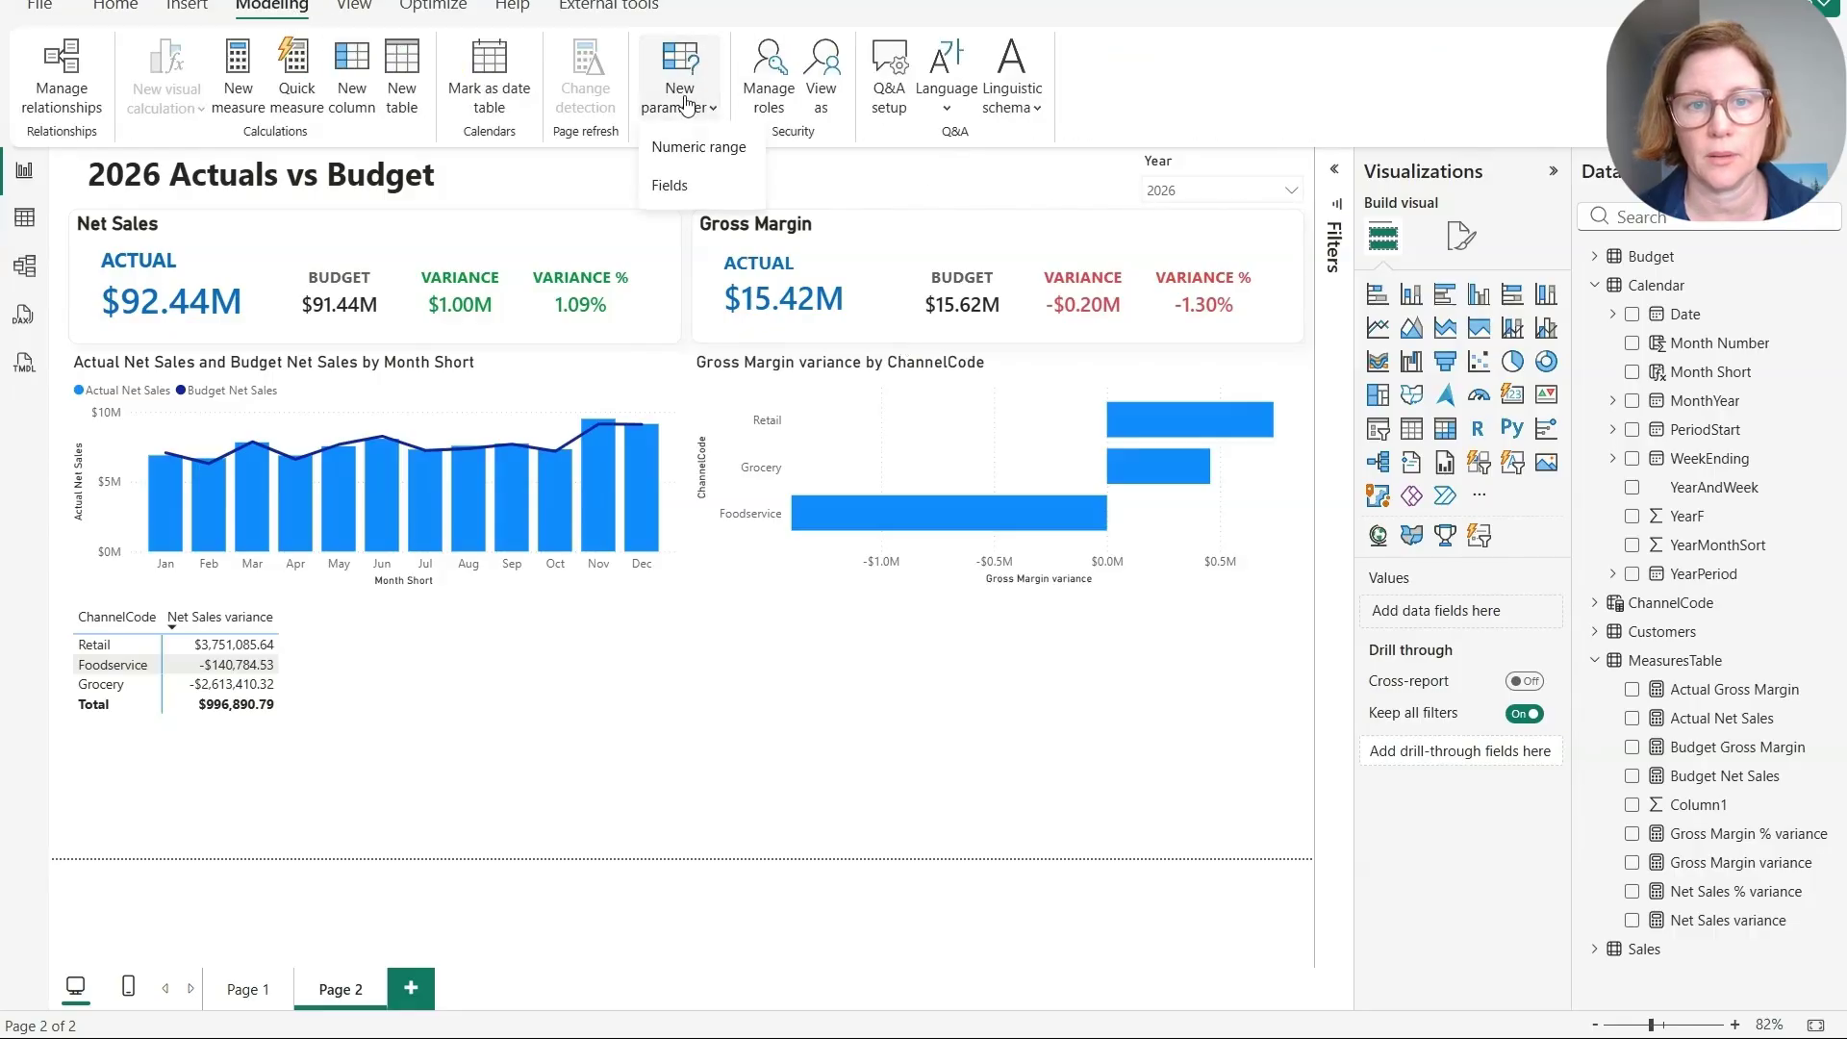
pyautogui.click(673, 186)
pyautogui.click(639, 355)
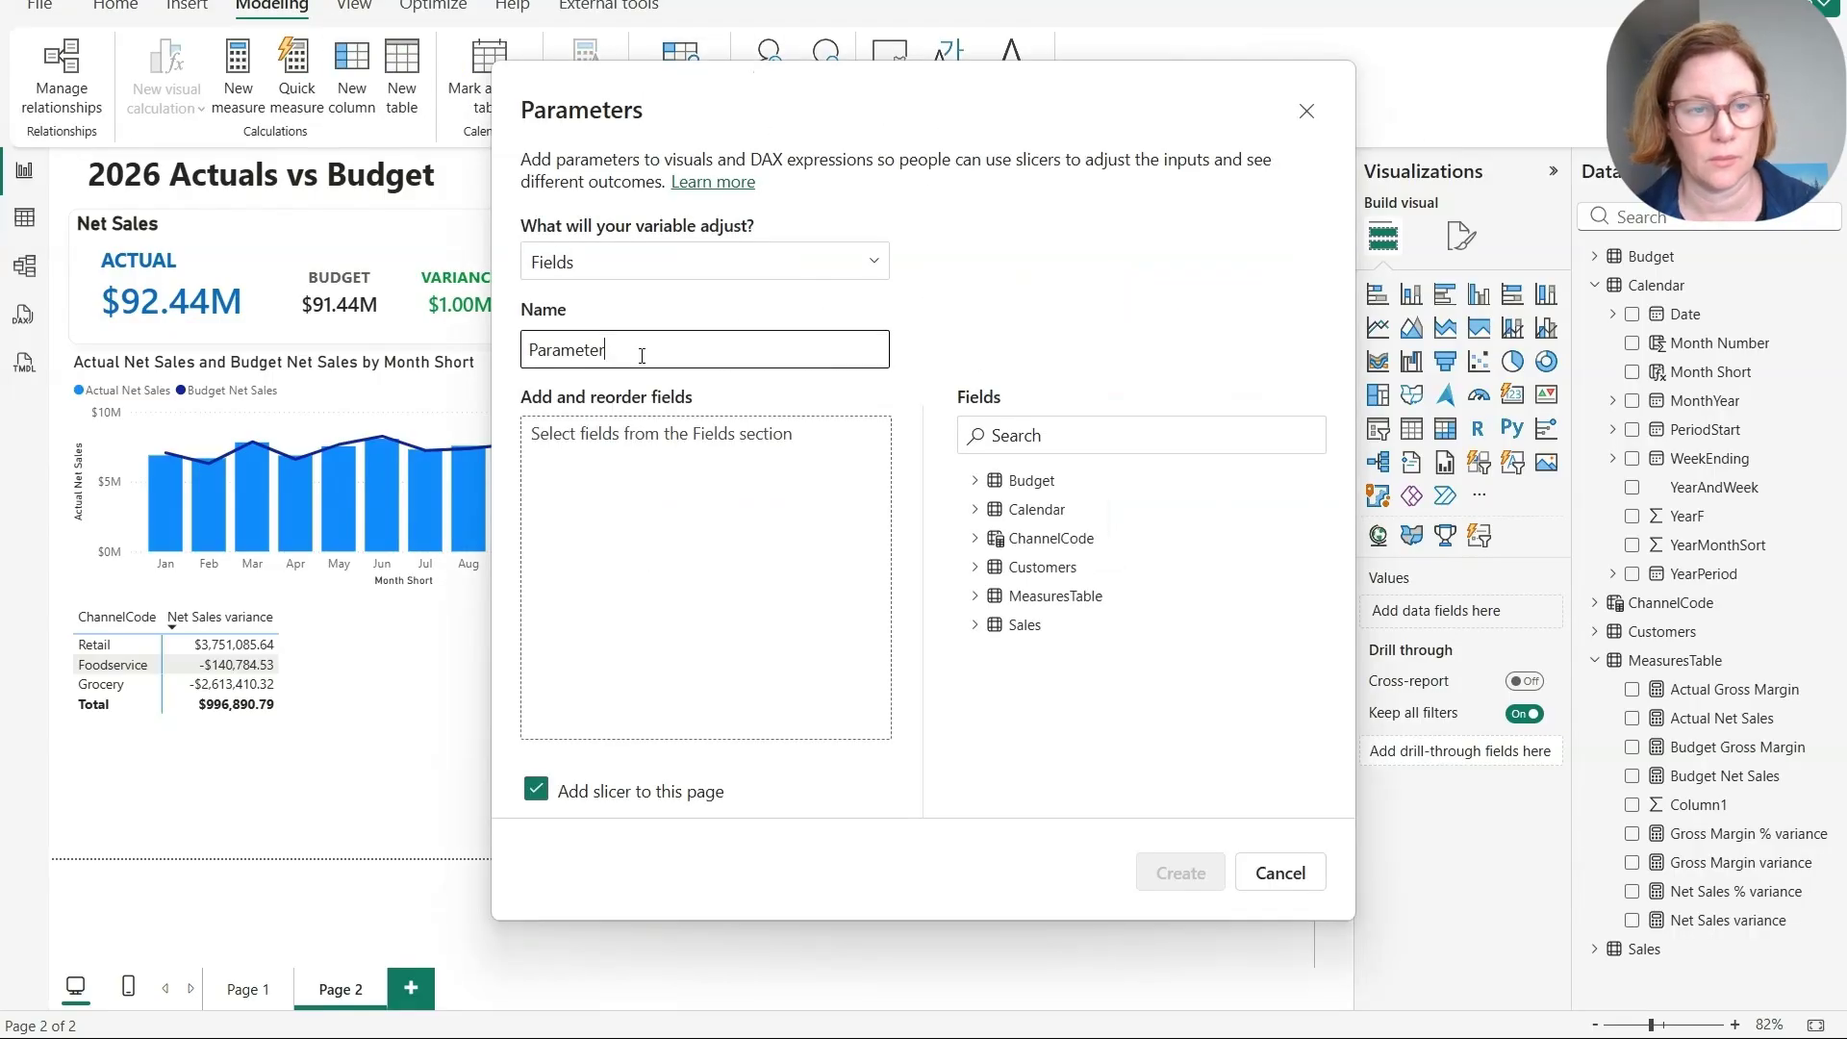
pyautogui.doubleClick(635, 357)
pyautogui.write('Metric Selector')
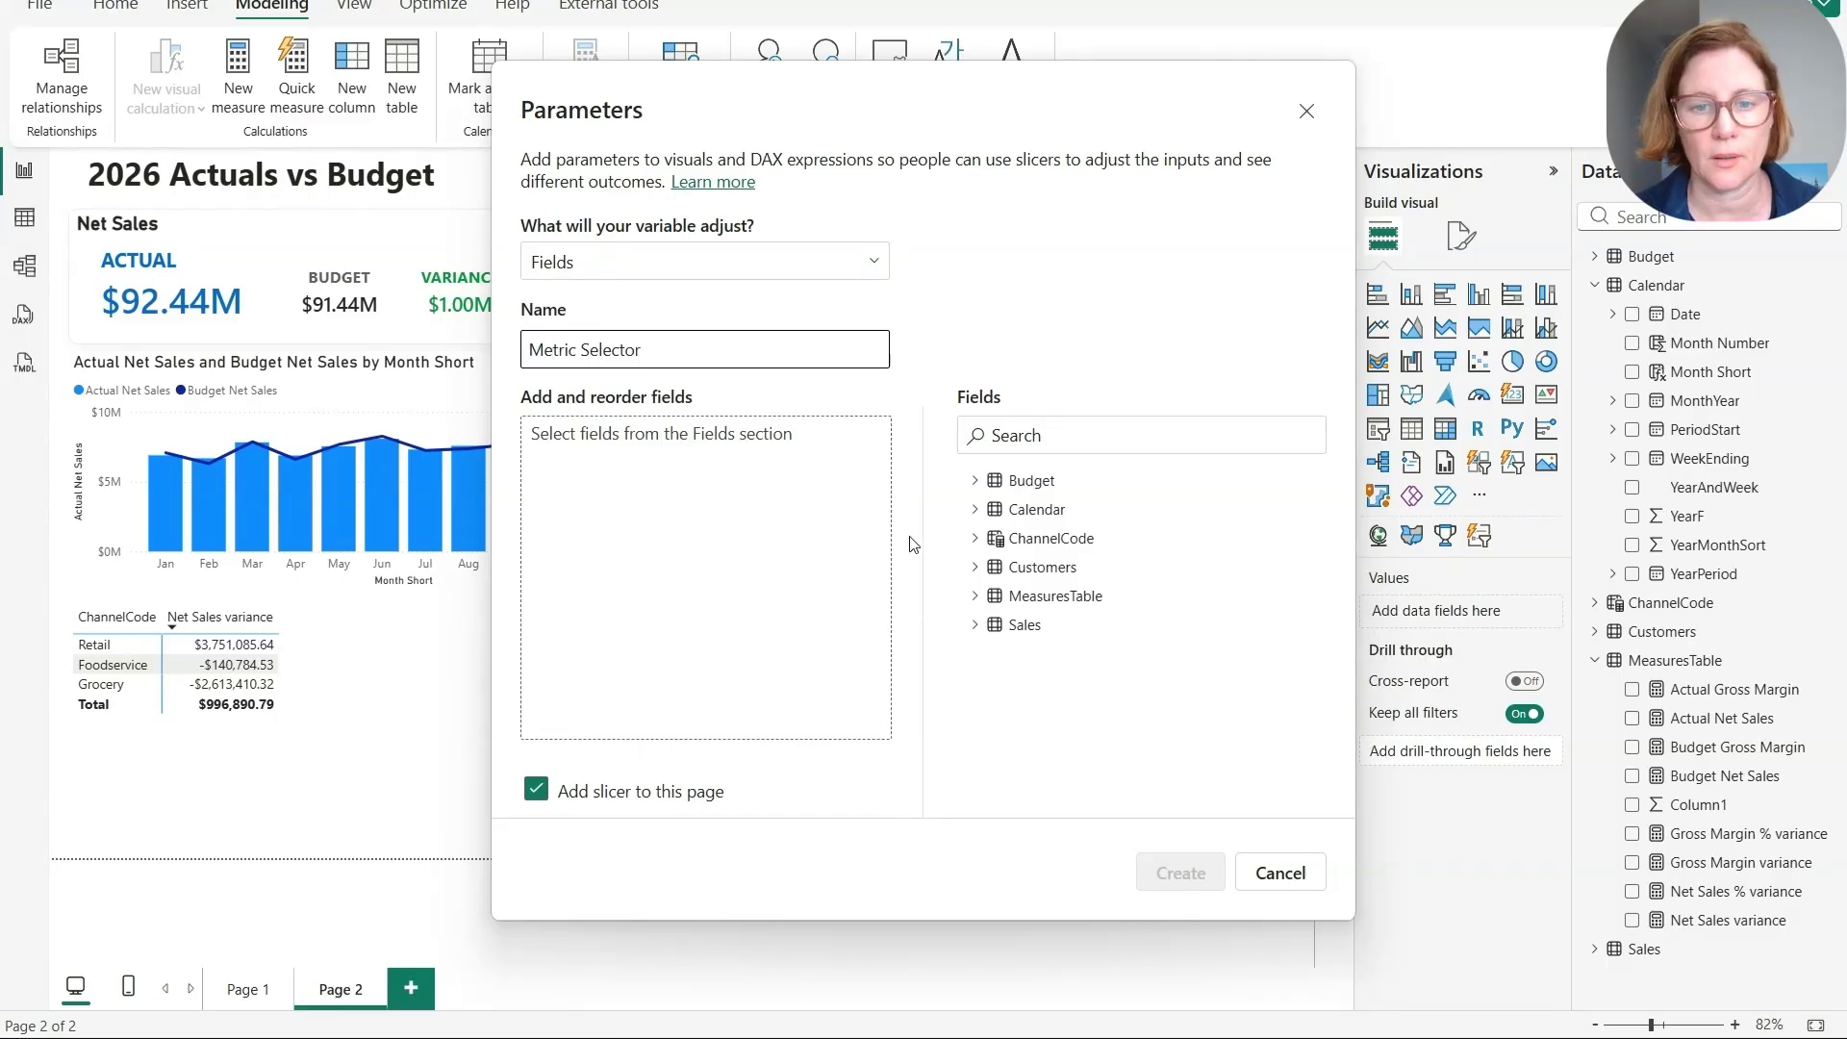
pyautogui.click(977, 598)
pyautogui.scroll(-2, 991, 615)
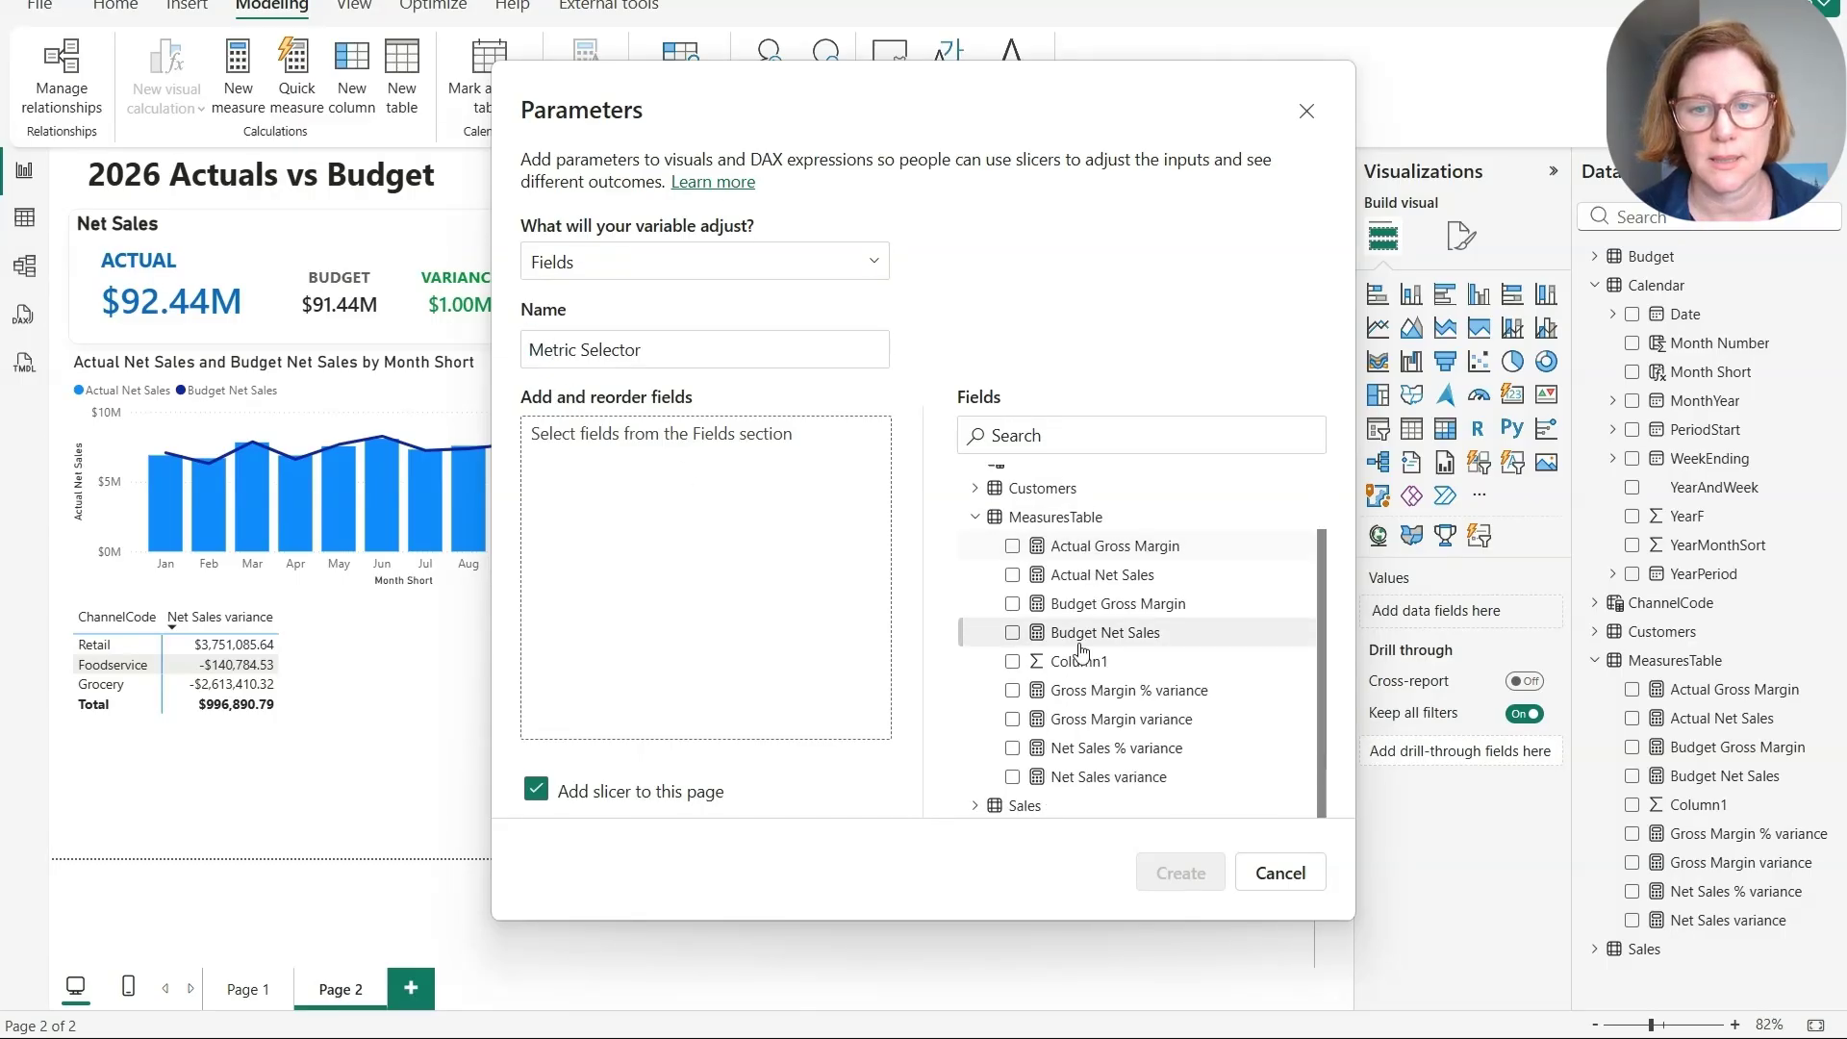
pyautogui.click(1012, 571)
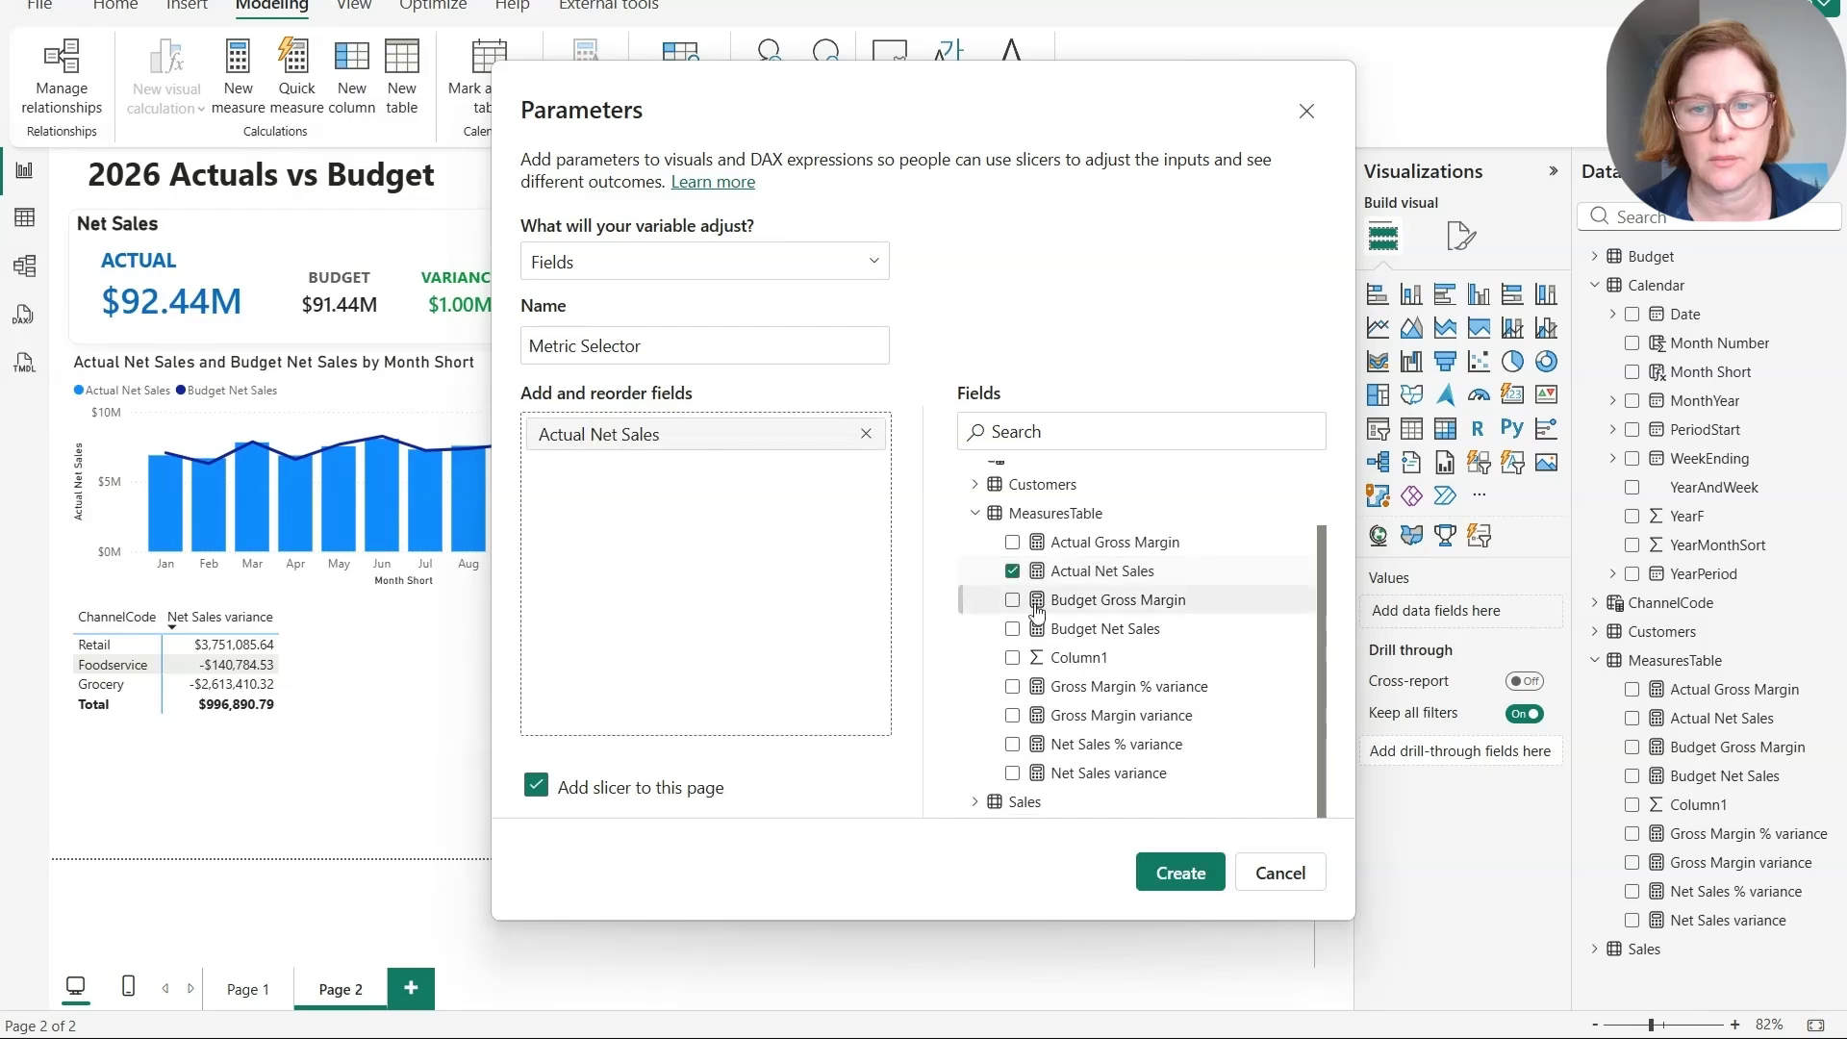
pyautogui.click(1012, 542)
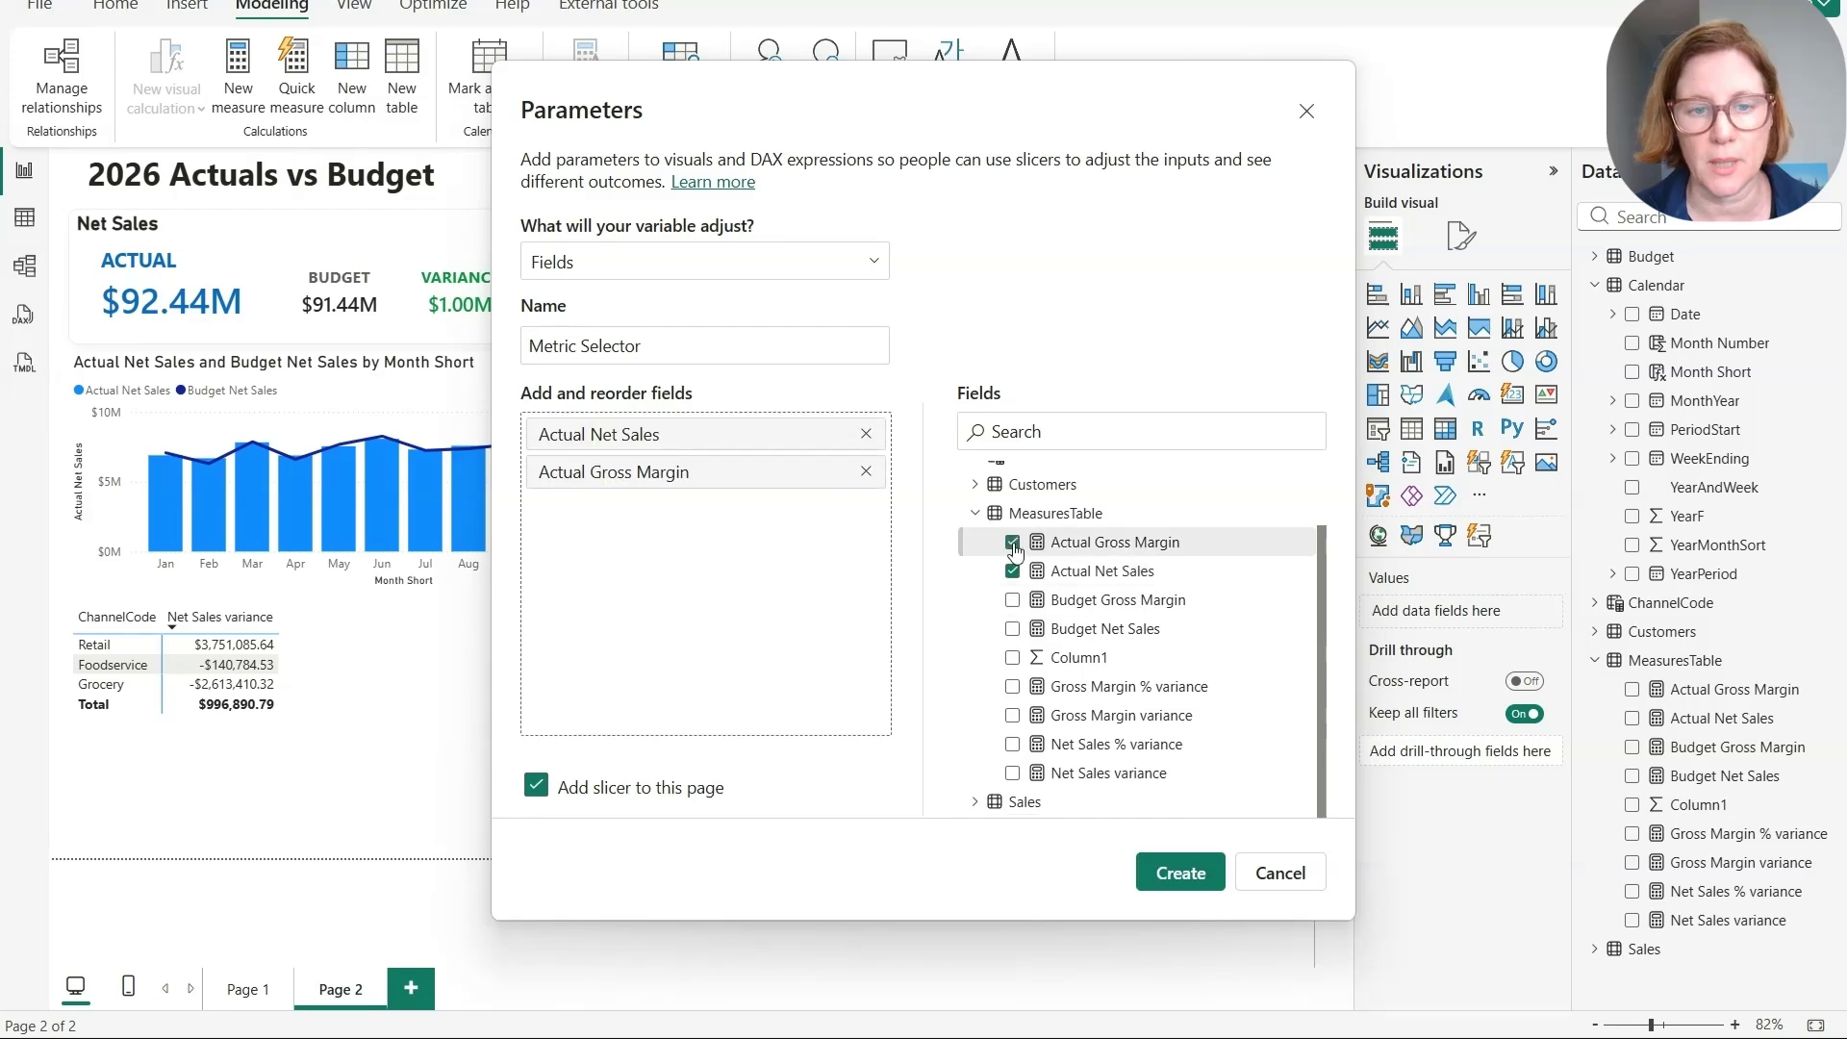
# Rename the parameter's two entries Net Sales and Gross Margin, and create the parameter with its slicer on the page
pyautogui.doubleClick(566, 435)
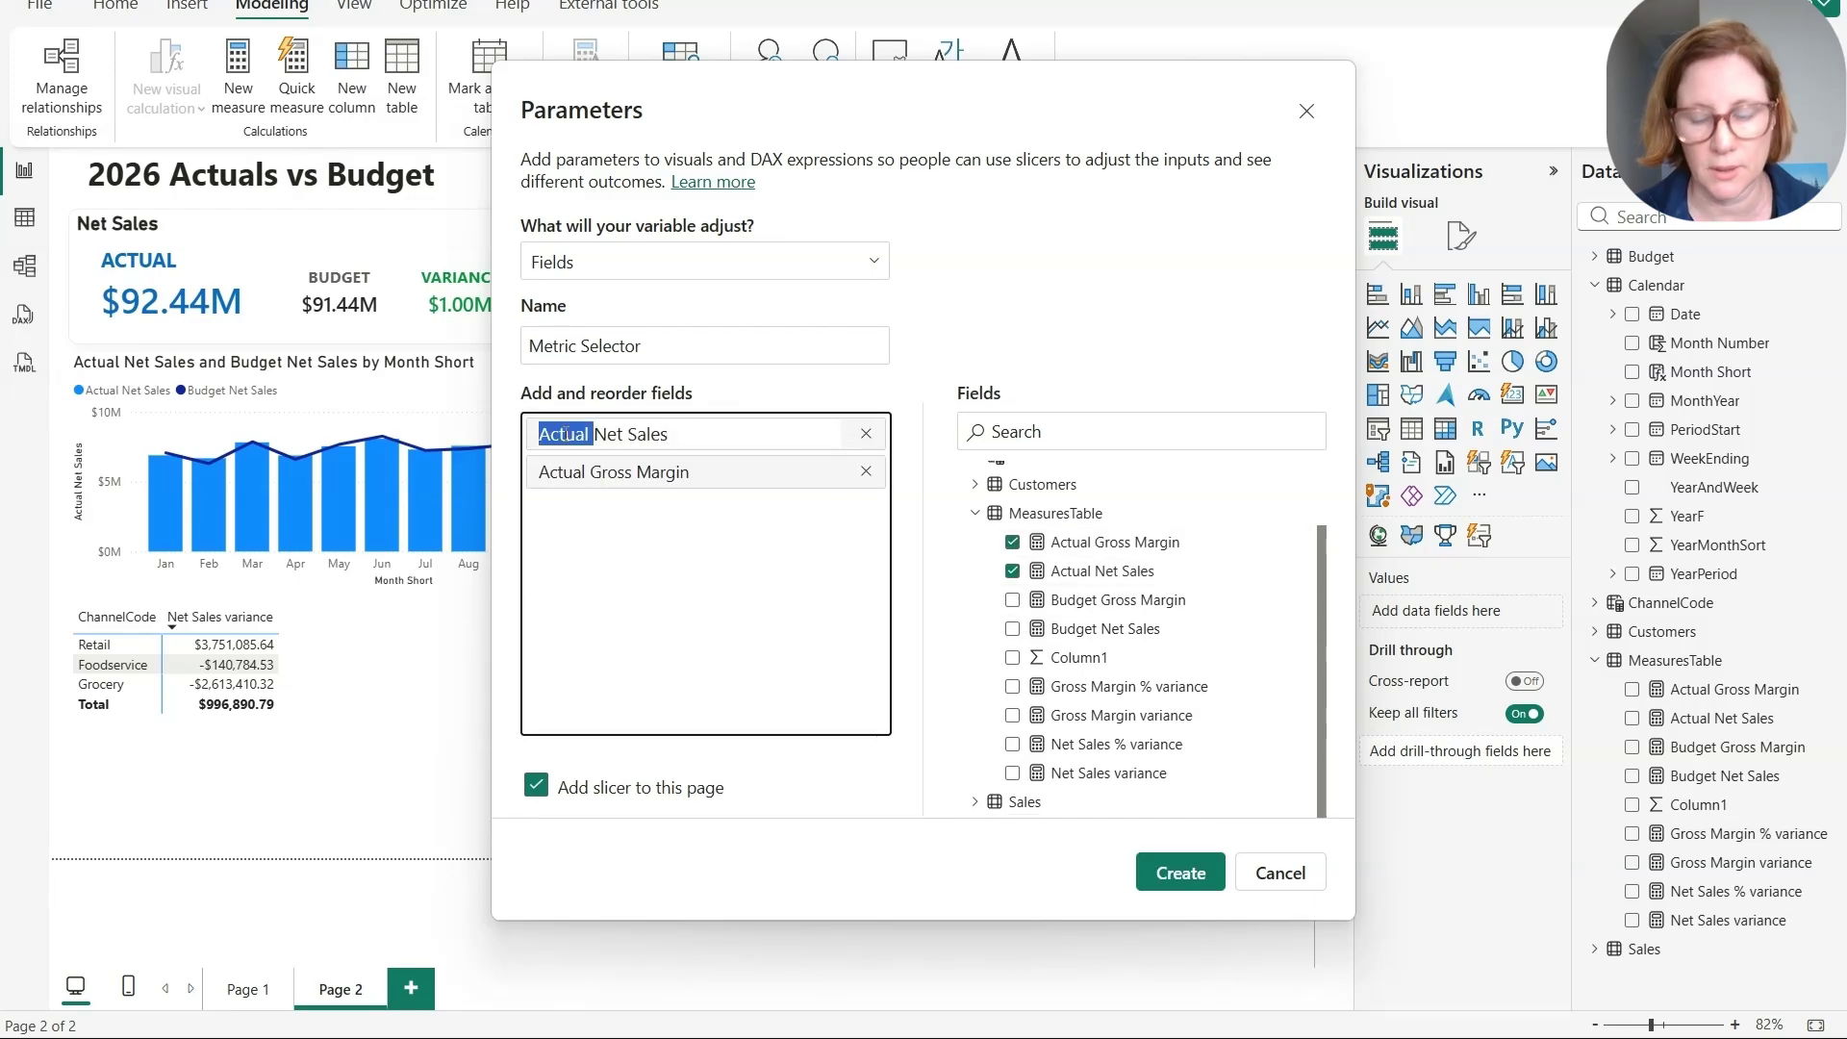
pyautogui.press('BackSpace')
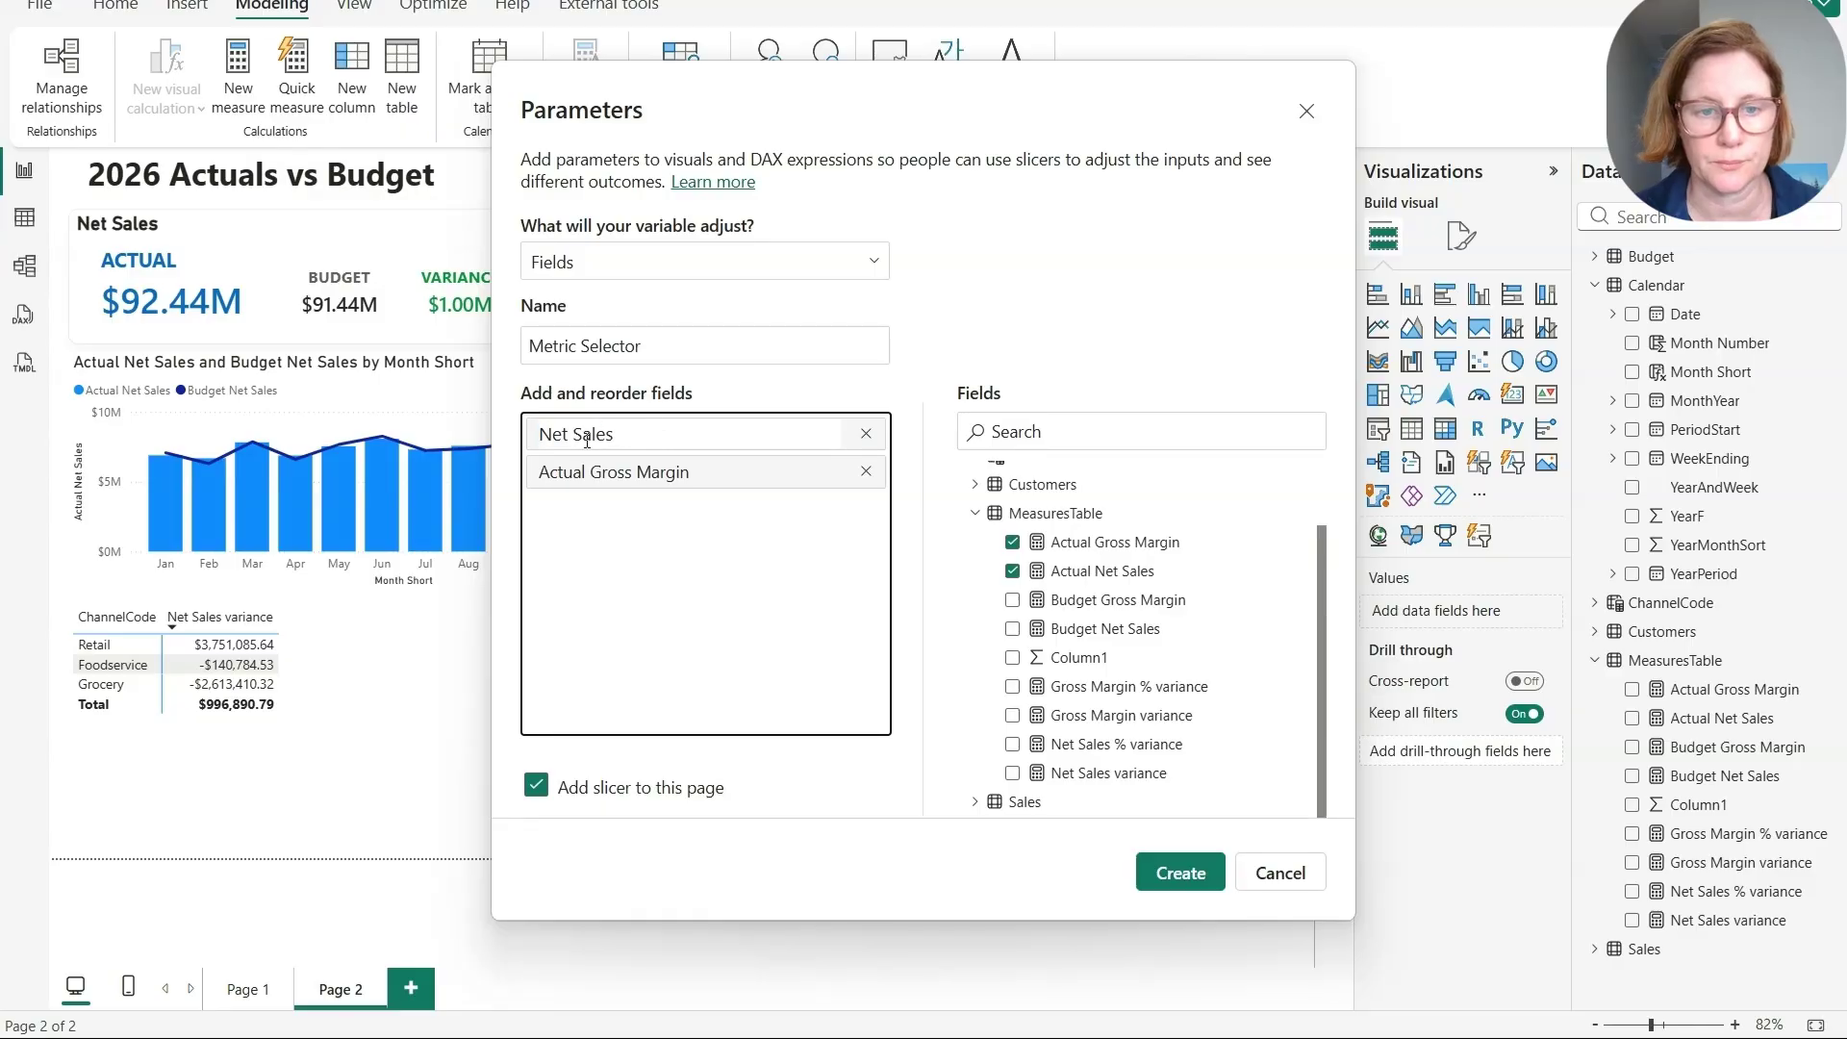
pyautogui.click(565, 478)
pyautogui.doubleClick(563, 474)
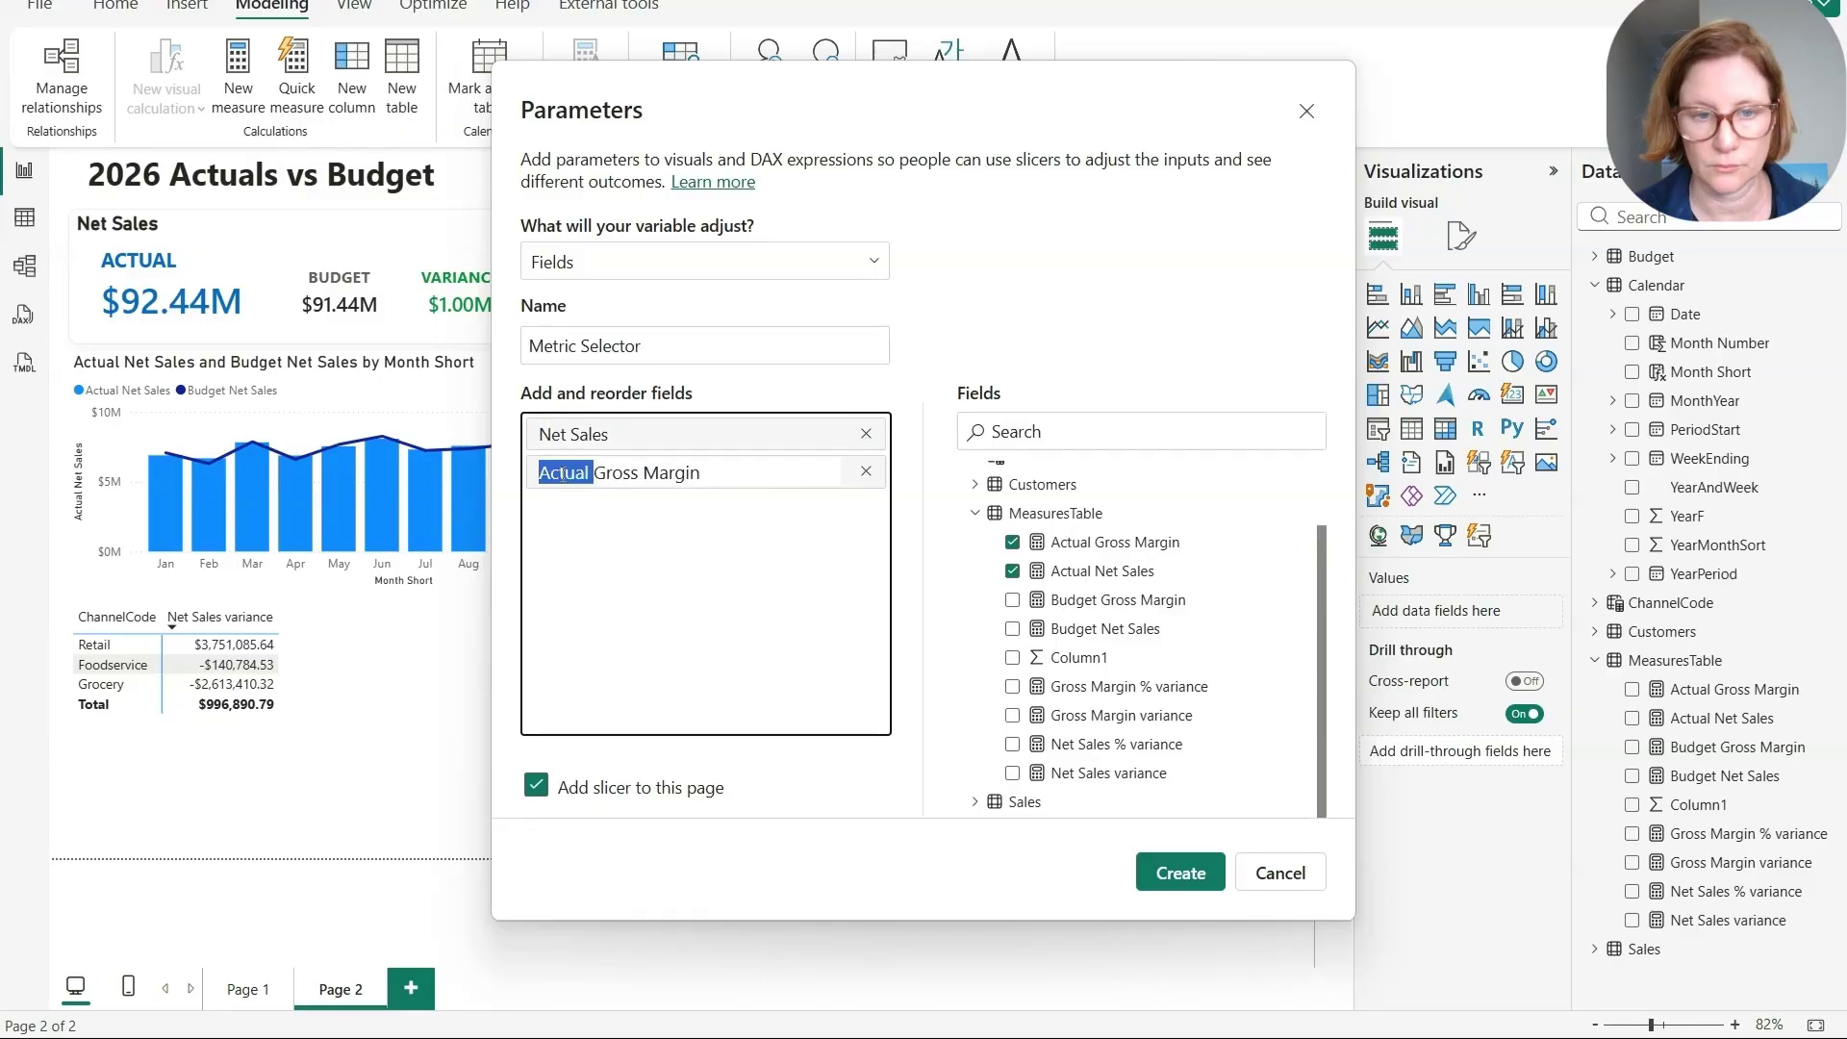
pyautogui.press('BackSpace')
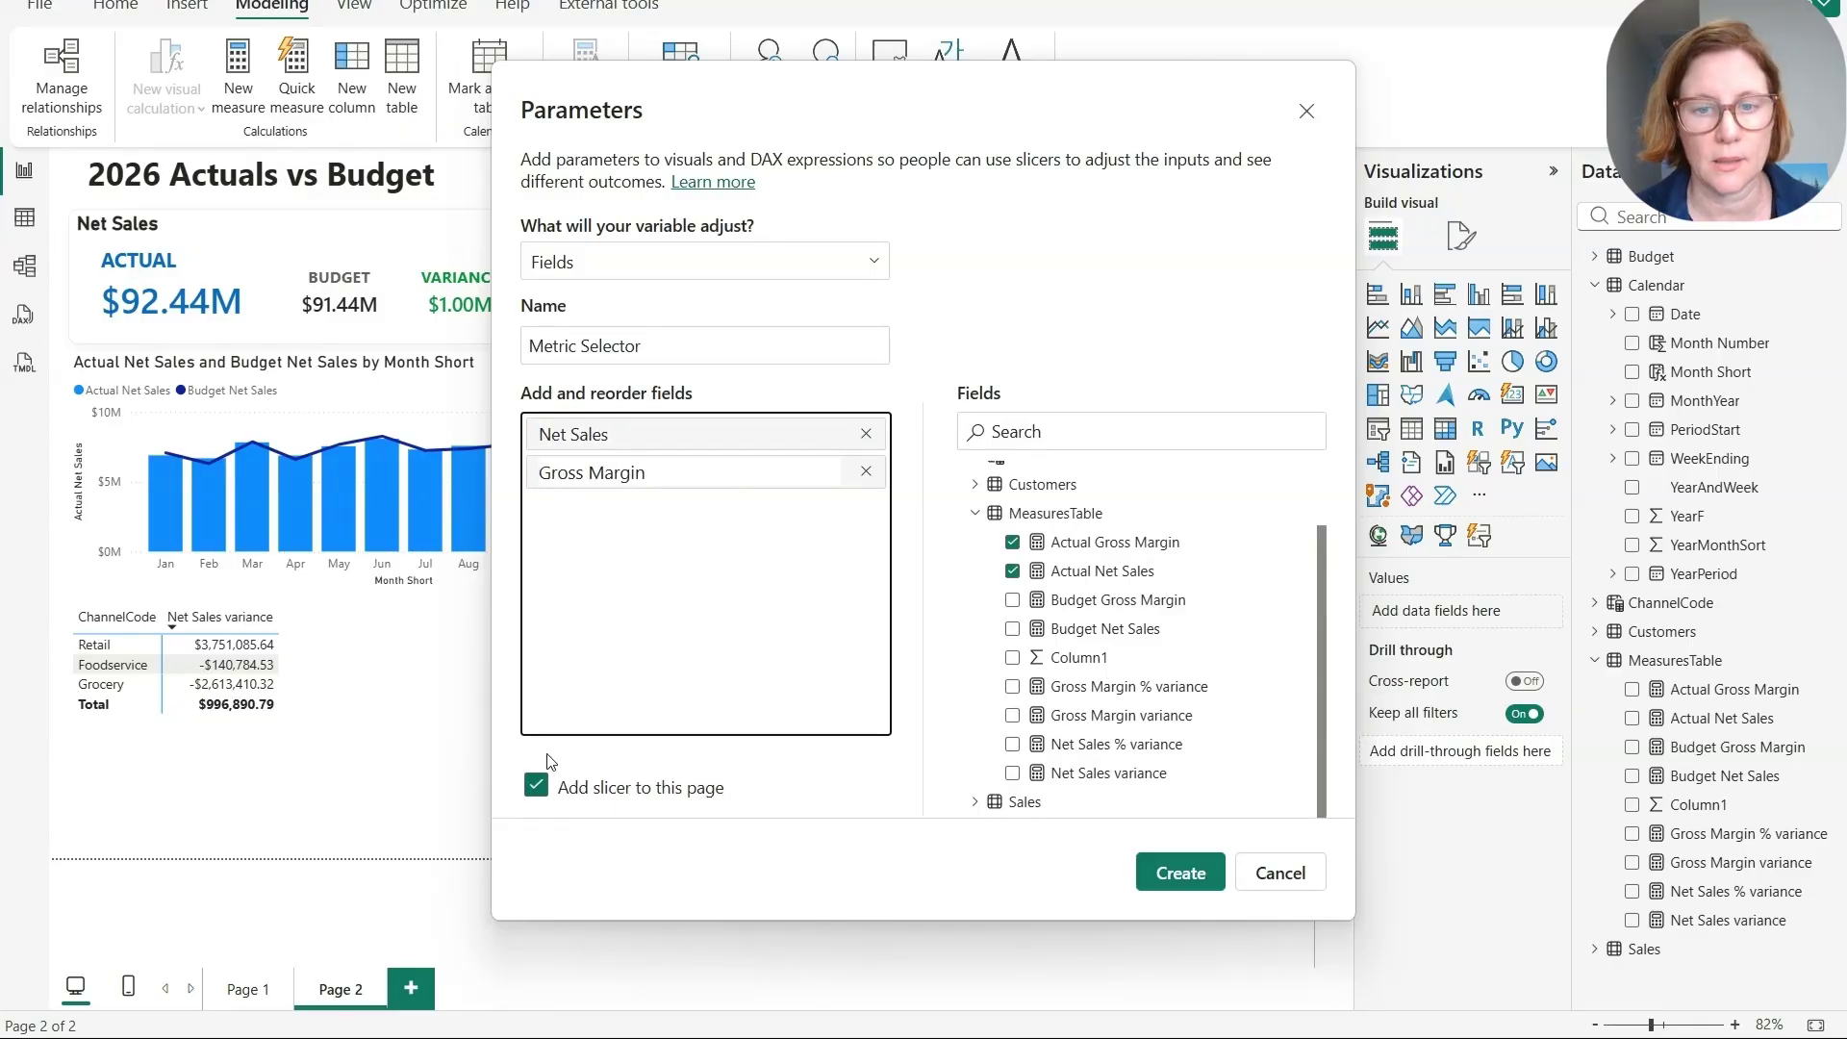
pyautogui.click(1175, 876)
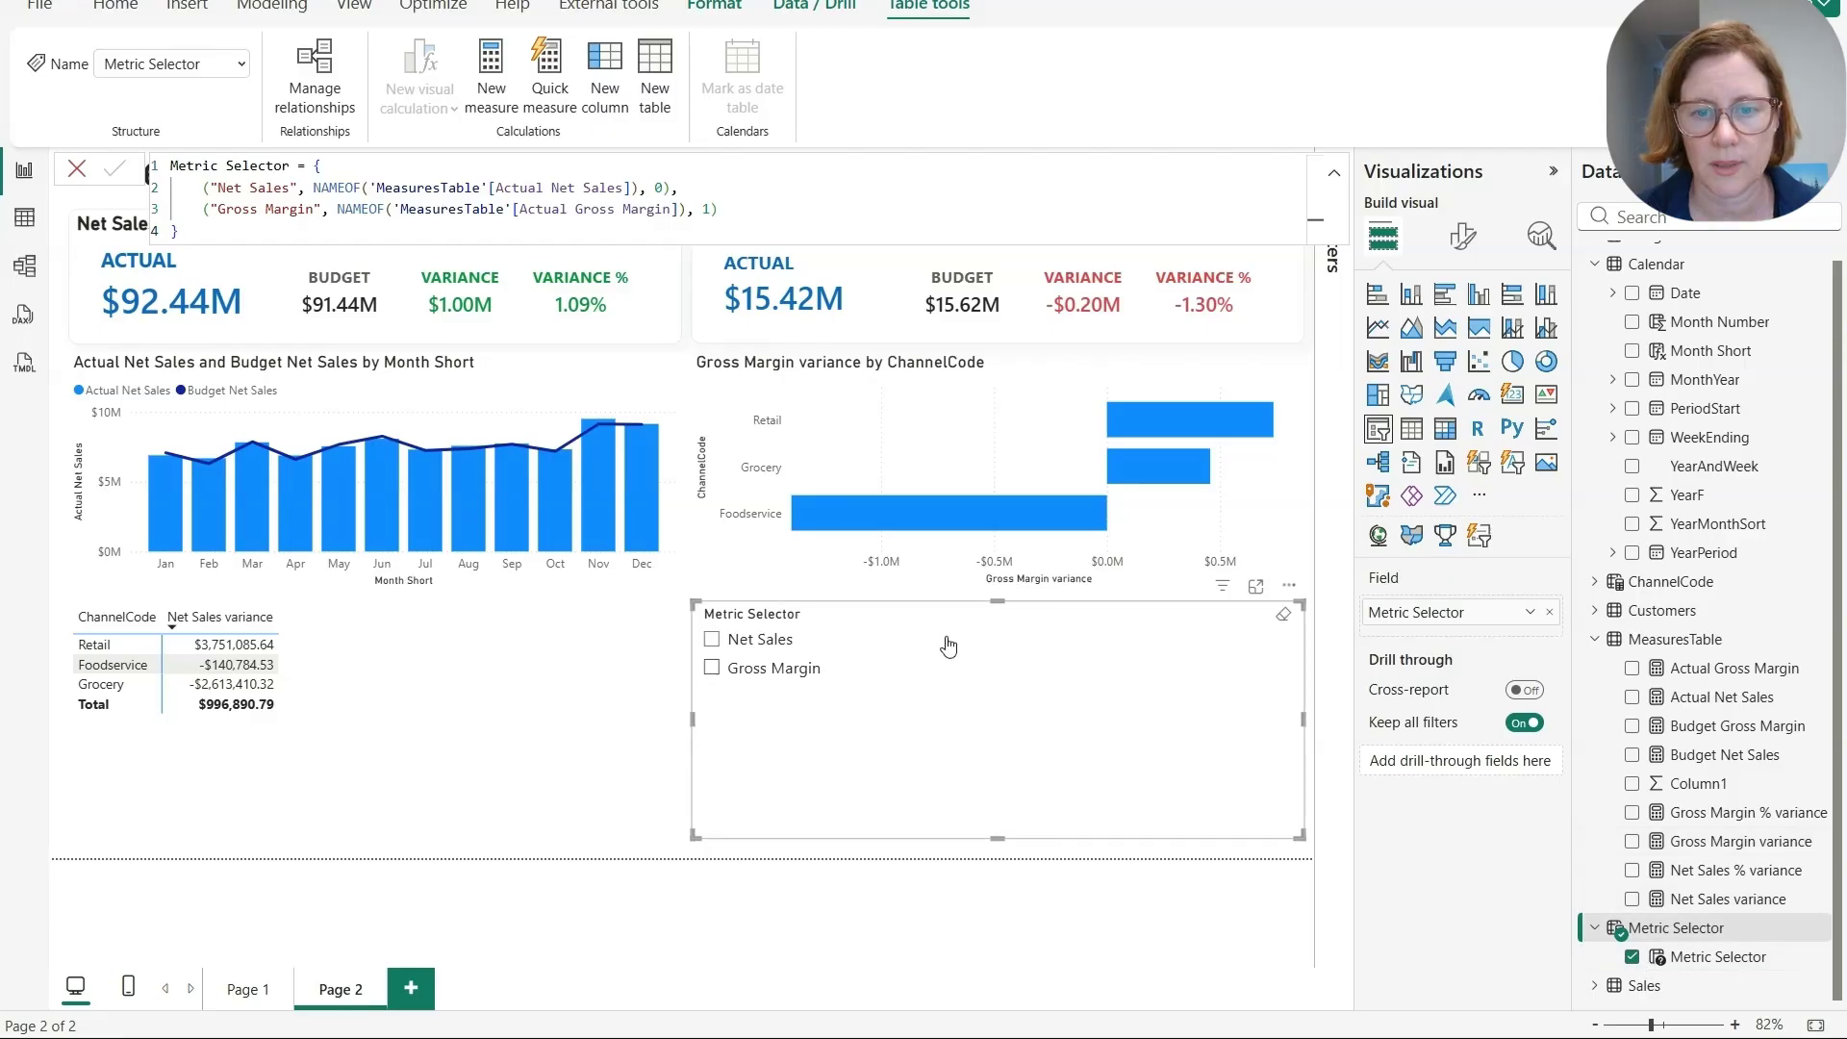
# Set the Metric Selector slicer's style to Tile and shrink it until its two tiles sit side by side
pyautogui.click(1462, 235)
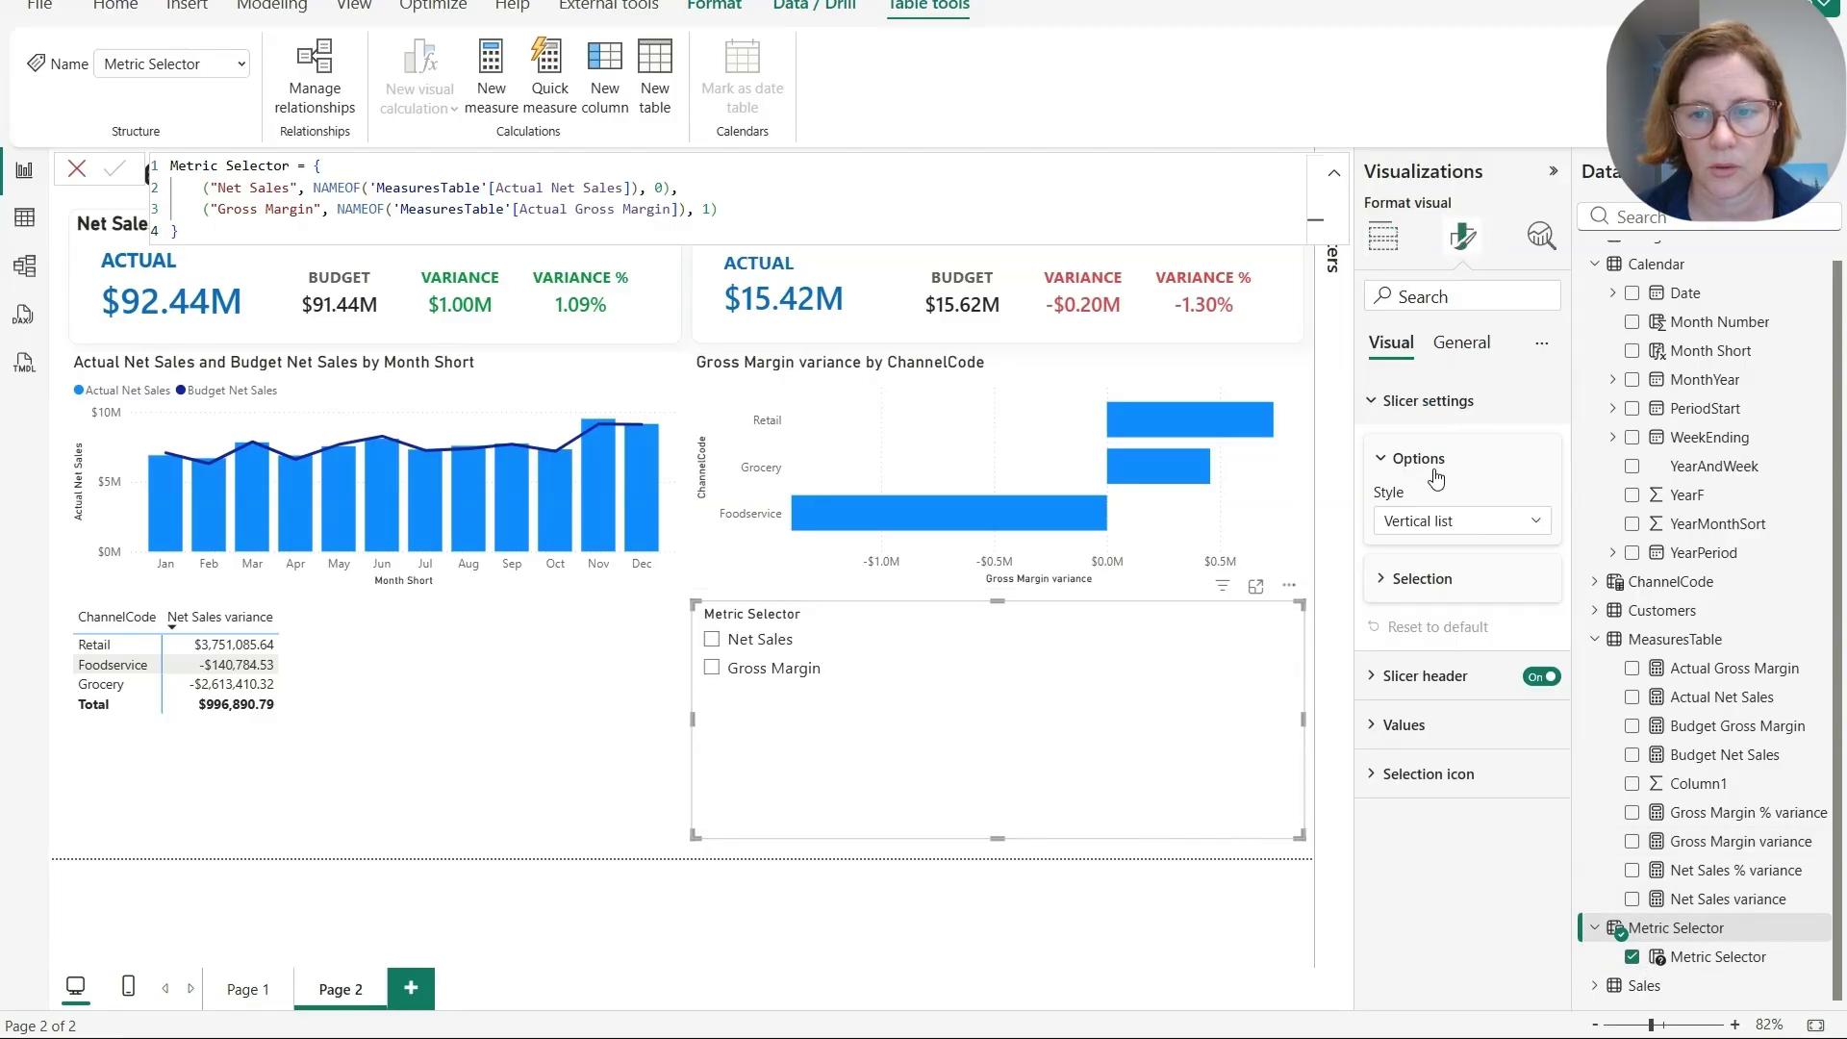
pyautogui.click(1438, 525)
pyautogui.click(1409, 578)
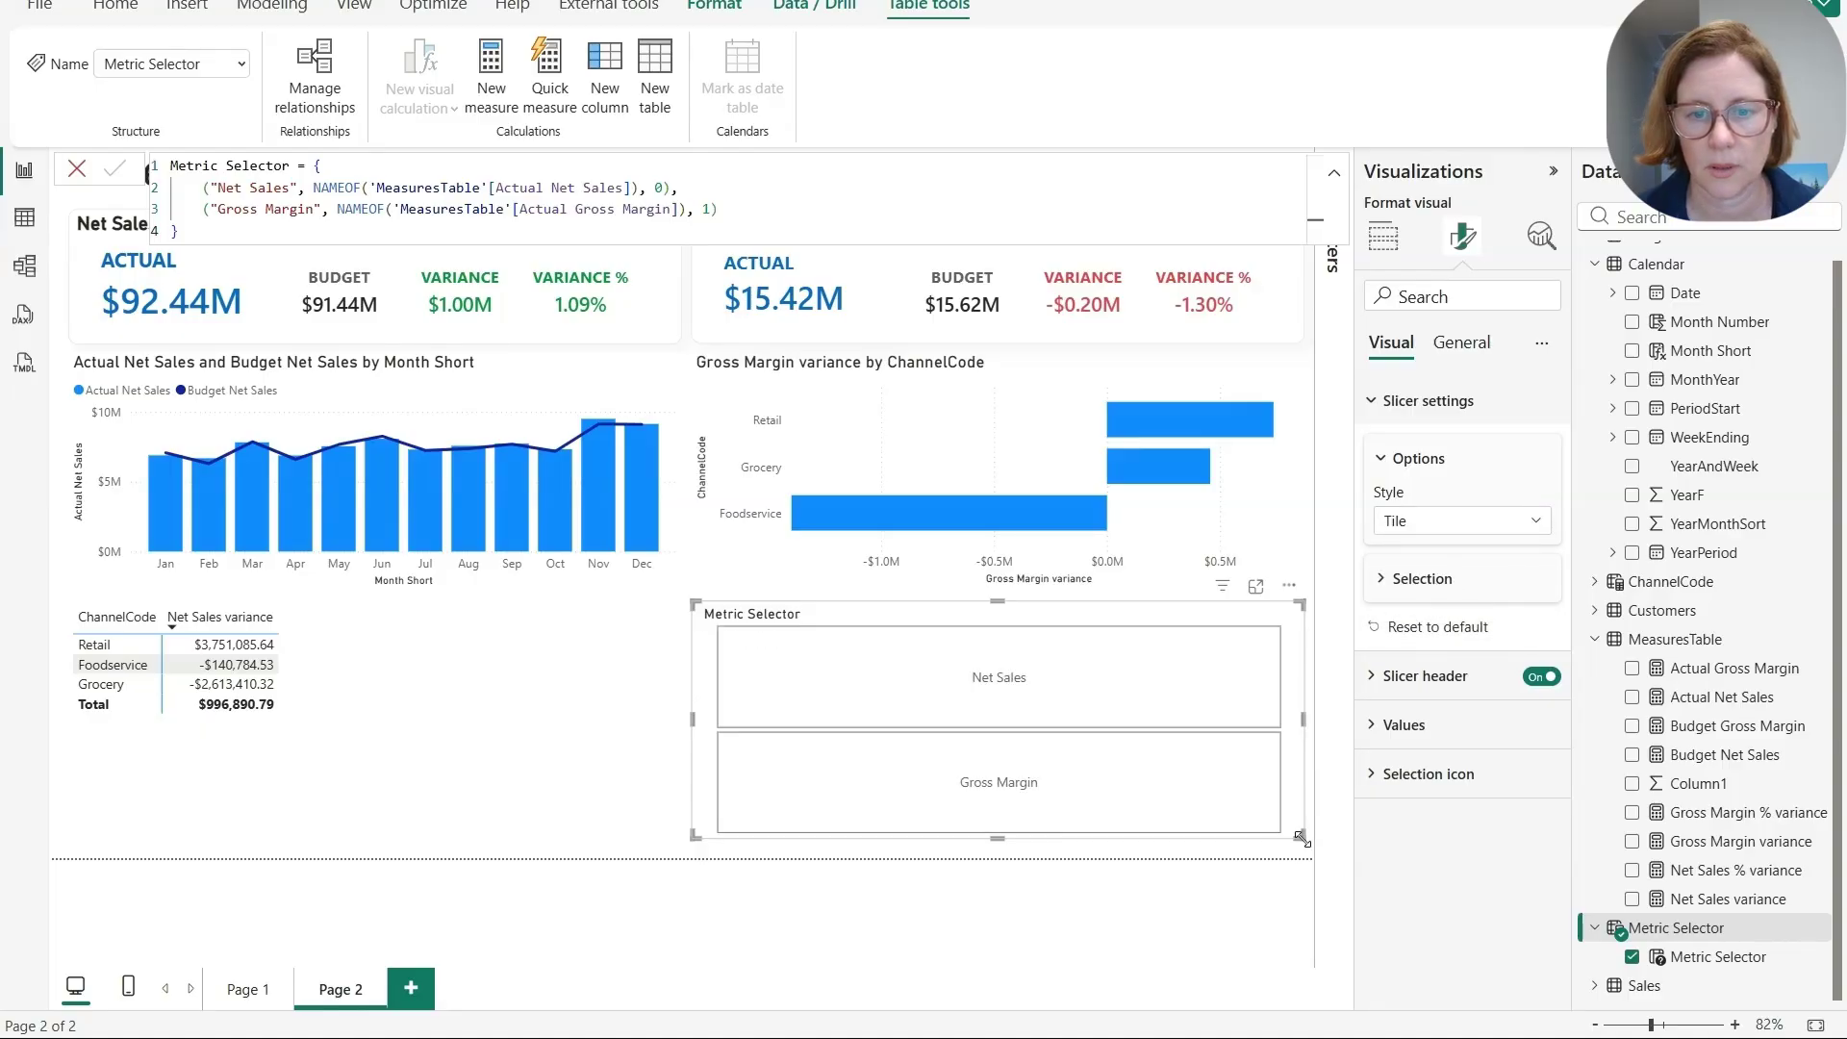
pyautogui.moveTo(1300, 836); pyautogui.dragTo(938, 670)
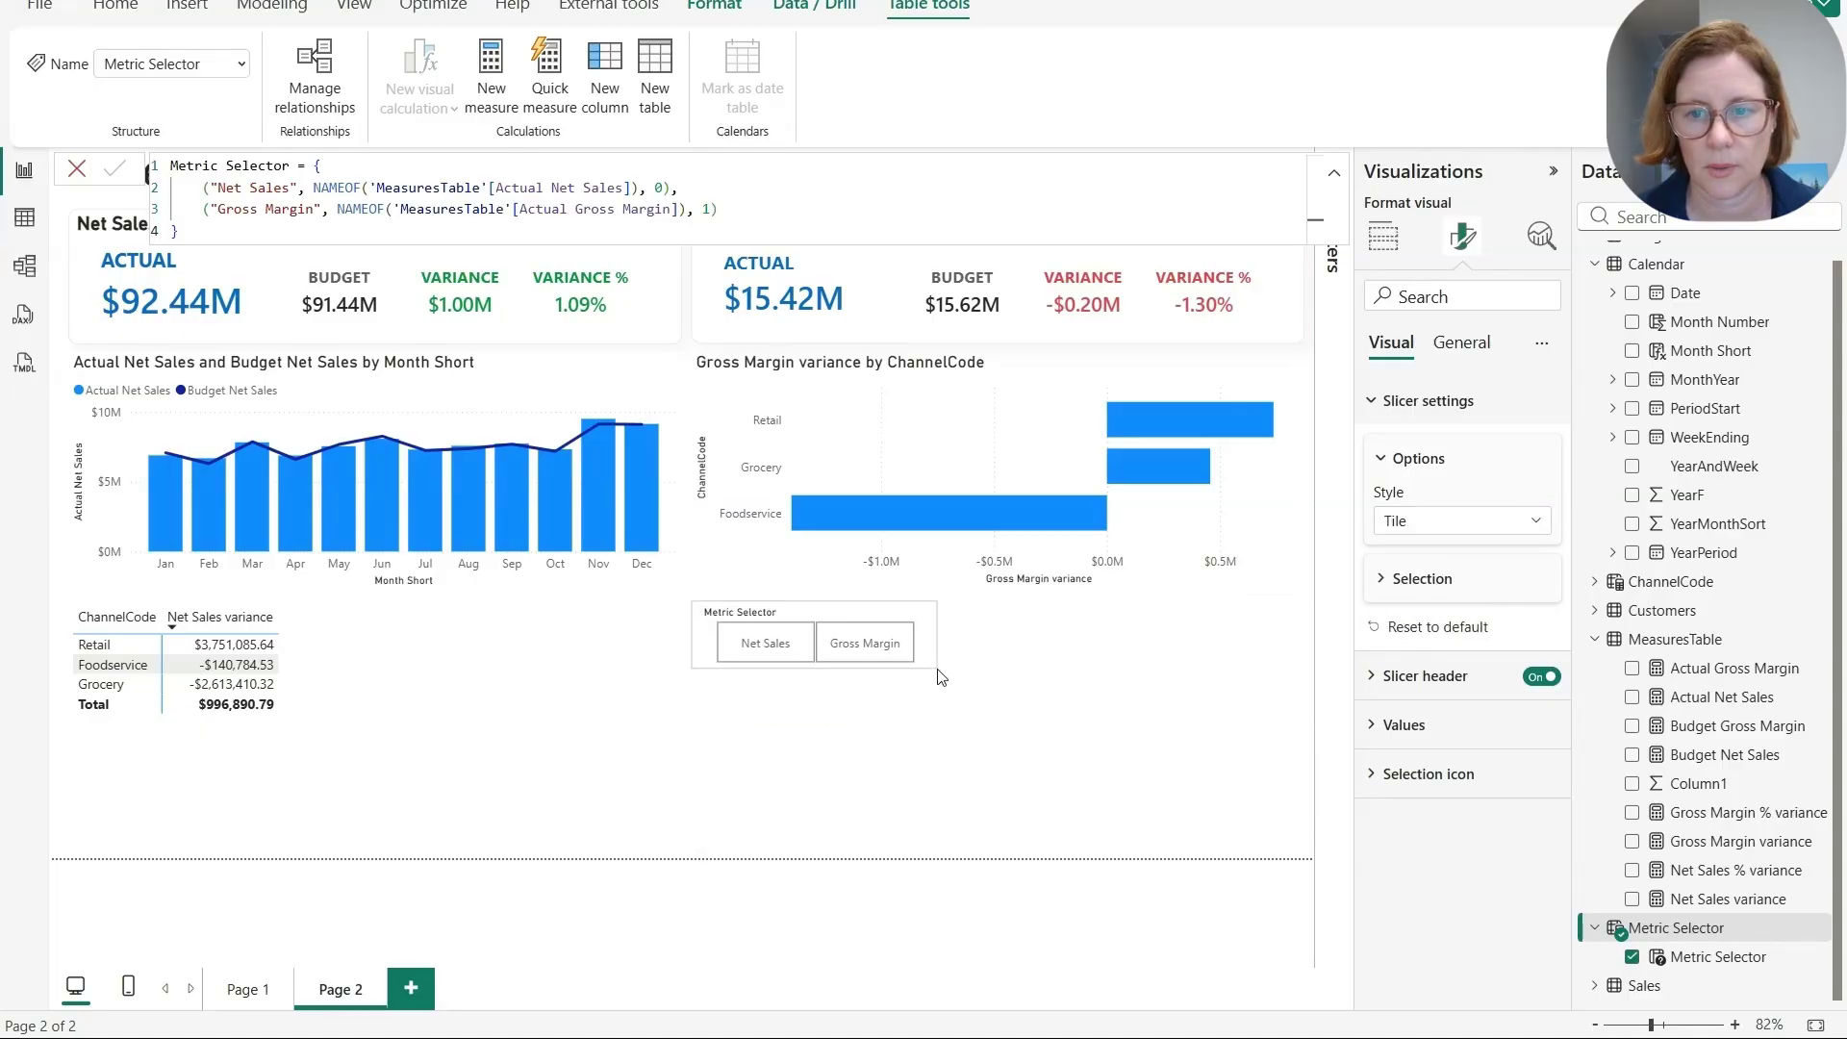
# Turn off the Metric Selector slicer's header and enable single select
pyautogui.click(1537, 677)
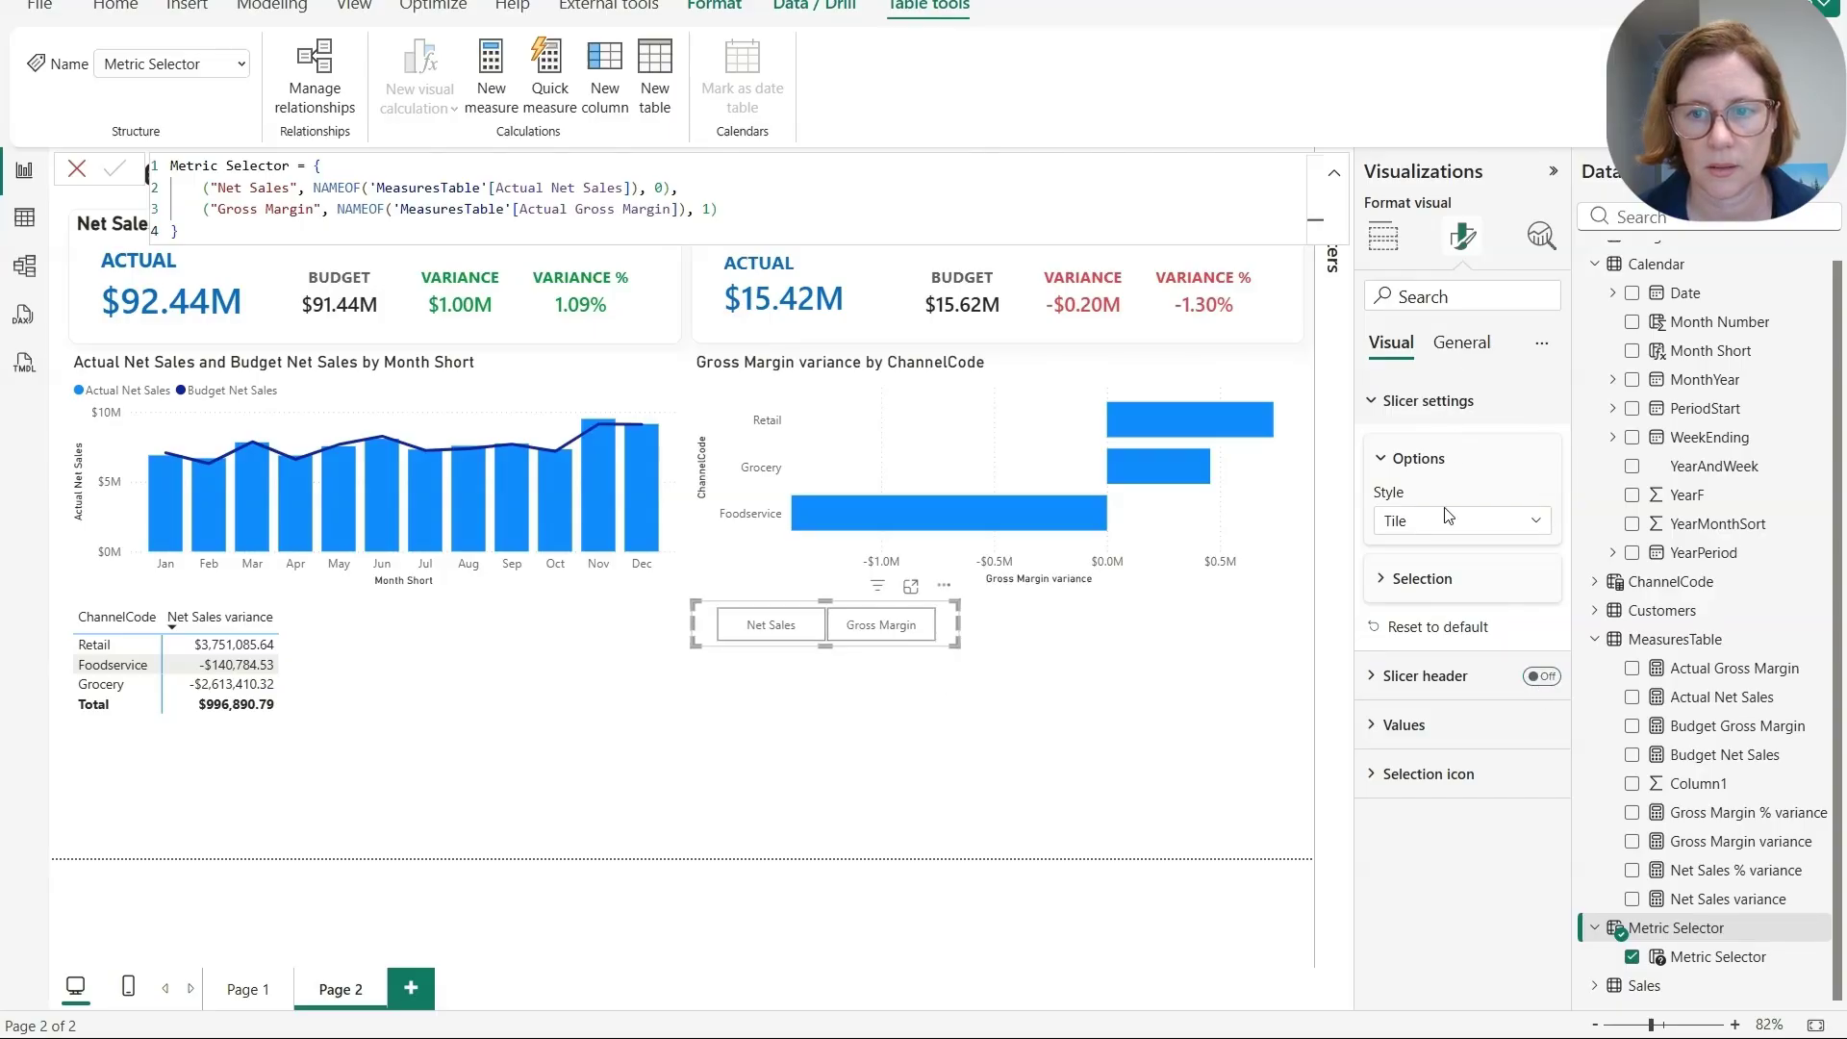
pyautogui.click(1431, 588)
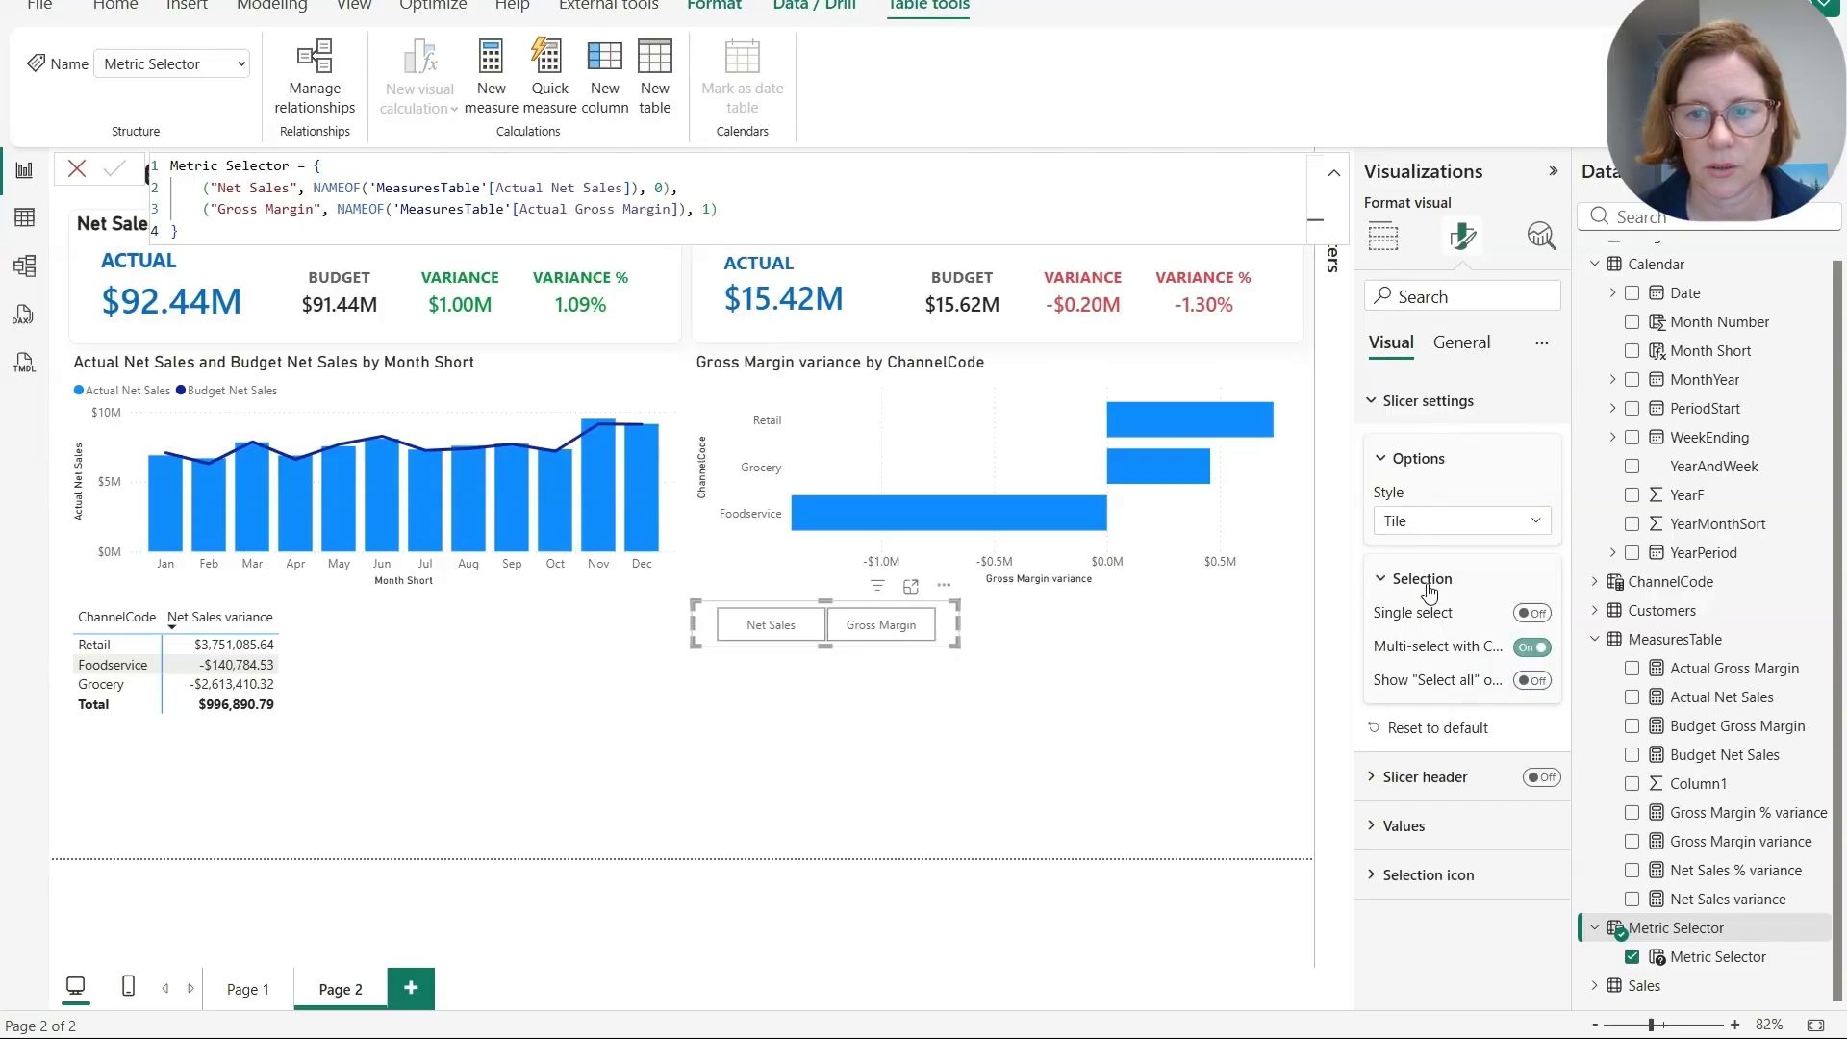
pyautogui.click(1533, 614)
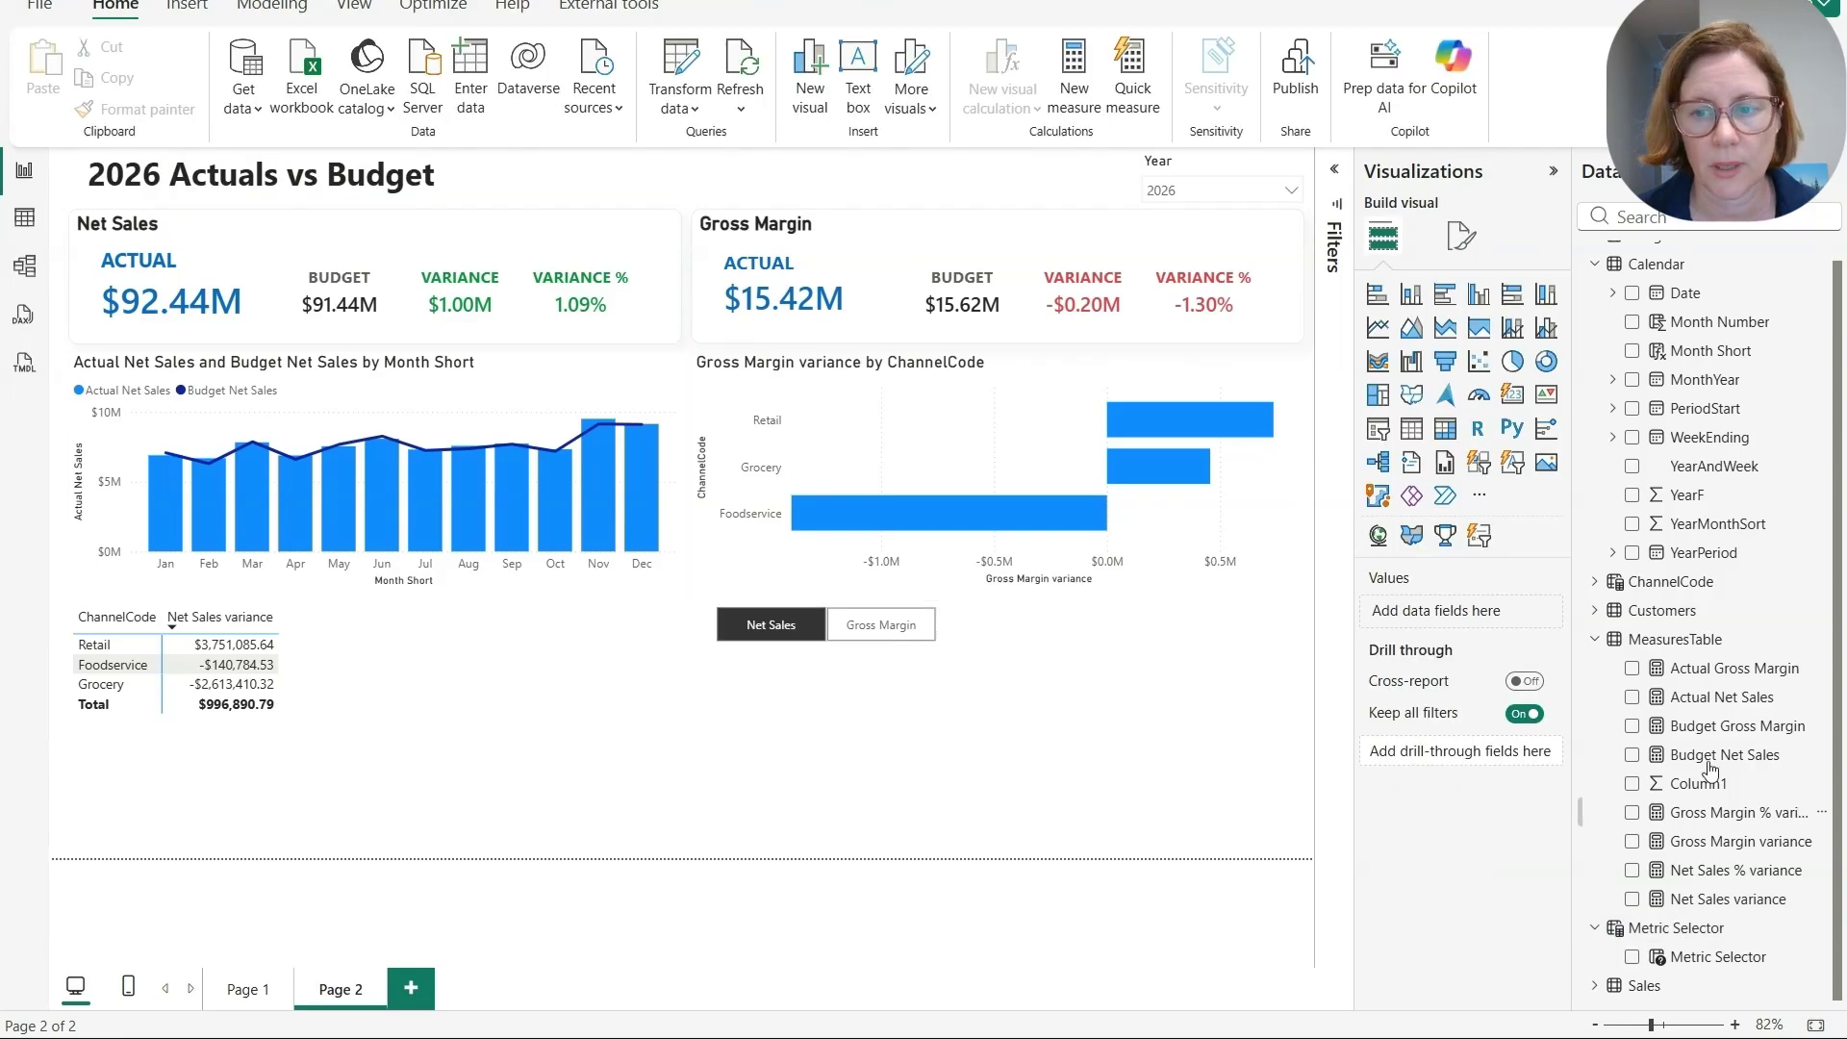
# In MeasuresTable, add Selected Budget Measure: a SWITCH on Metric Selector returning [Budget Net Sales] for "Net Sales", [Budget Gross Margin] for "Gross Margin", otherwise BLANK()
pyautogui.rightClick(1678, 648)
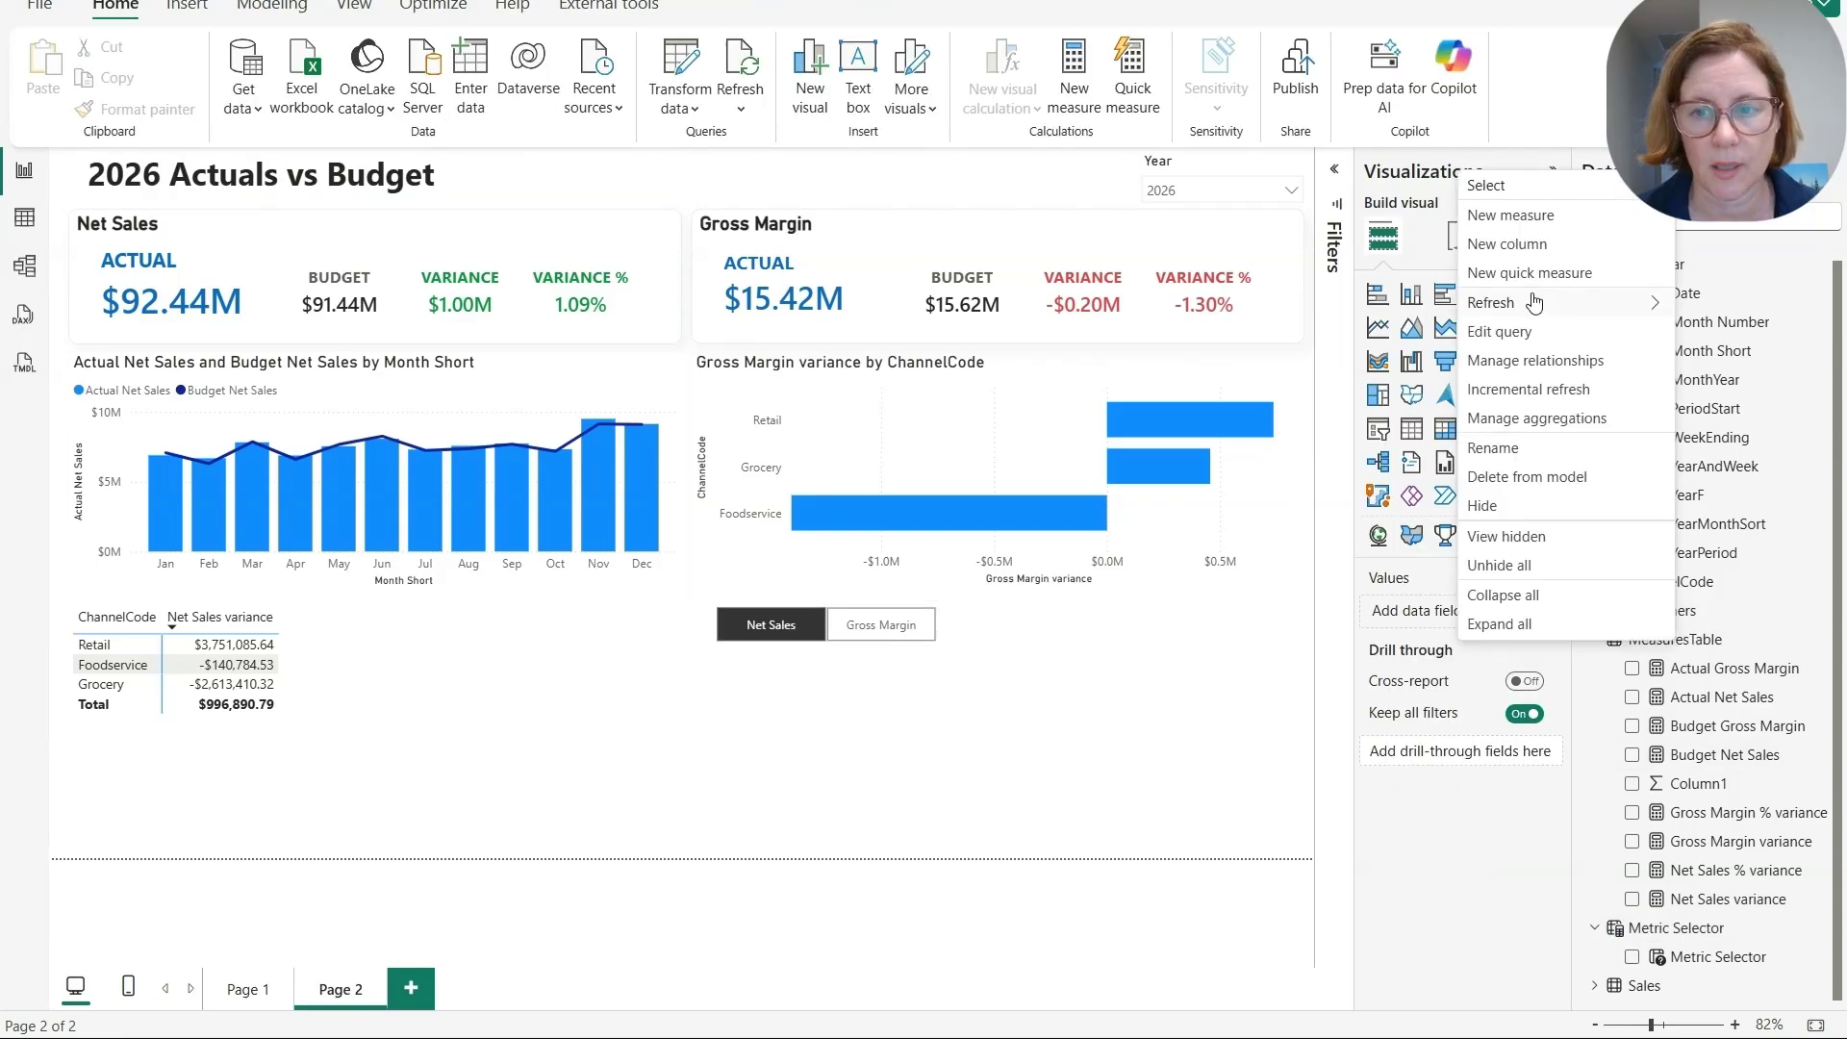
pyautogui.click(1529, 215)
pyautogui.write('Selected Budget Measure = VAR SelectedMetric =     SELECTCOLUMNS(         SUMMARIZE(             \'Metric Selector\',             \'Metric Selector\'[Metric Selector],             \'Metric Selector\'[Metric Selector Fields]         ),         "MetricName", \'Metric Selector\'[Metric Selector]     ) RETURN     SWITCH(         TRUE(),         CONTAINS(SelectedMetric, [MetricName], "Net Sales"),             [Budget Net Sales],          CONTAINS(SelectedMetric, [MetricName], "Gross Margin"),             [Budget Gross Margin],          BLANK()     )')
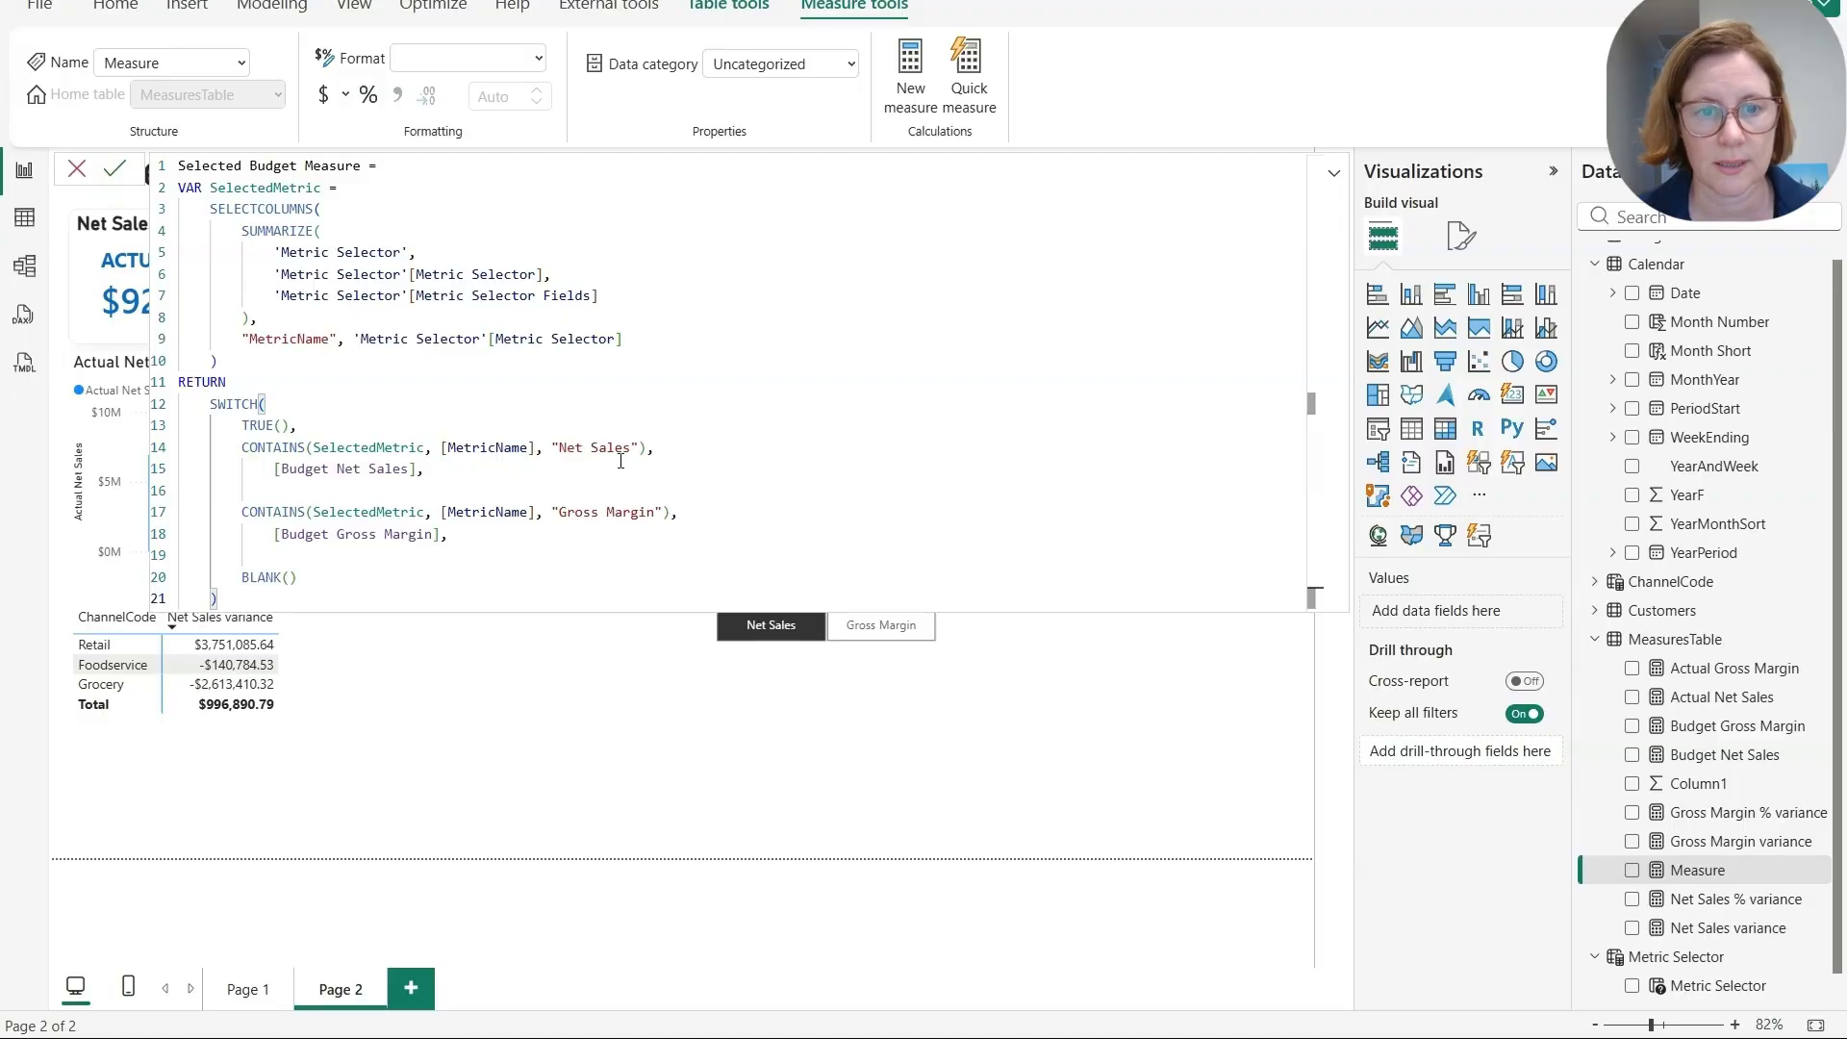
pyautogui.moveTo(552, 449); pyautogui.dragTo(649, 448)
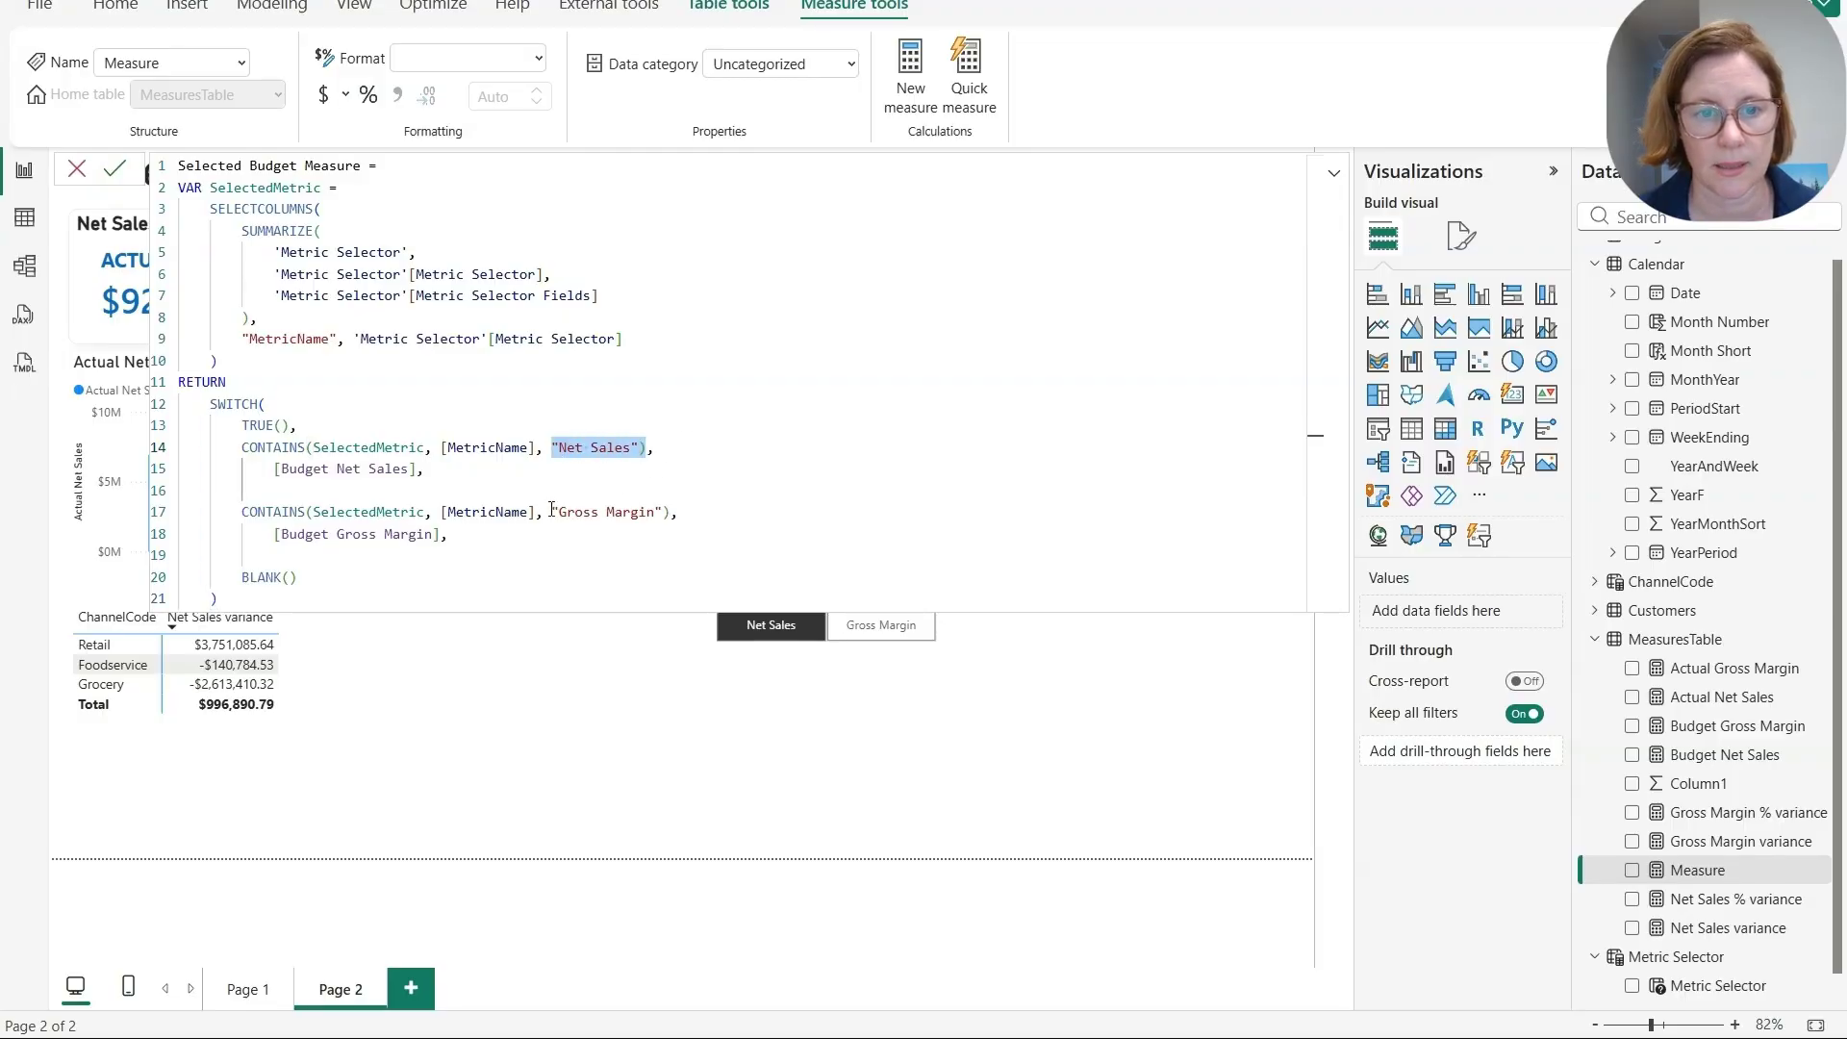
pyautogui.moveTo(552, 510); pyautogui.dragTo(667, 516)
pyautogui.press('Return')
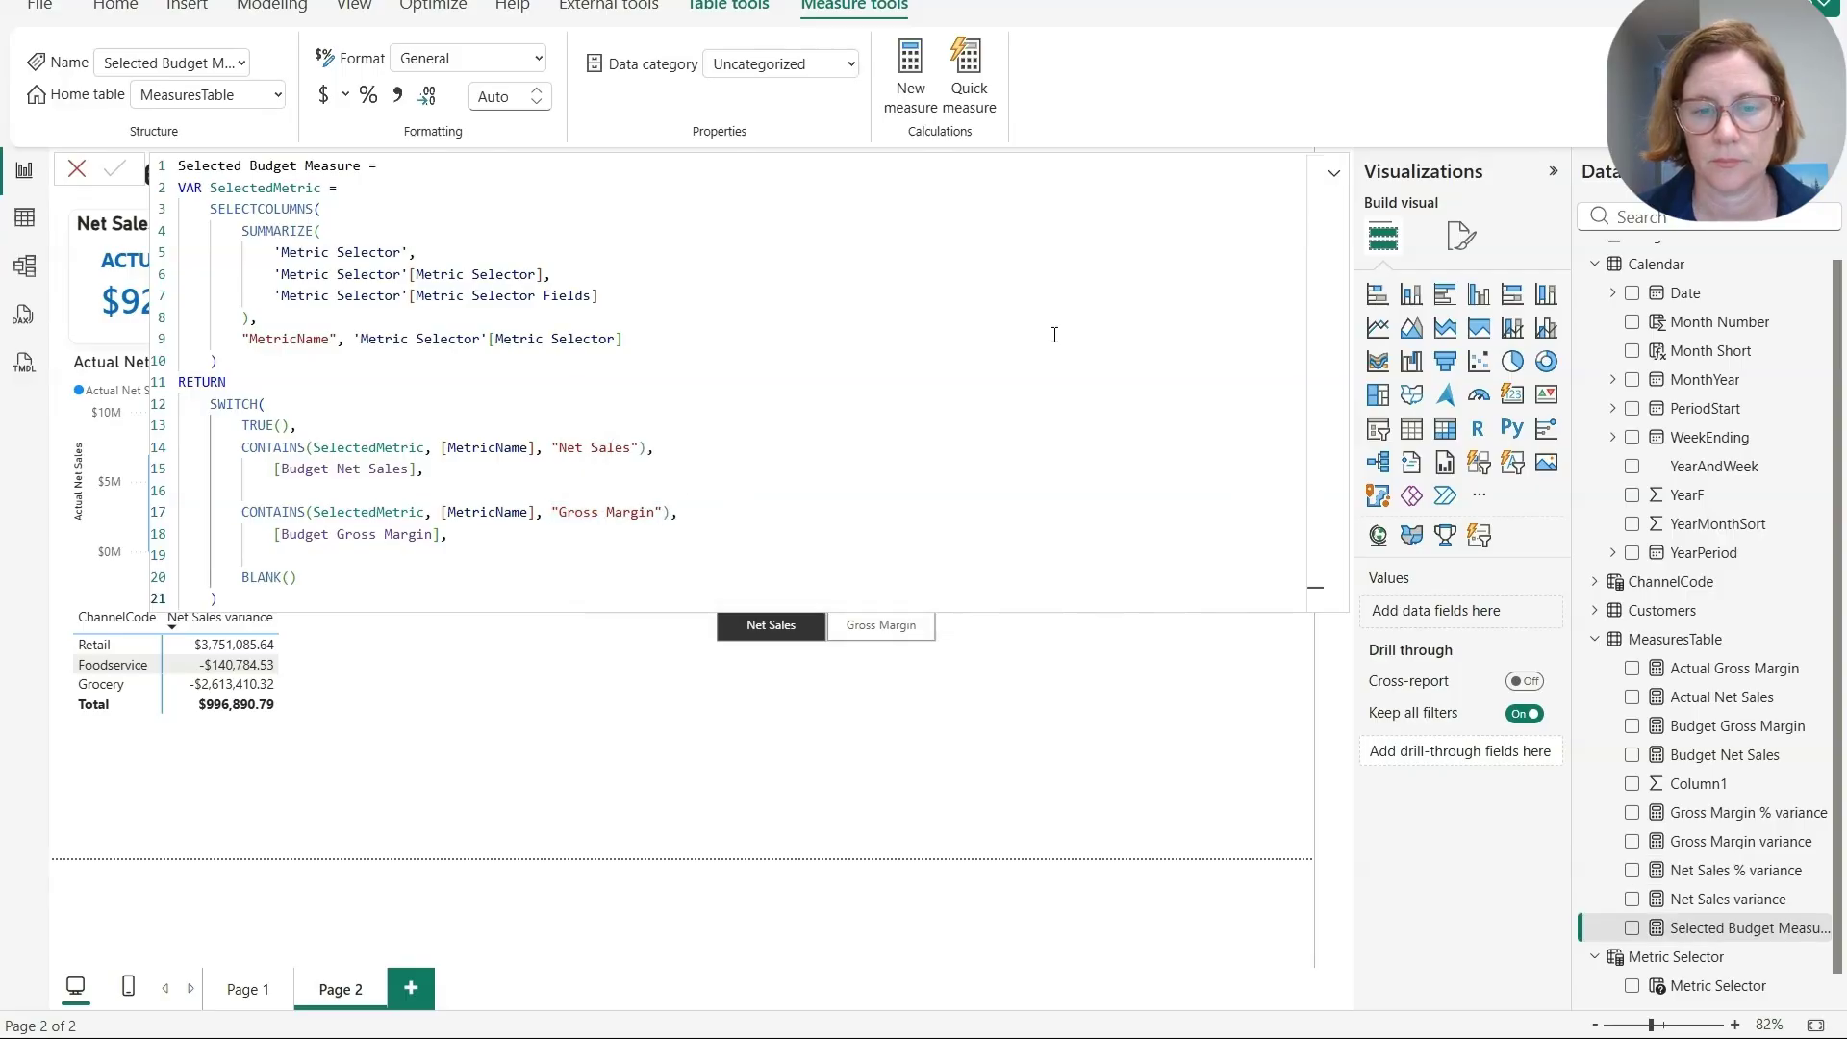
pyautogui.click(811, 798)
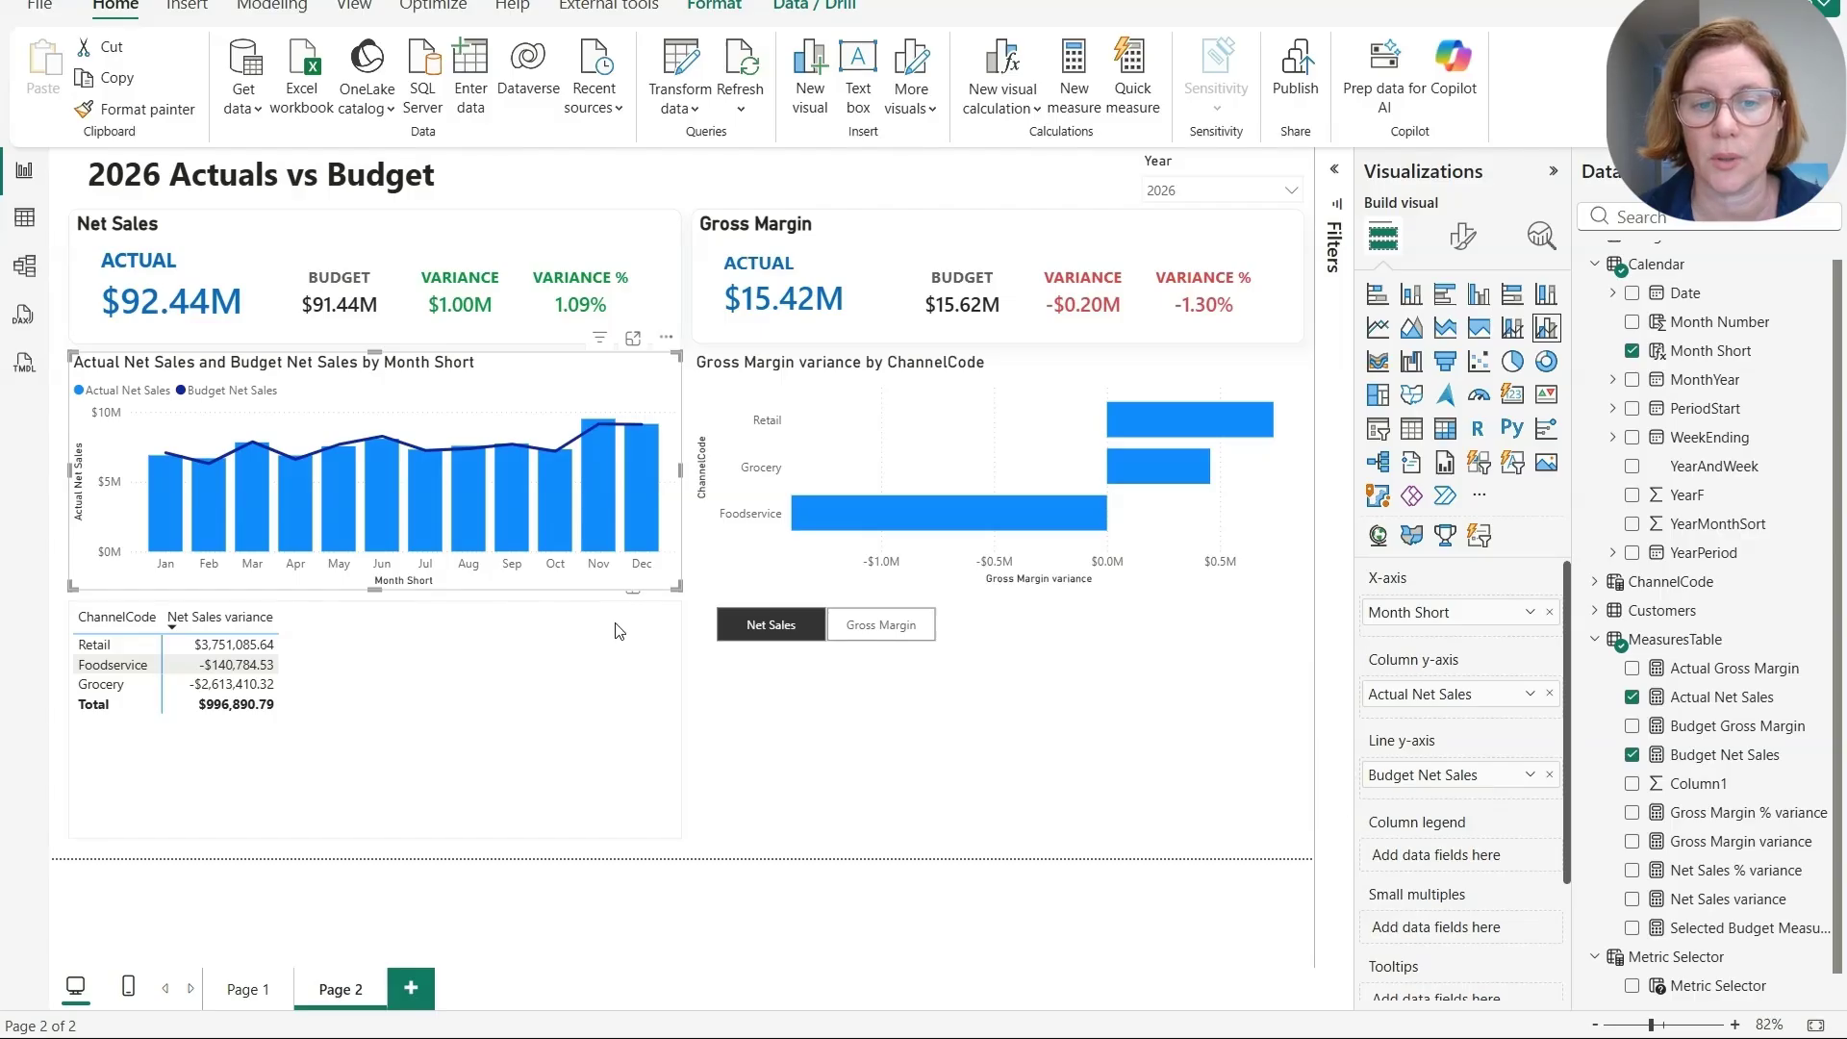
# Replace the monthly combo chart's column value with the Metric Selector field and its line value with Selected Budget Measure
pyautogui.click(1550, 775)
pyautogui.click(1550, 694)
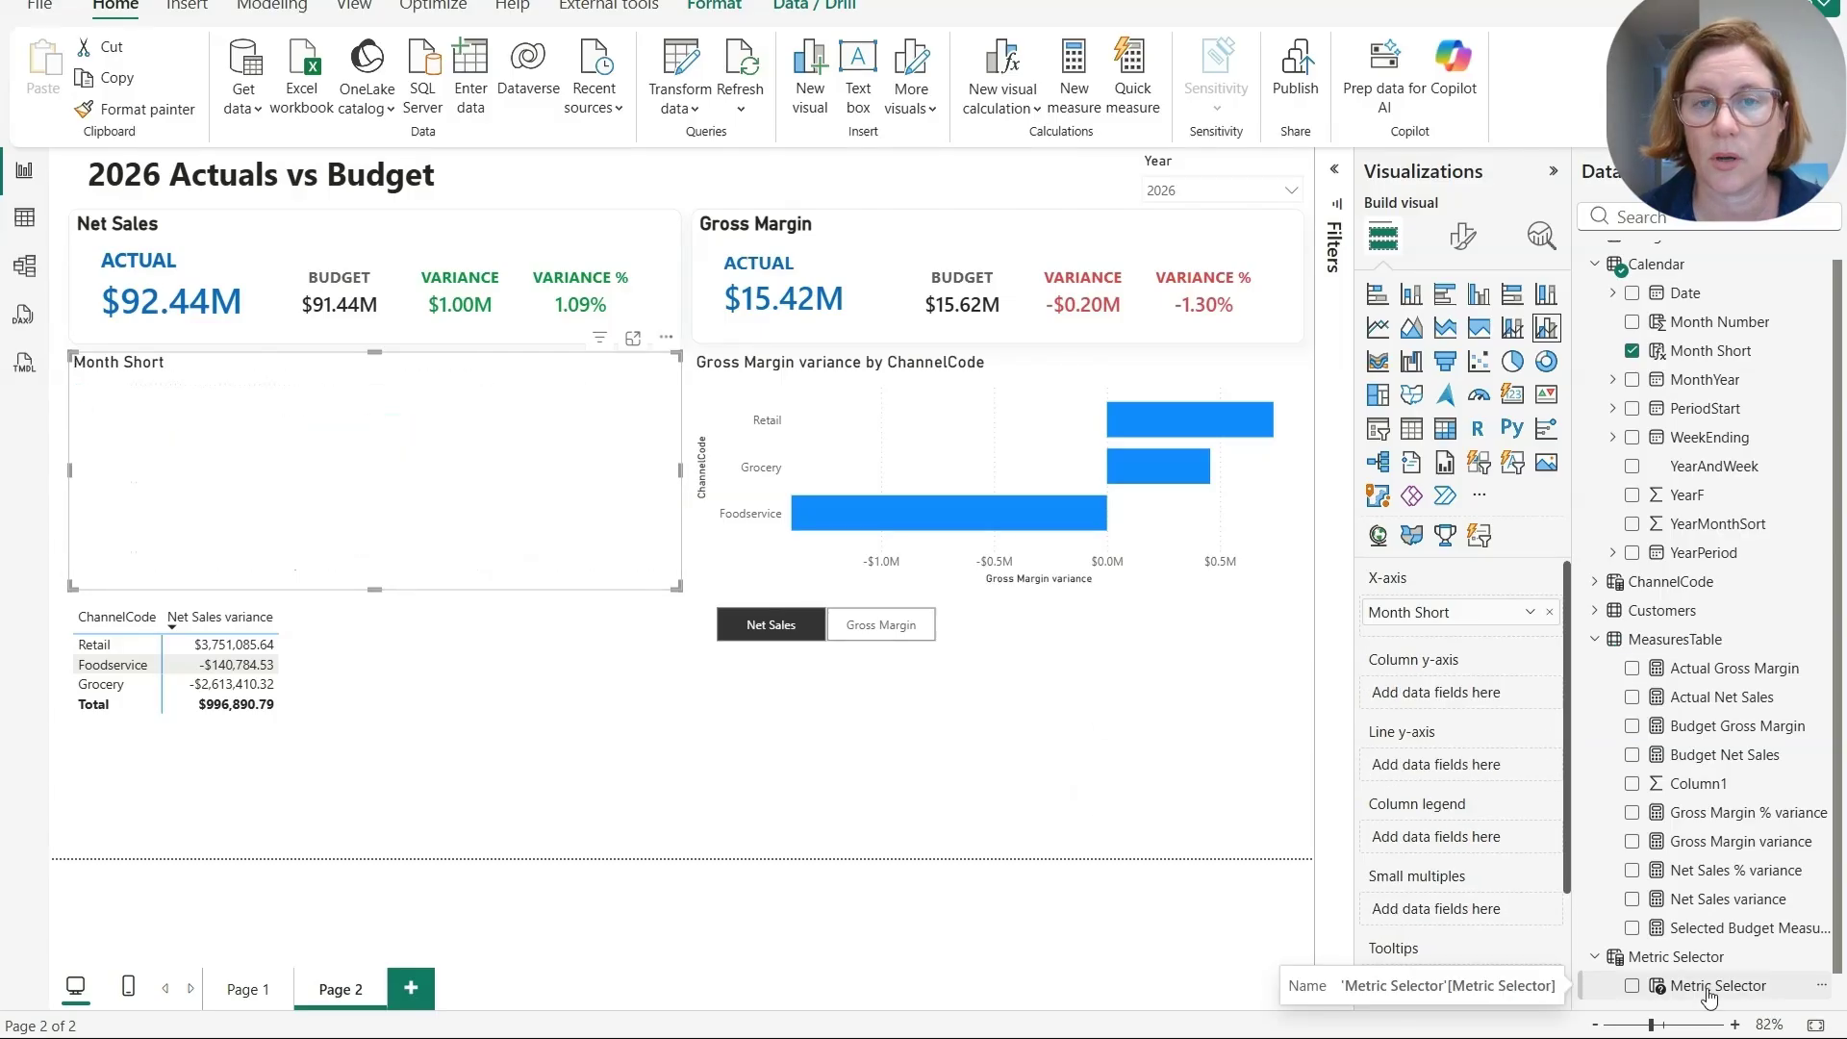
pyautogui.moveTo(1708, 996); pyautogui.dragTo(1477, 705)
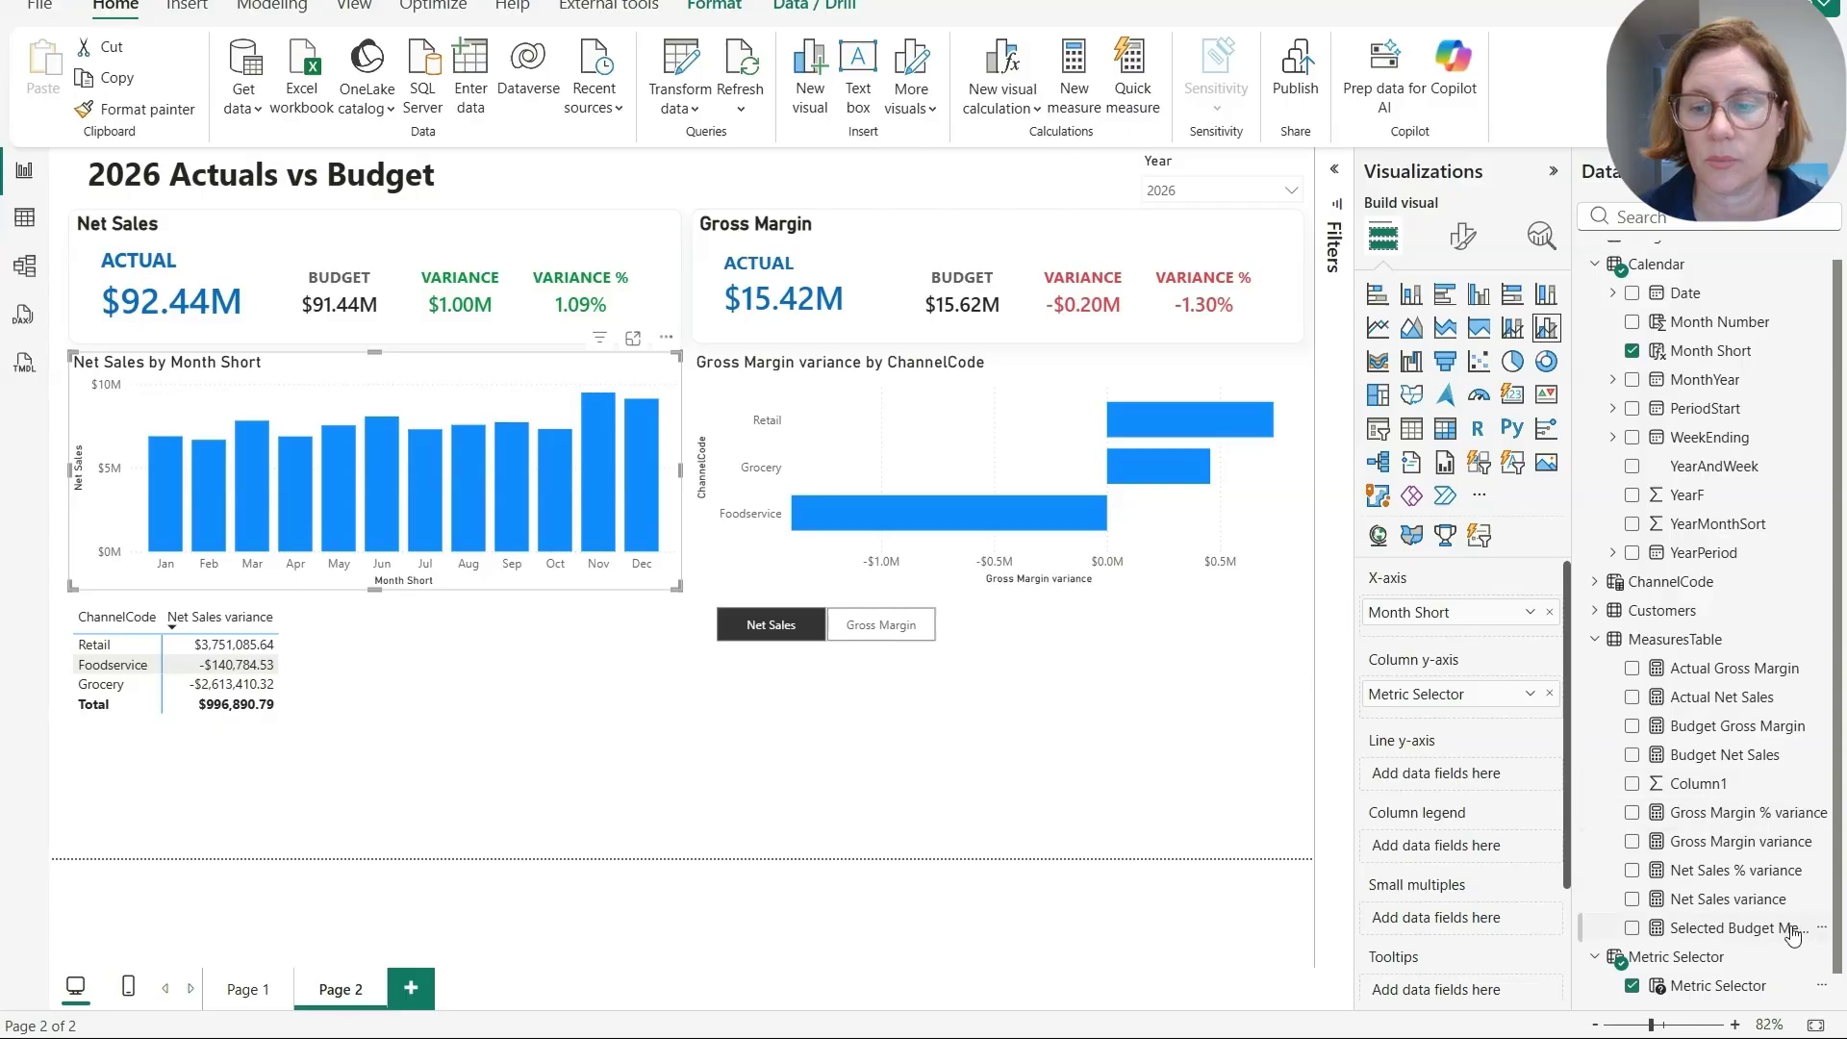
pyautogui.moveTo(1743, 929); pyautogui.dragTo(1492, 777)
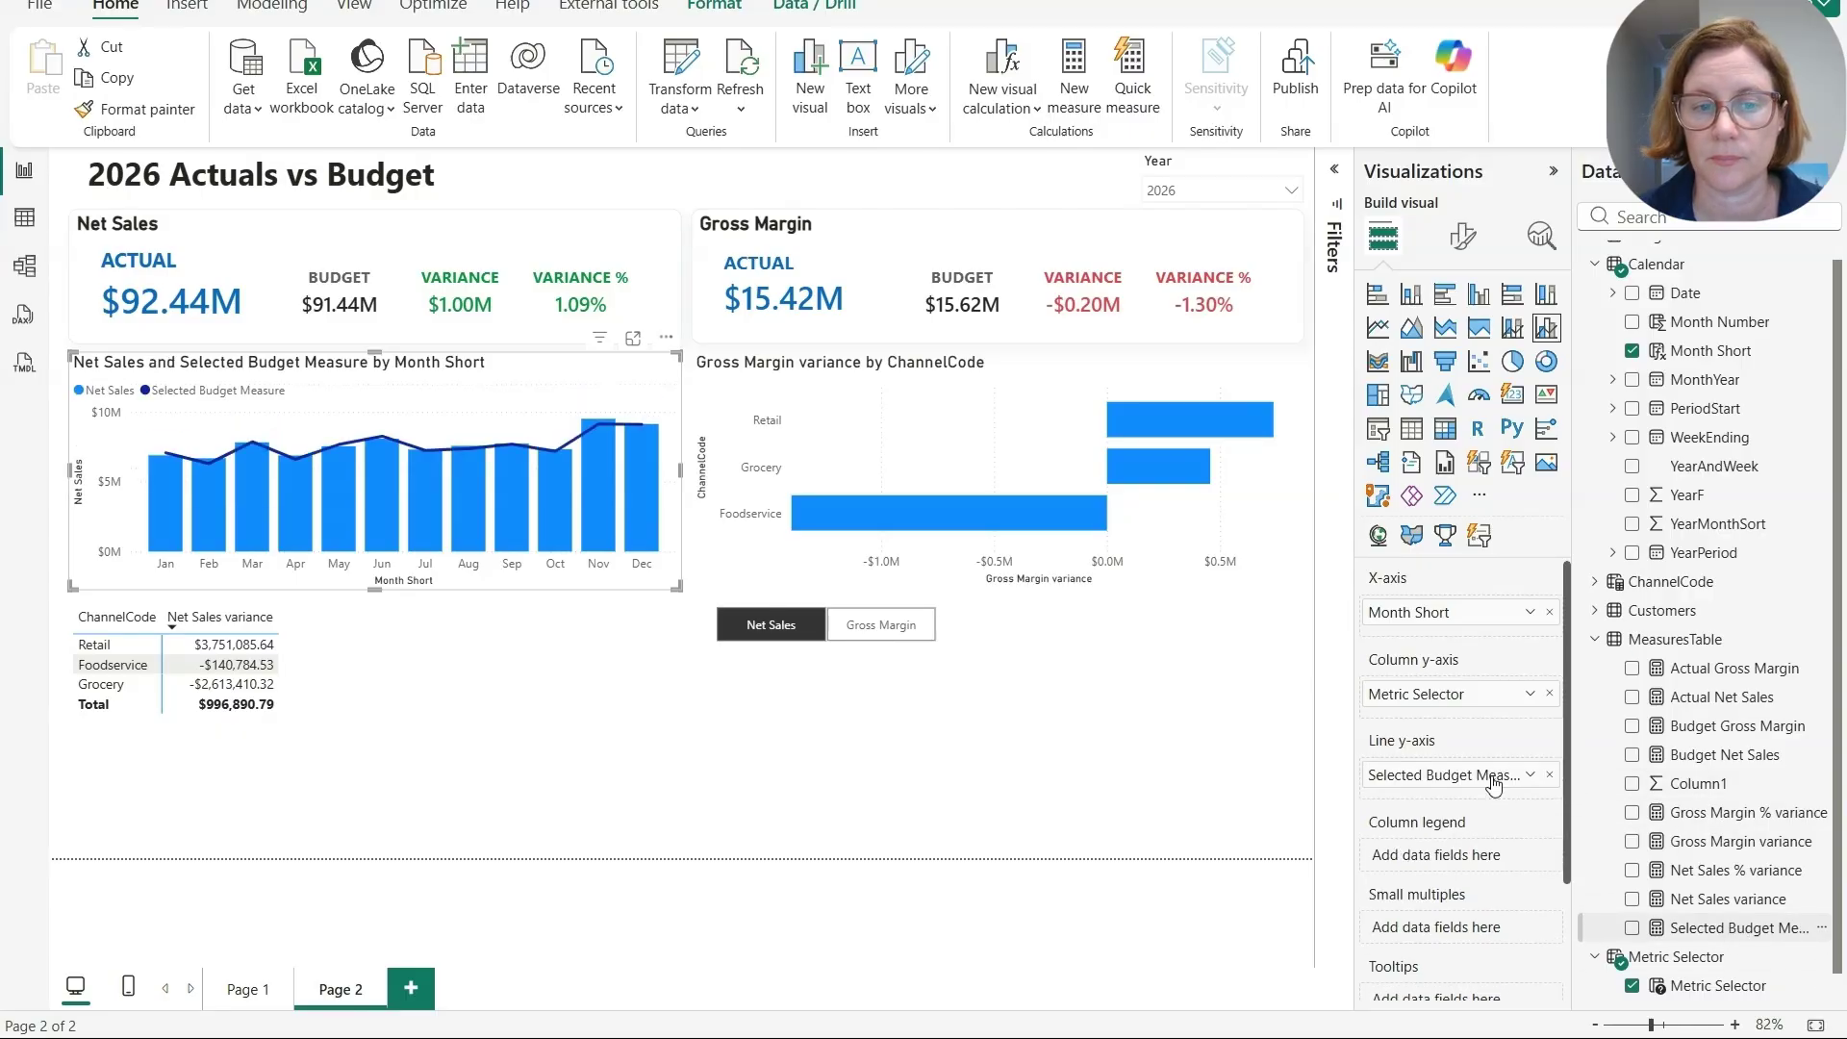
# Switch the Metric Selector slicer between Gross Margin and Net Sales to check how the monthly chart responds
pyautogui.click(918, 642)
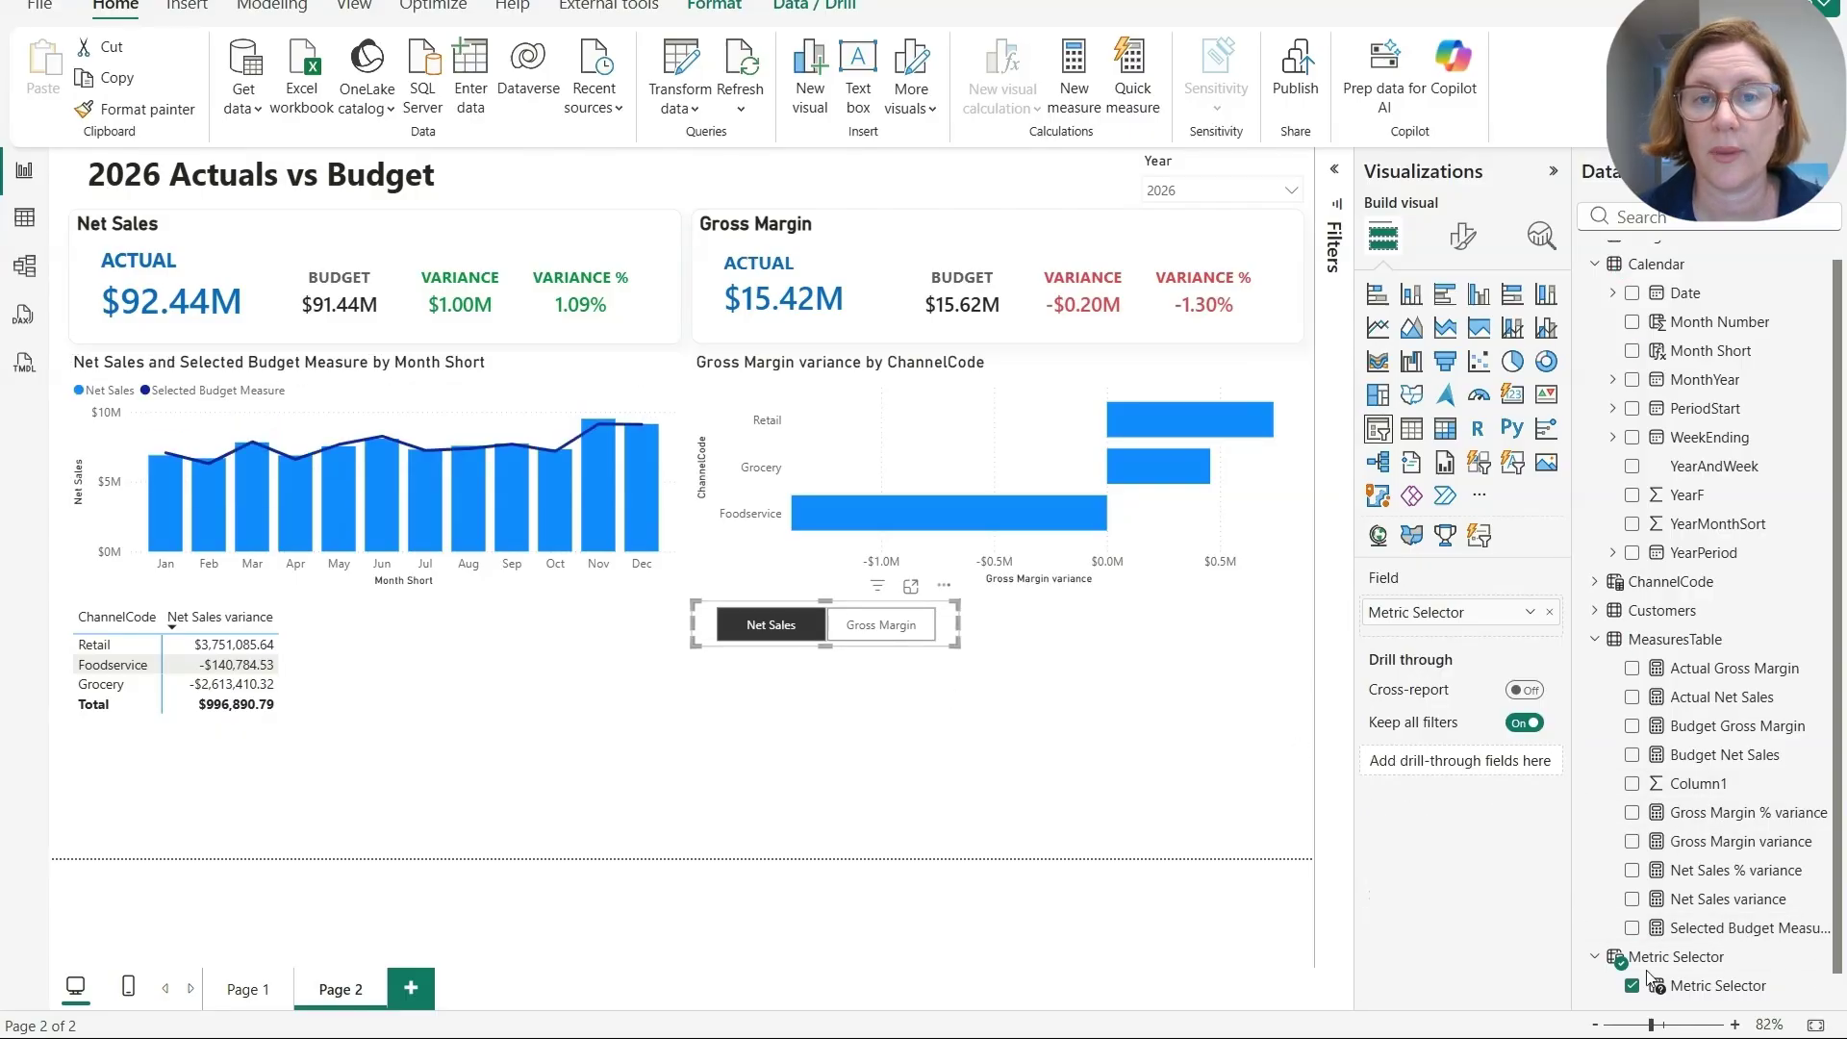
pyautogui.click(878, 641)
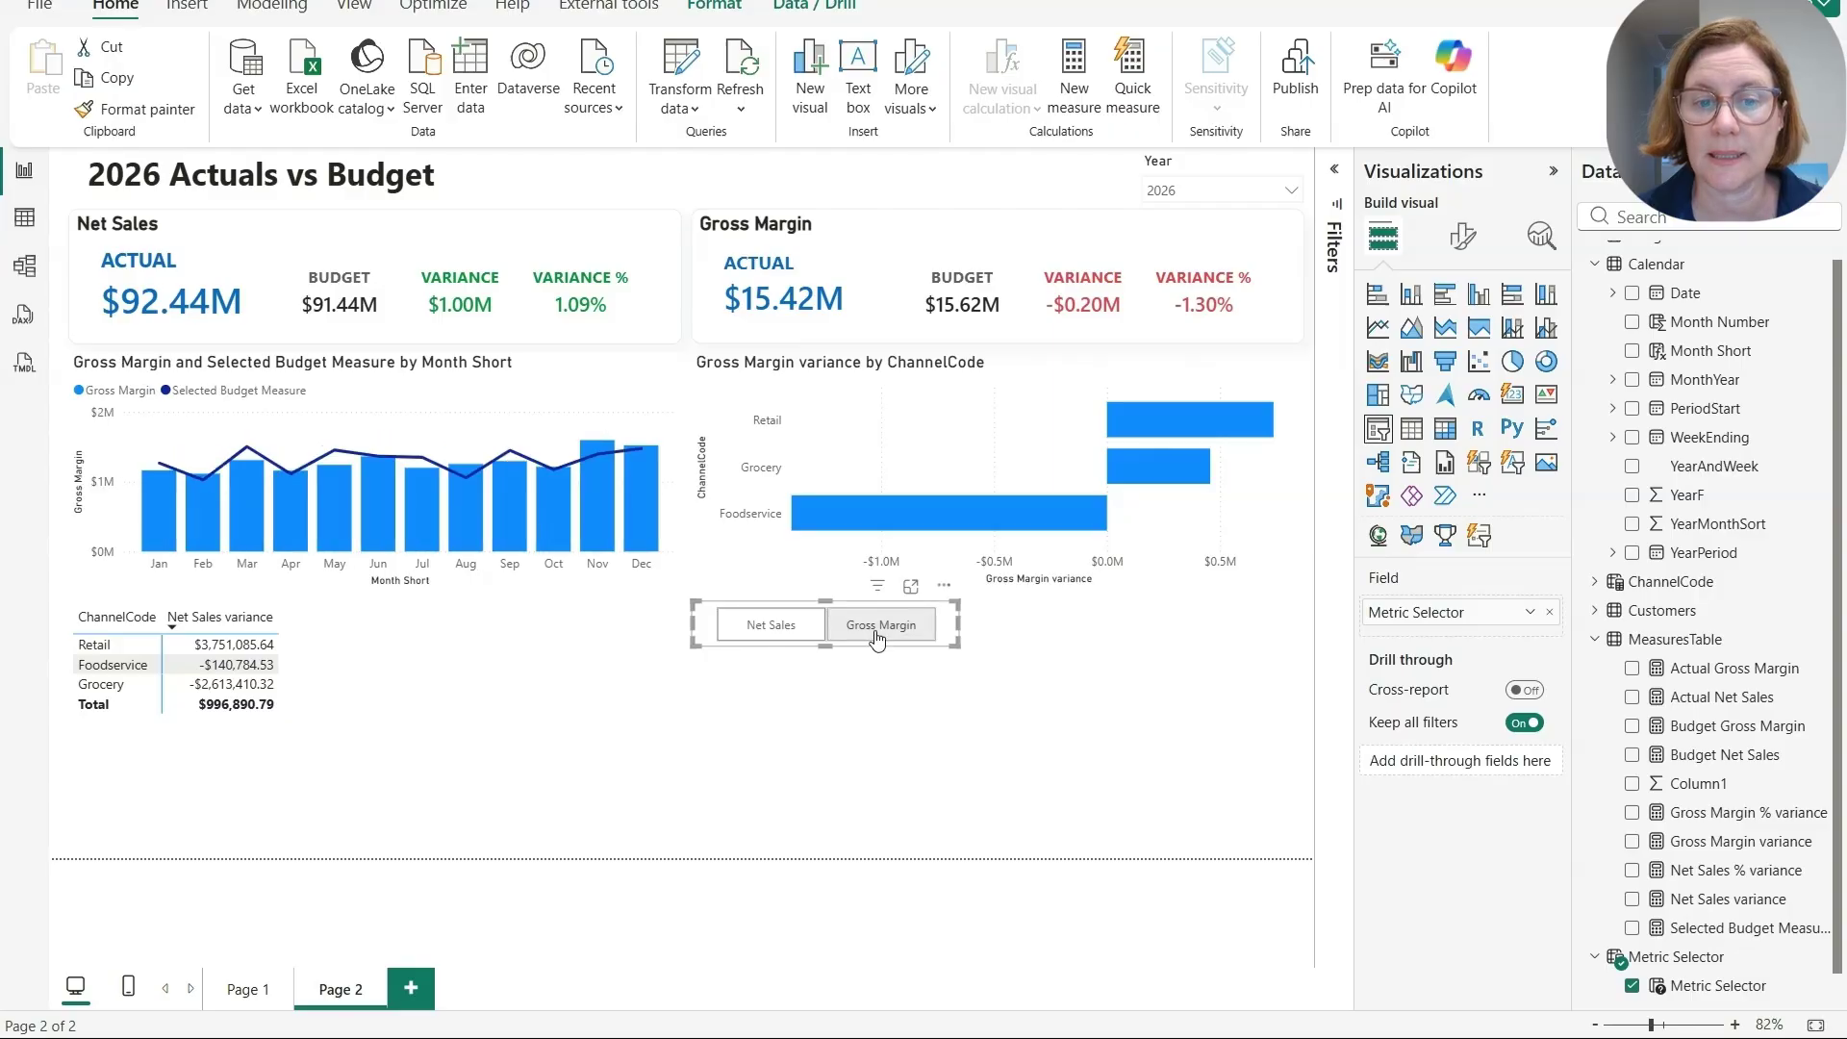
pyautogui.click(743, 630)
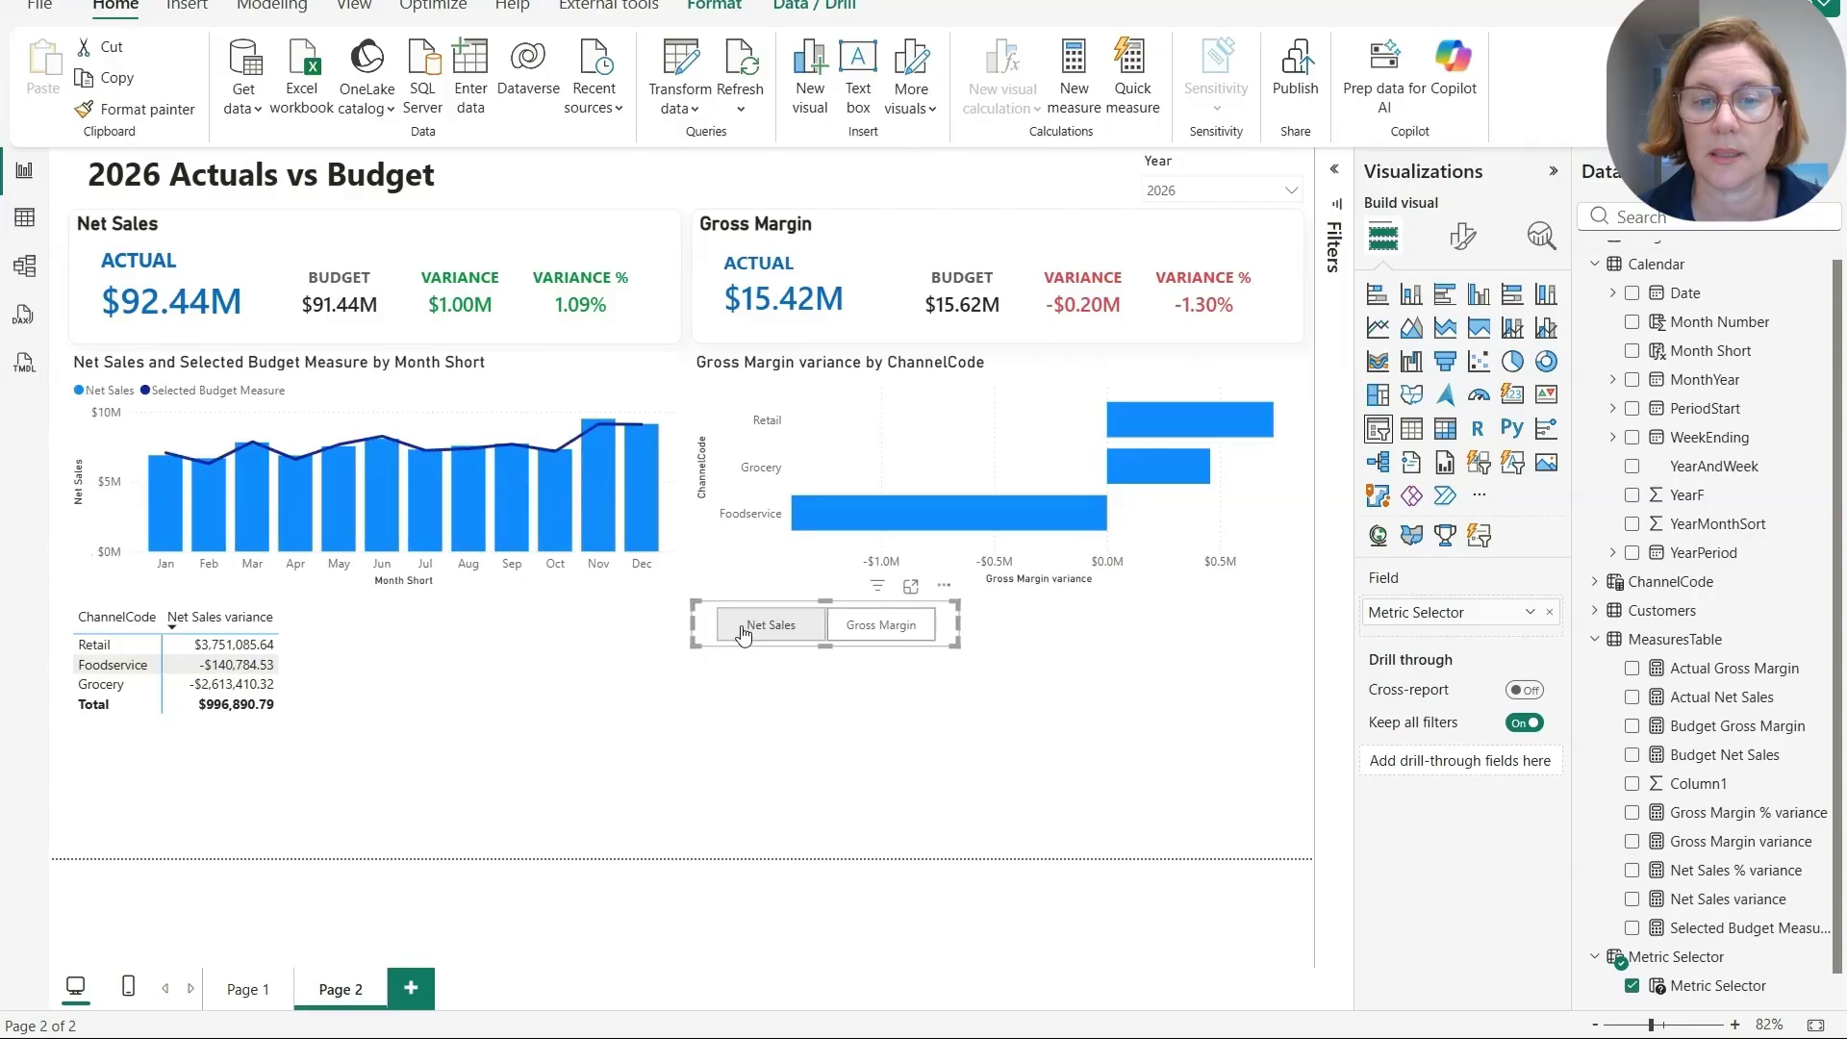
pyautogui.click(873, 636)
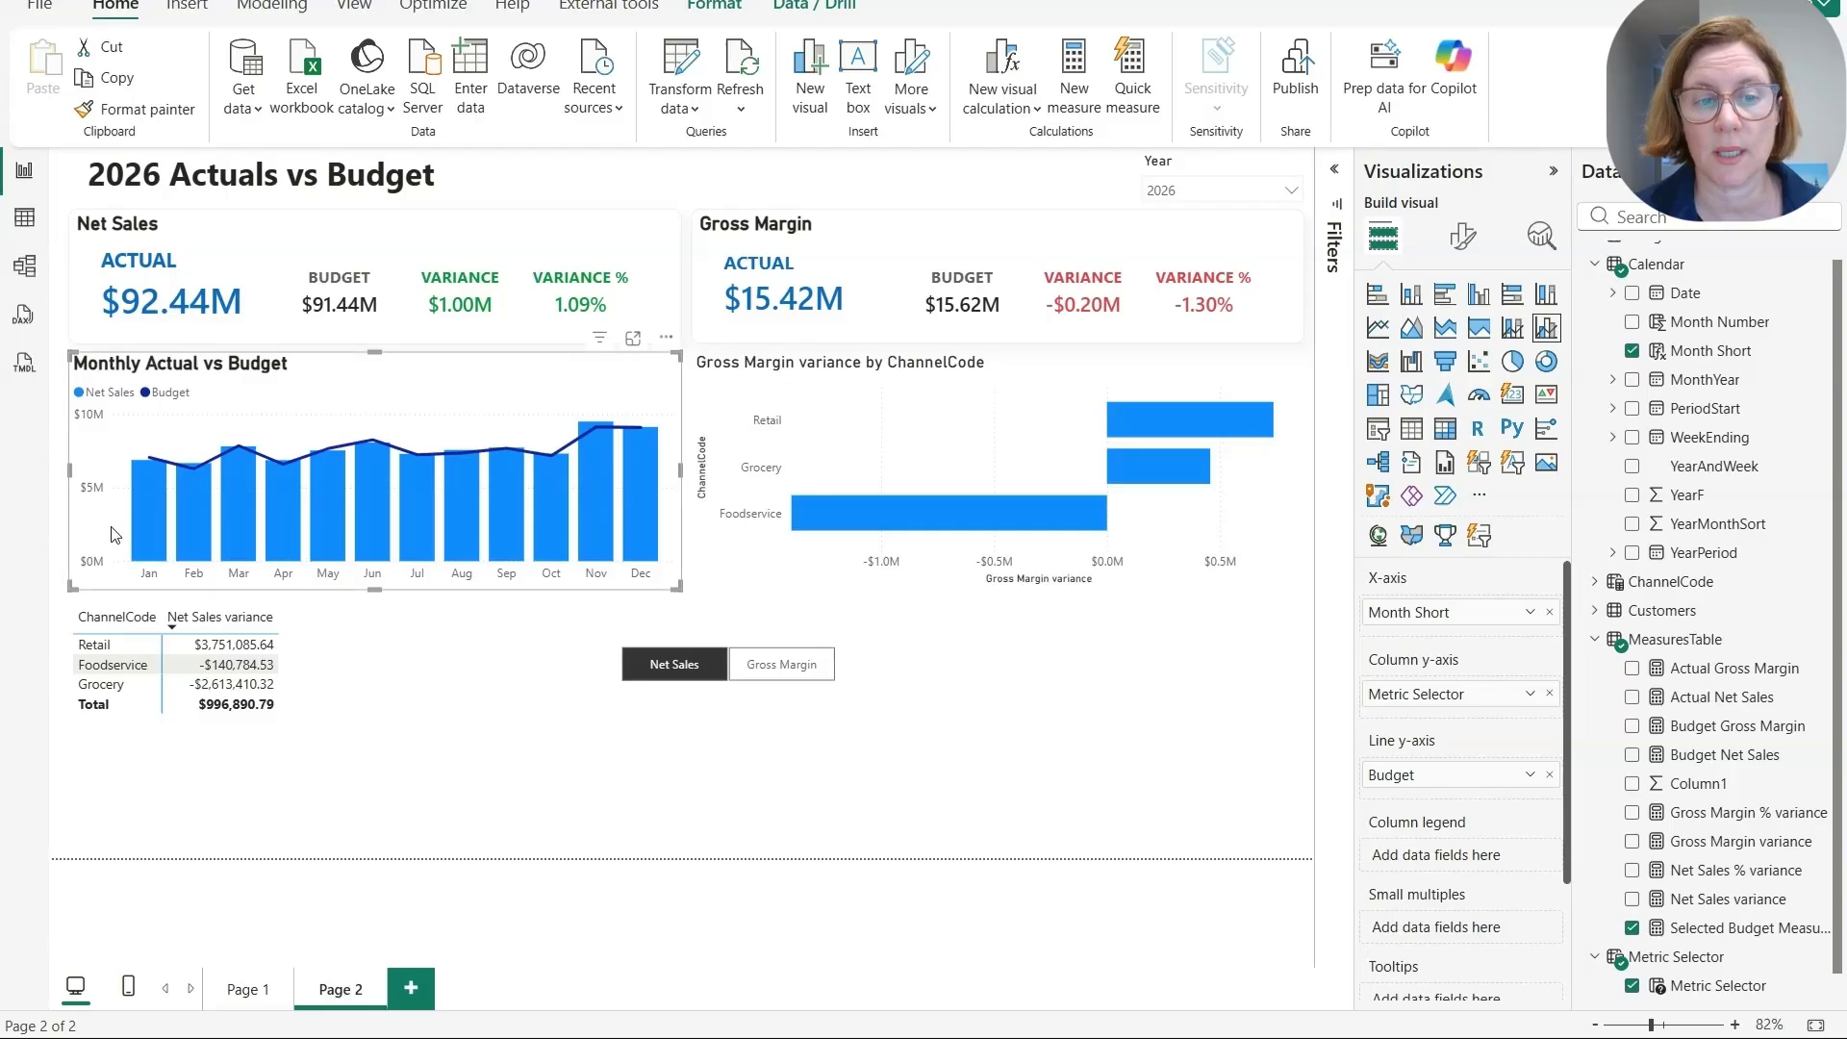
# Place the Metric Selector slicer over the monthly chart beside its title, bring it to the front and select Gross Margin
pyautogui.moveTo(835, 681); pyautogui.dragTo(630, 398)
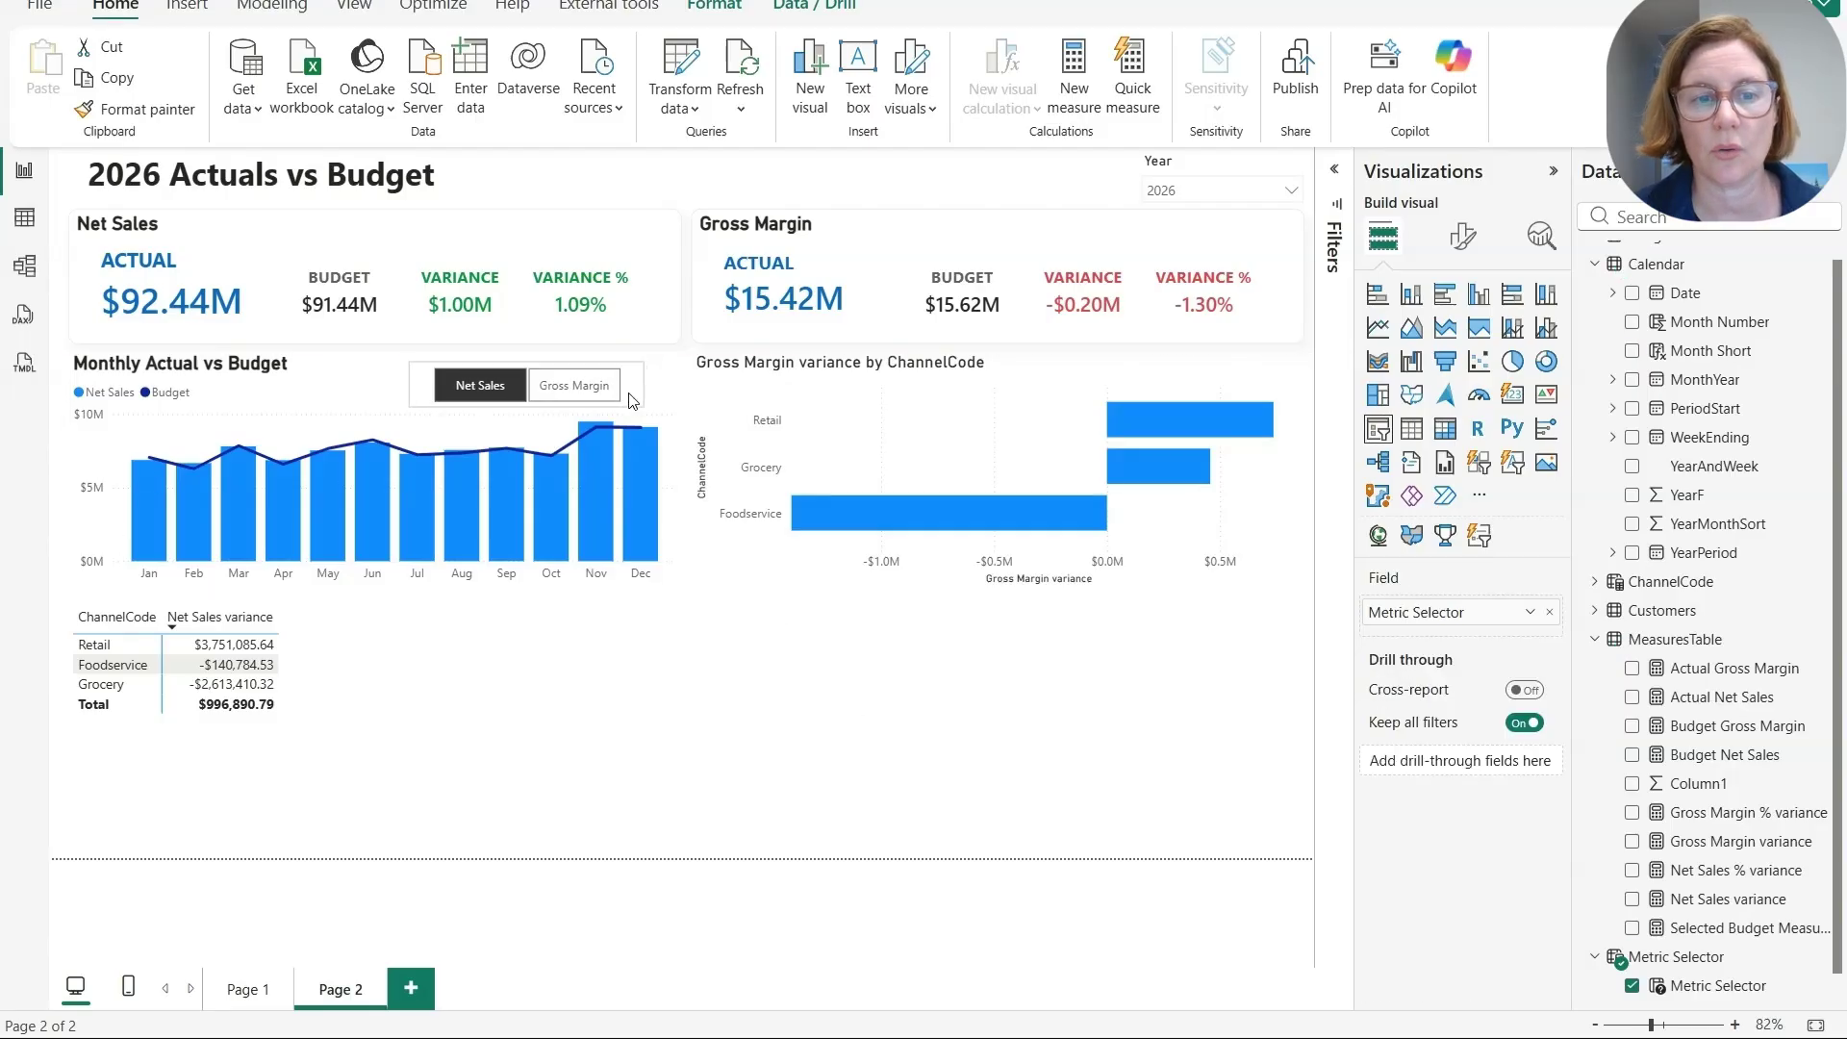
pyautogui.click(714, 7)
pyautogui.click(327, 101)
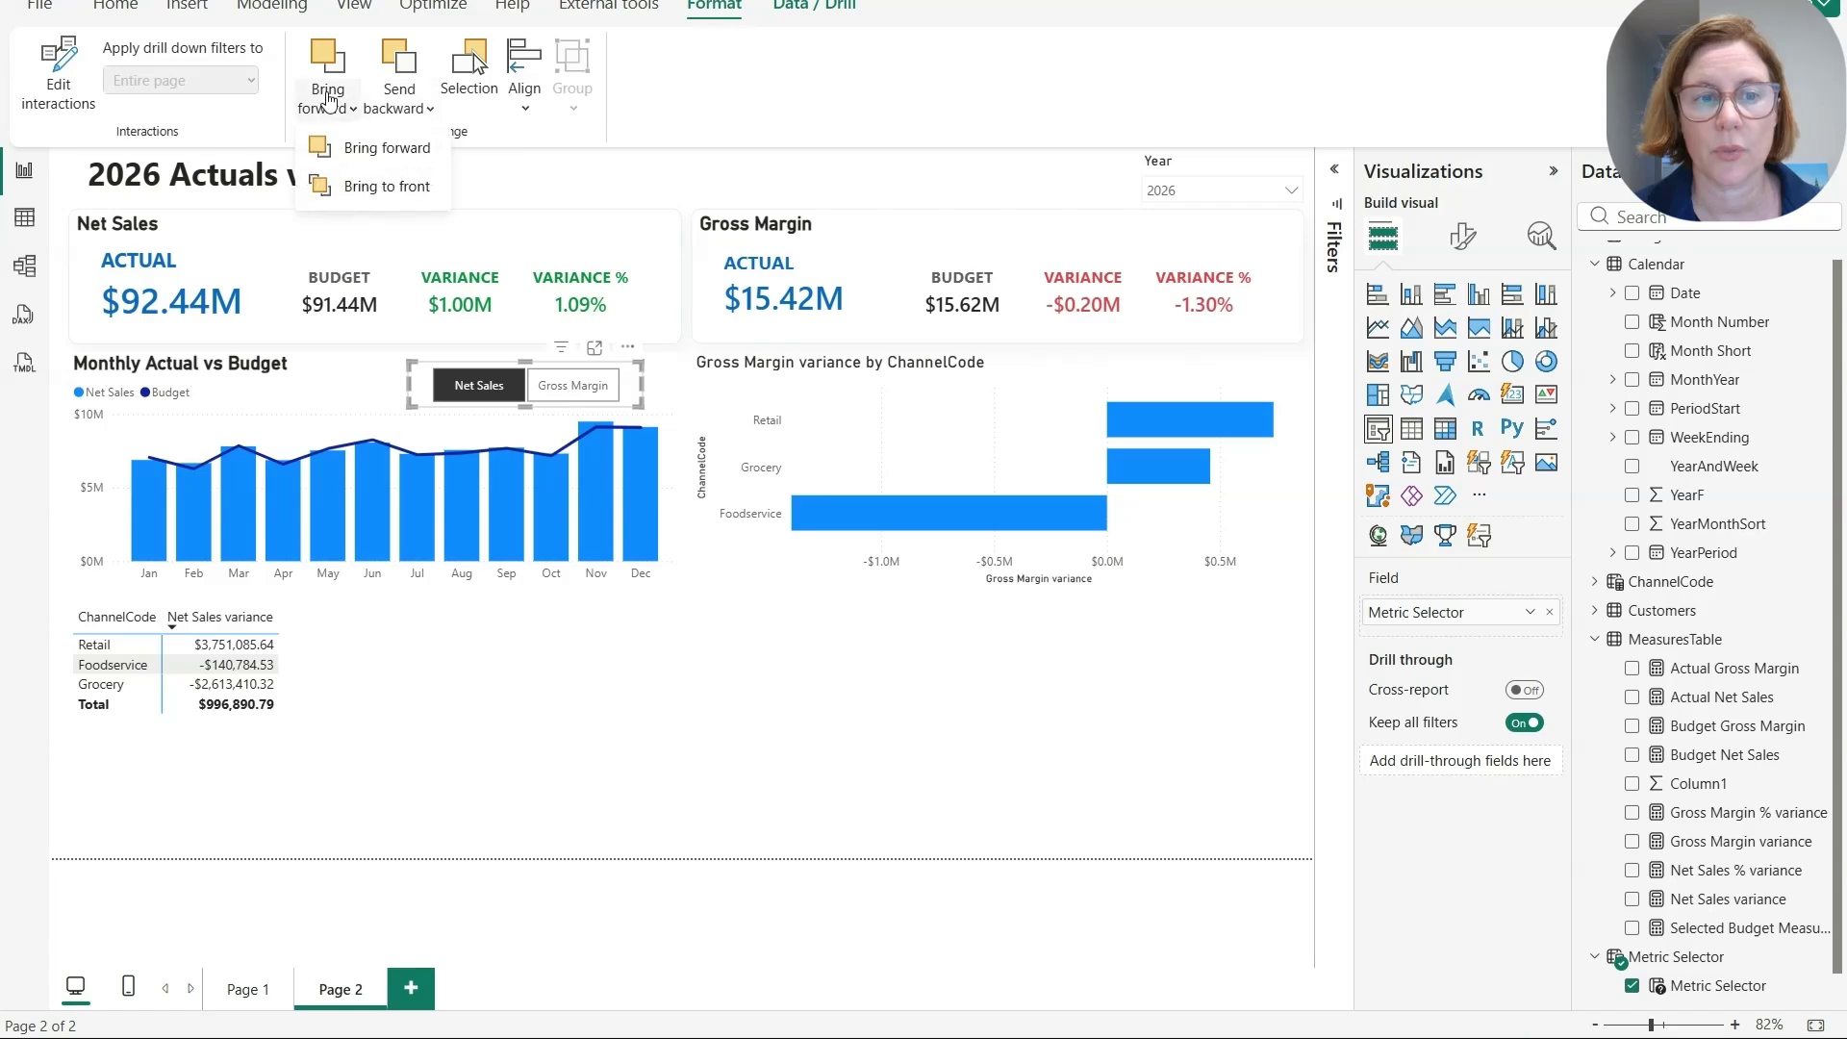
pyautogui.click(365, 190)
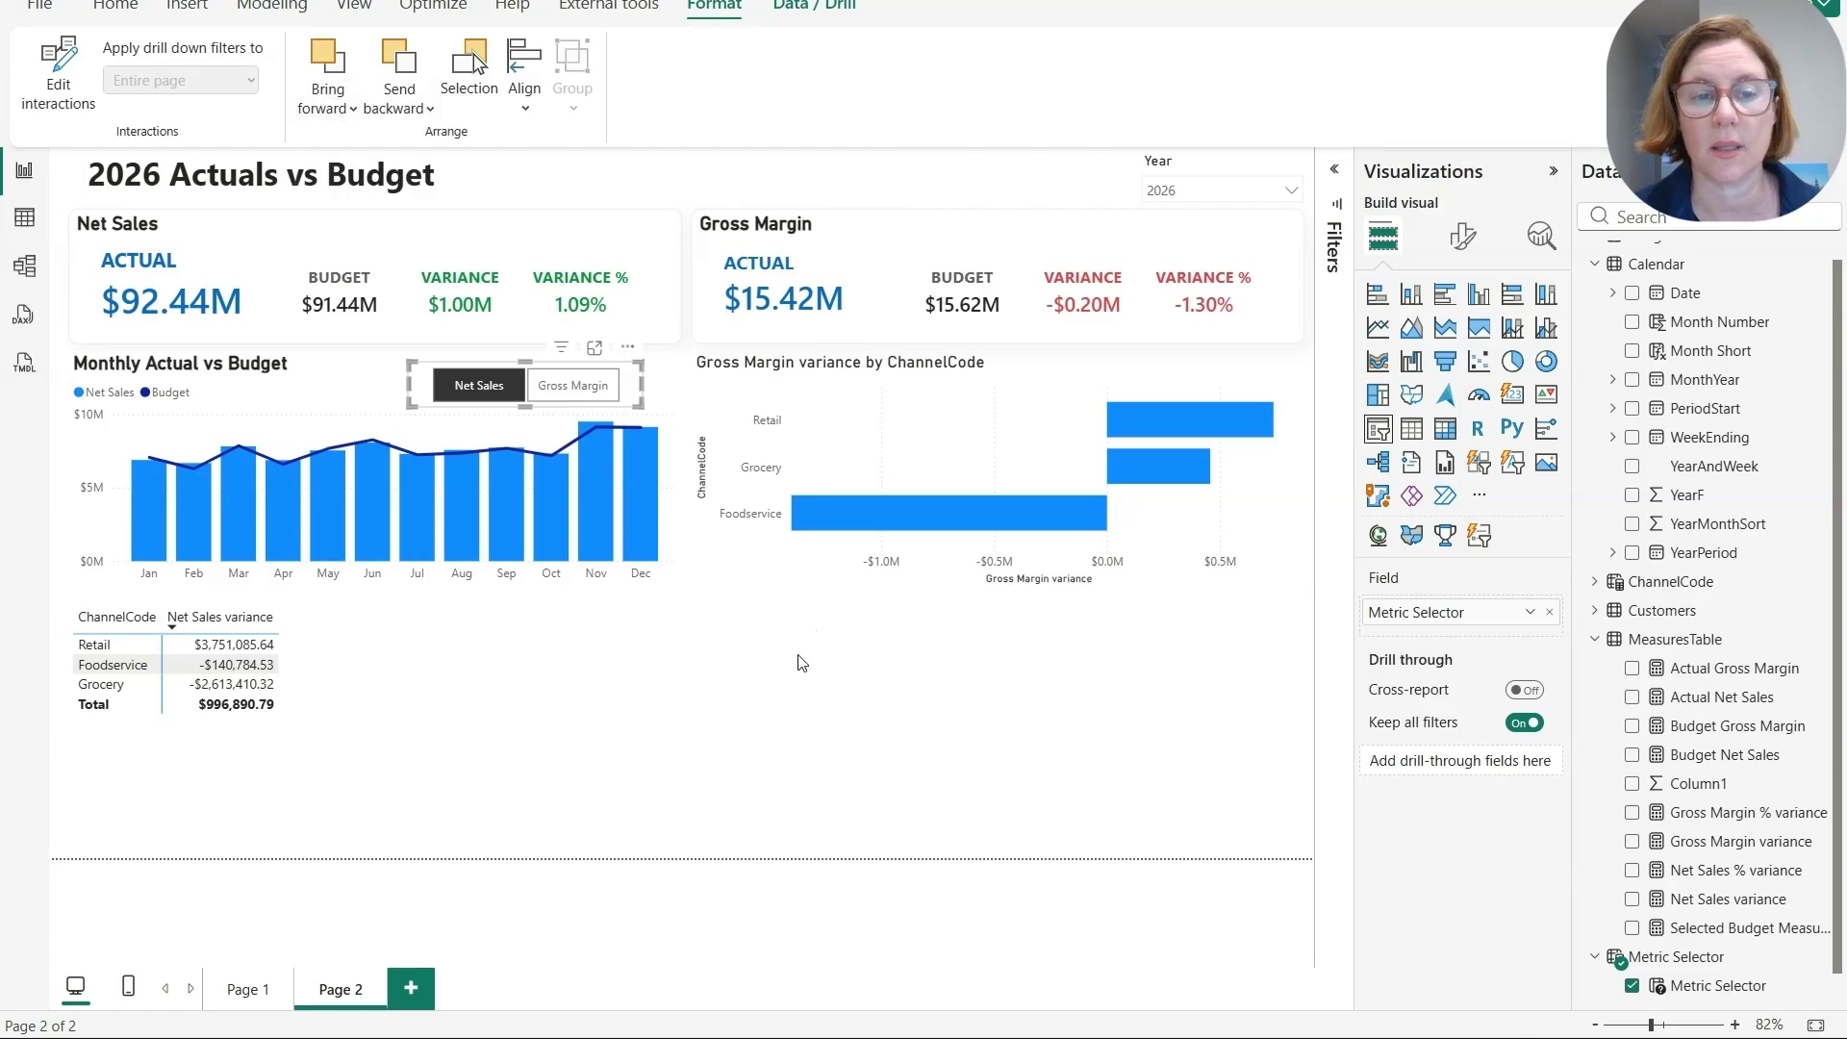
pyautogui.click(558, 390)
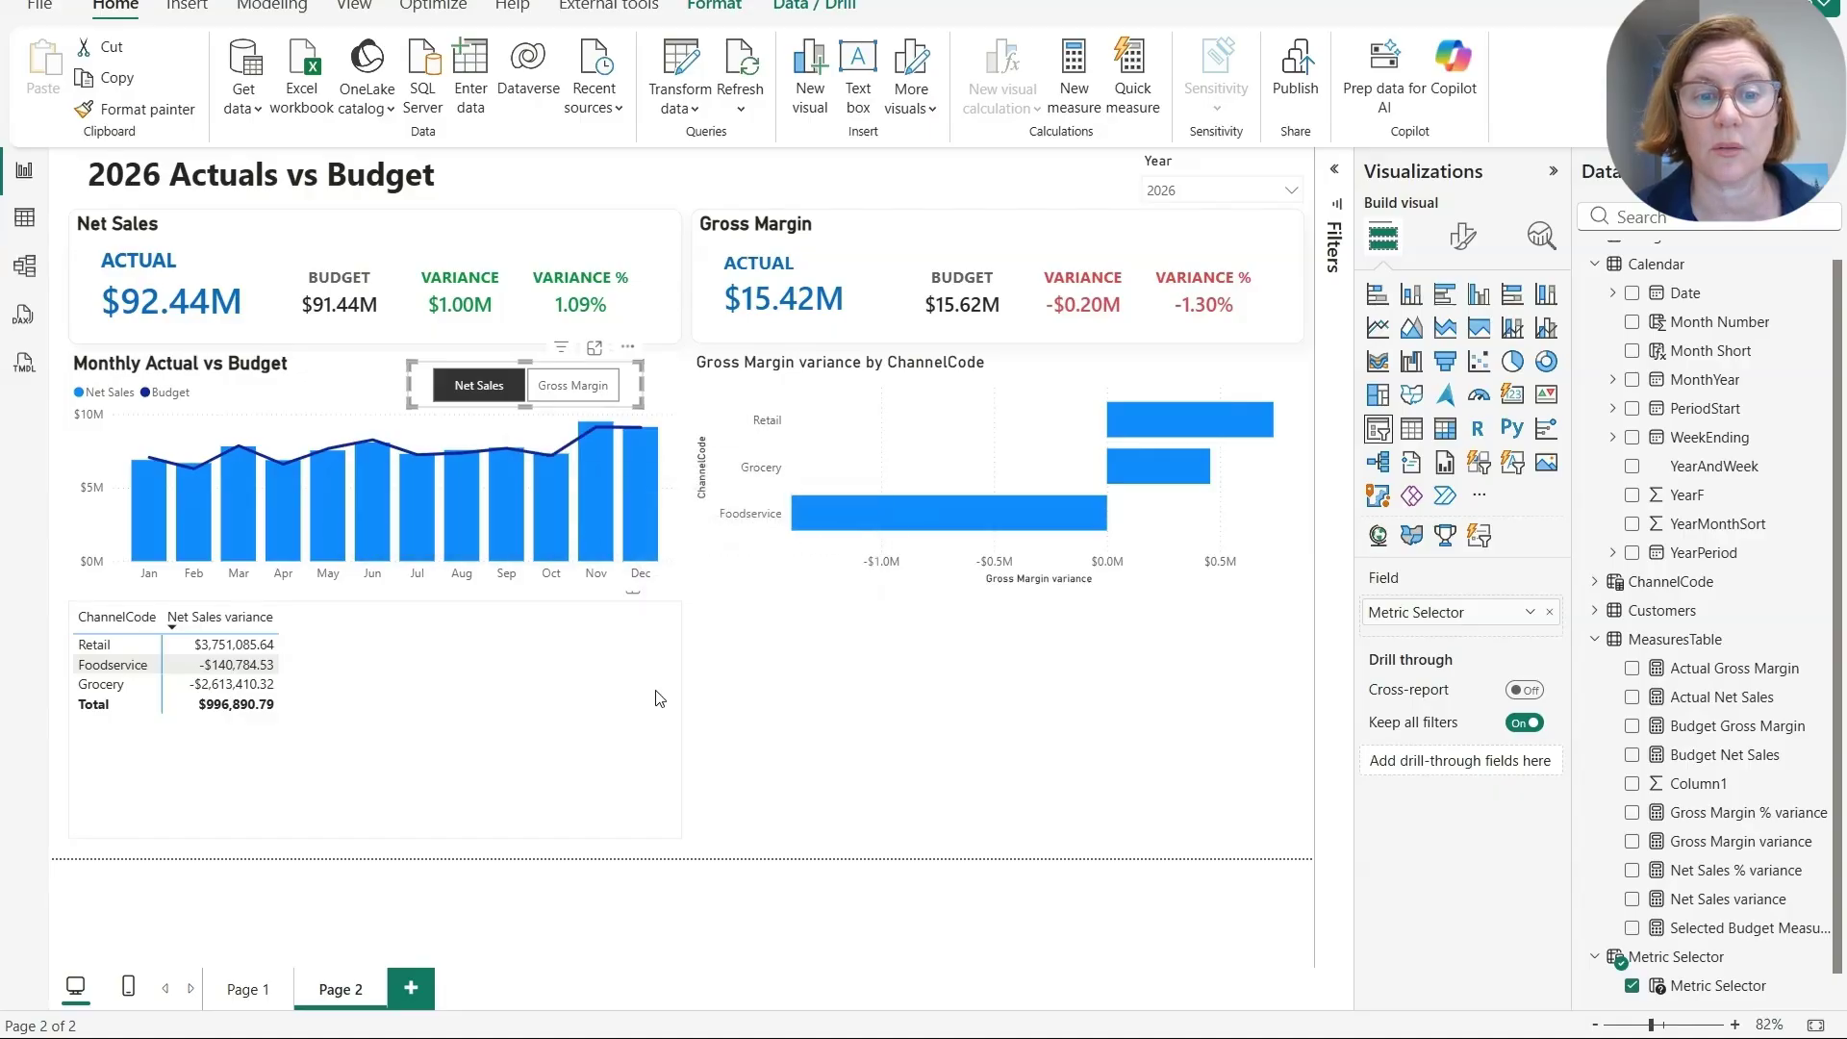
pyautogui.click(585, 389)
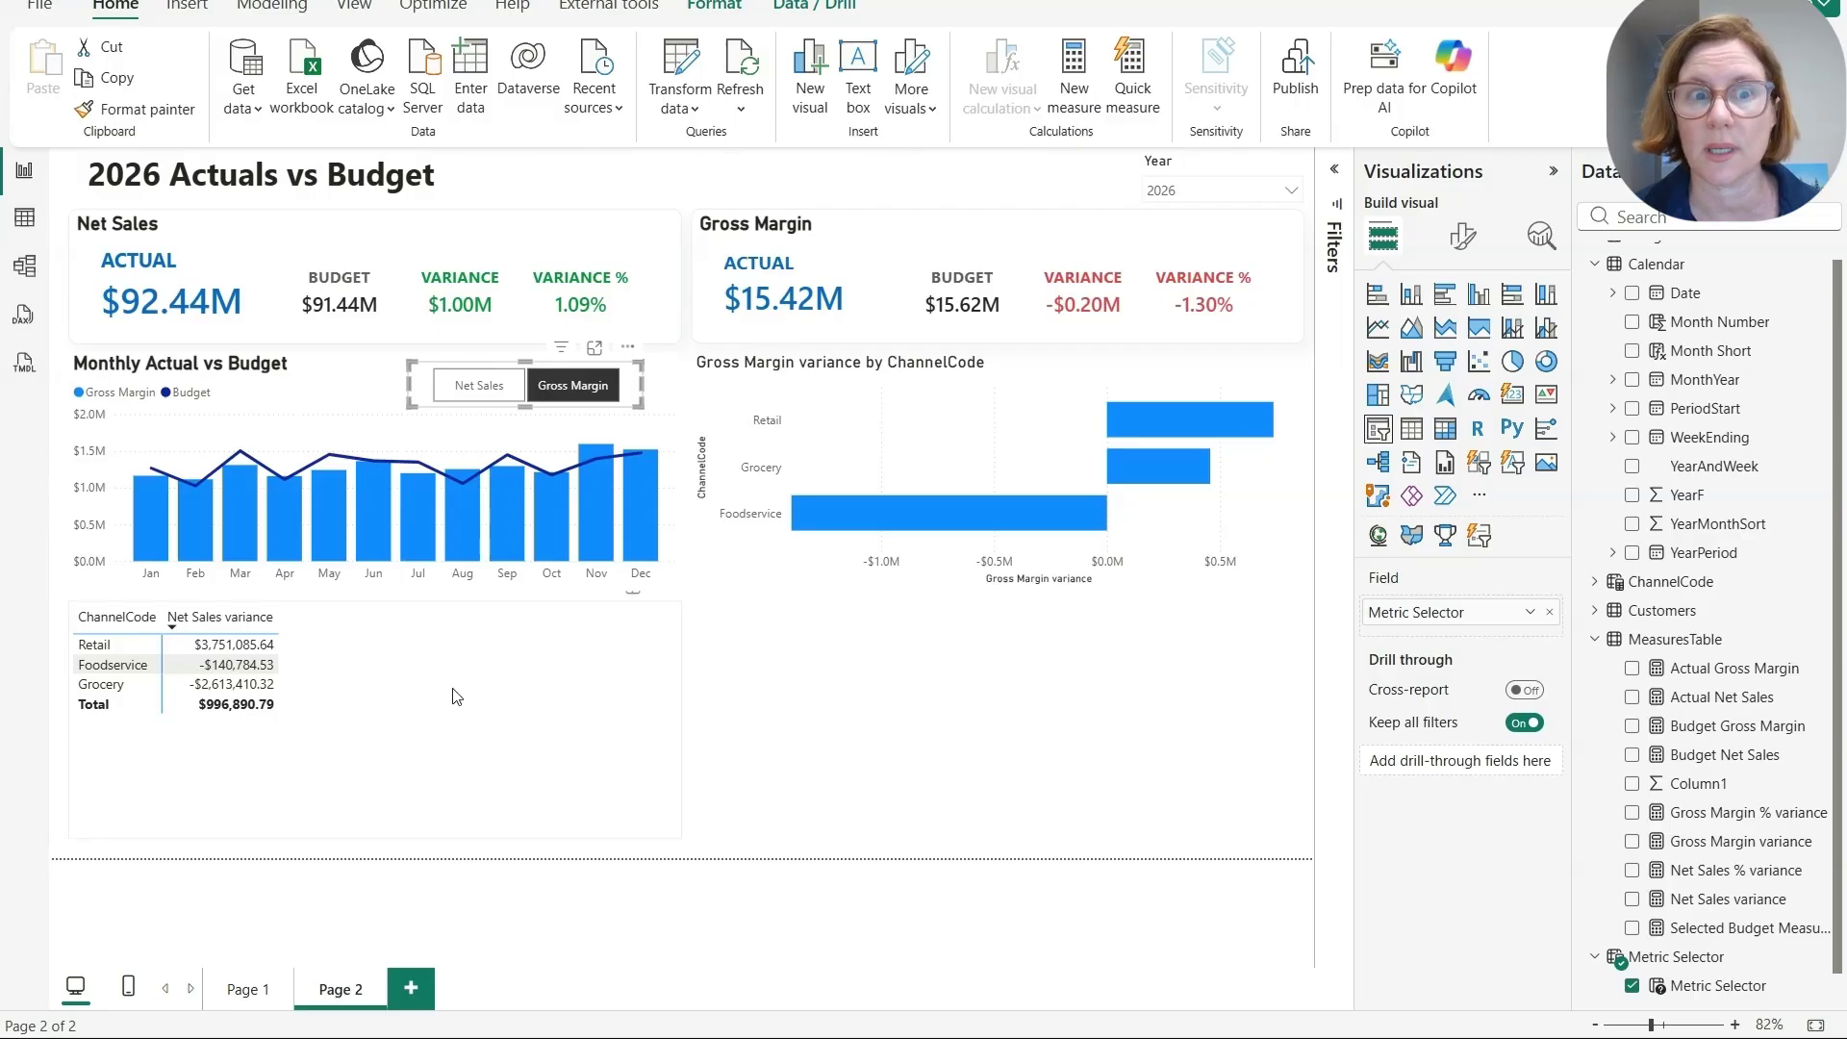
# Add YearPeriod to the columns of the ChannelCode matrix, keeping only the Quarter level of its date hierarchy
pyautogui.click(387, 683)
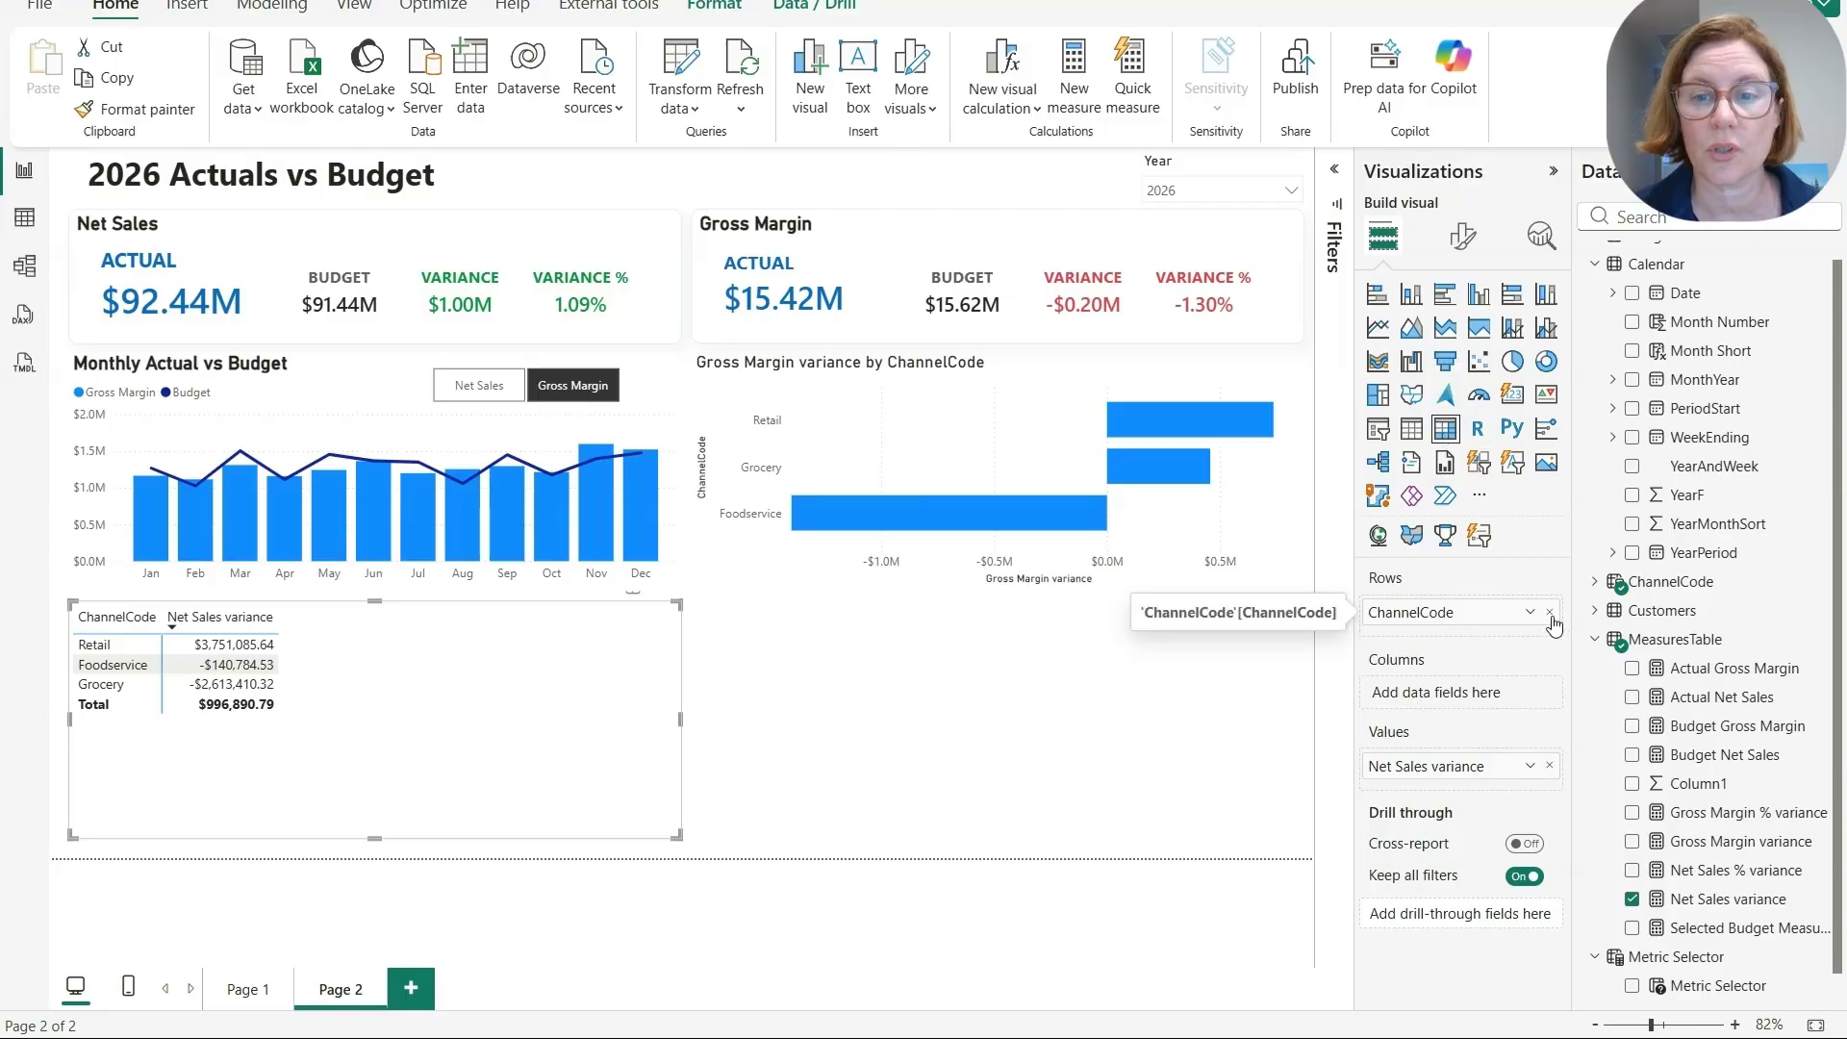
pyautogui.click(1433, 612)
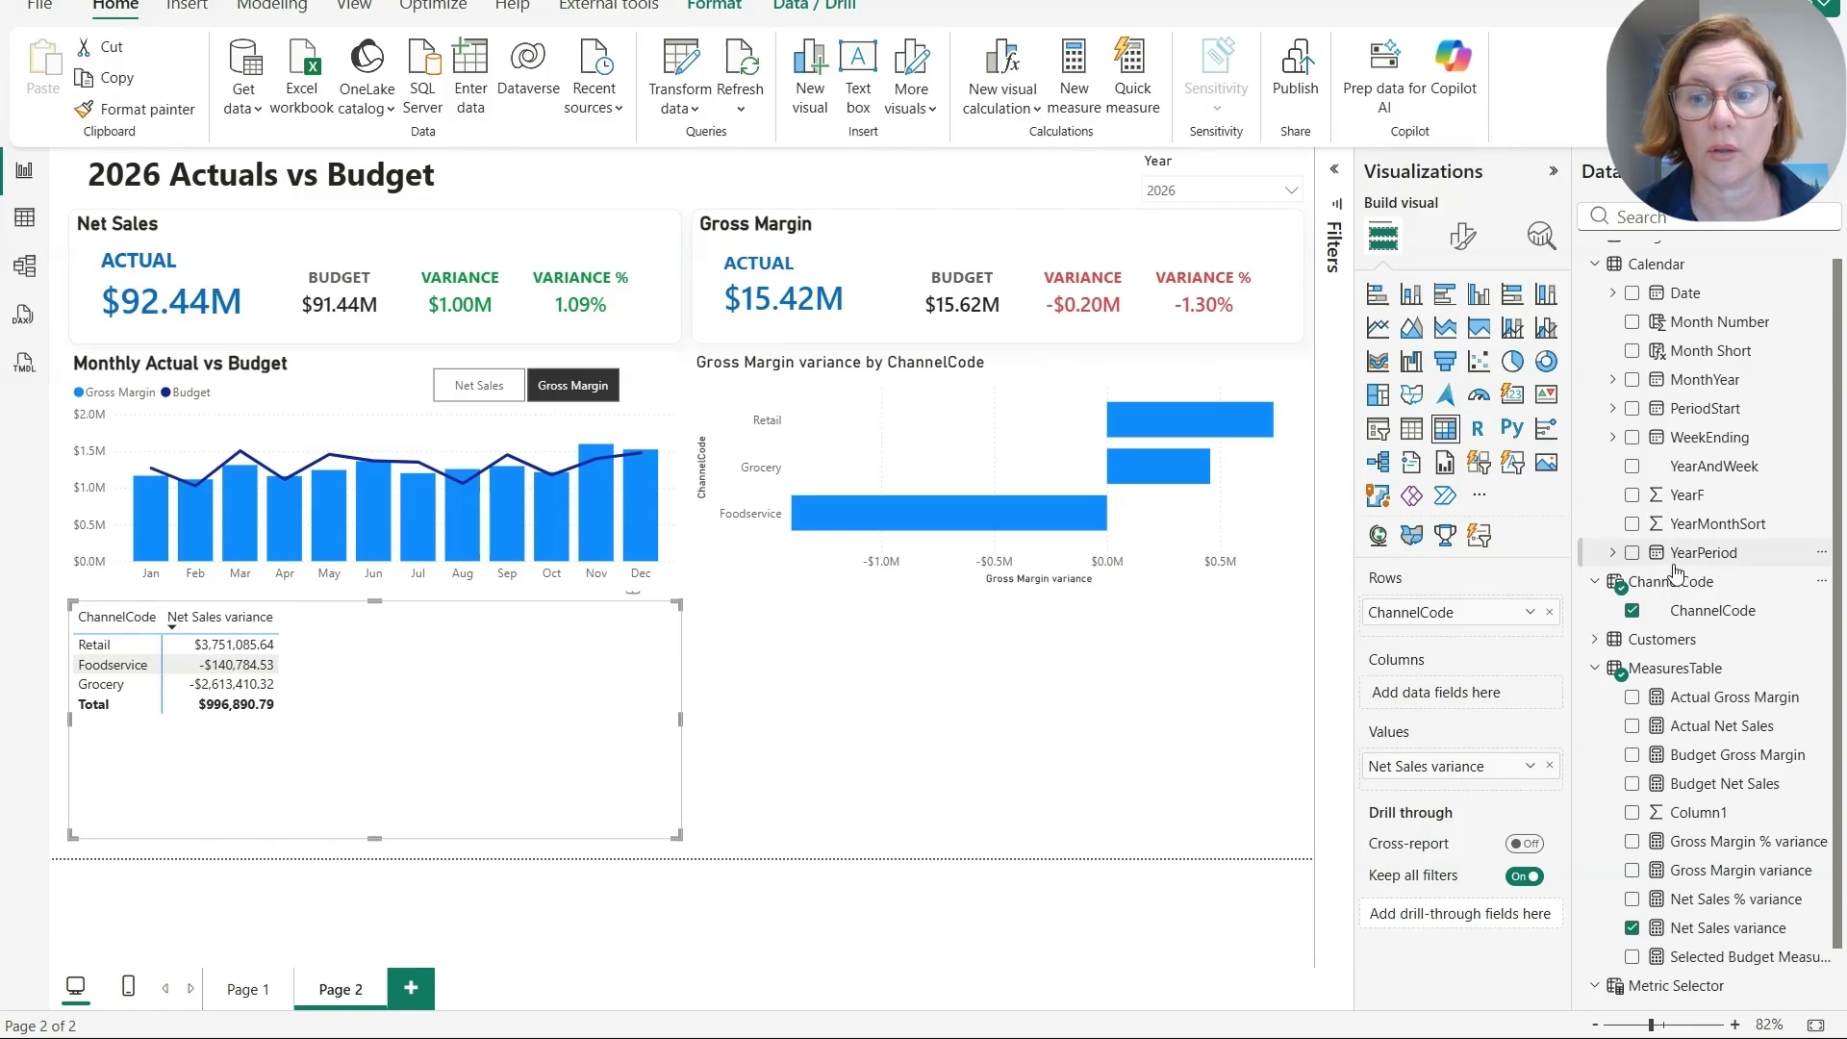
pyautogui.moveTo(1698, 555); pyautogui.dragTo(1486, 694)
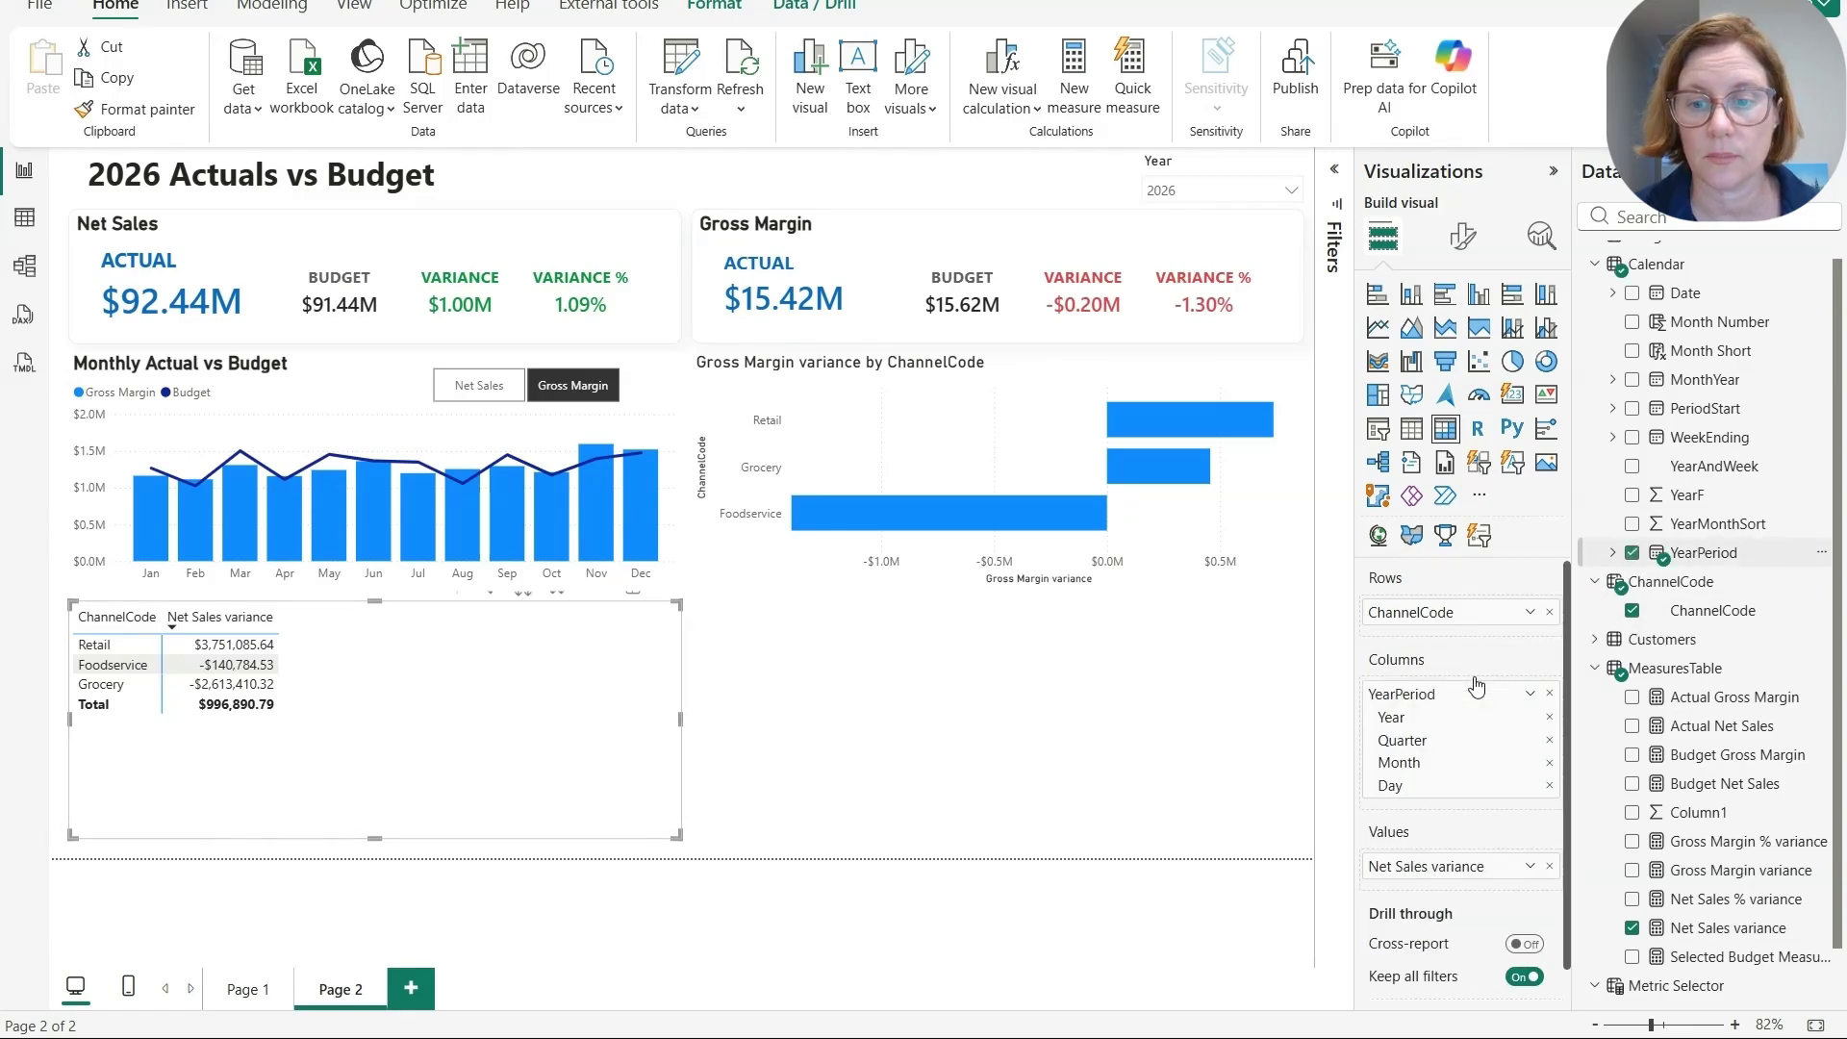
pyautogui.click(1549, 785)
pyautogui.click(1549, 762)
pyautogui.click(1549, 716)
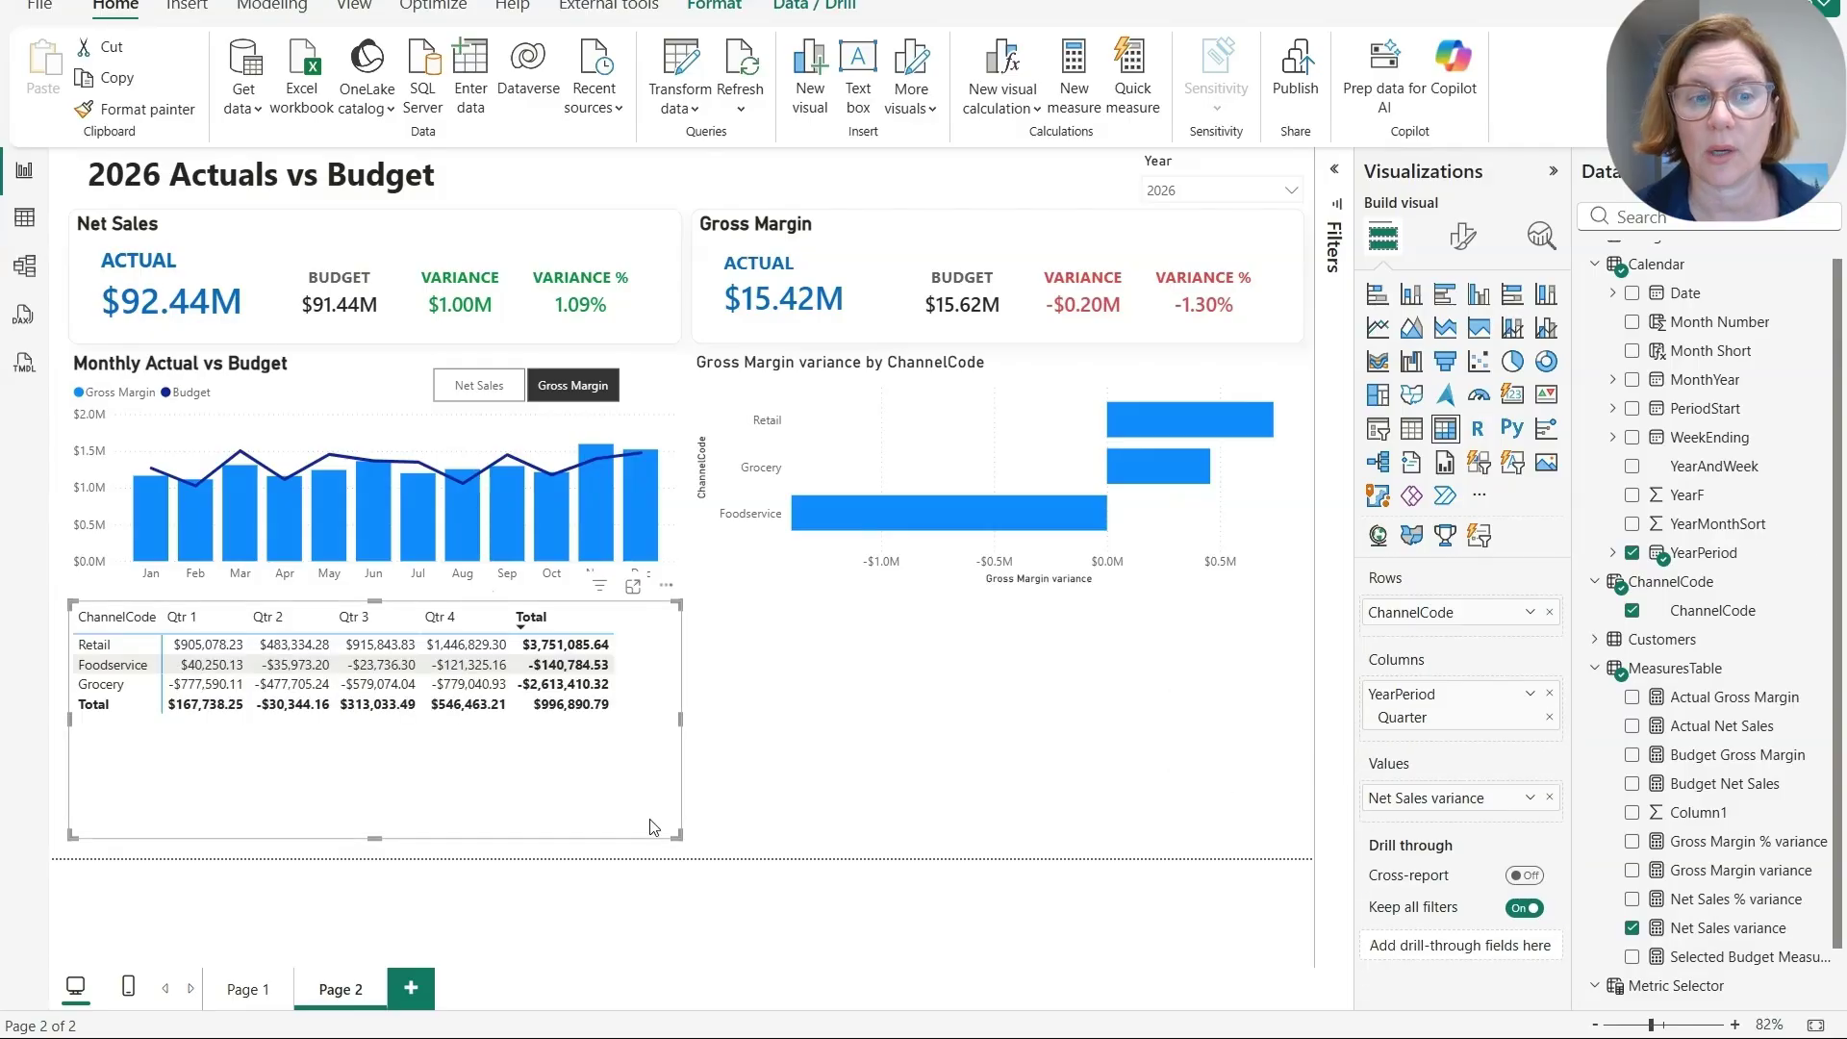
# Set the display units of the matrix's Net Sales variance column to Millions
pyautogui.click(634, 795)
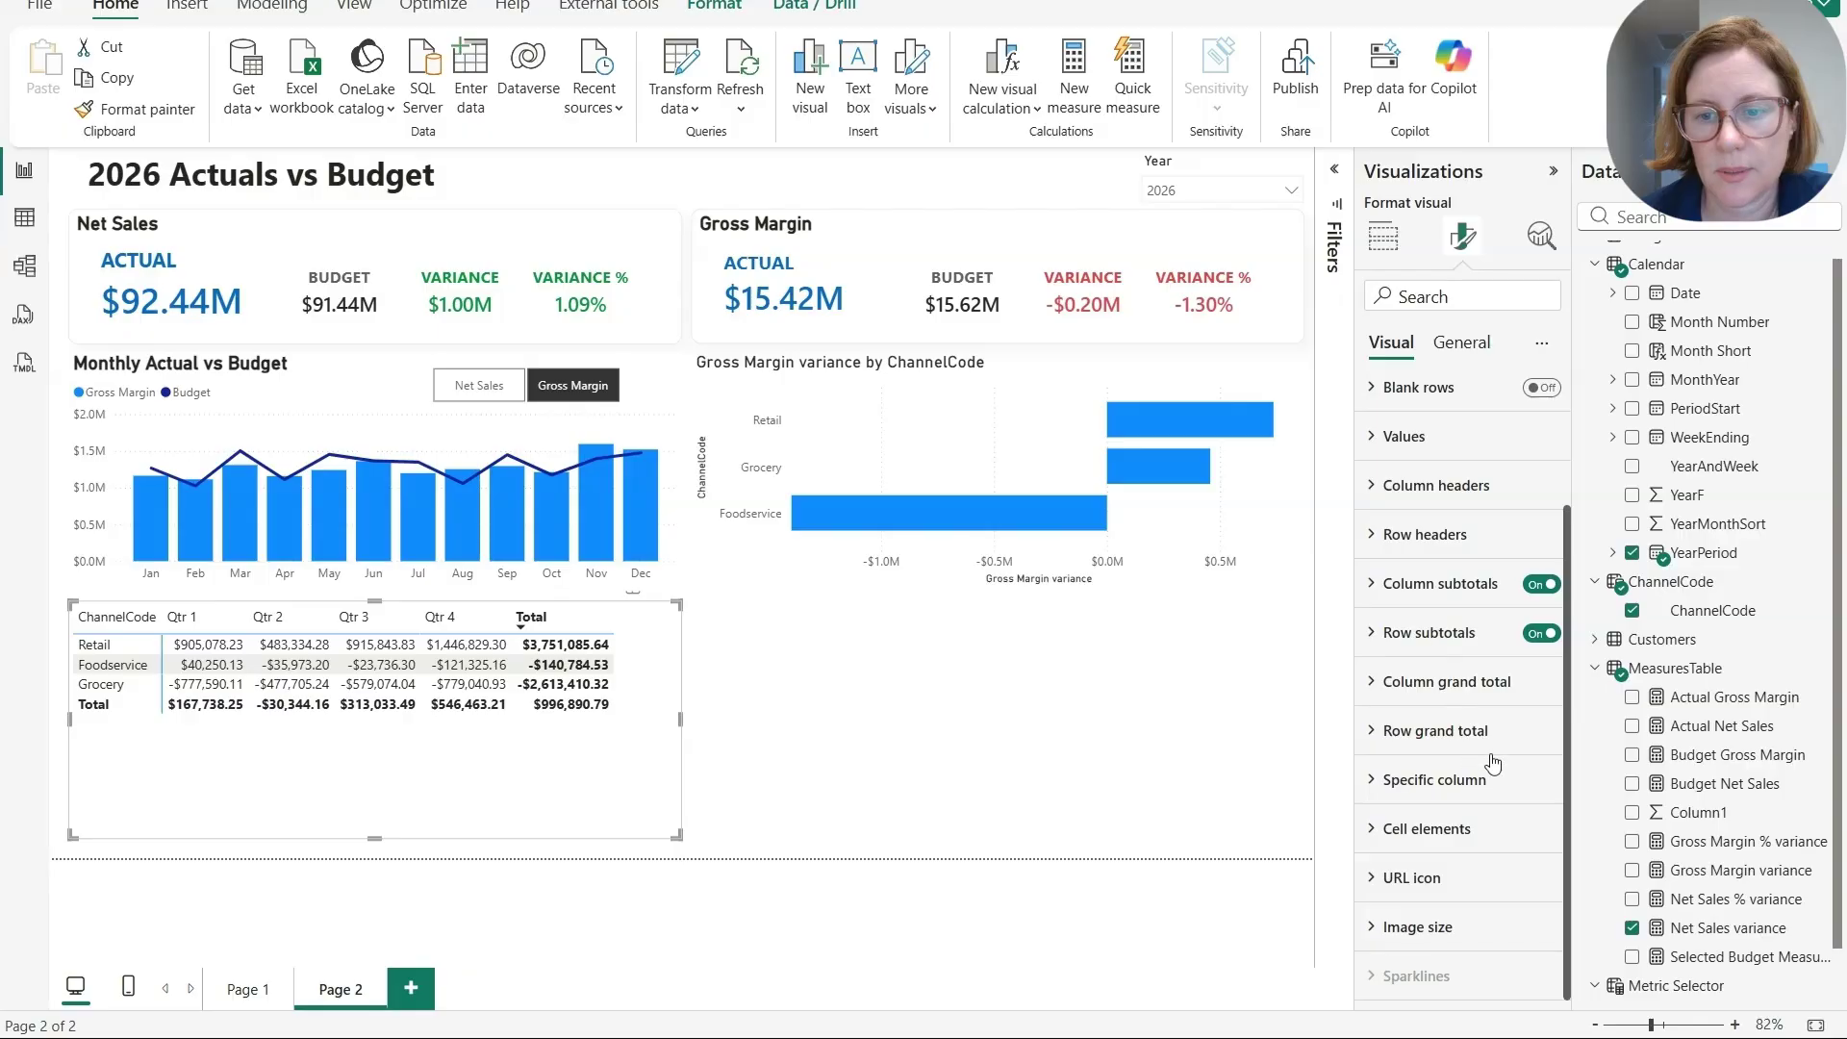
pyautogui.click(1462, 780)
pyautogui.scroll(-4, 1461, 731)
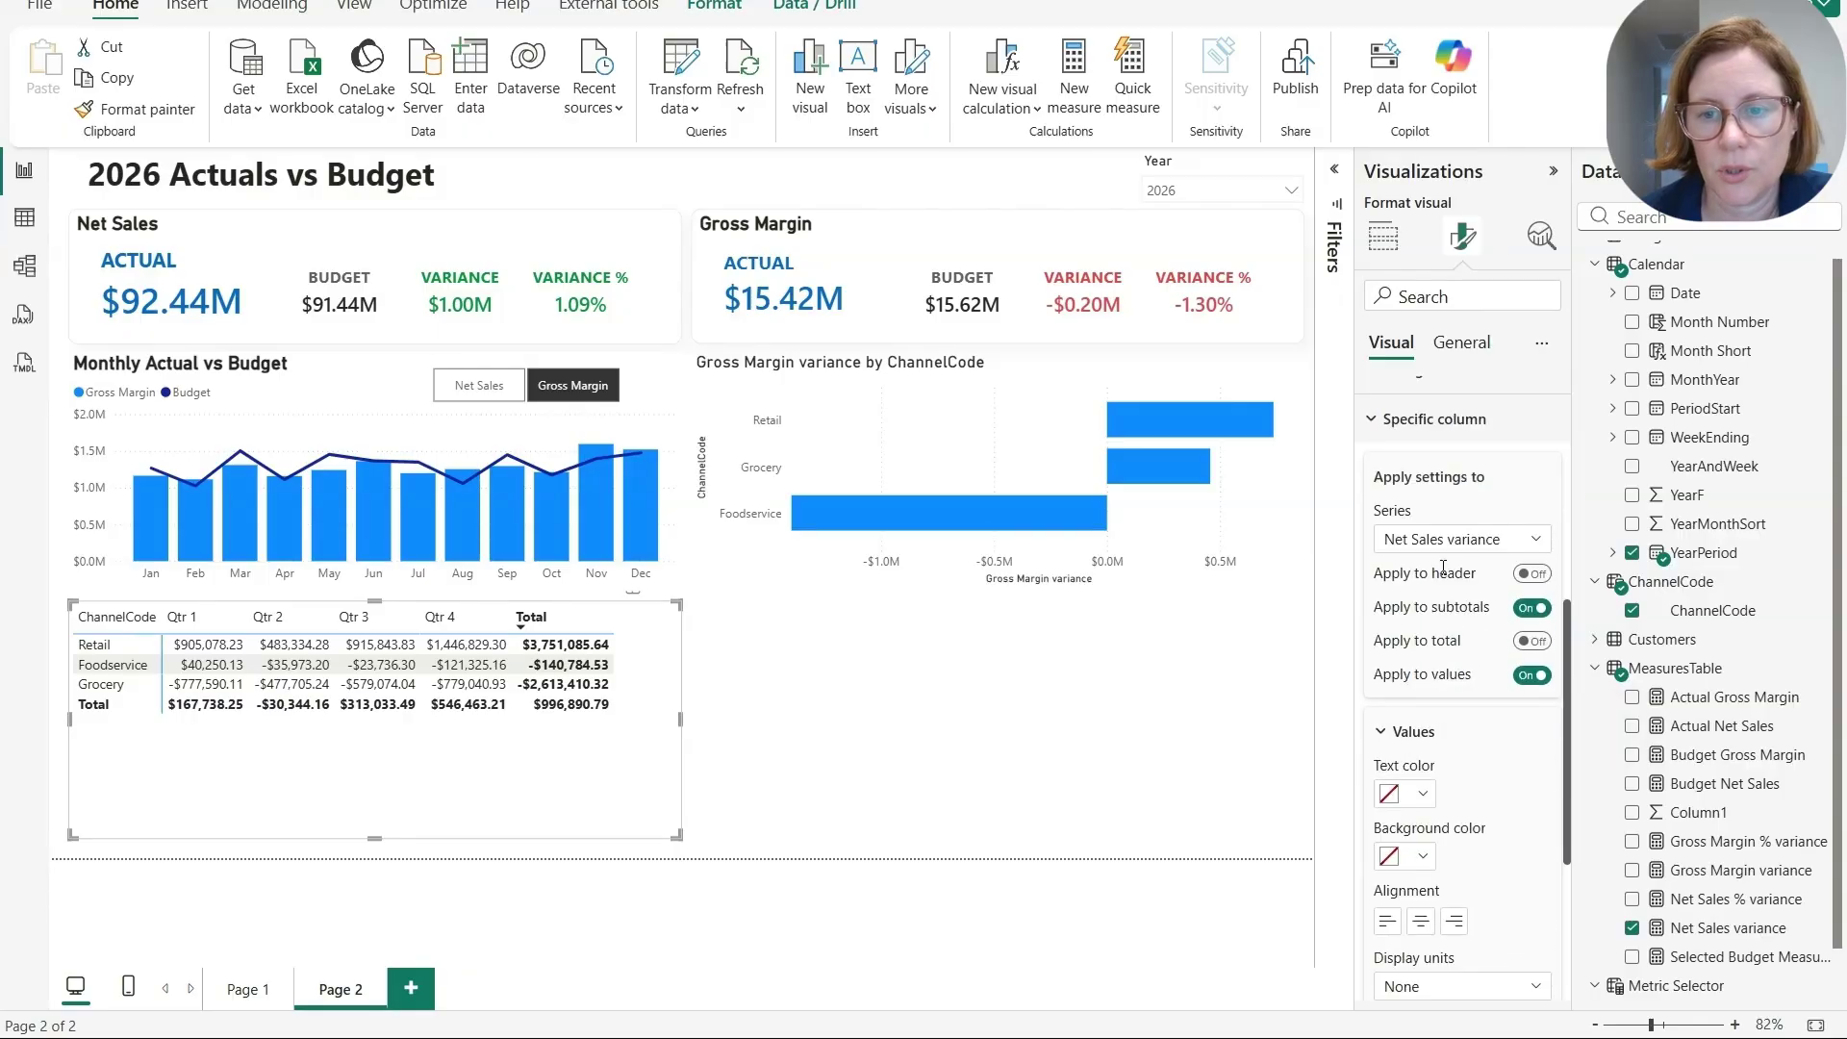
pyautogui.scroll(-3, 1443, 578)
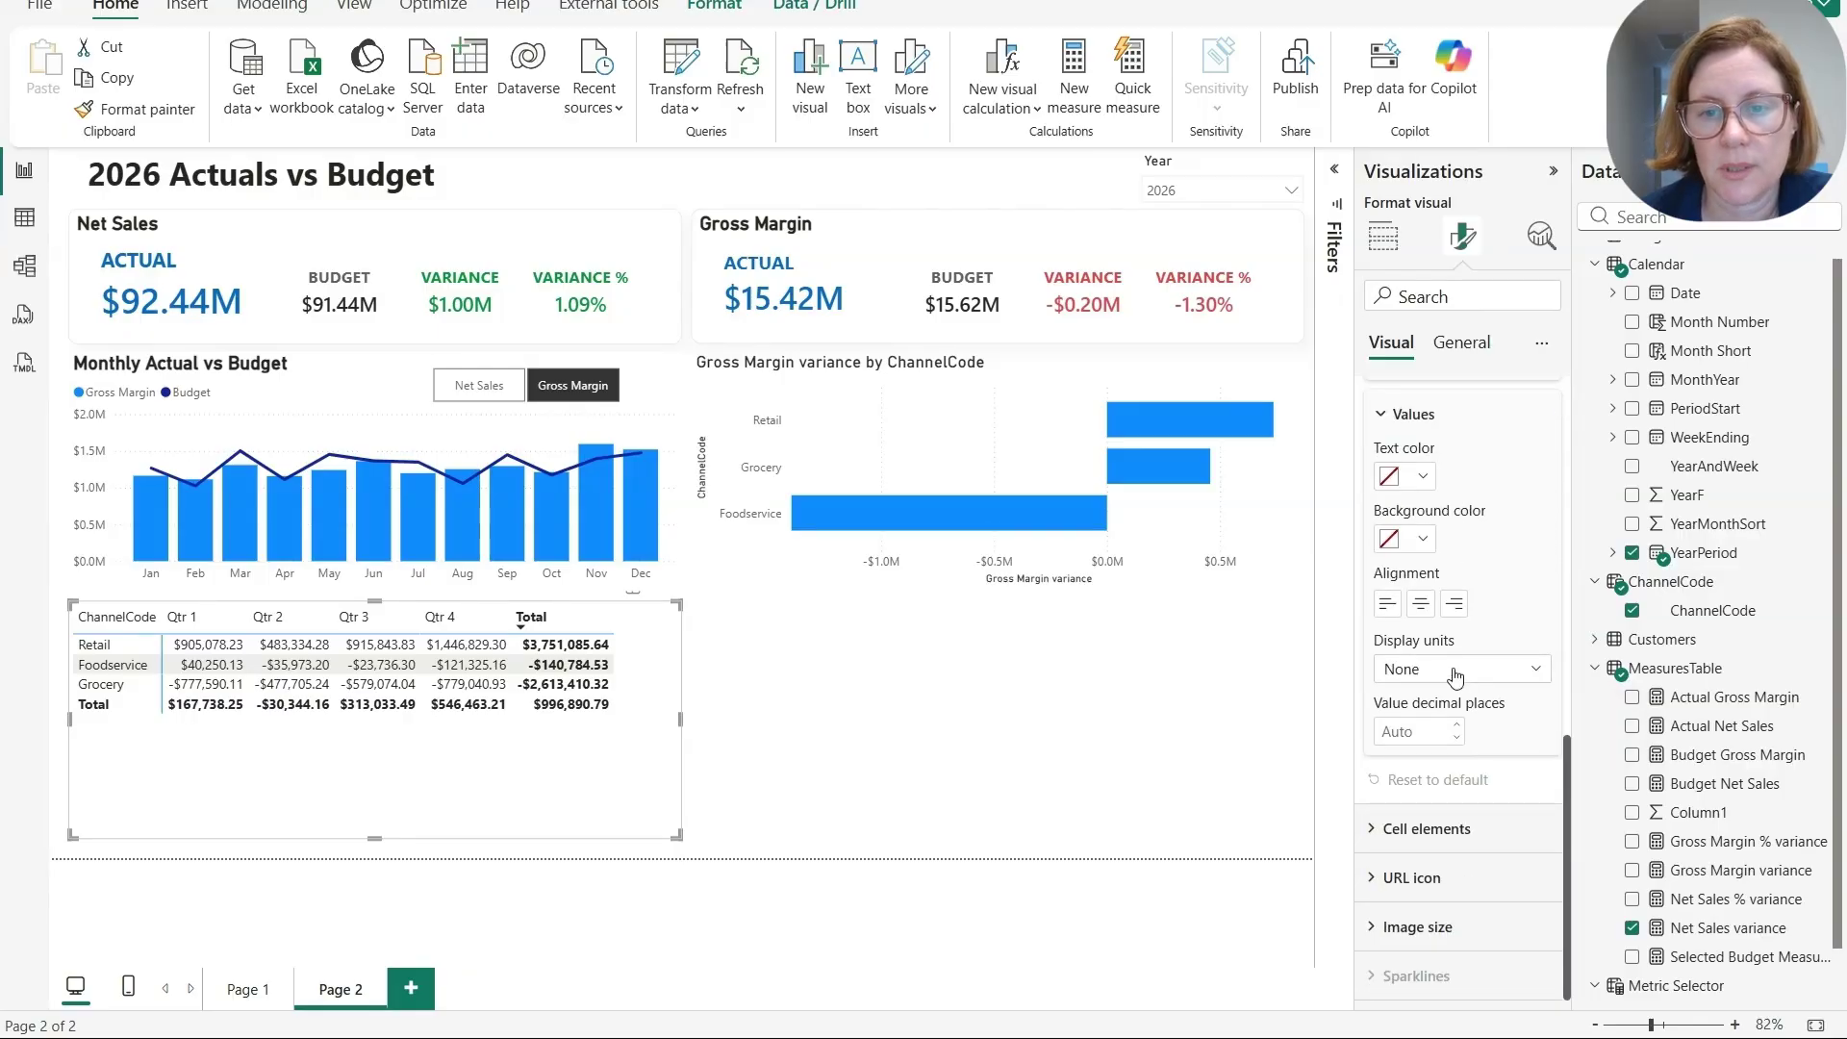
pyautogui.click(1455, 670)
pyautogui.click(1414, 754)
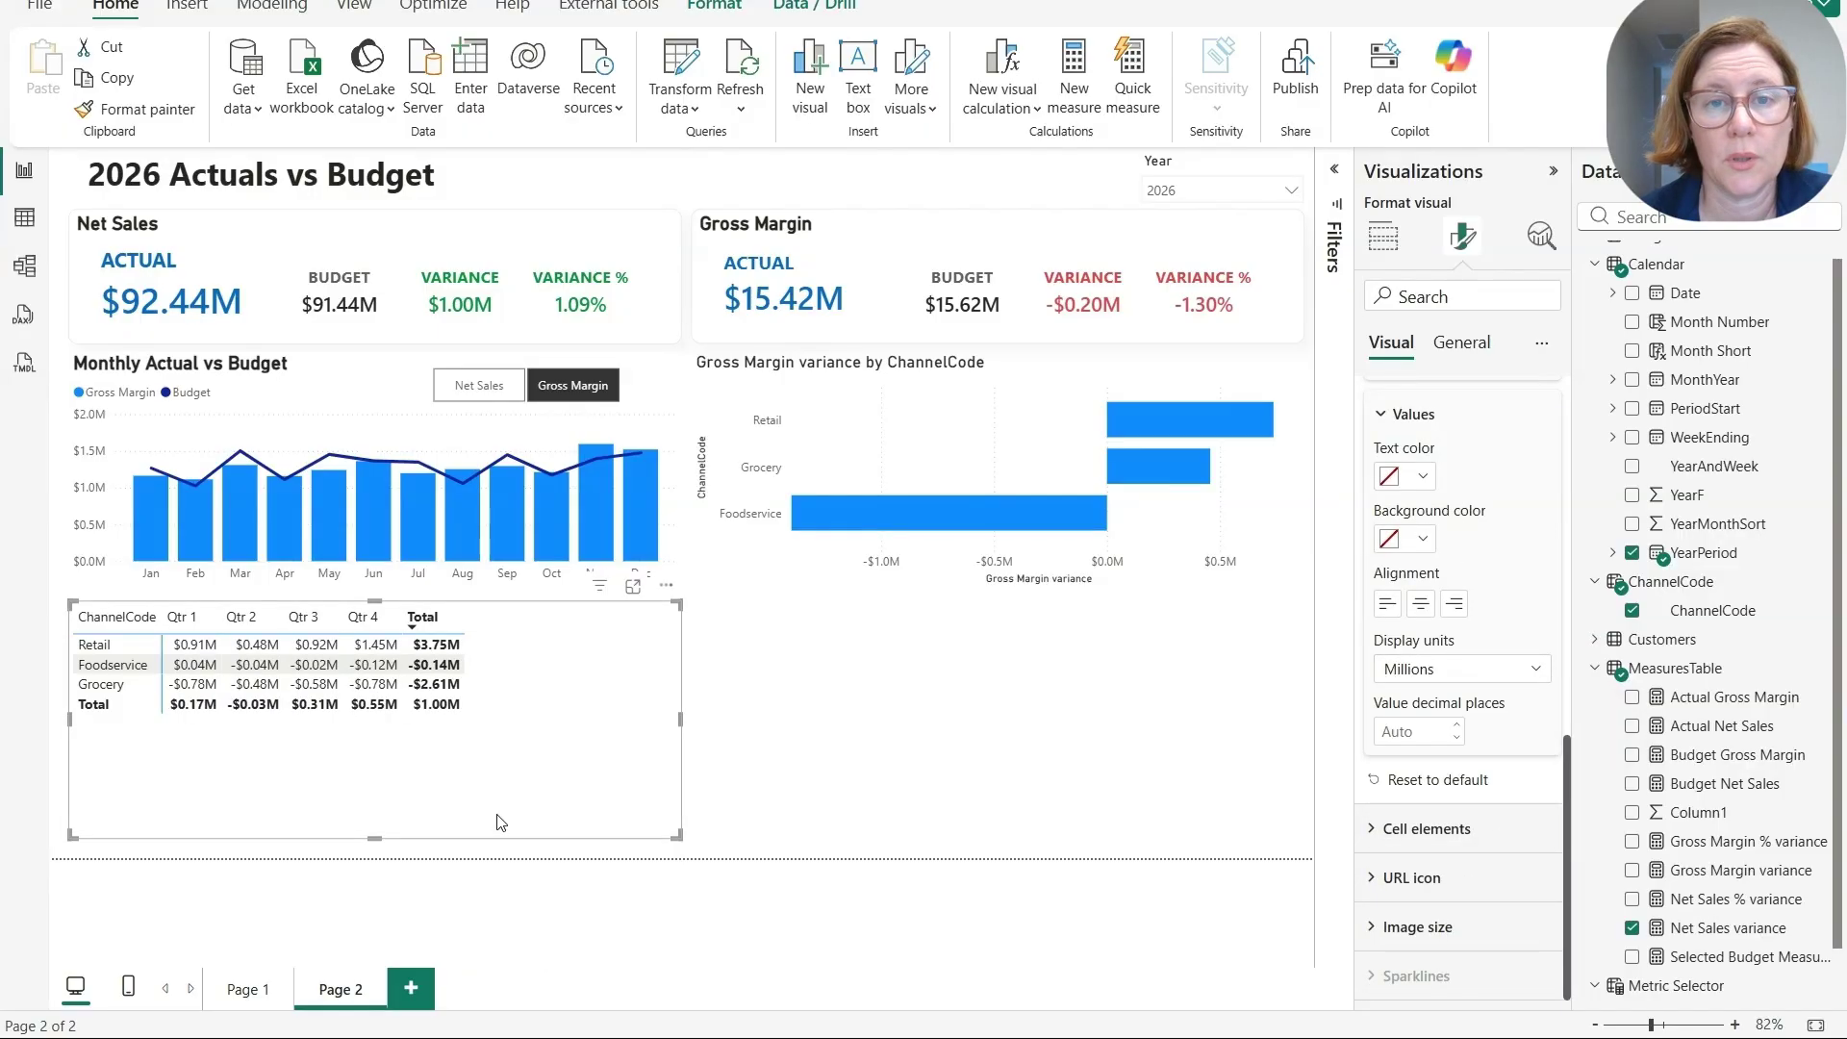
# Apply conditional formatting to the matrix's Net Sales variance, with green for positive and red for negative values
pyautogui.click(1382, 236)
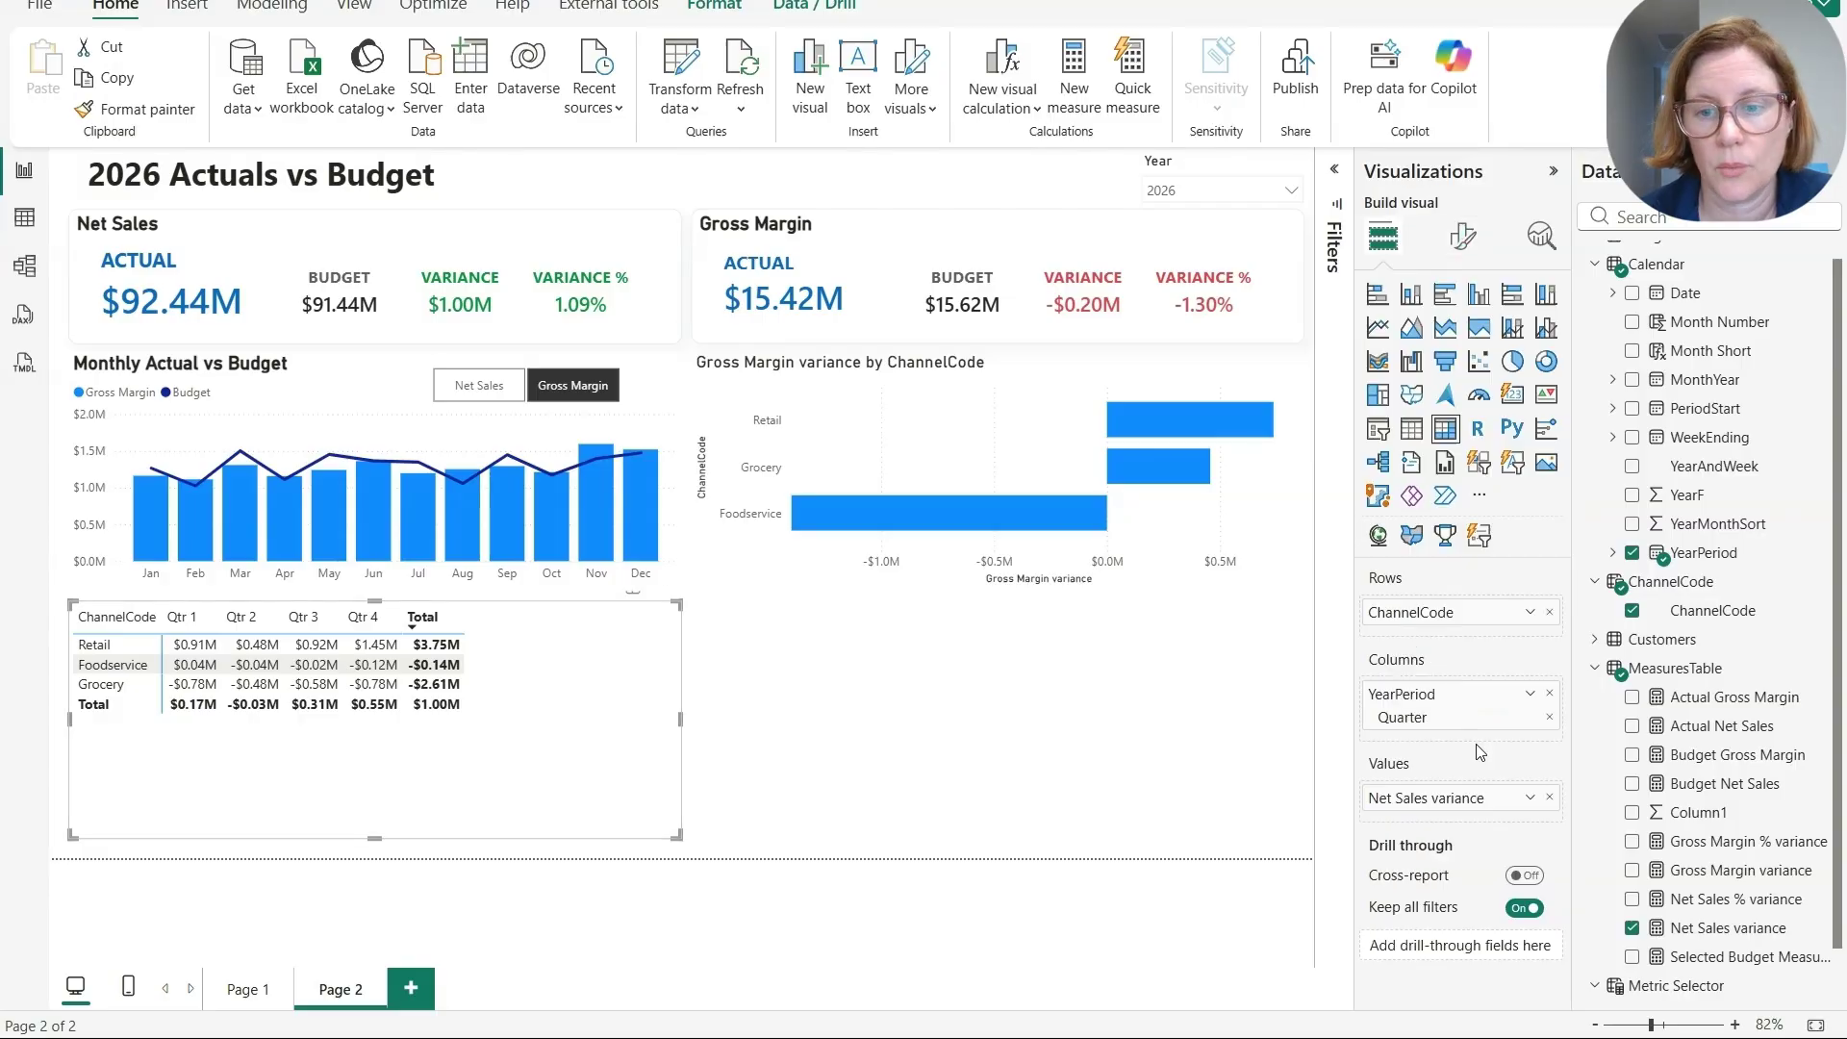
pyautogui.click(1530, 800)
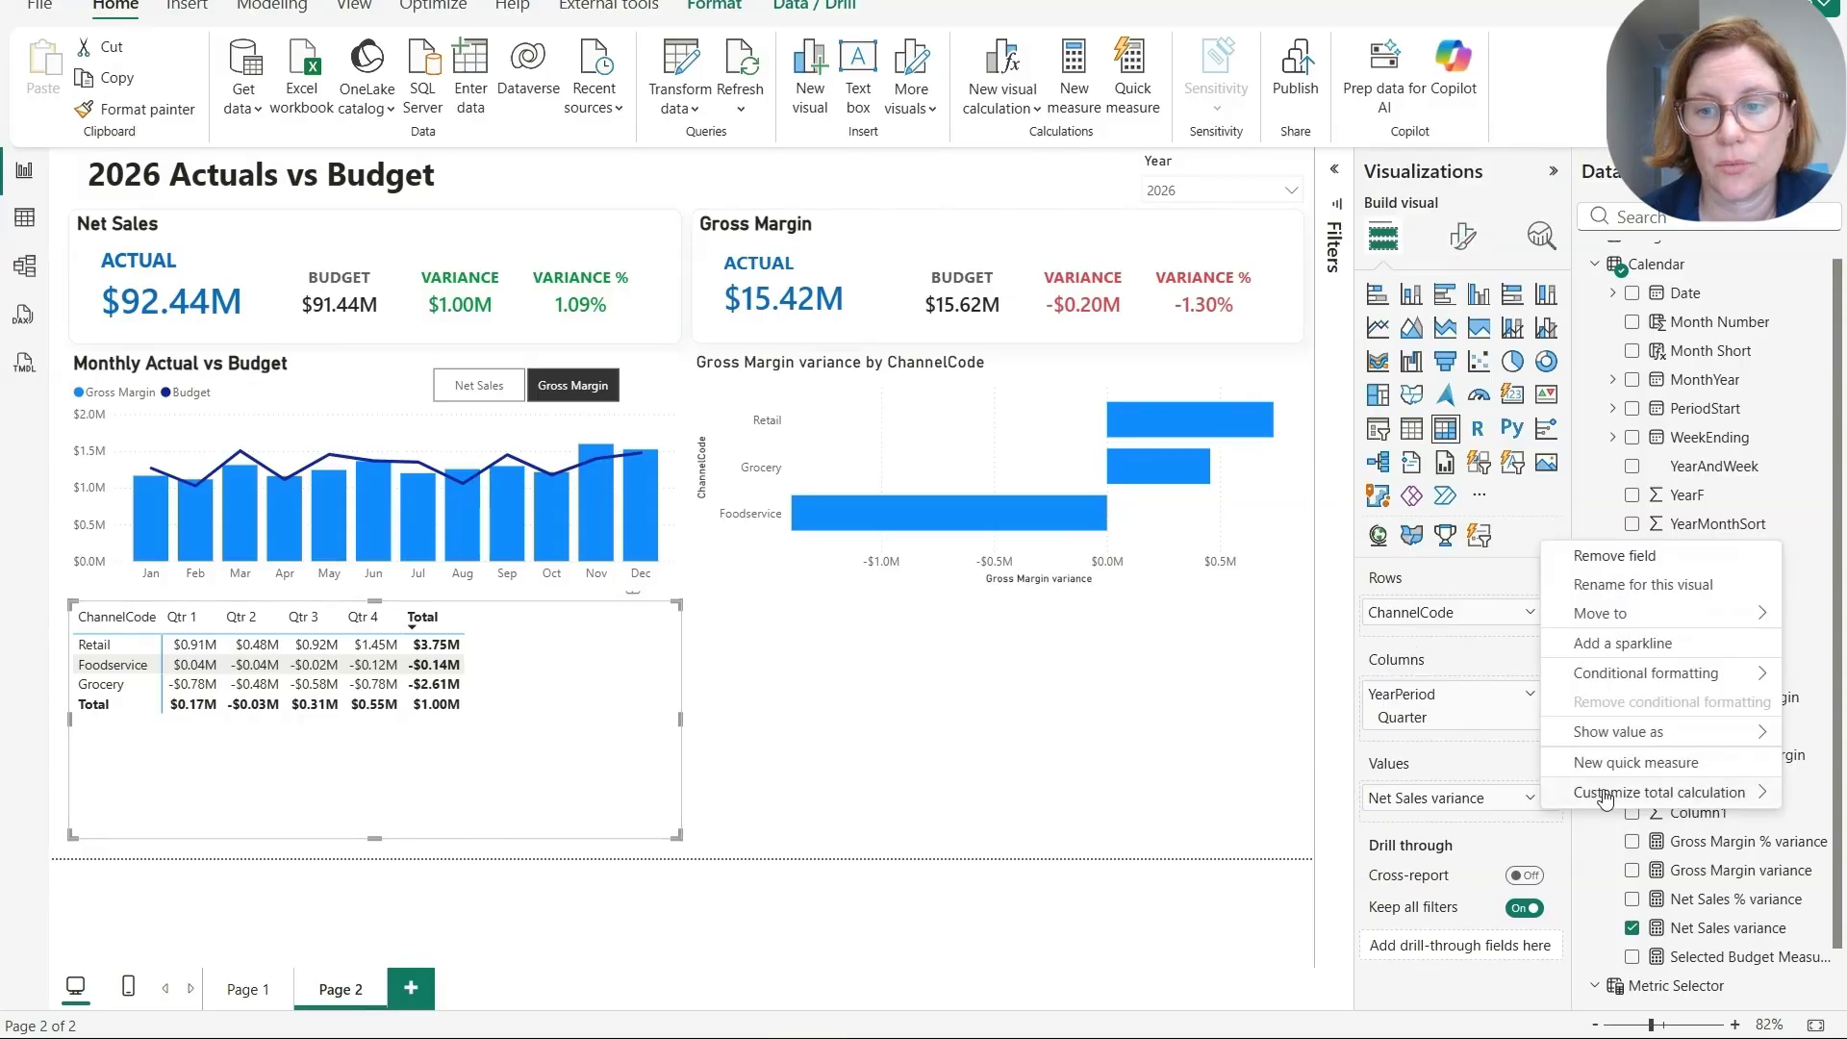
pyautogui.moveTo(1635, 674)
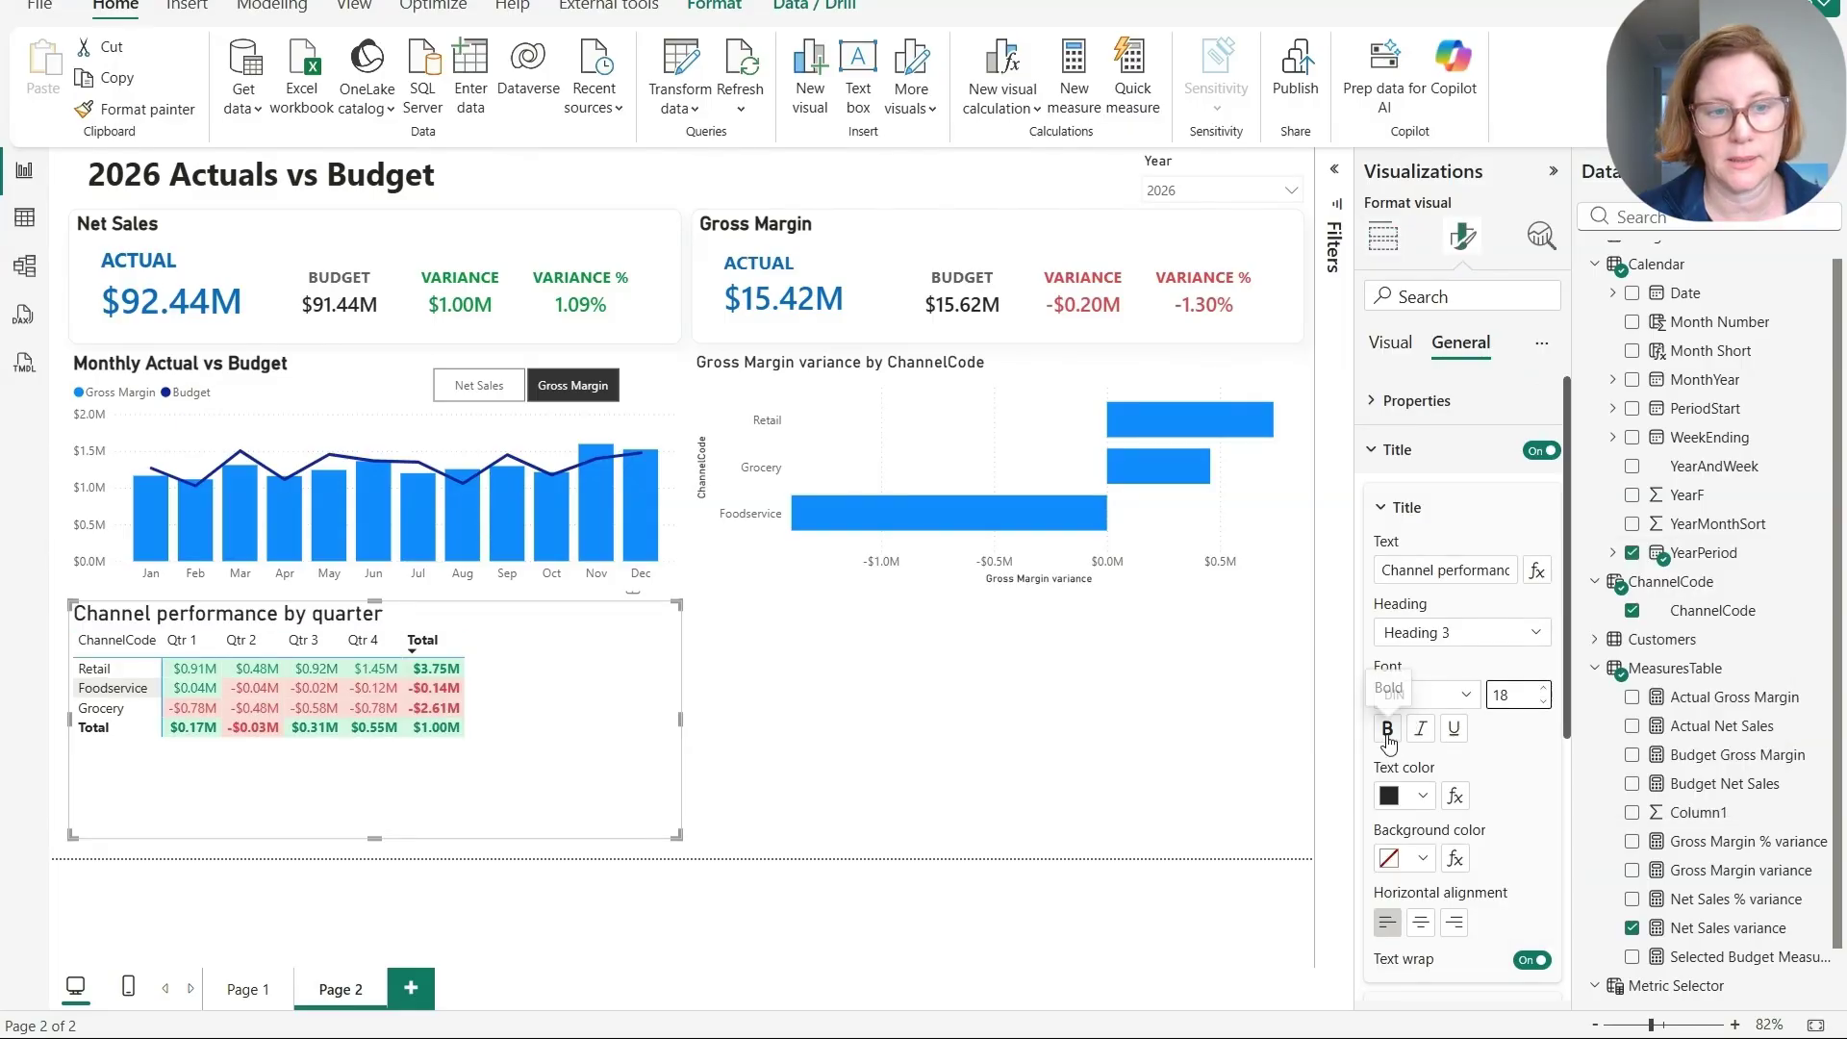
# Bold the matrix title "Channel performance by quarter" and turn on the subtitle "Net Sales variance (Actual v Budget in $M)"
pyautogui.click(1389, 731)
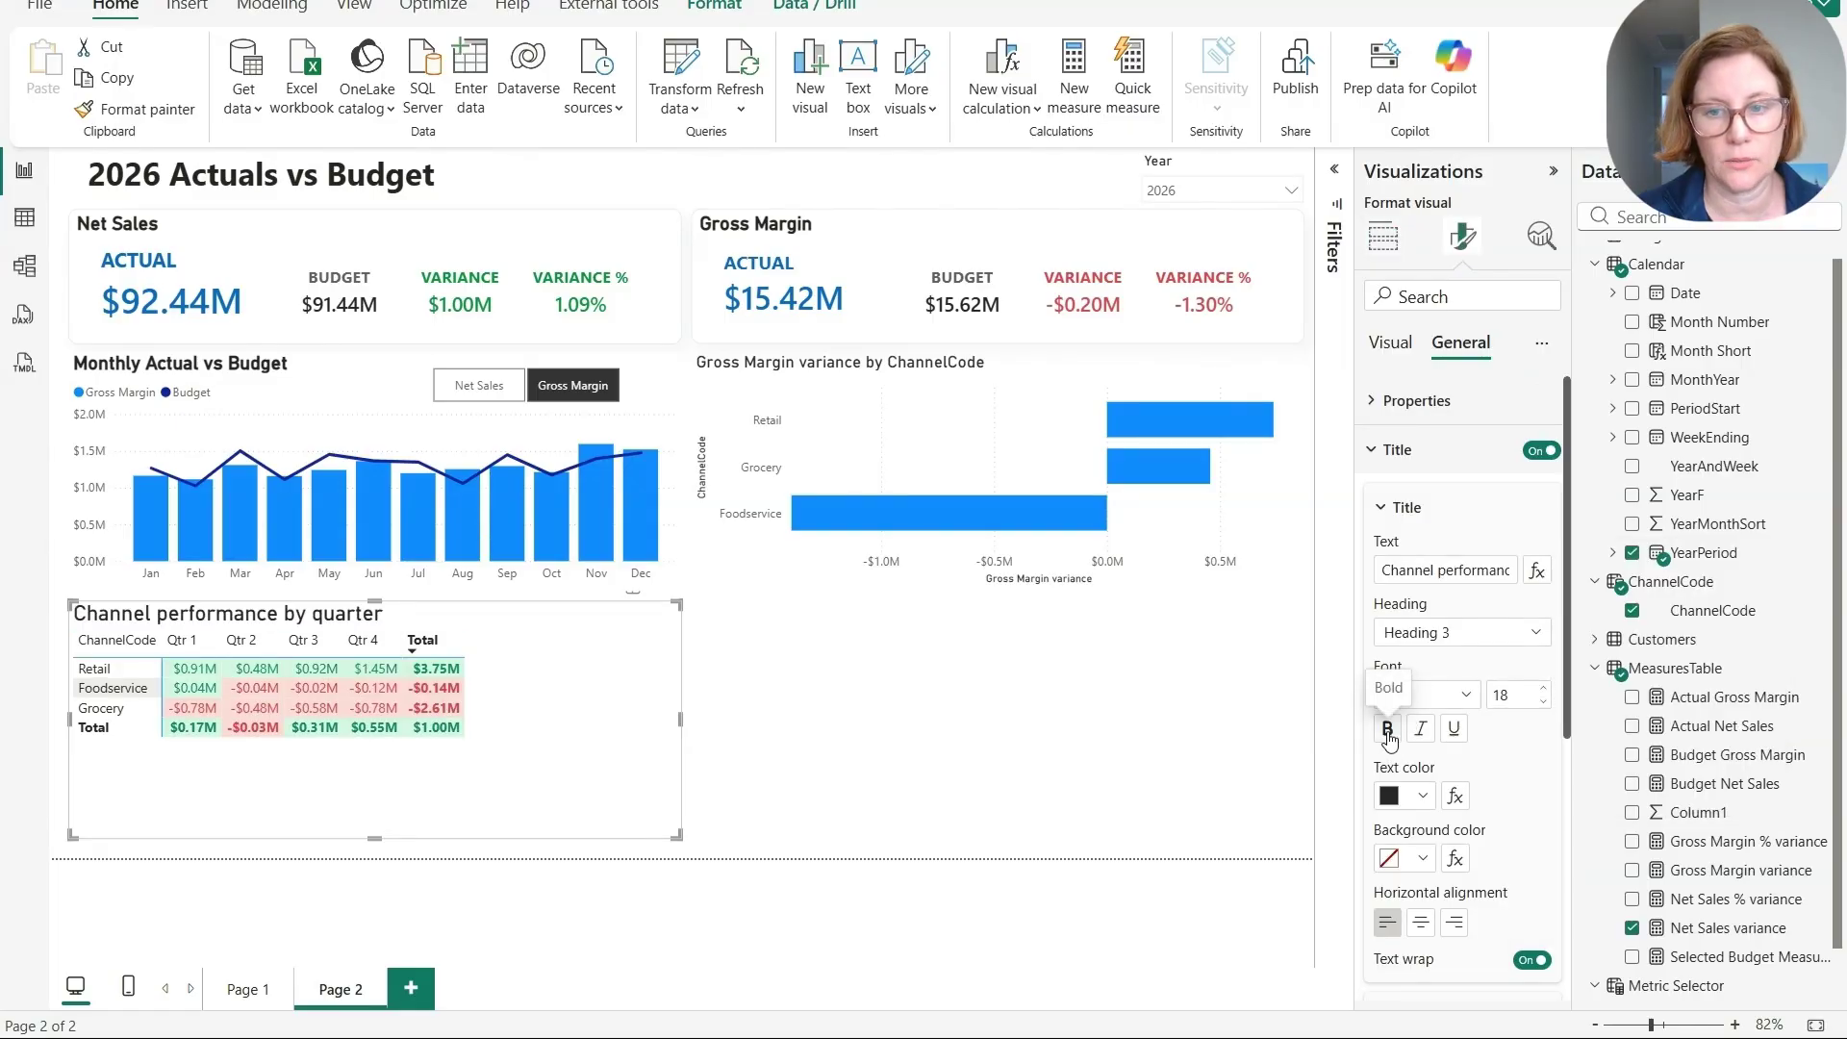
pyautogui.click(1405, 507)
pyautogui.click(1492, 568)
pyautogui.click(1532, 566)
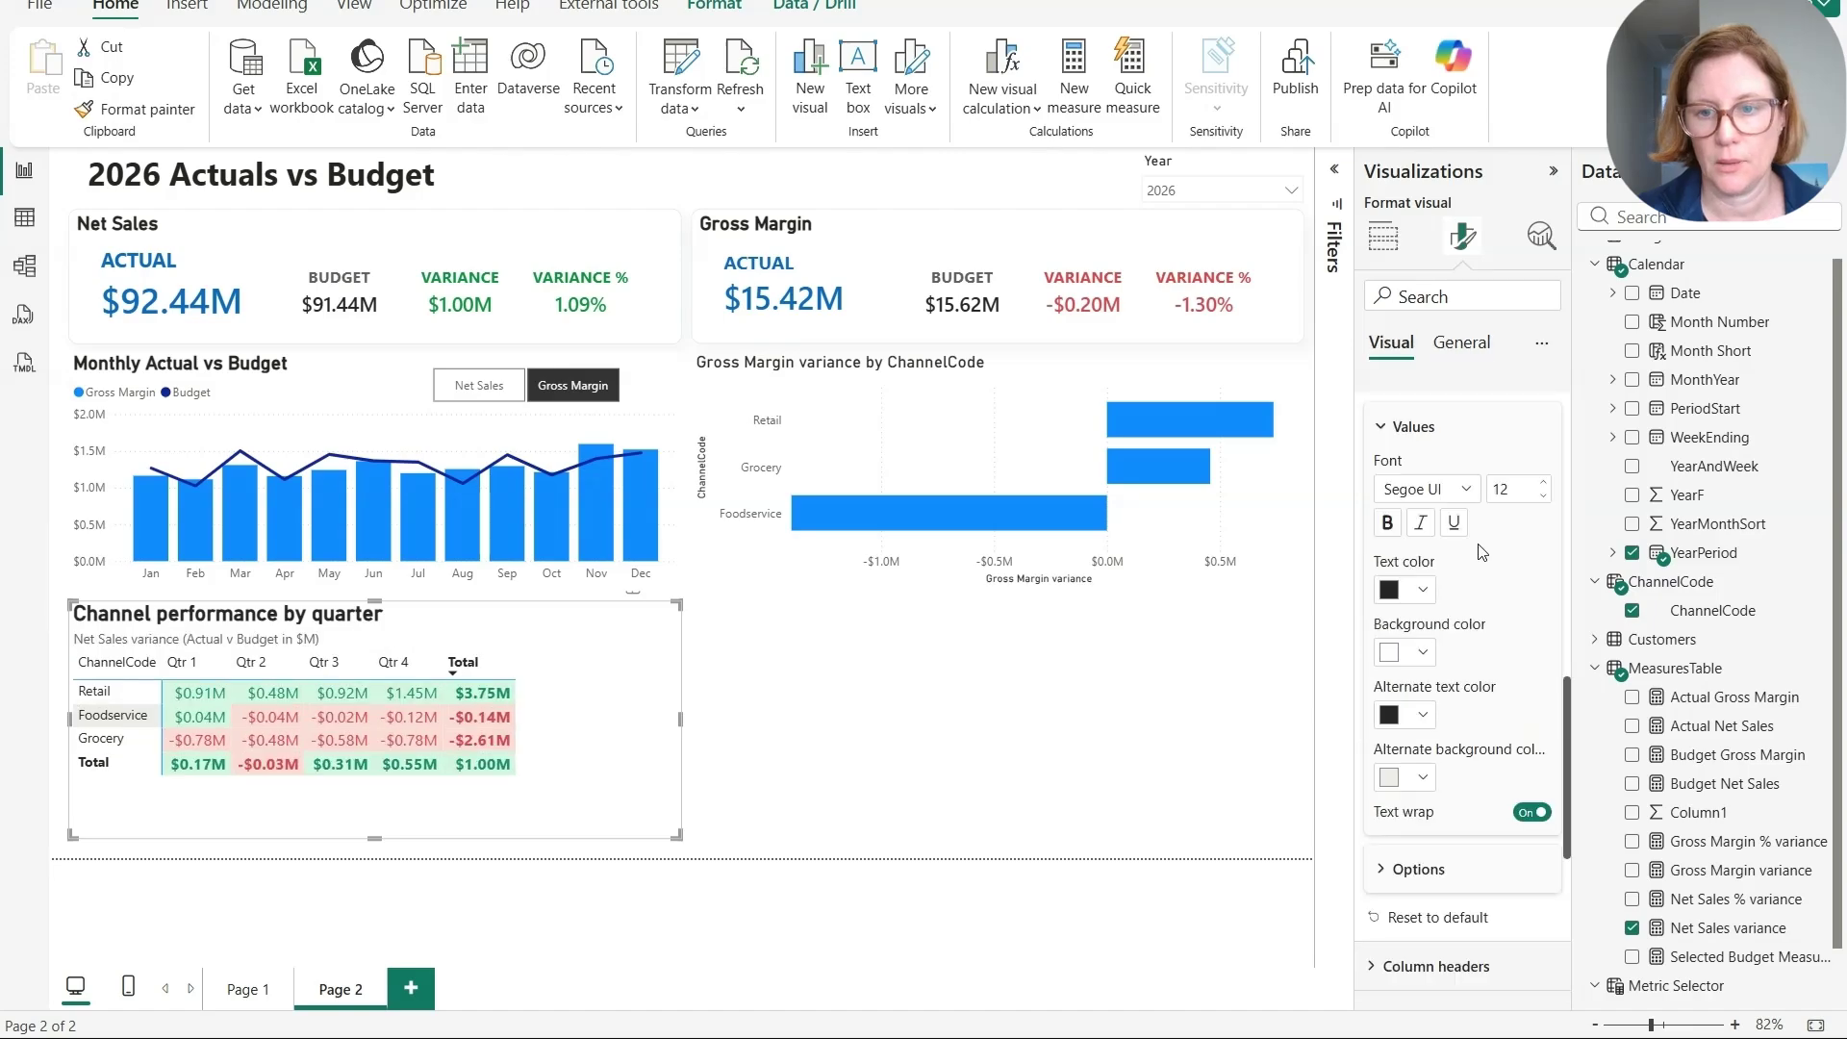
# Bold the matrix values and set the column width auto-size behavior to Grow to fit
pyautogui.click(1388, 524)
pyautogui.scroll(5, 1414, 481)
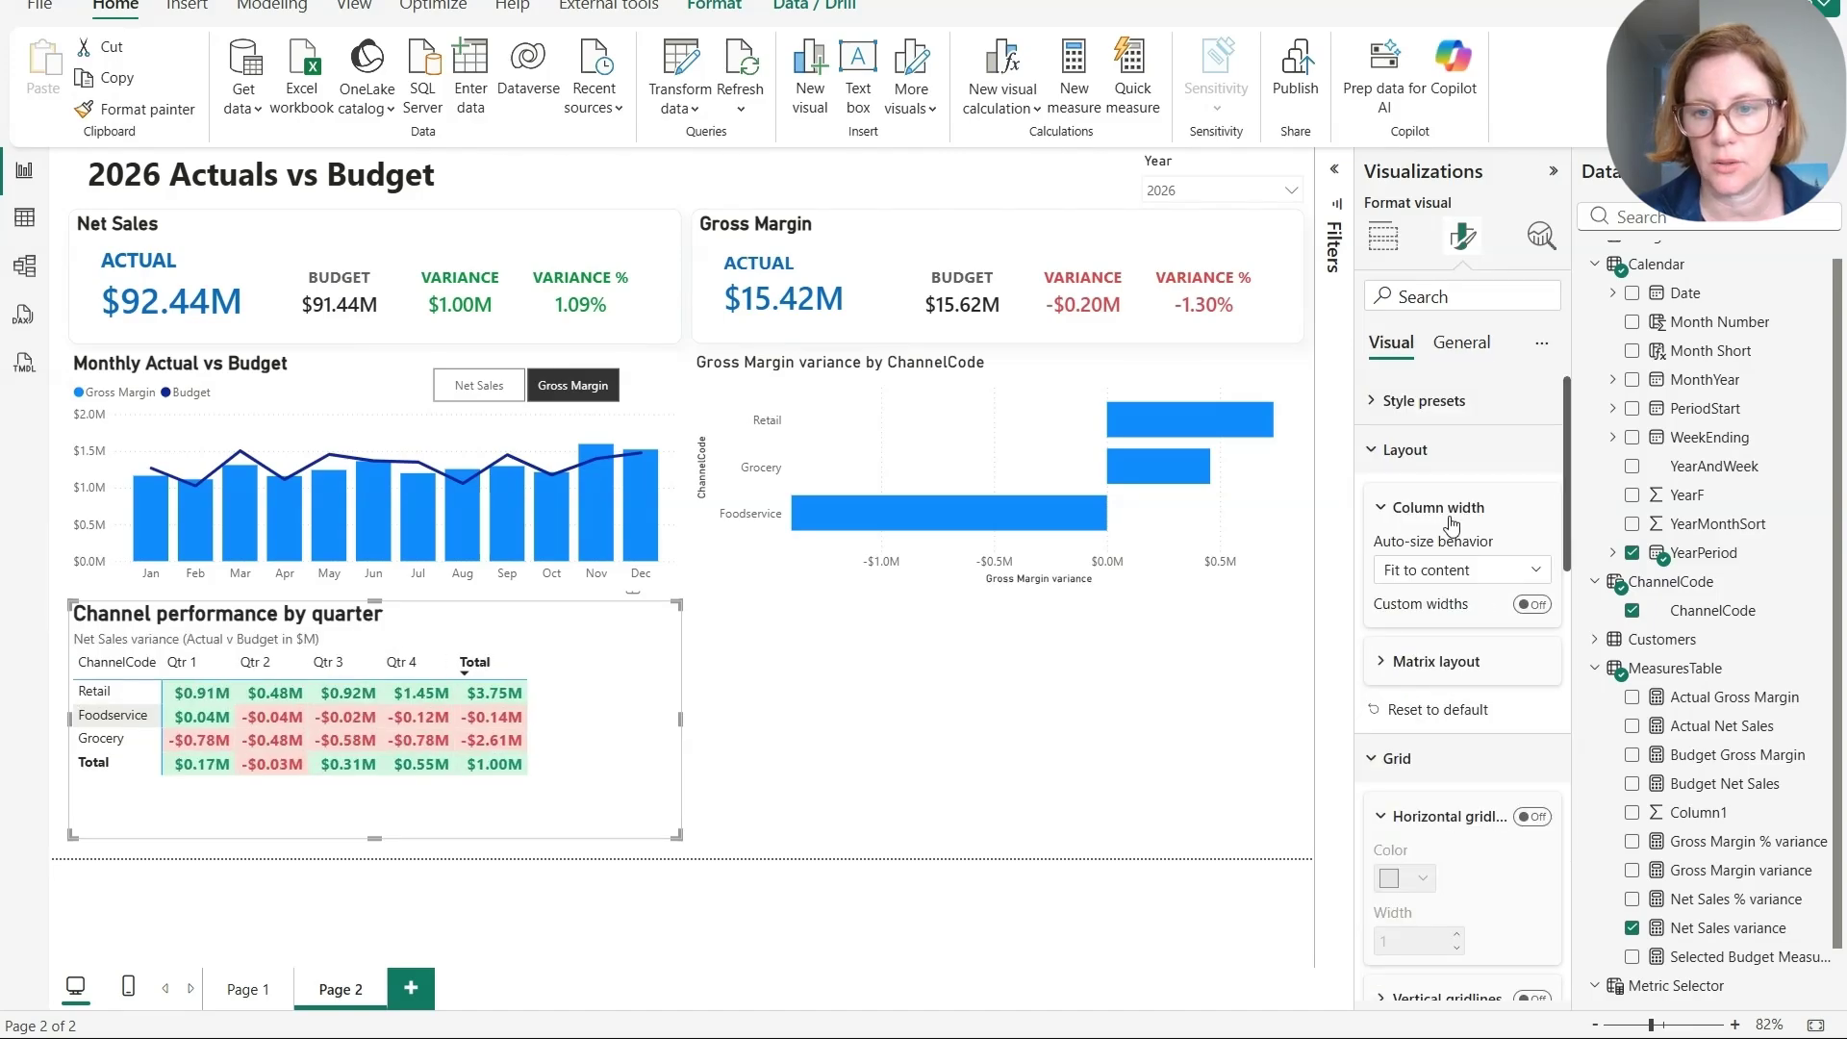
pyautogui.click(1454, 572)
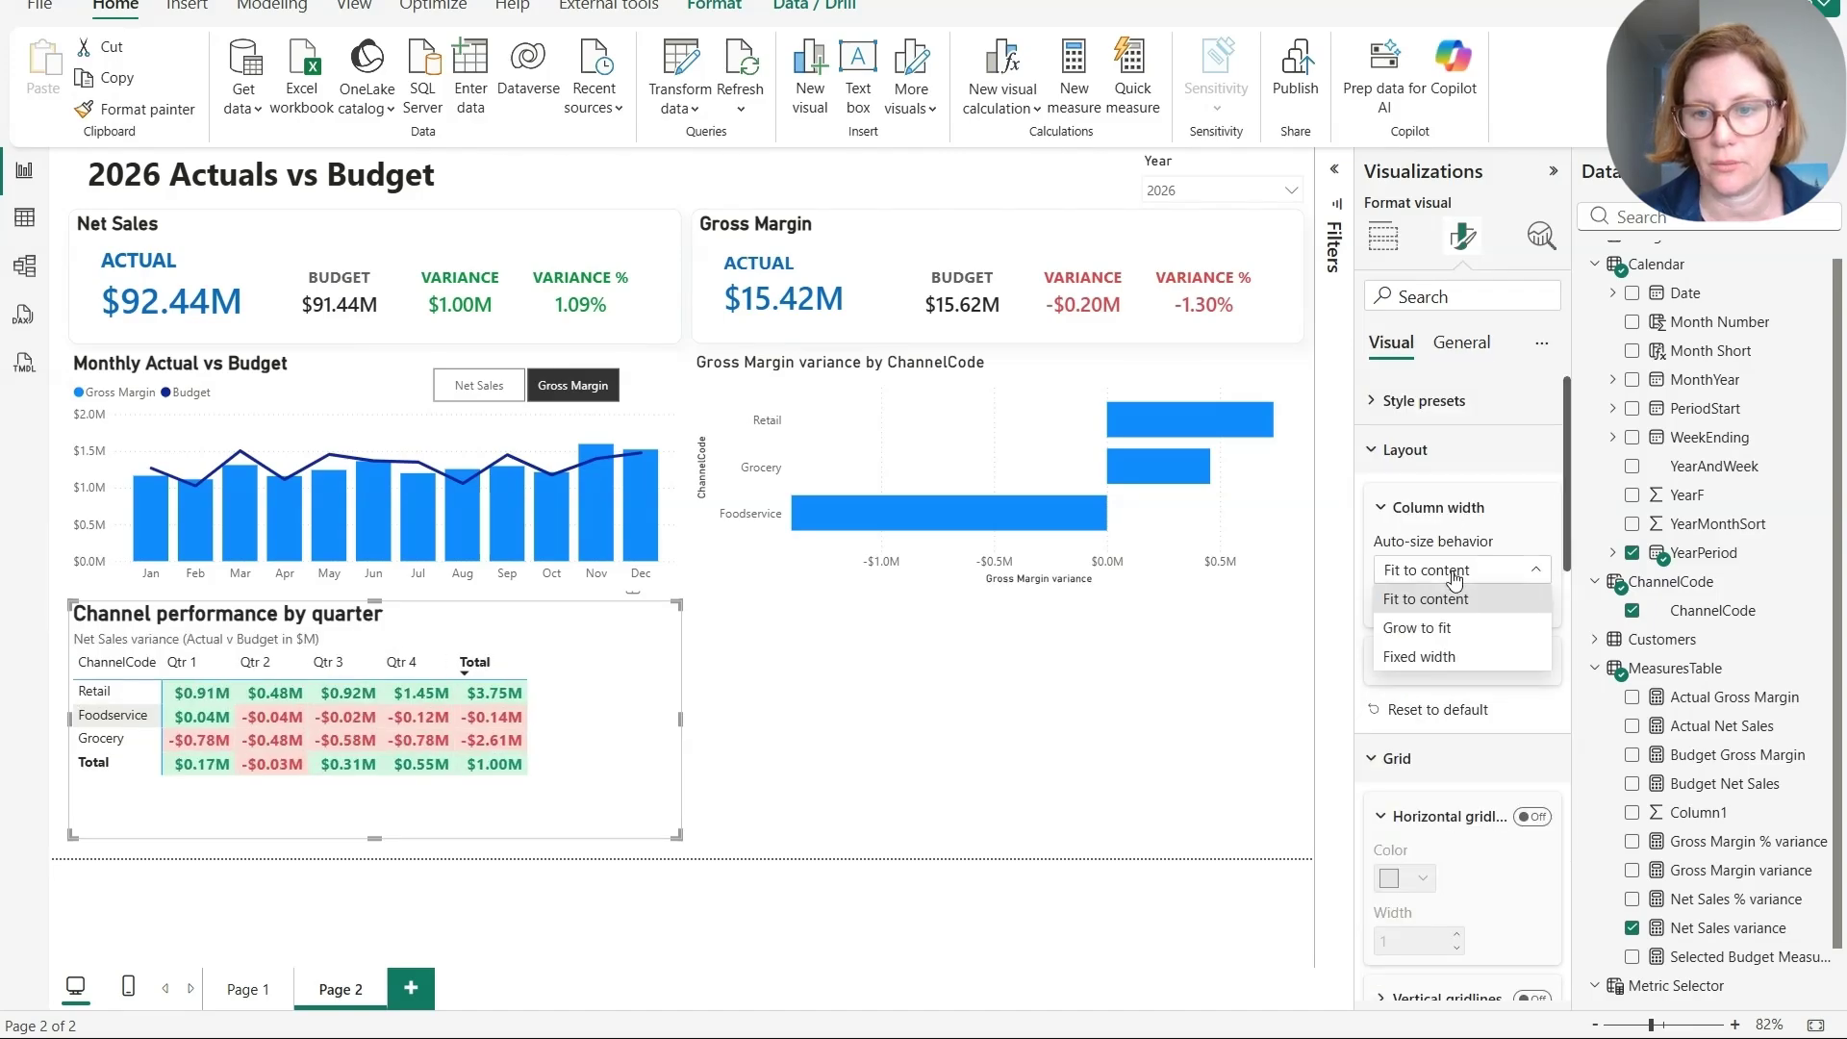
pyautogui.click(1436, 630)
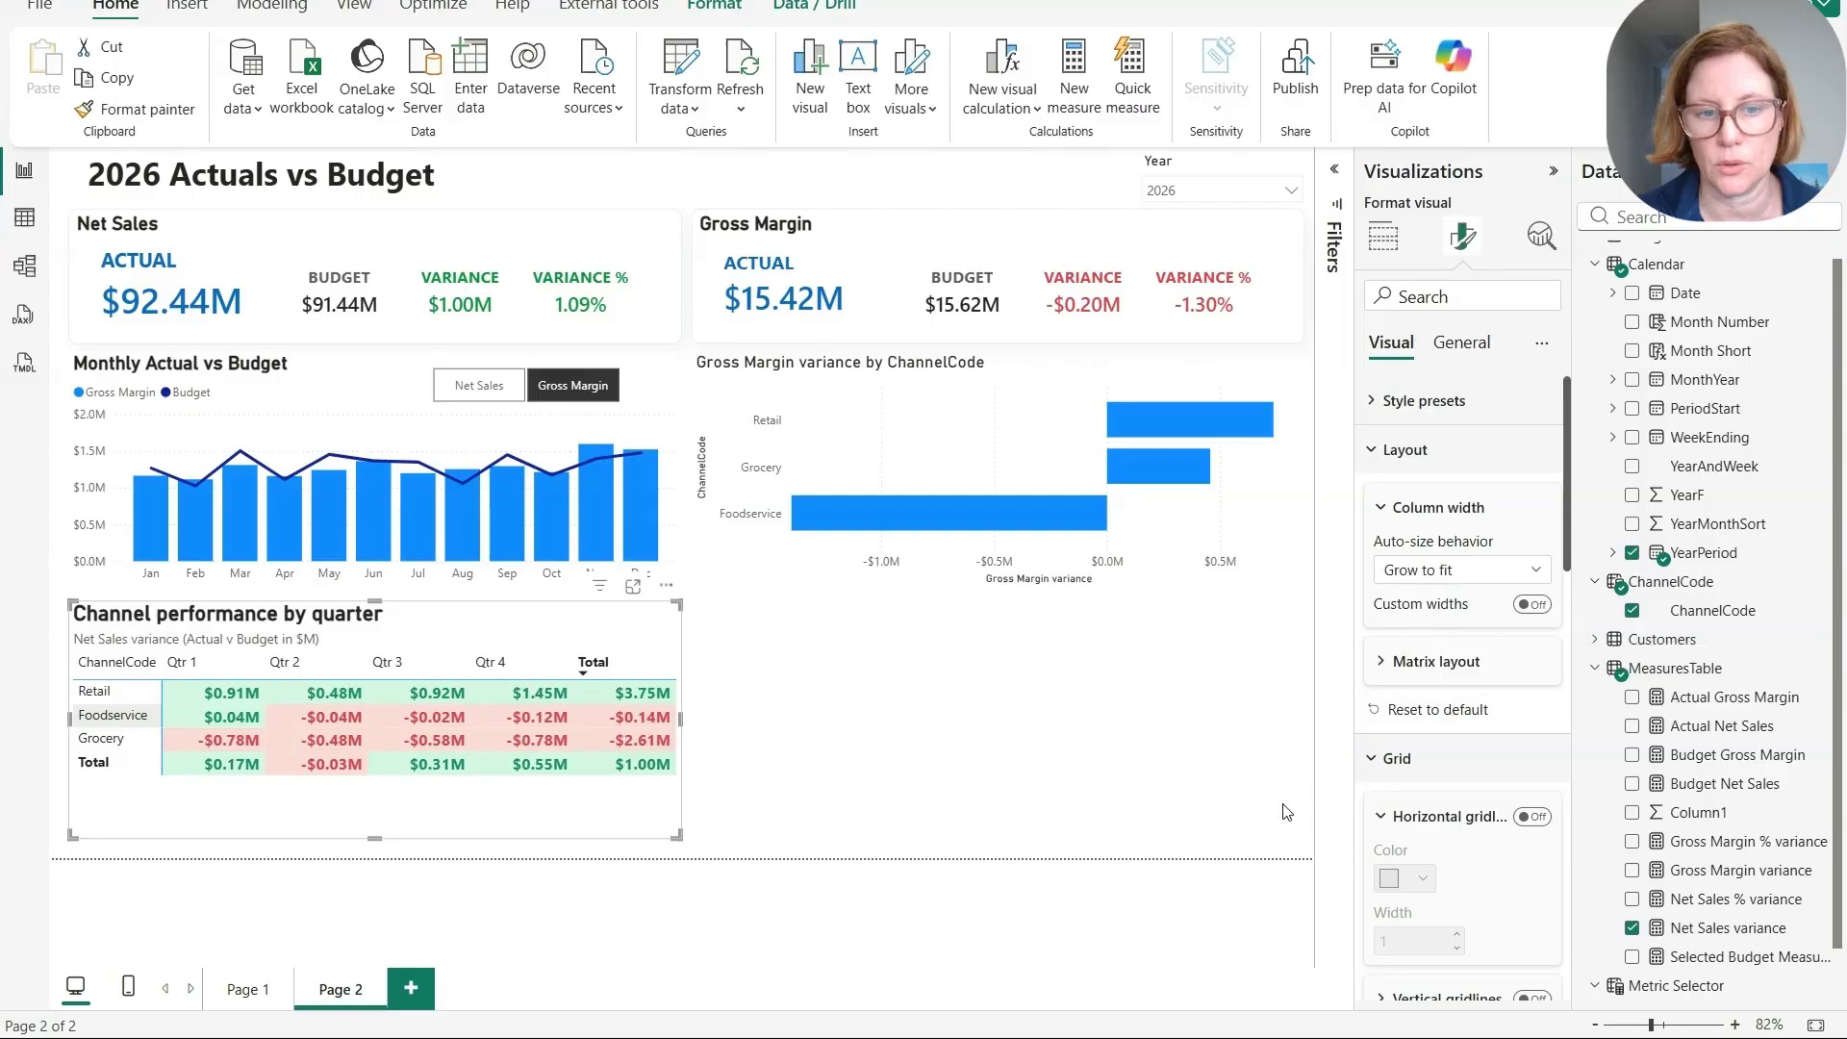
# Change the matrix's grid border color to gray for all sections
pyautogui.click(1418, 452)
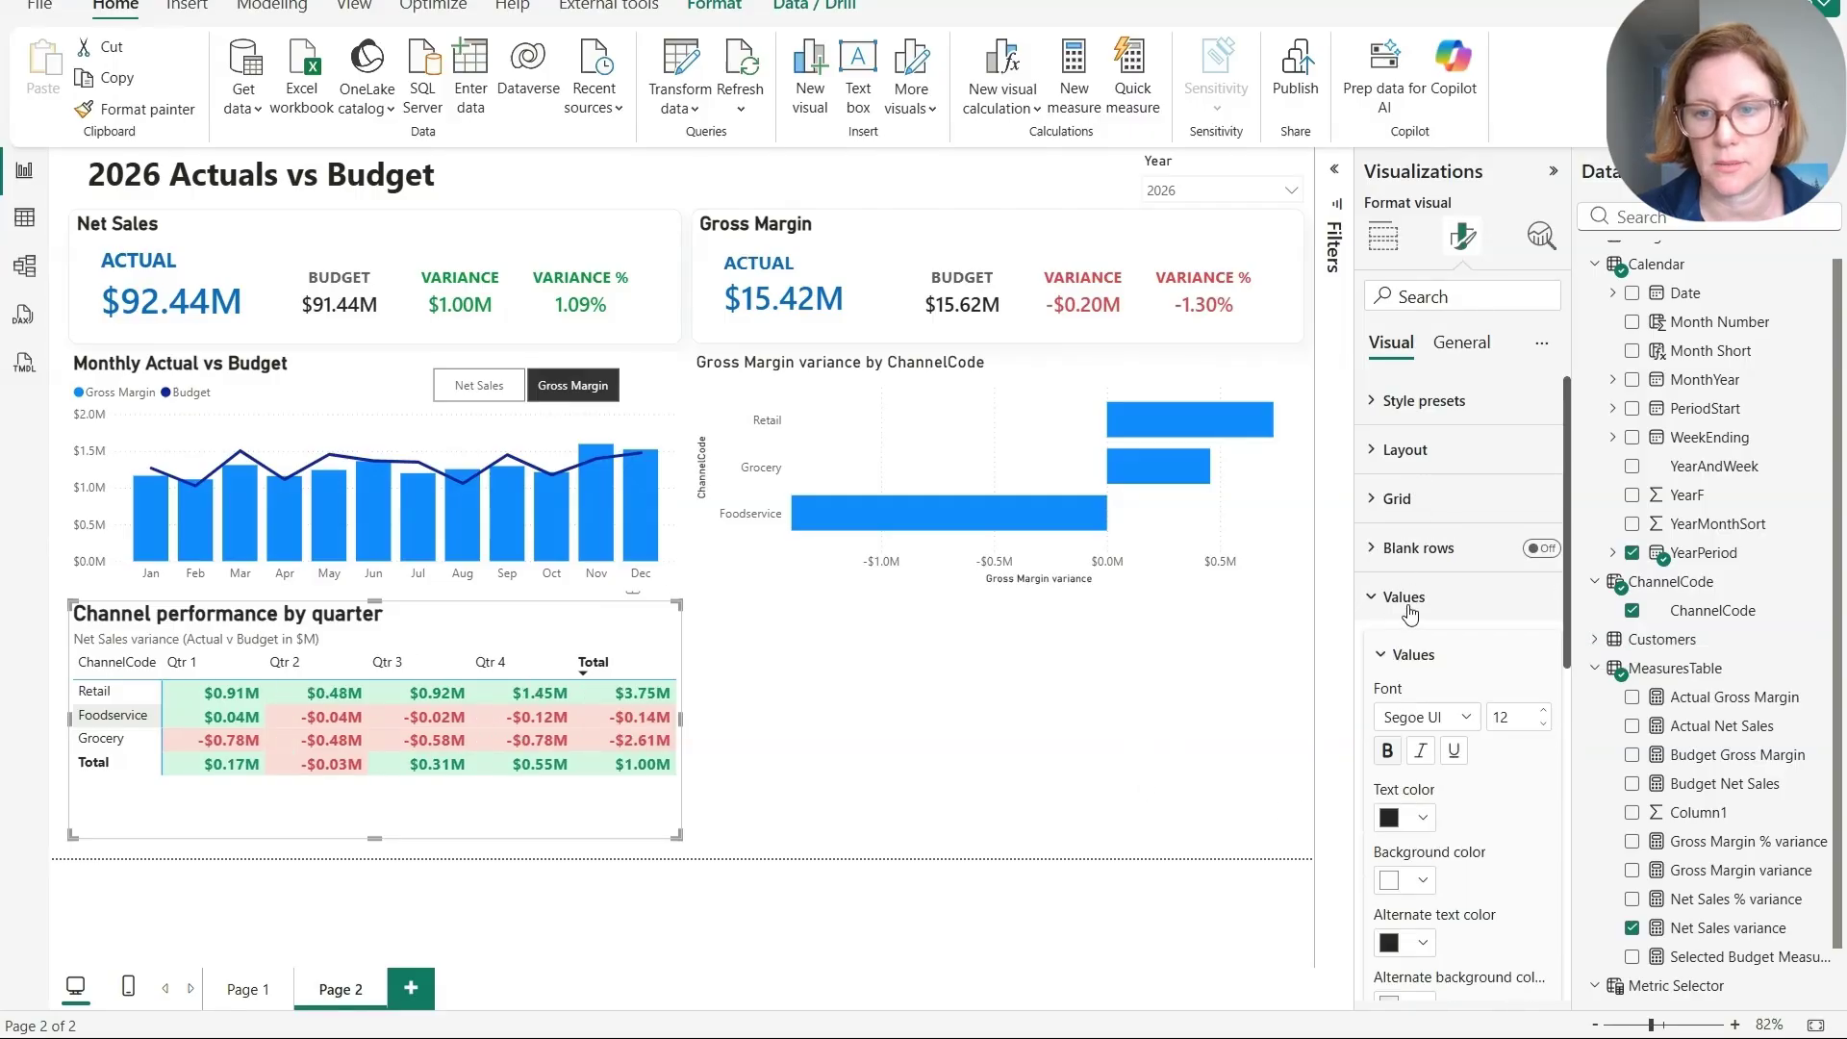
pyautogui.click(1403, 600)
pyautogui.click(1445, 505)
pyautogui.click(1432, 669)
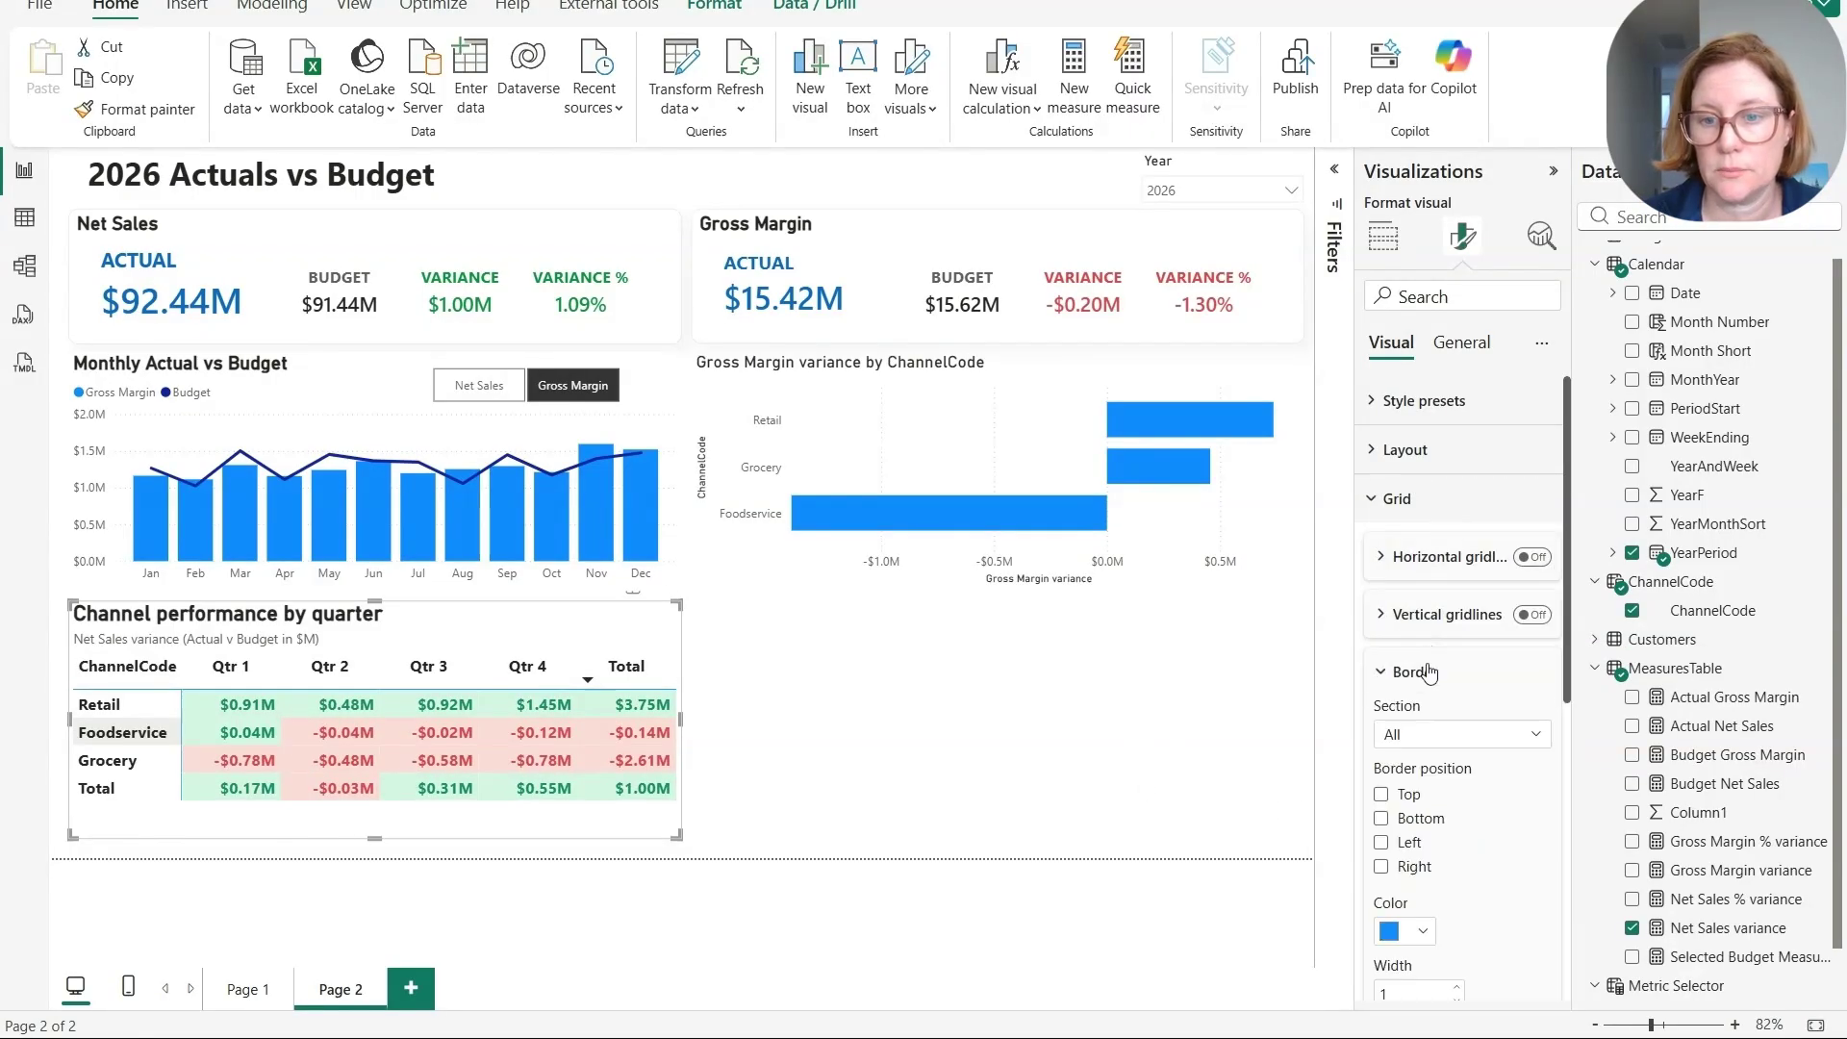
pyautogui.click(1421, 936)
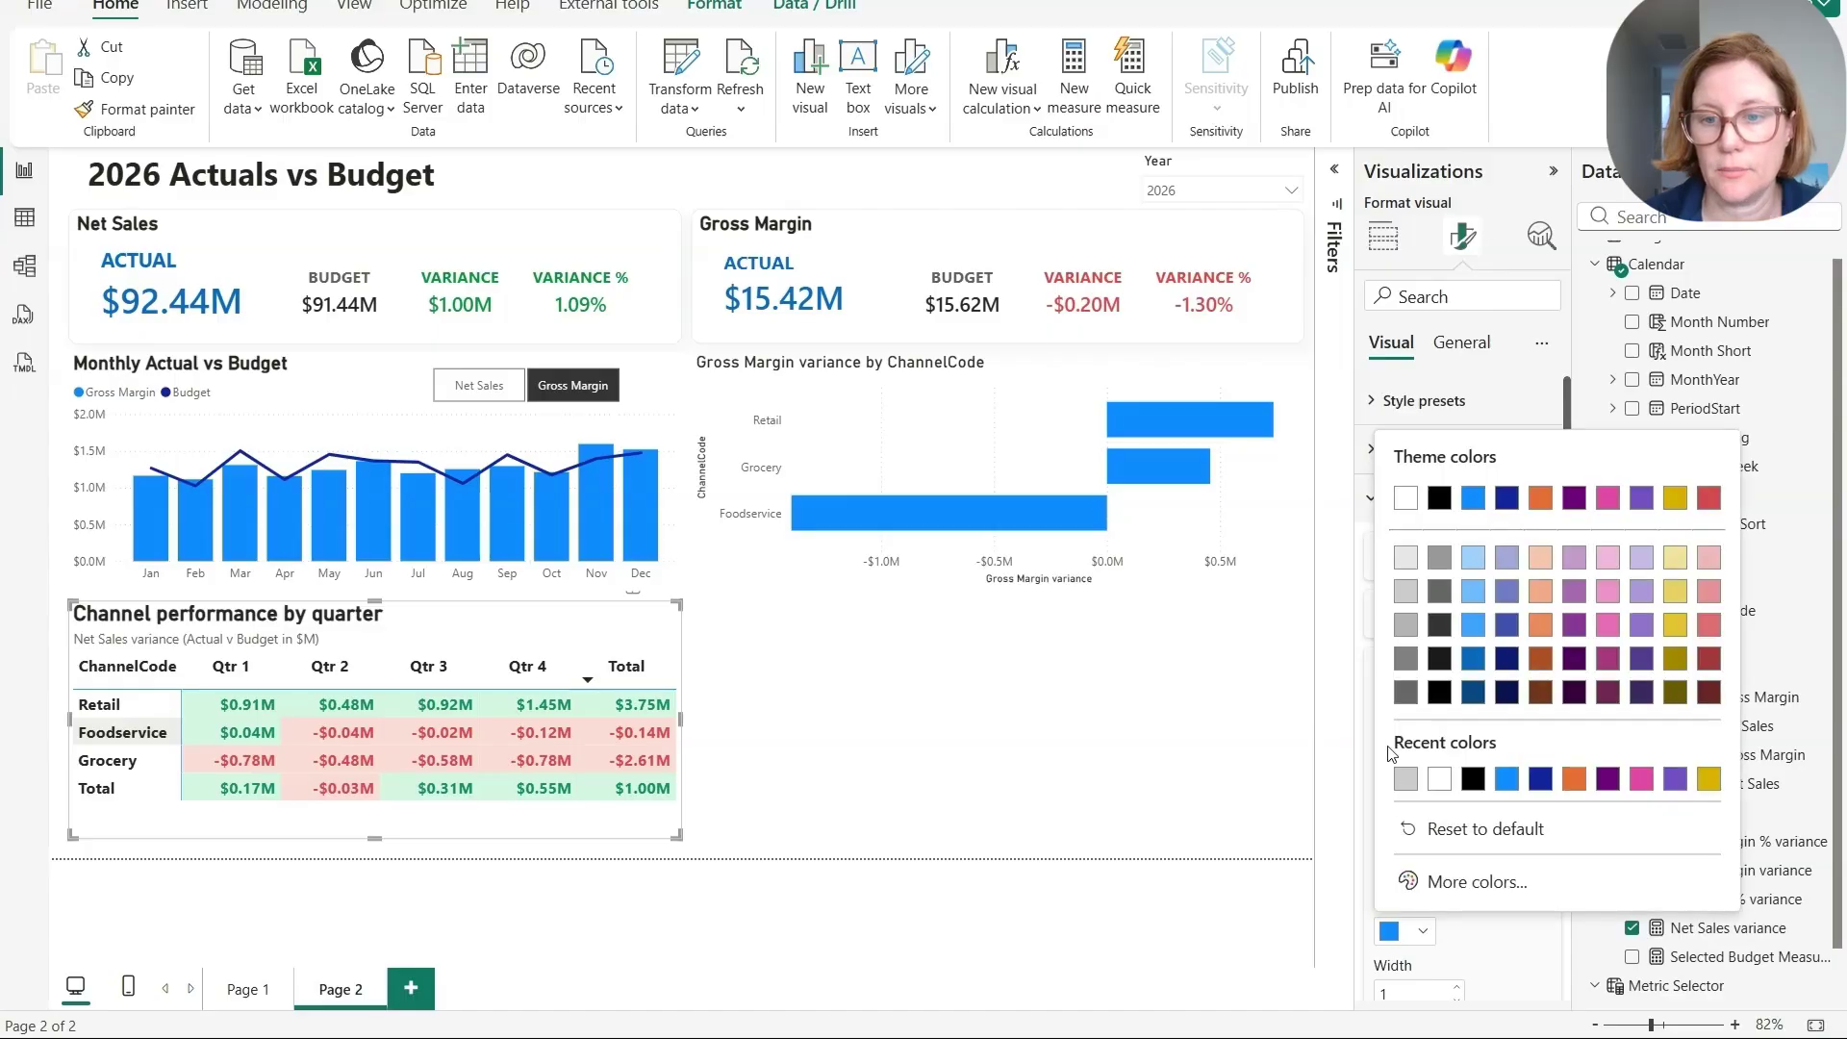
pyautogui.click(1407, 626)
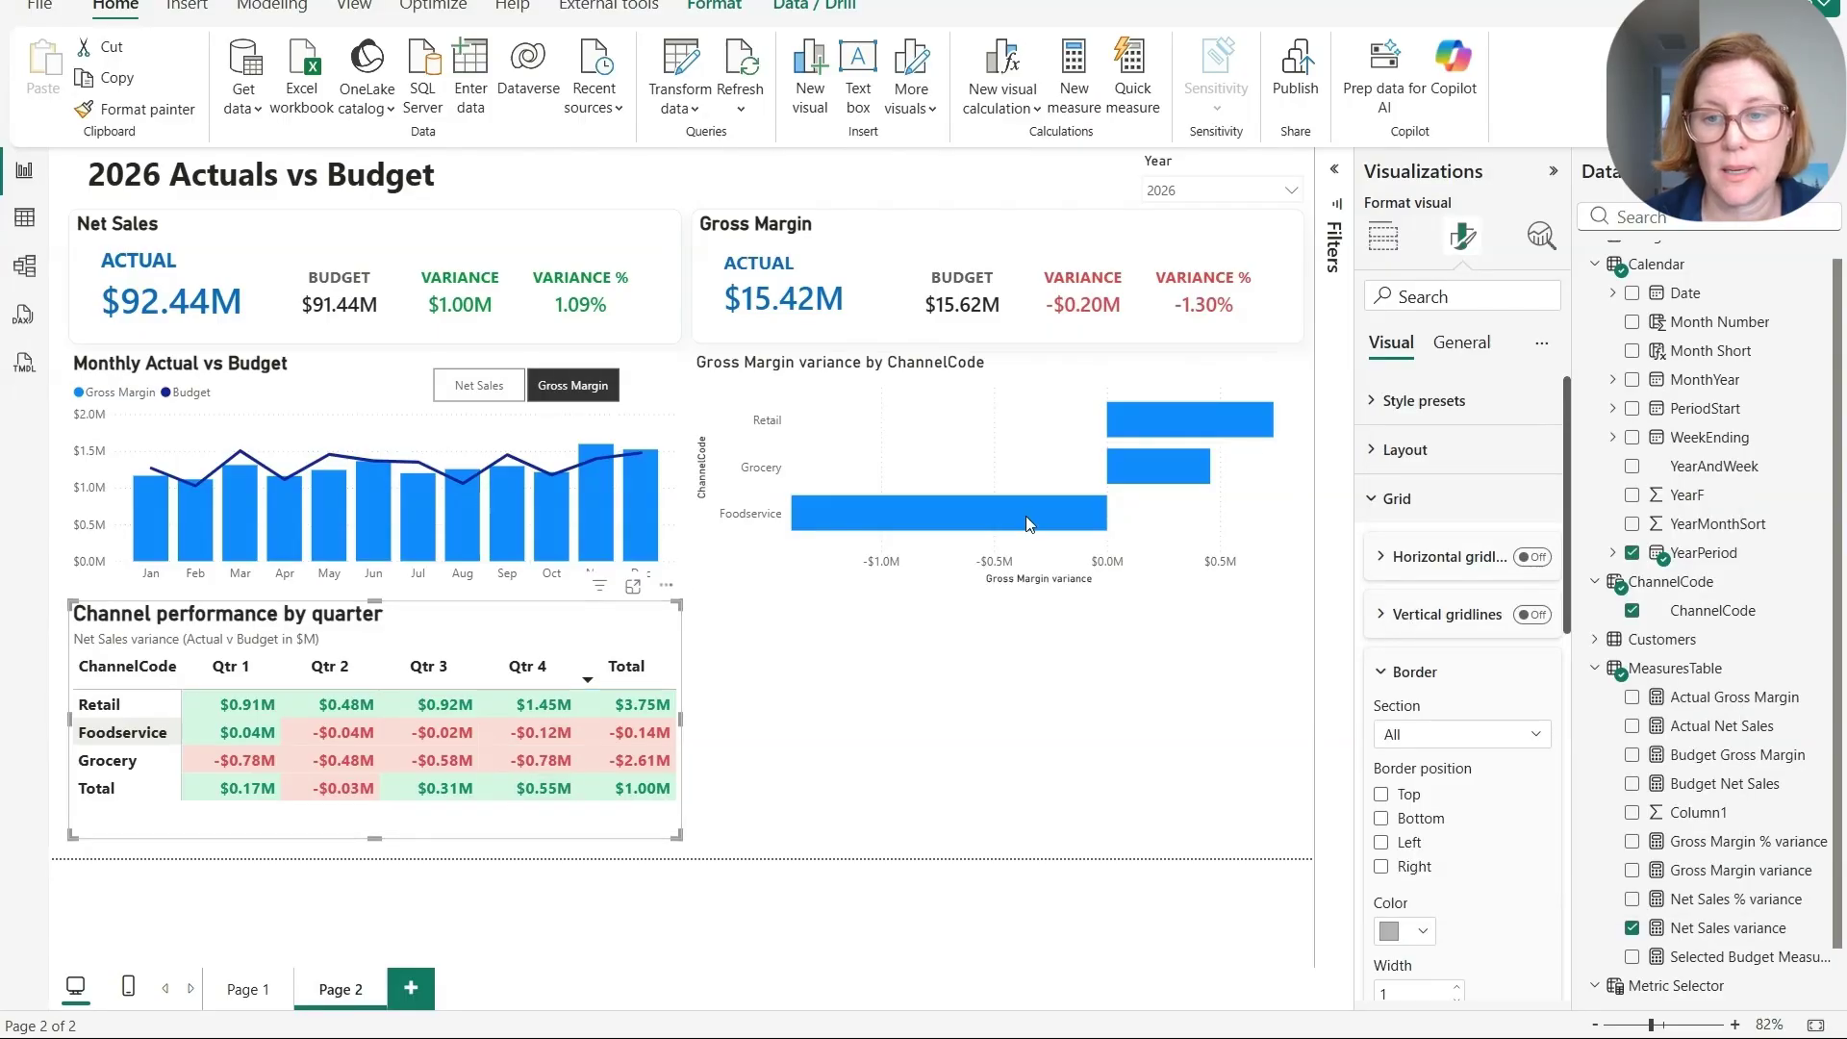
# Set the matrix's row padding to 6 in the grid options
pyautogui.click(1414, 671)
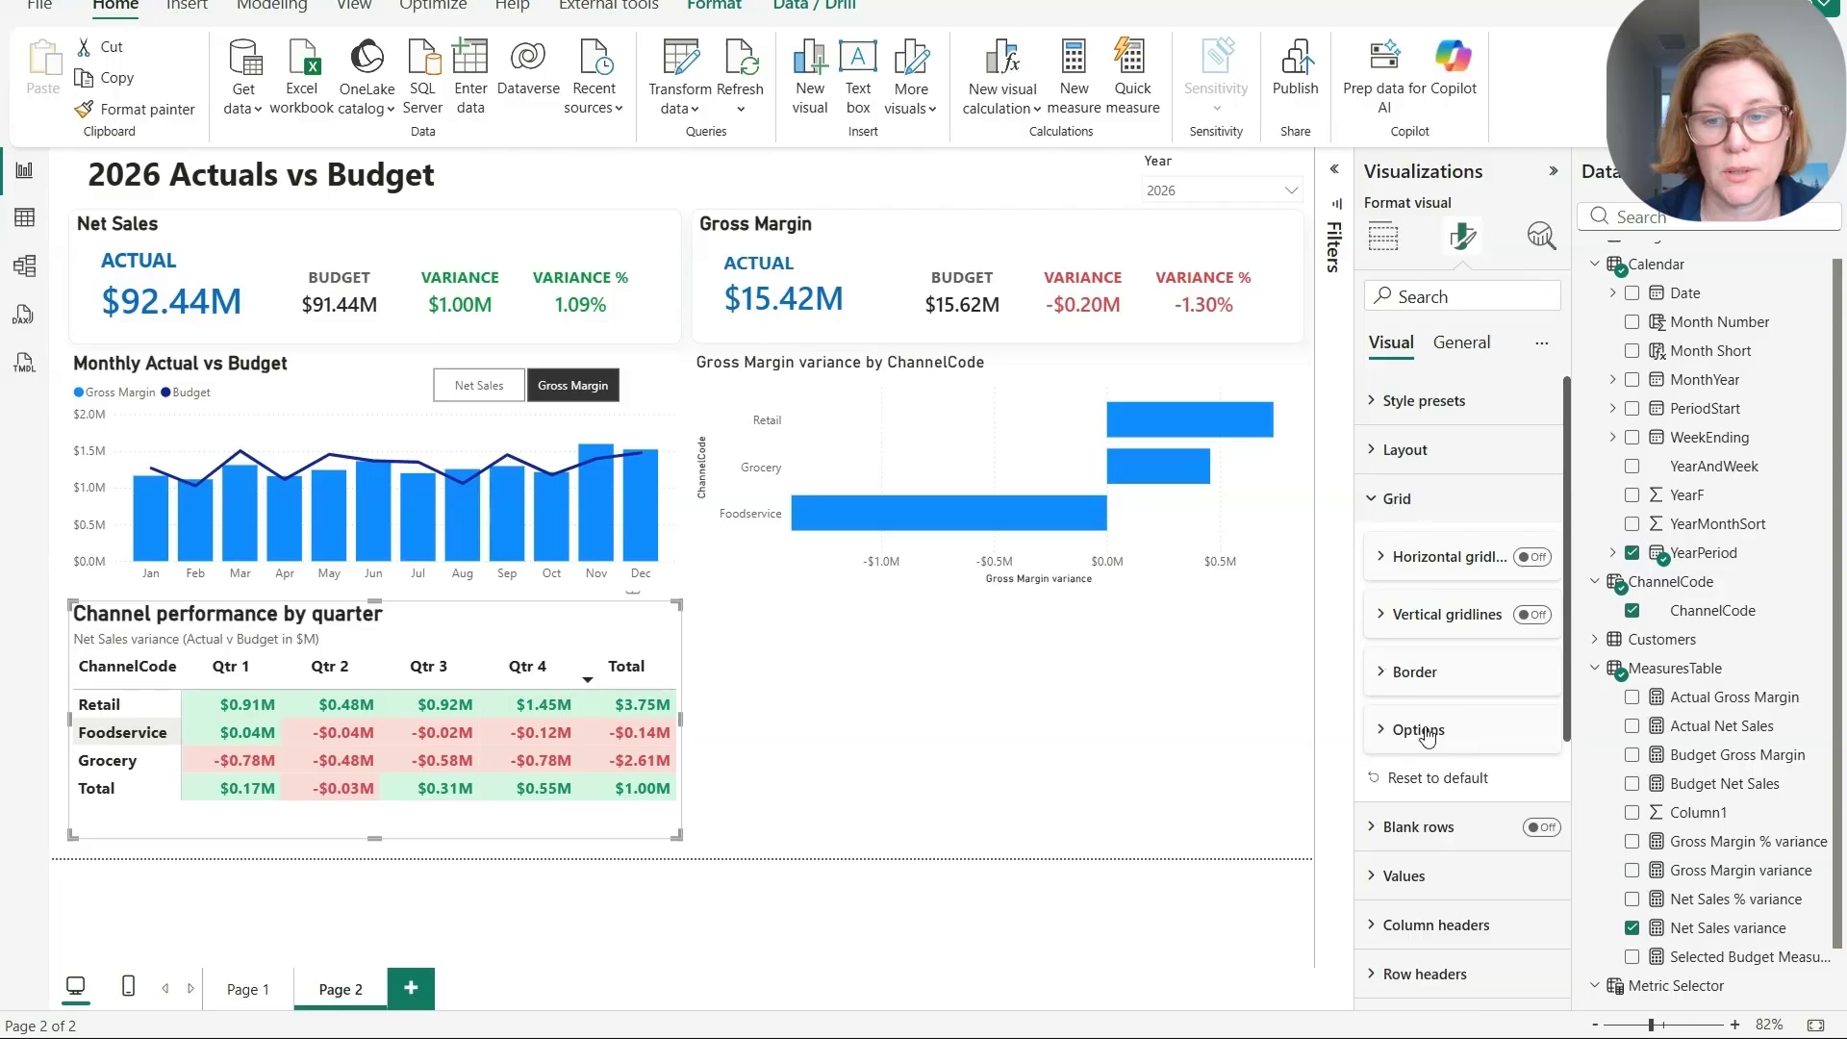
pyautogui.click(1420, 730)
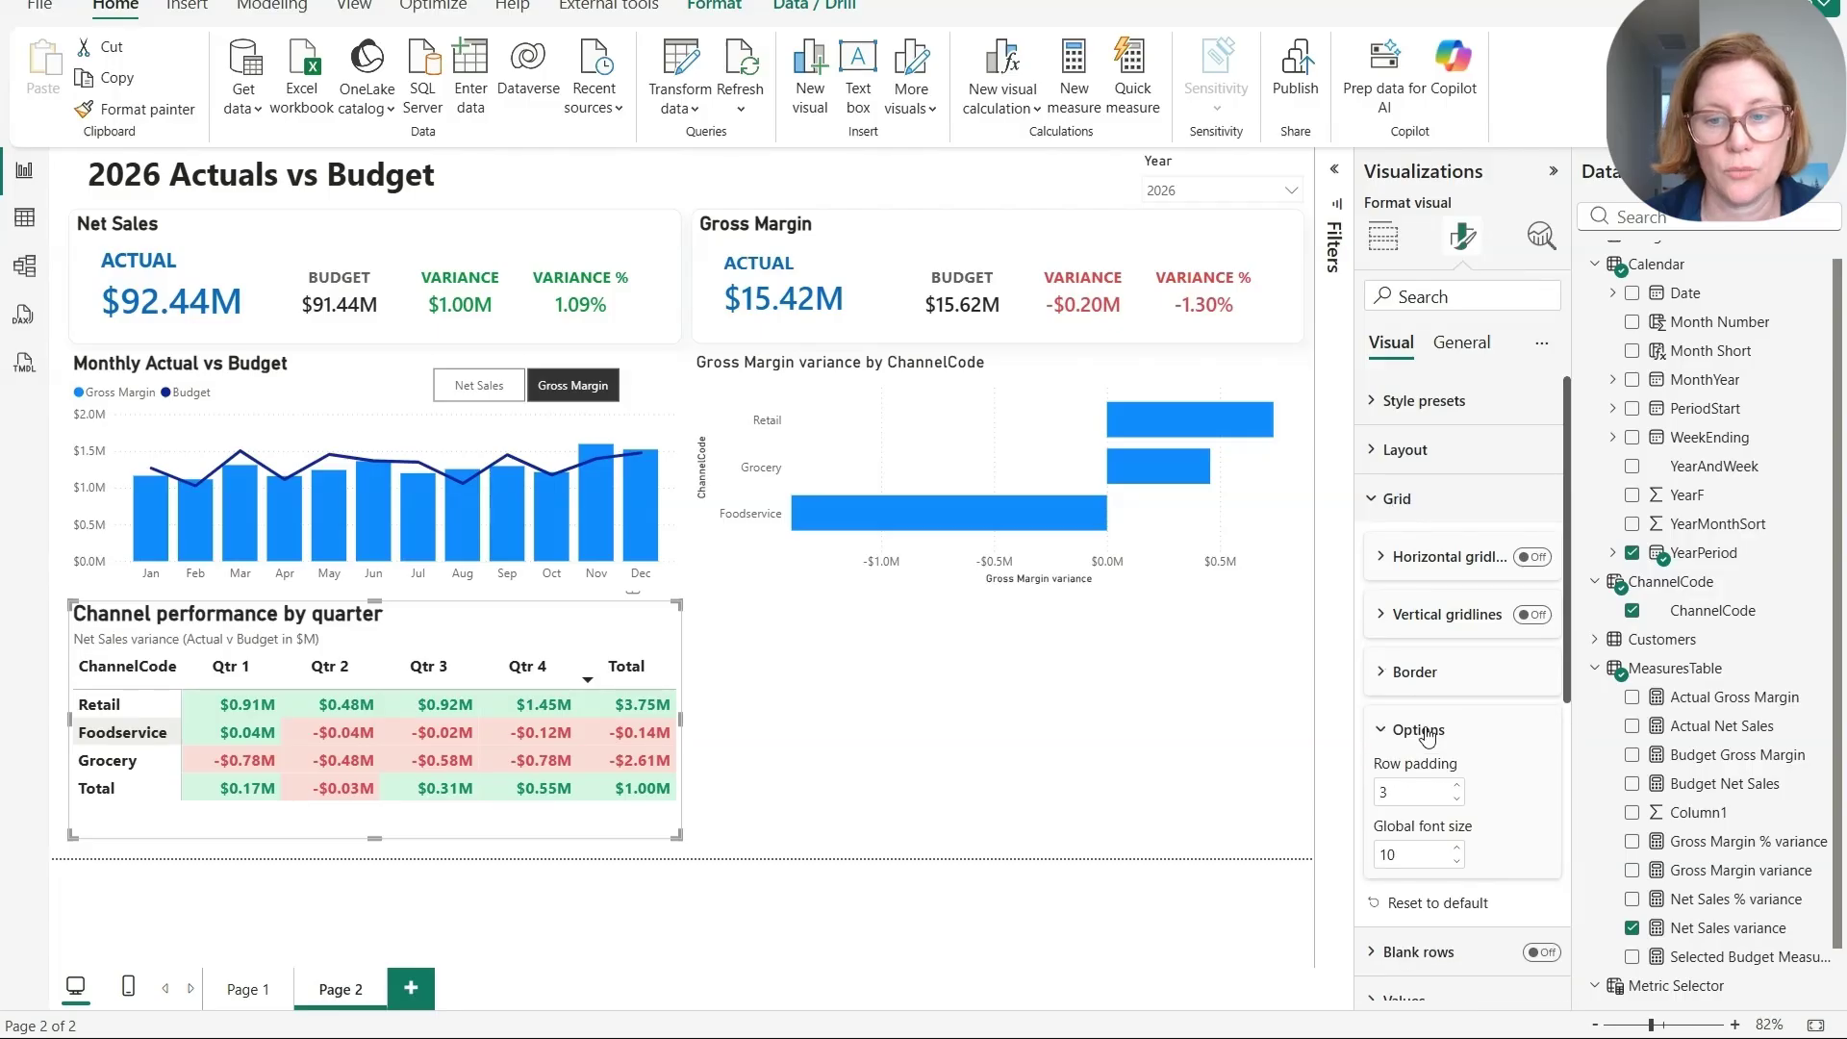
pyautogui.click(1456, 786)
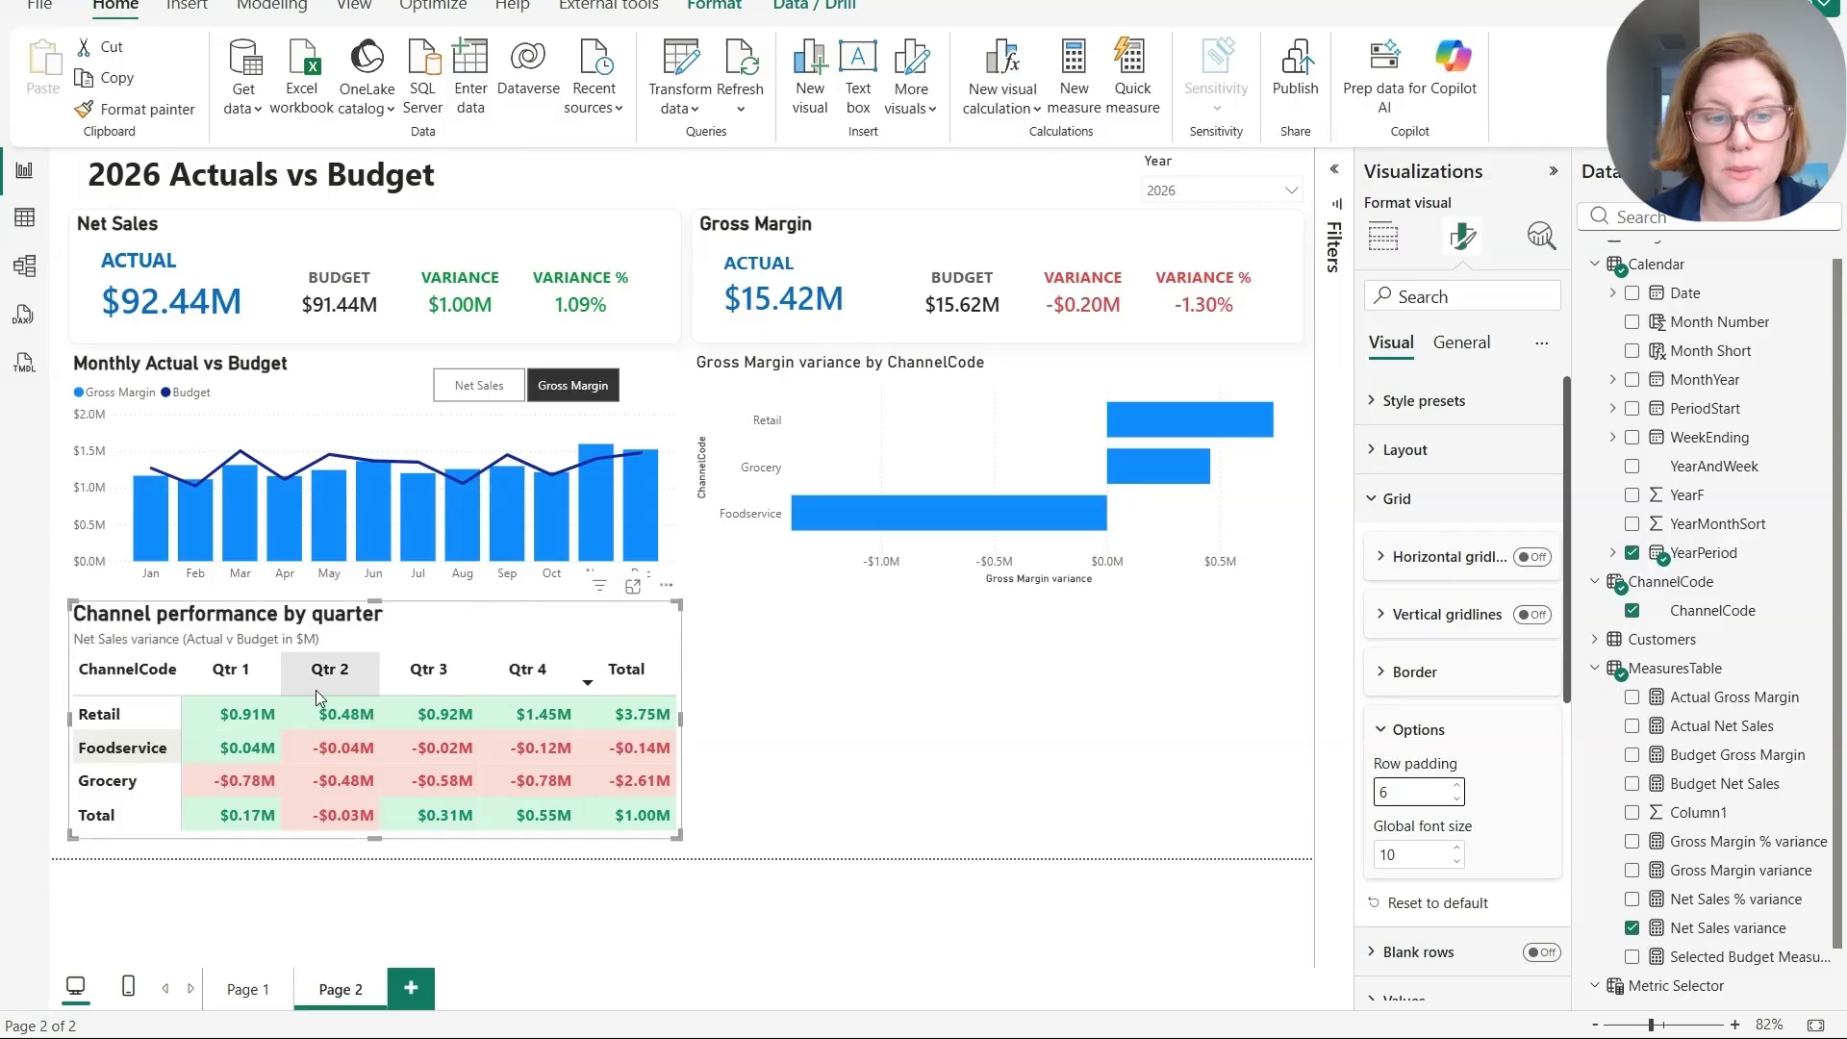
# Create the measure "Gross Margin Variance Colour" with an IF returning "#34A853" when [Gross Margin variance] >= 0 and "#EA4335" otherwise
pyautogui.click(835, 676)
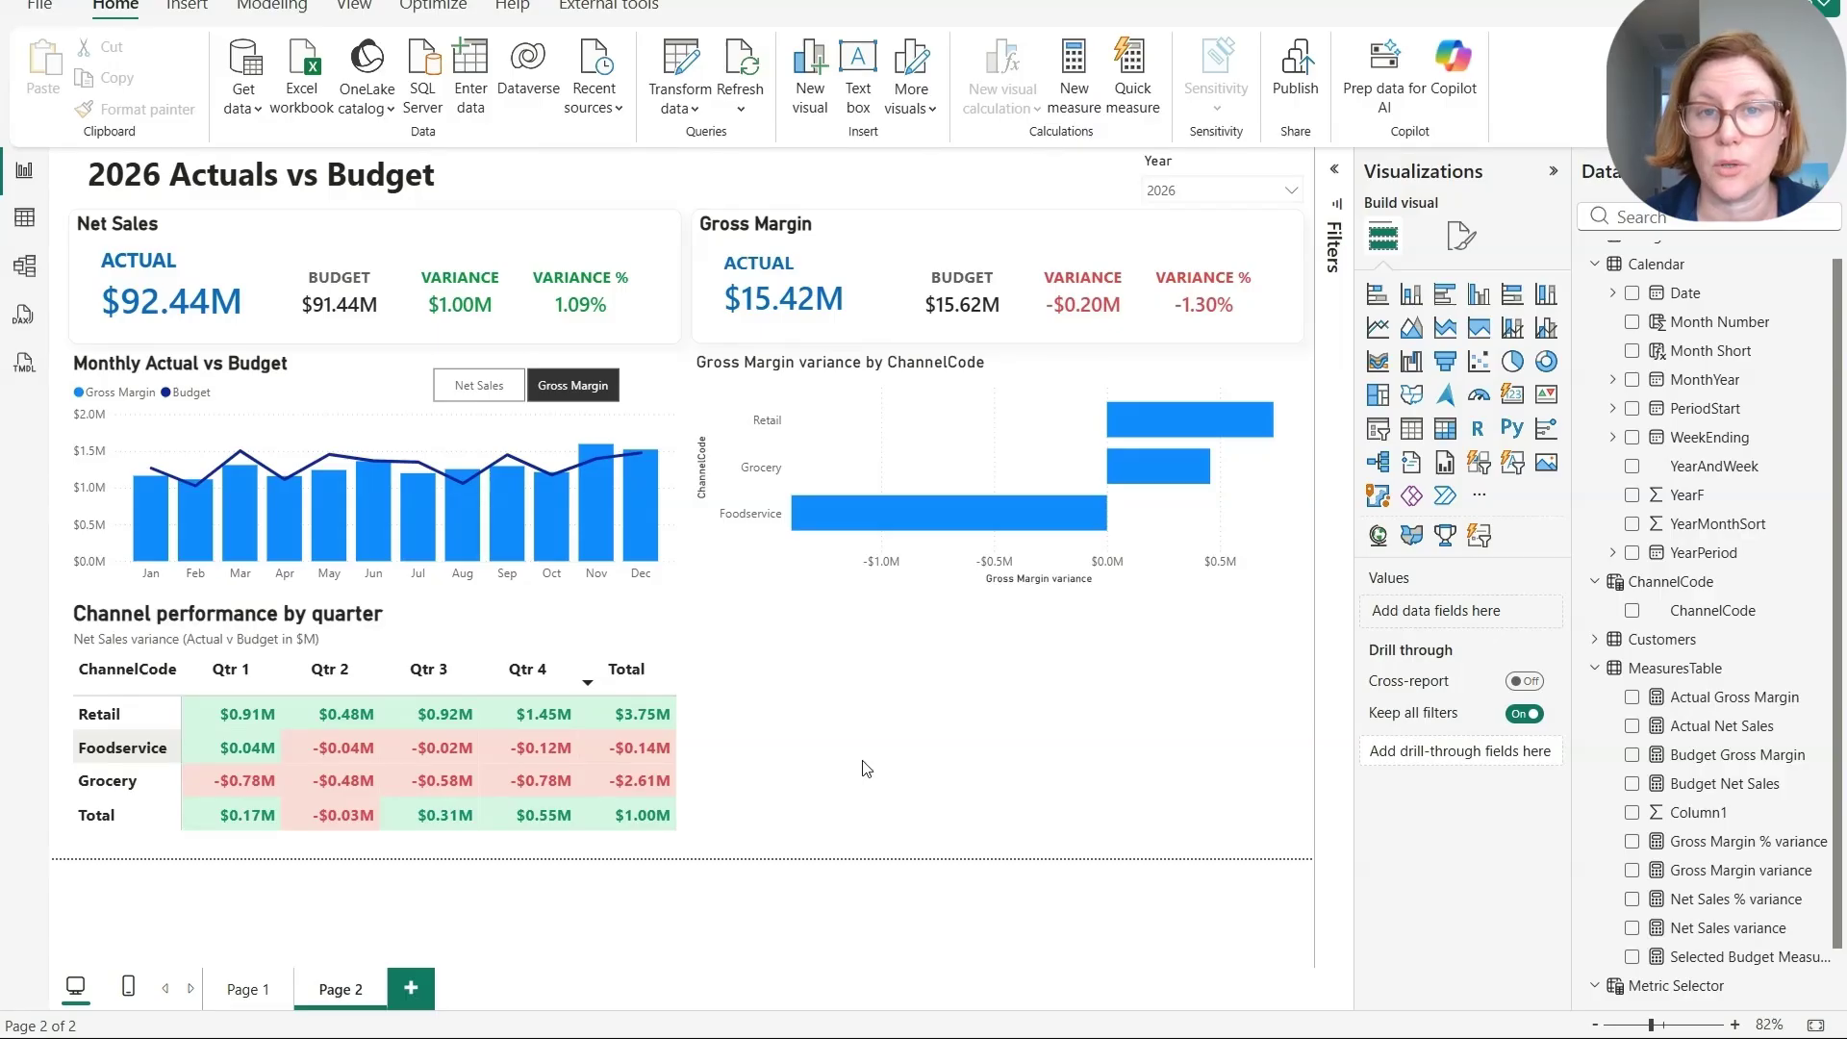
pyautogui.click(962, 558)
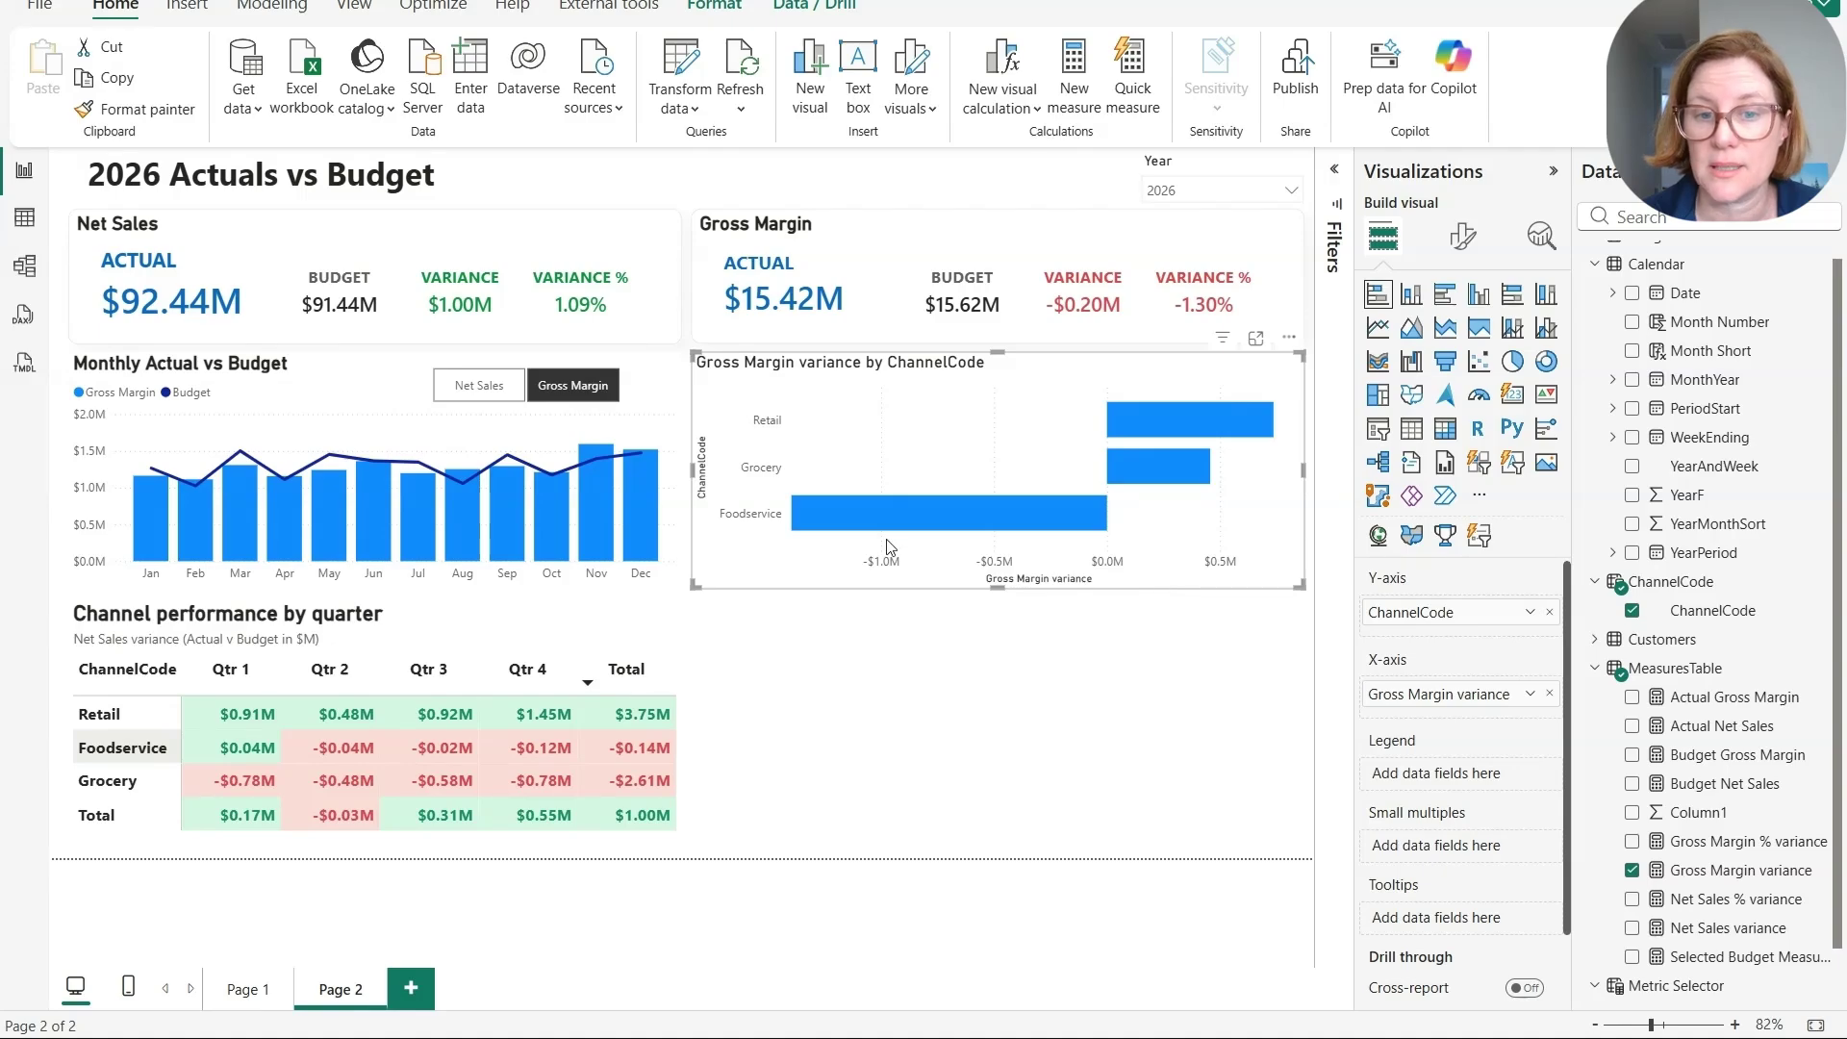
pyautogui.moveTo(894, 532)
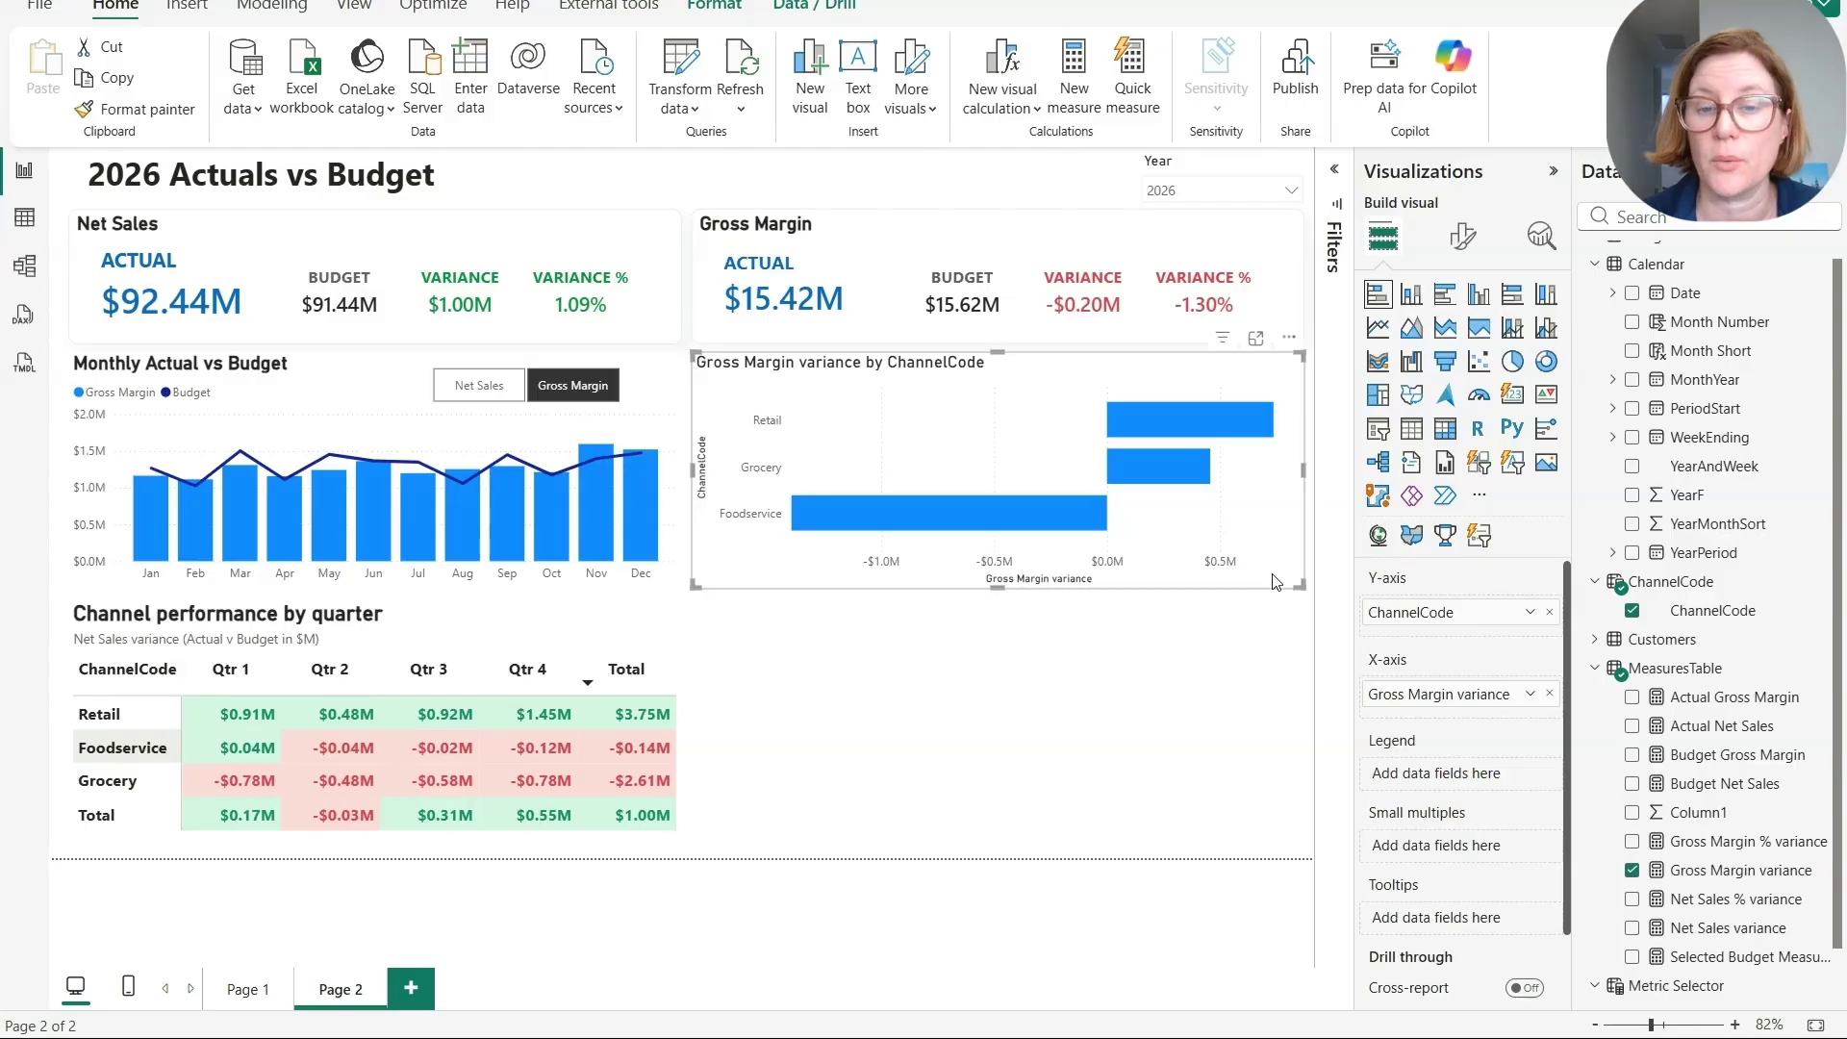
pyautogui.click(1001, 673)
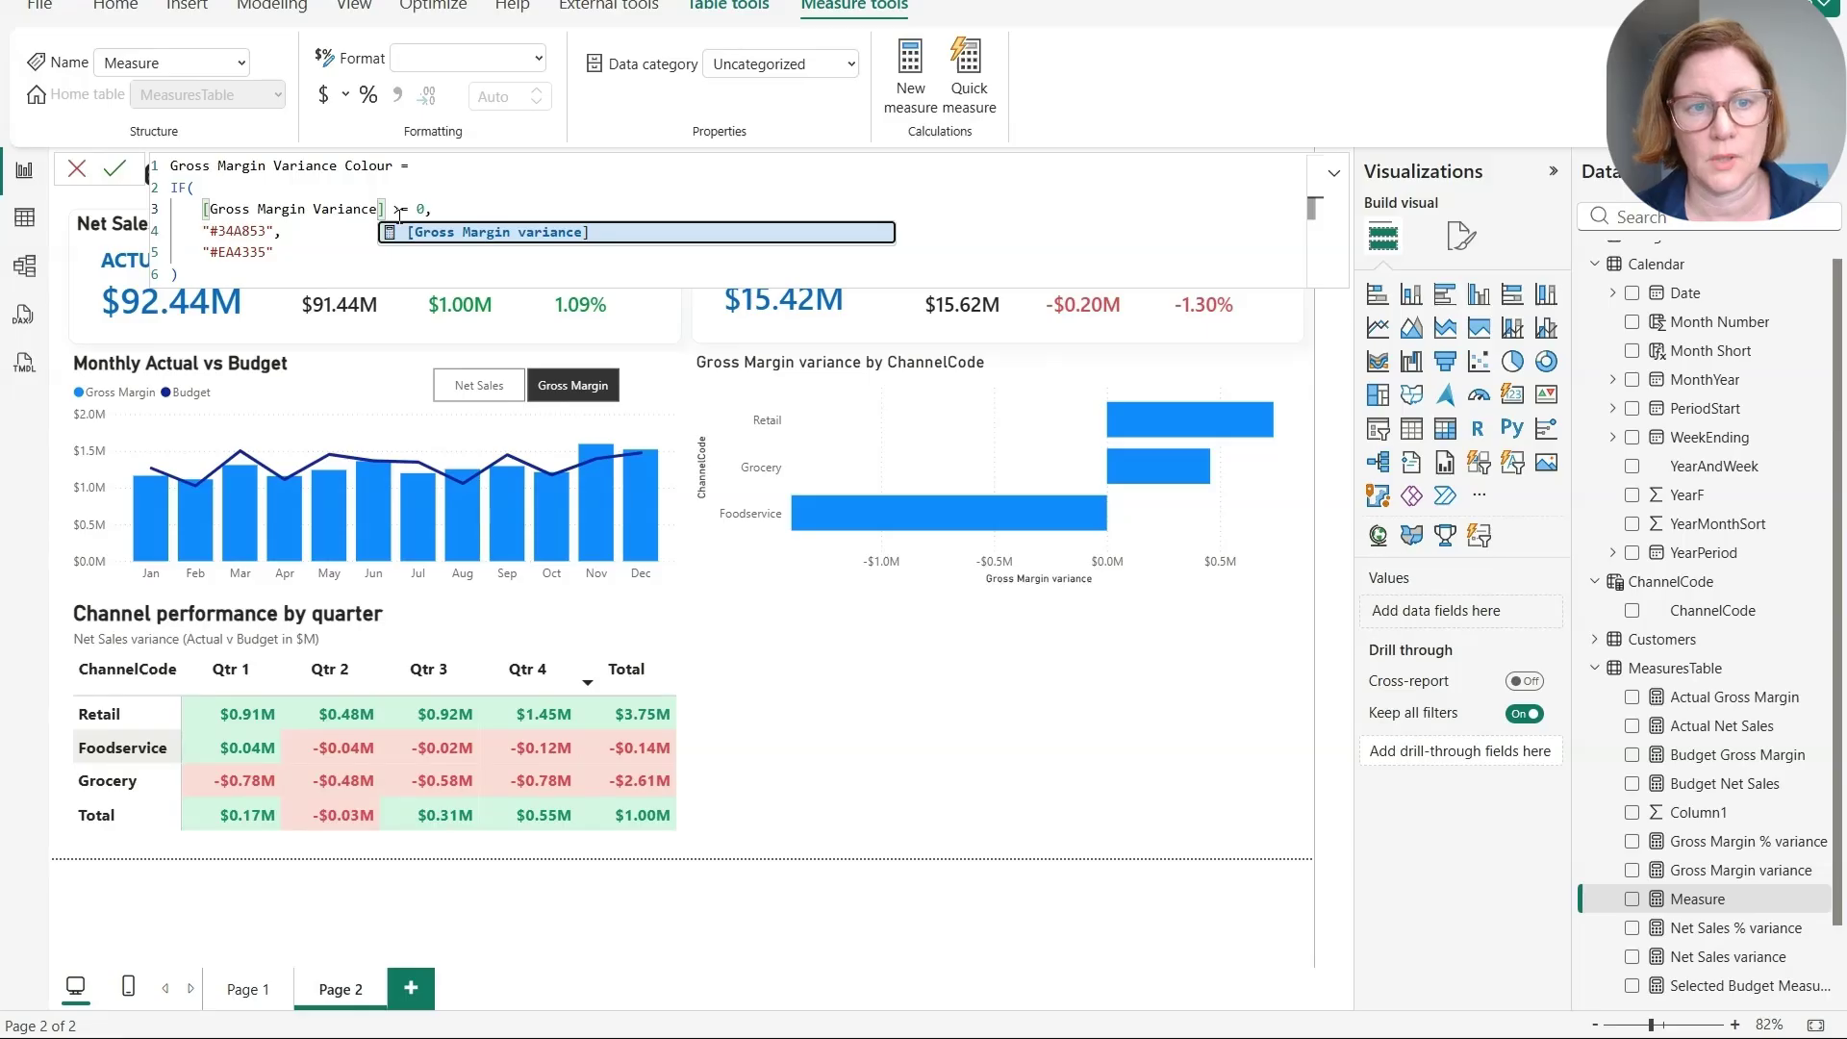
pyautogui.click(536, 237)
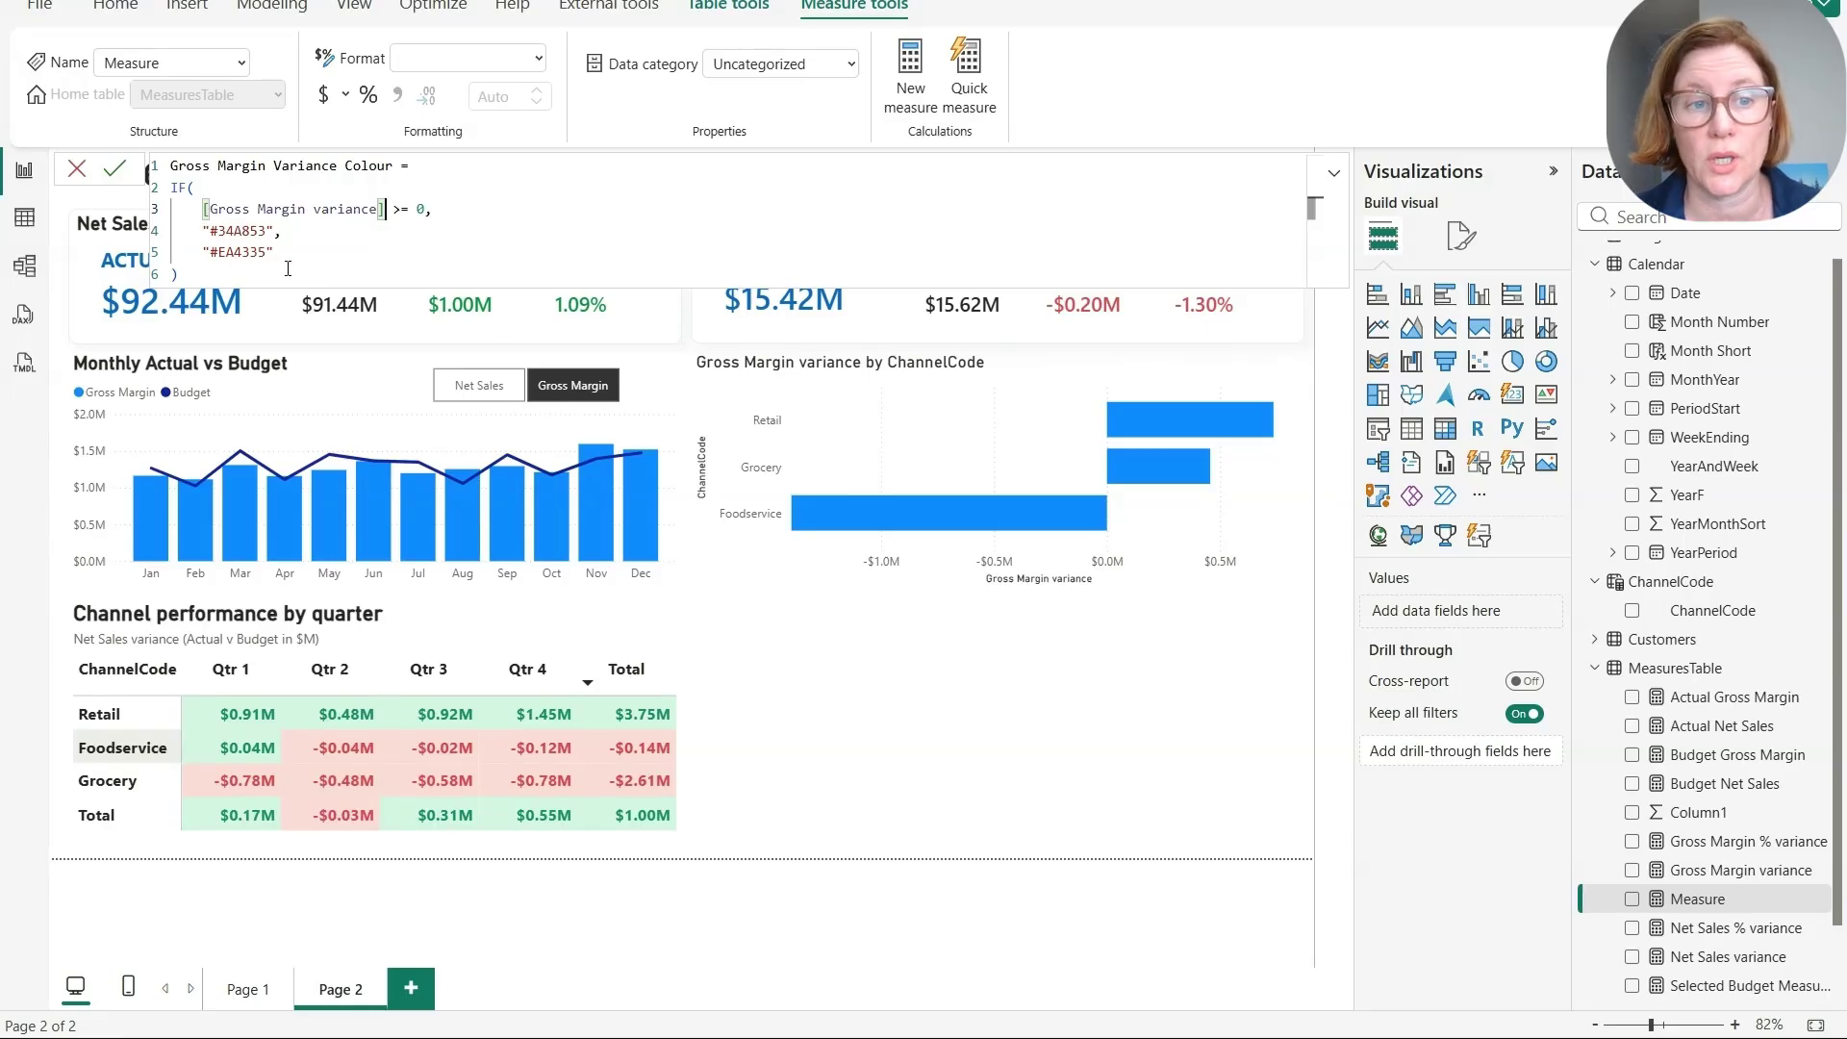
pyautogui.press('Return')
# Conditionally format the Gross Margin variance chart's bar color by field value, based on the Gross Margin Variance Colour measure
pyautogui.click(1050, 377)
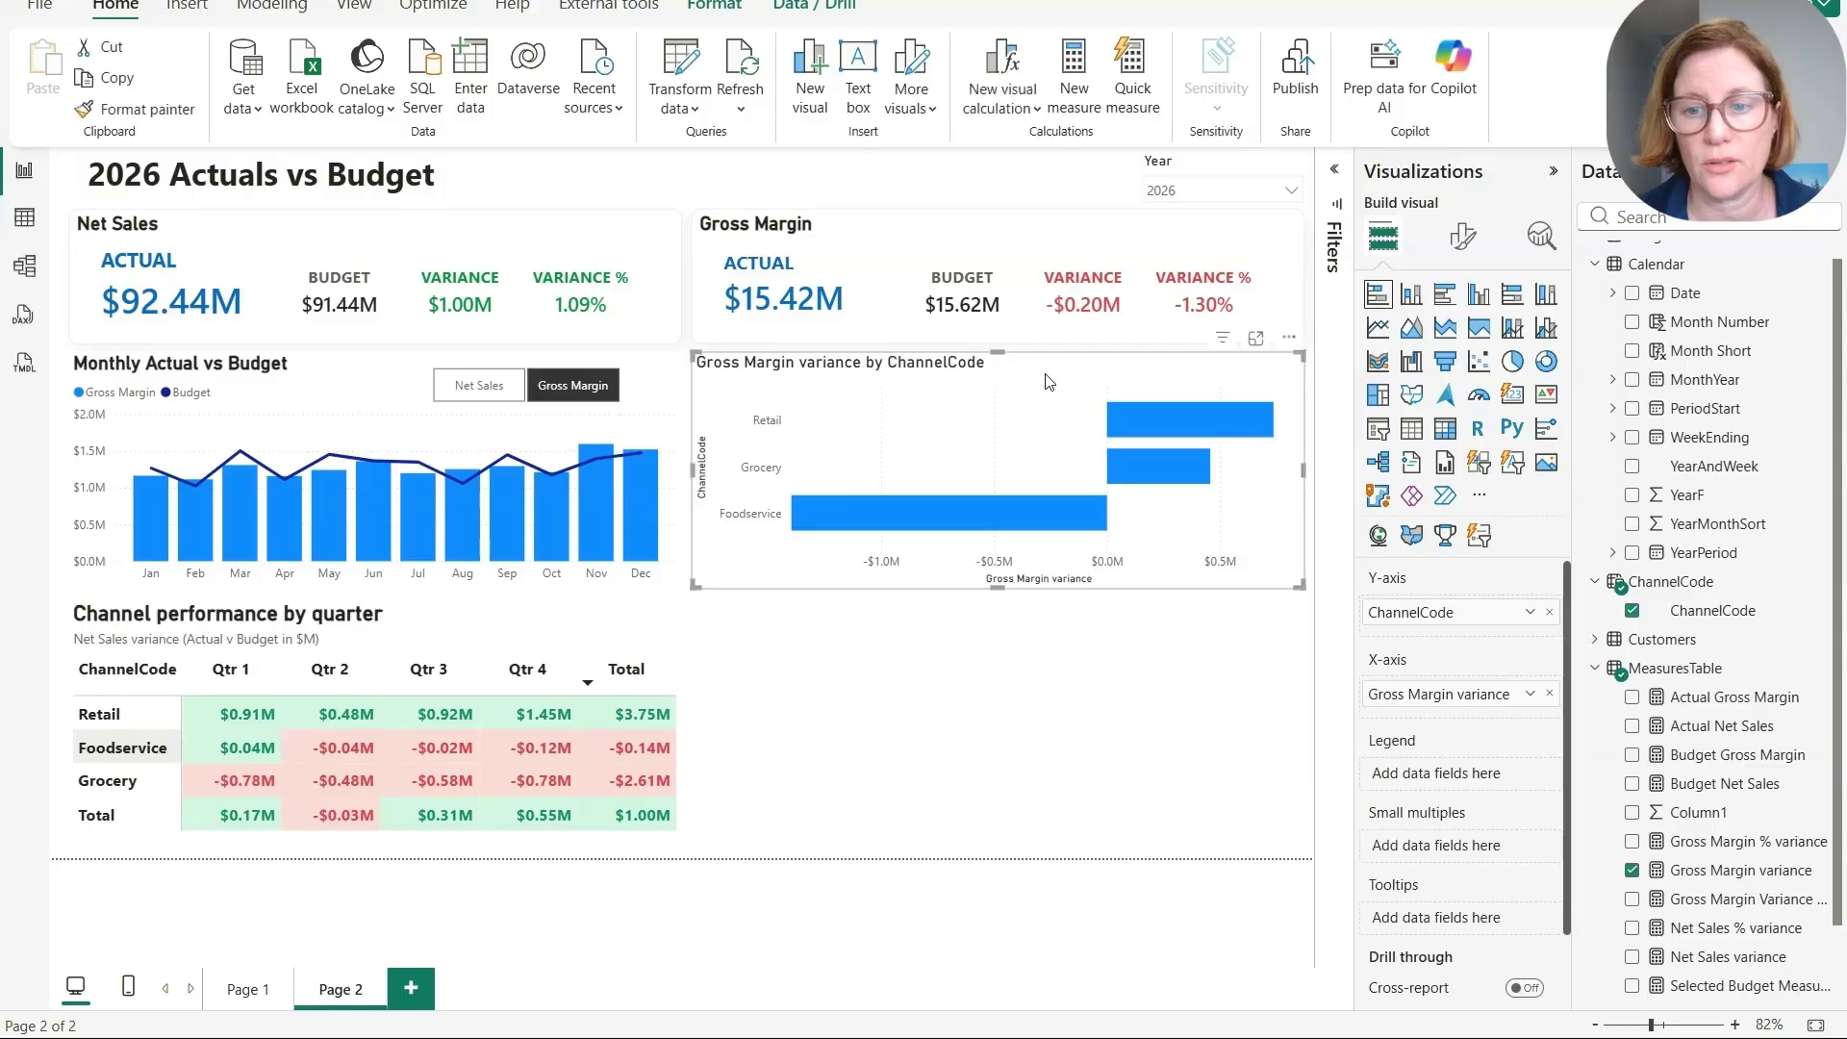
pyautogui.click(1464, 240)
pyautogui.click(1410, 710)
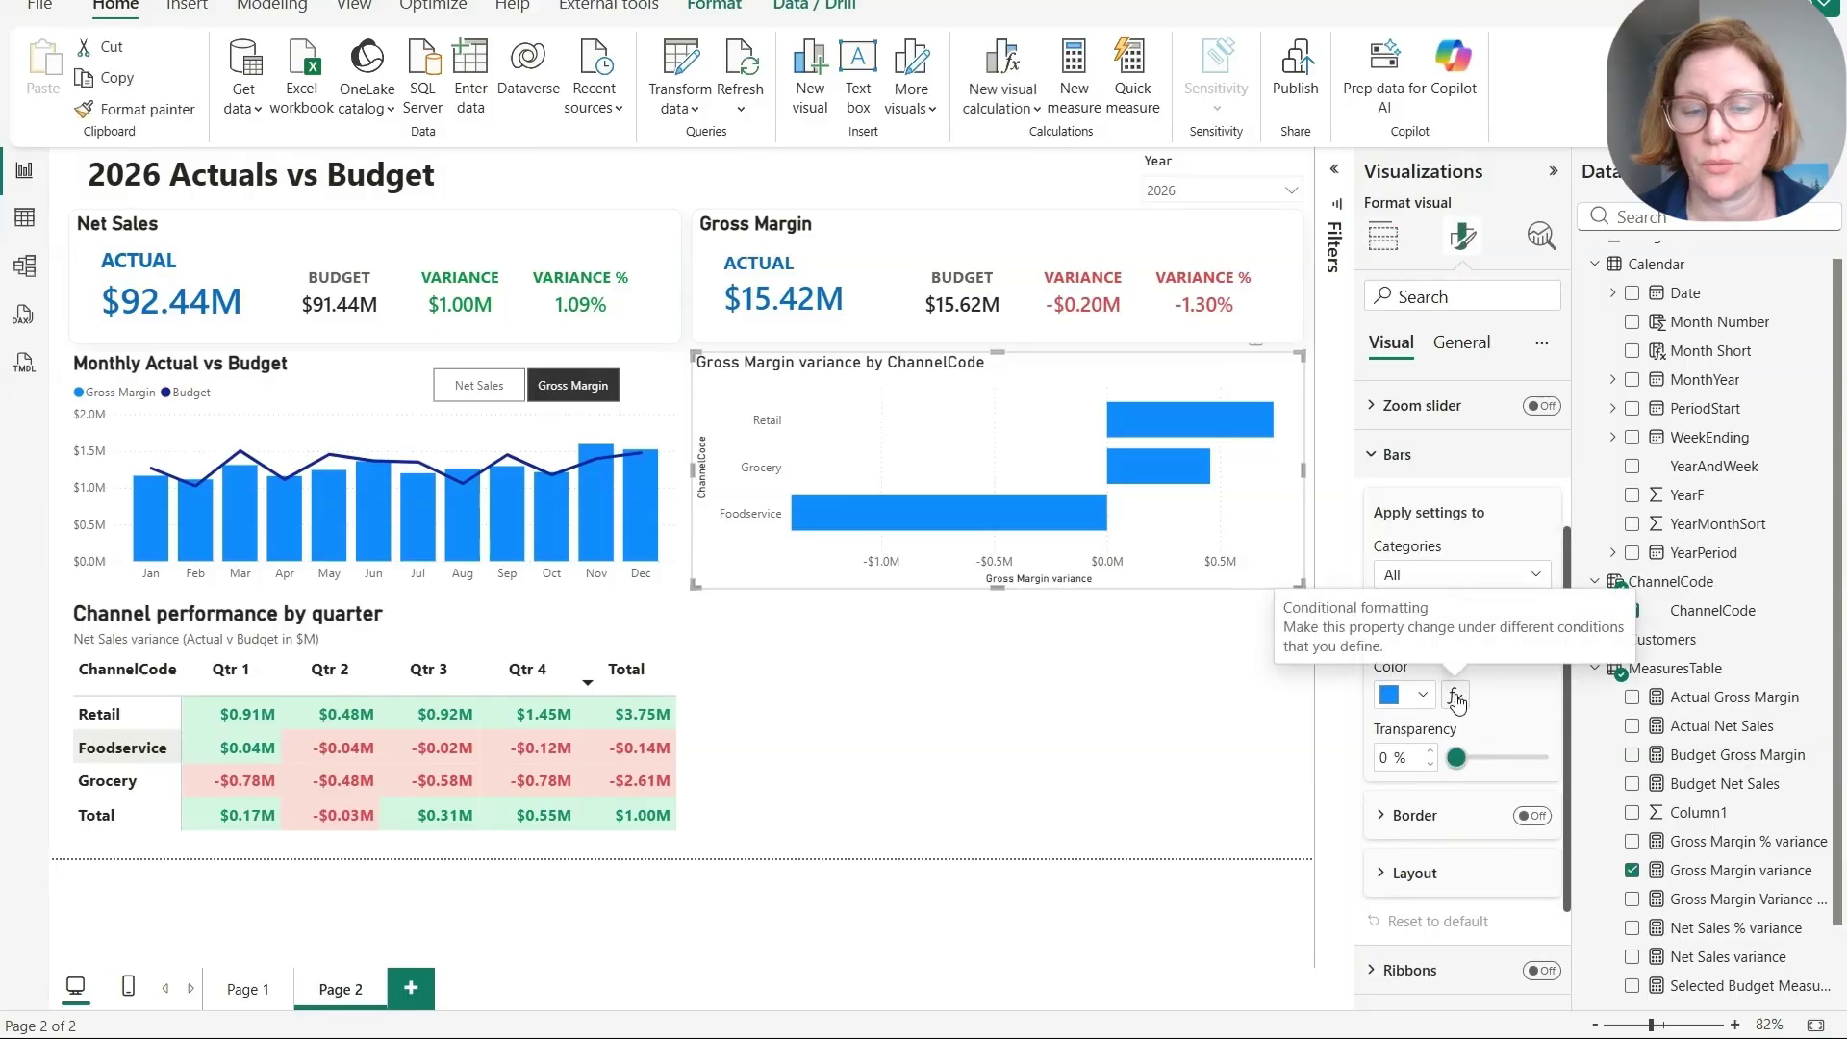
pyautogui.click(1457, 699)
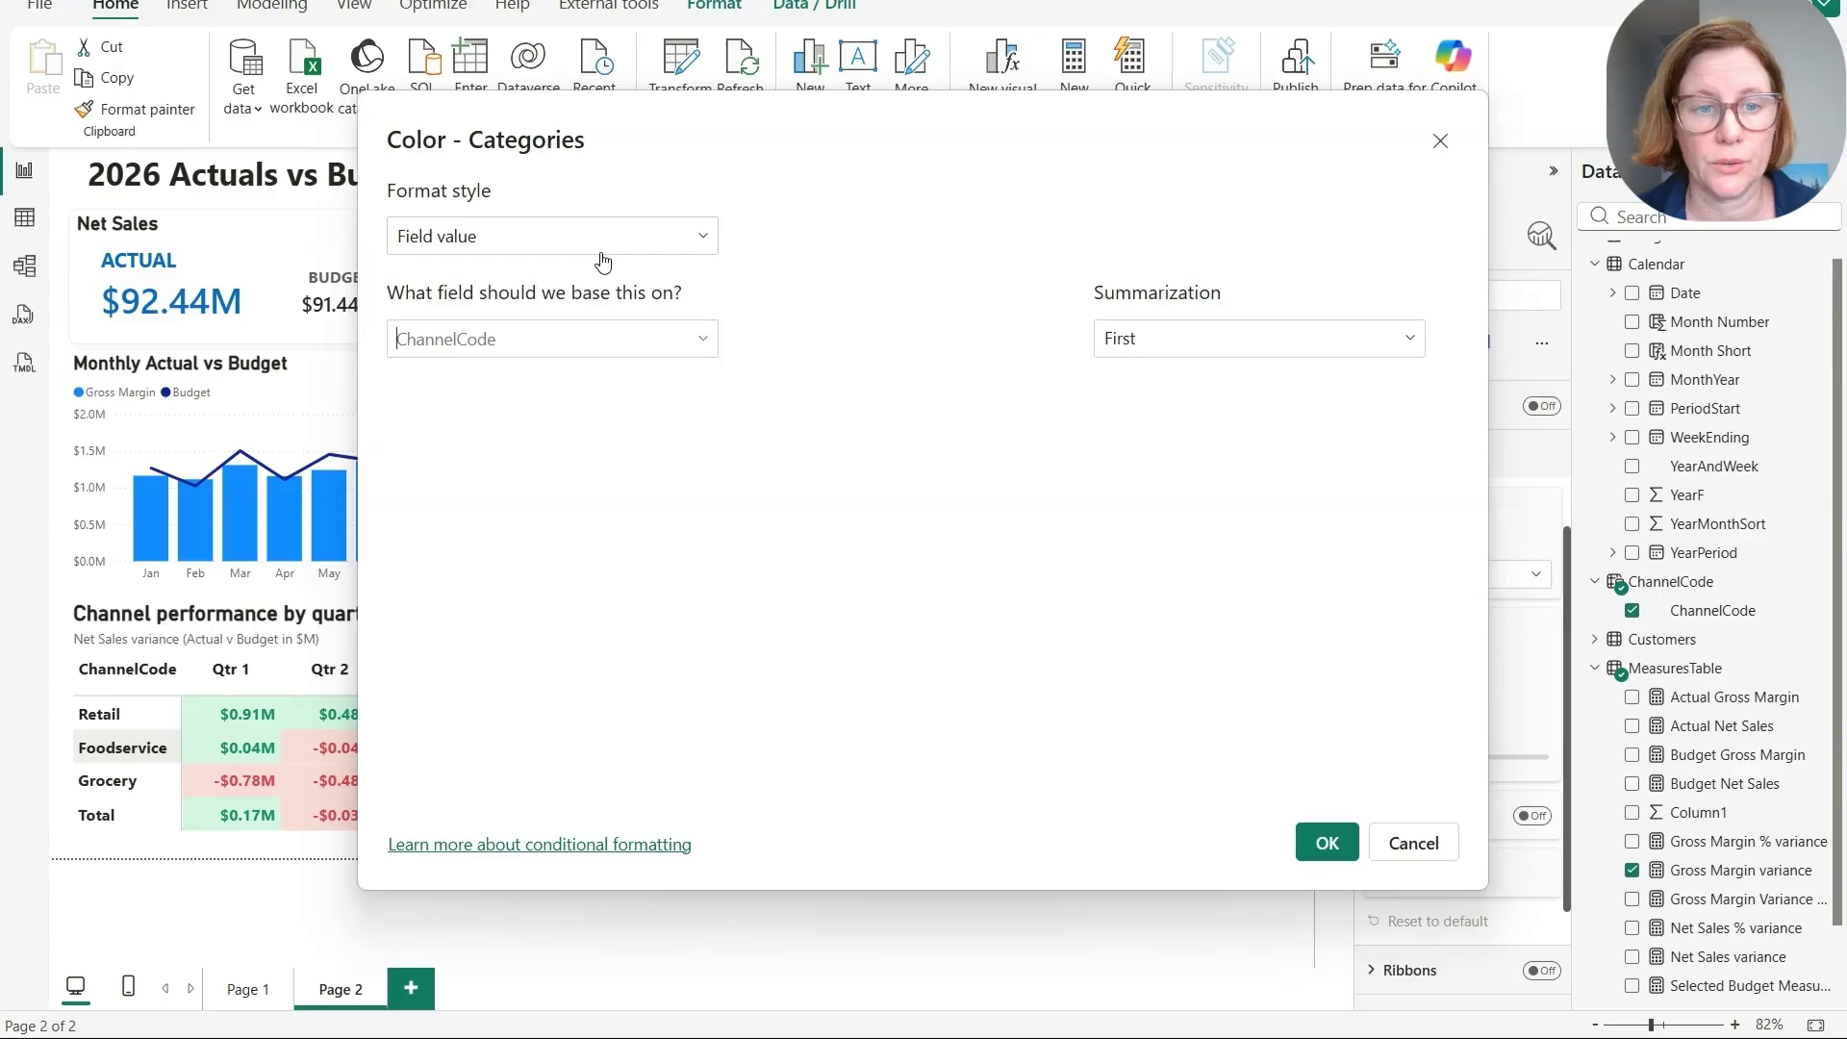
pyautogui.click(568, 343)
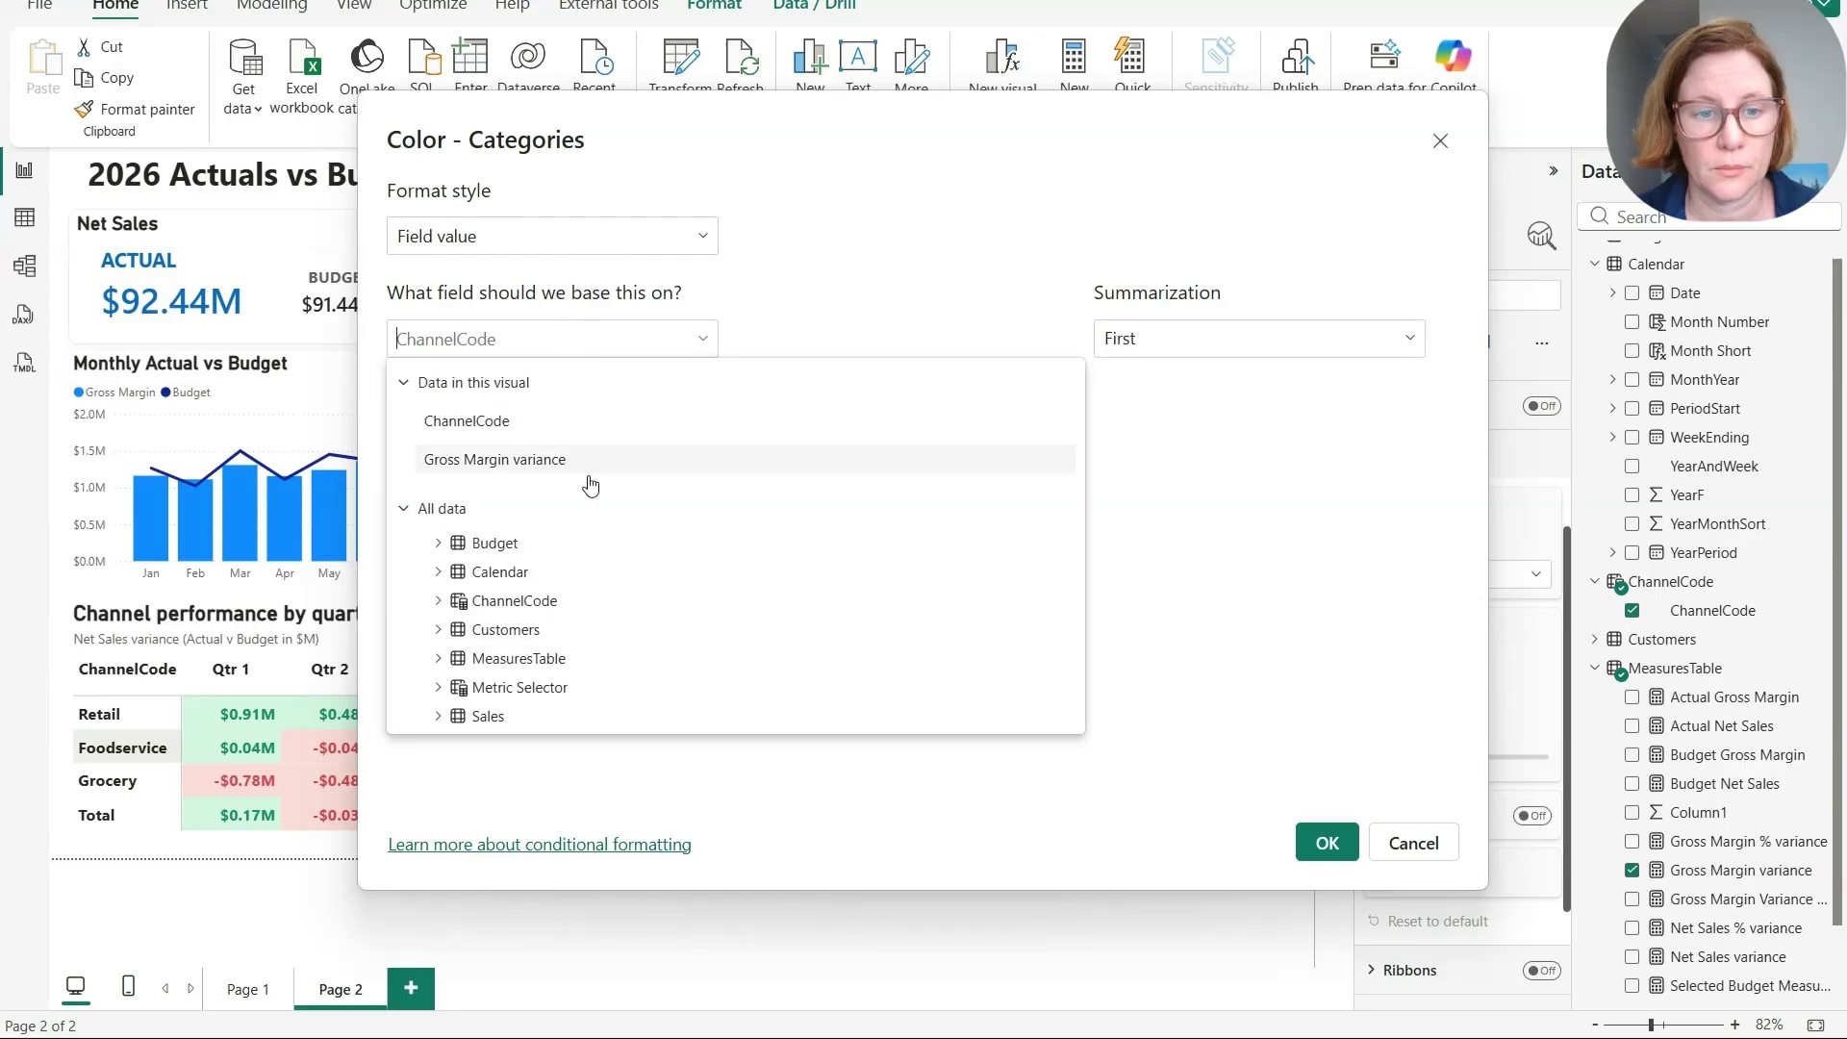
pyautogui.click(445, 664)
pyautogui.scroll(-5, 461, 669)
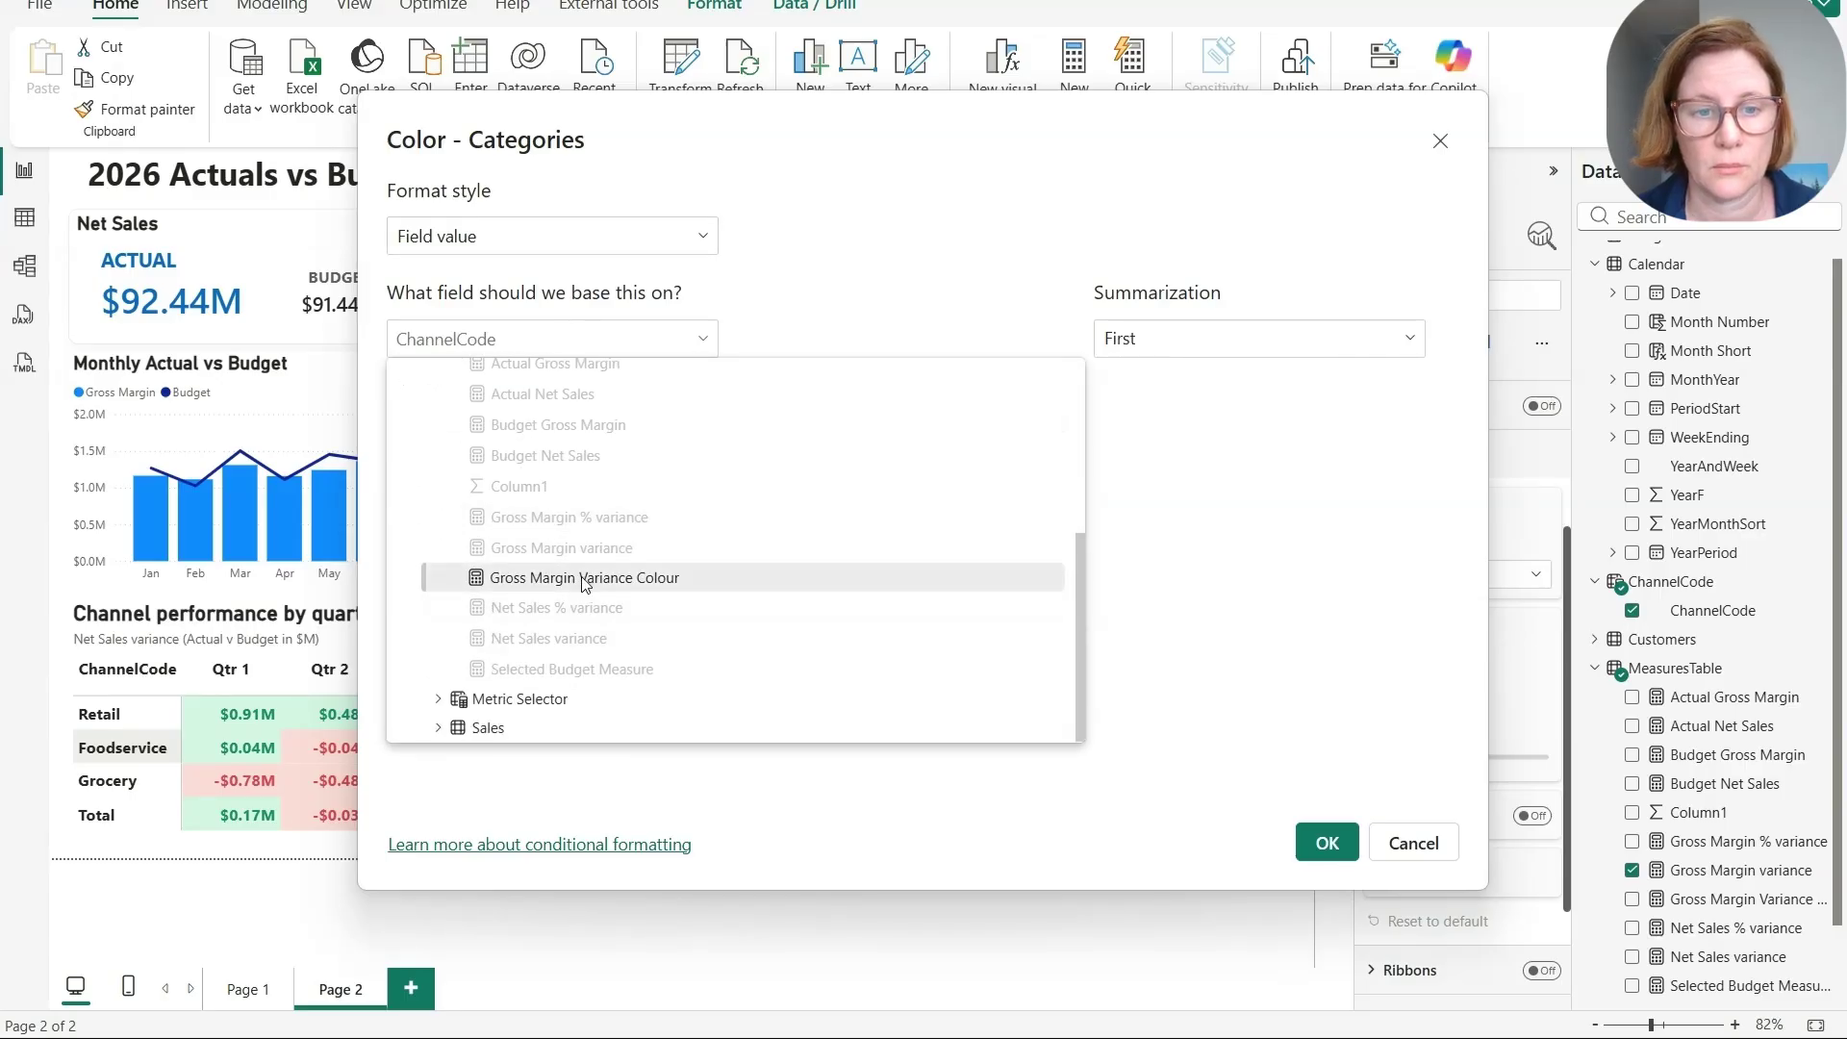
pyautogui.click(589, 582)
pyautogui.click(1325, 844)
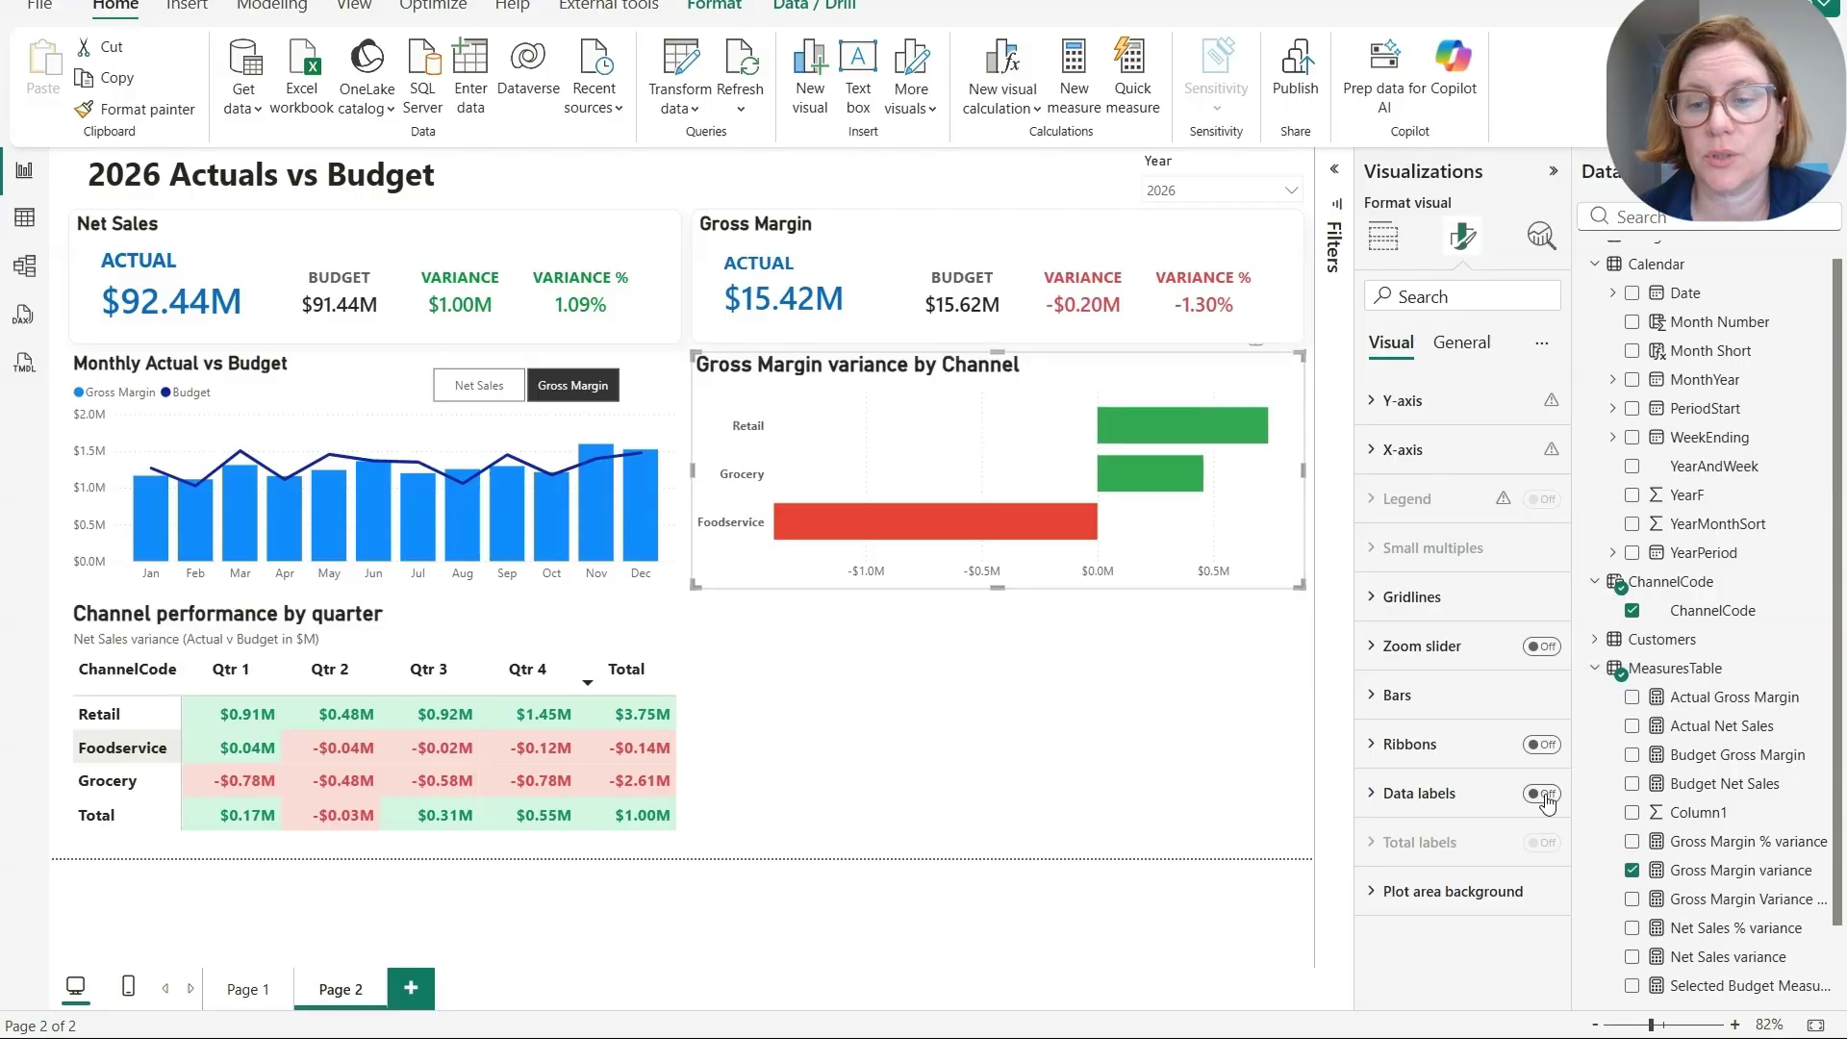
# Turn on data labels for the Gross Margin variance by Channel chart and open conditional formatting for the label value color
pyautogui.click(1539, 795)
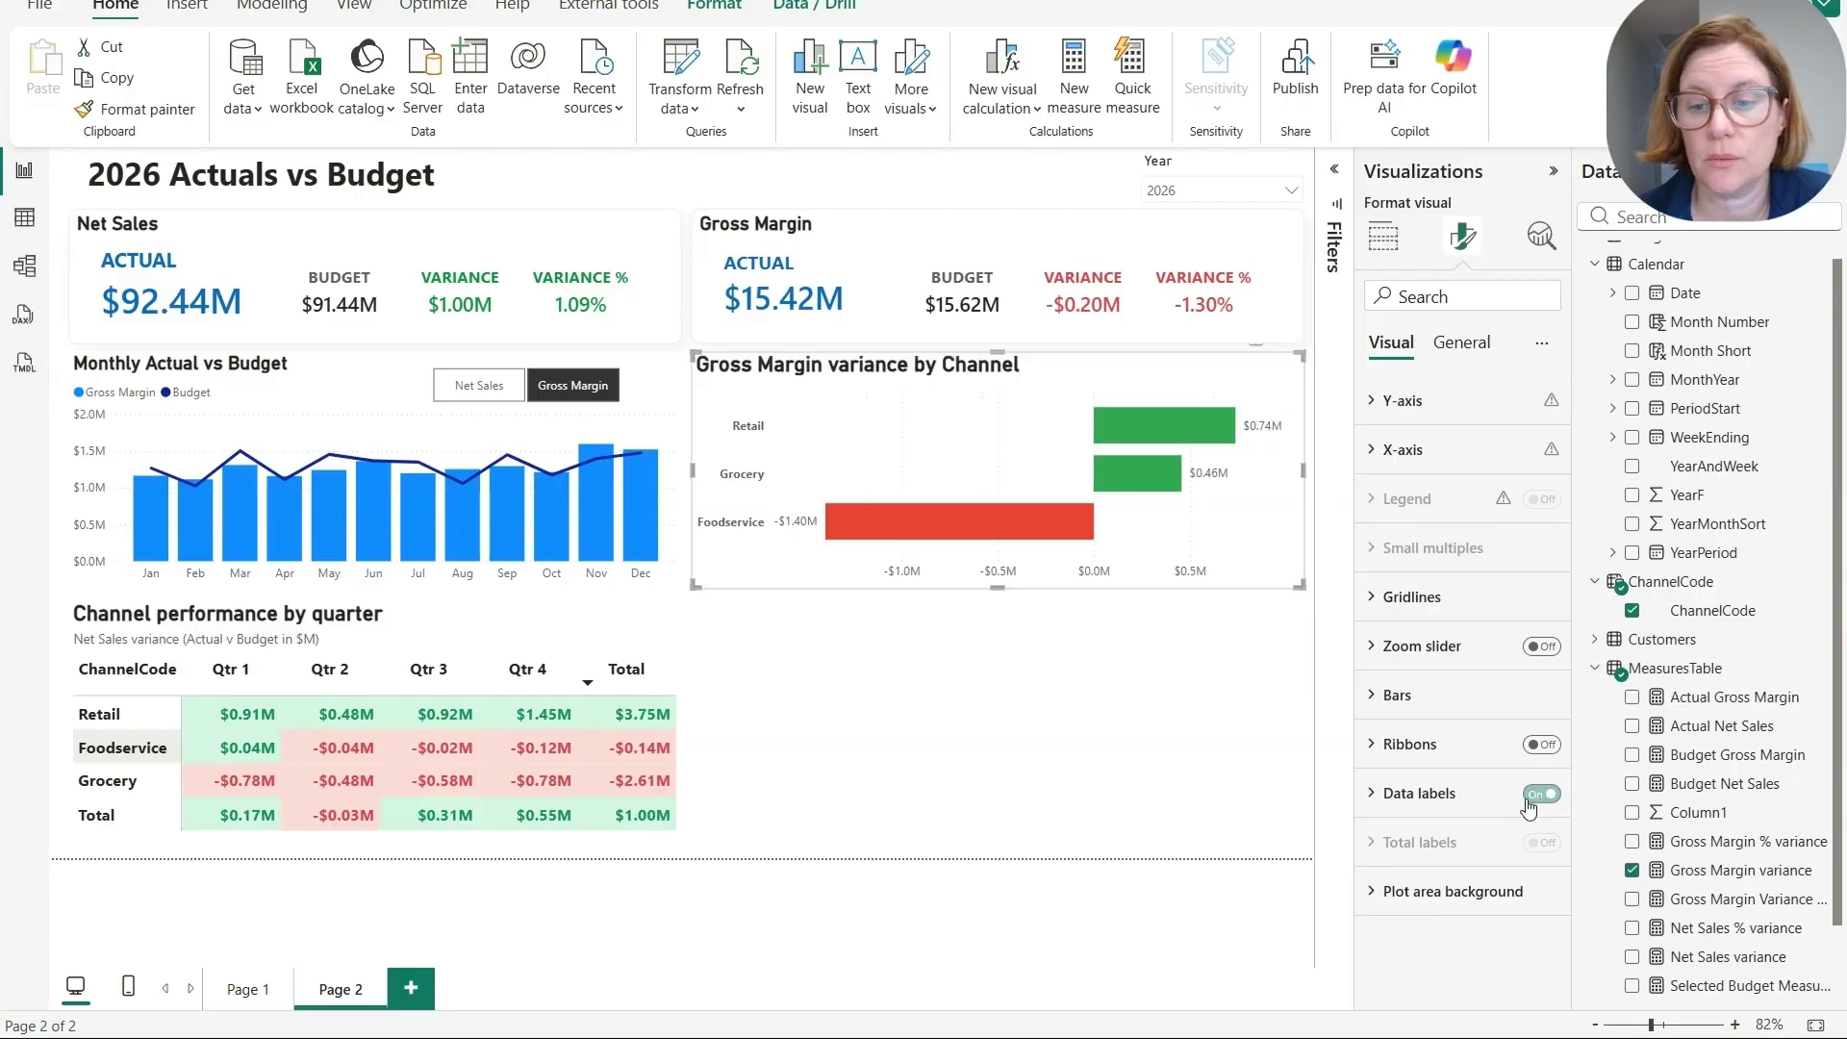
pyautogui.click(1467, 796)
pyautogui.scroll(-3, 1457, 751)
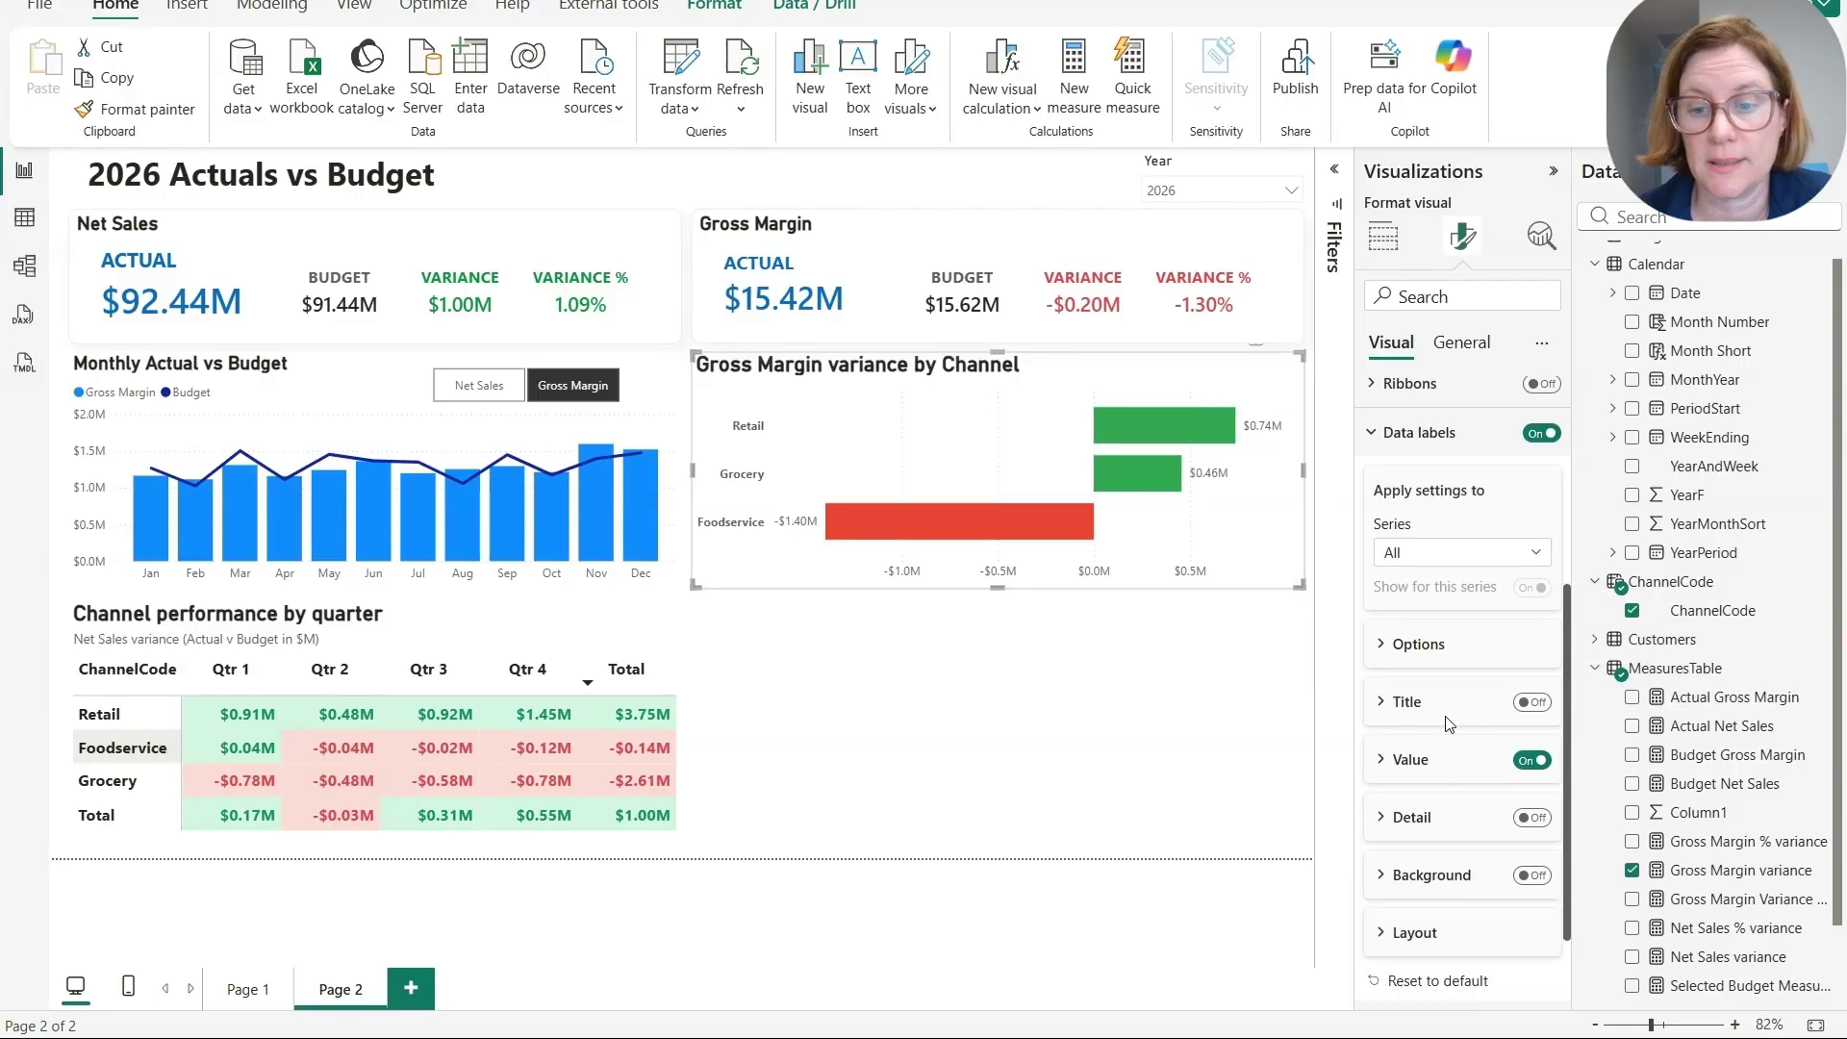
pyautogui.scroll(-2, 1450, 721)
pyautogui.click(1448, 663)
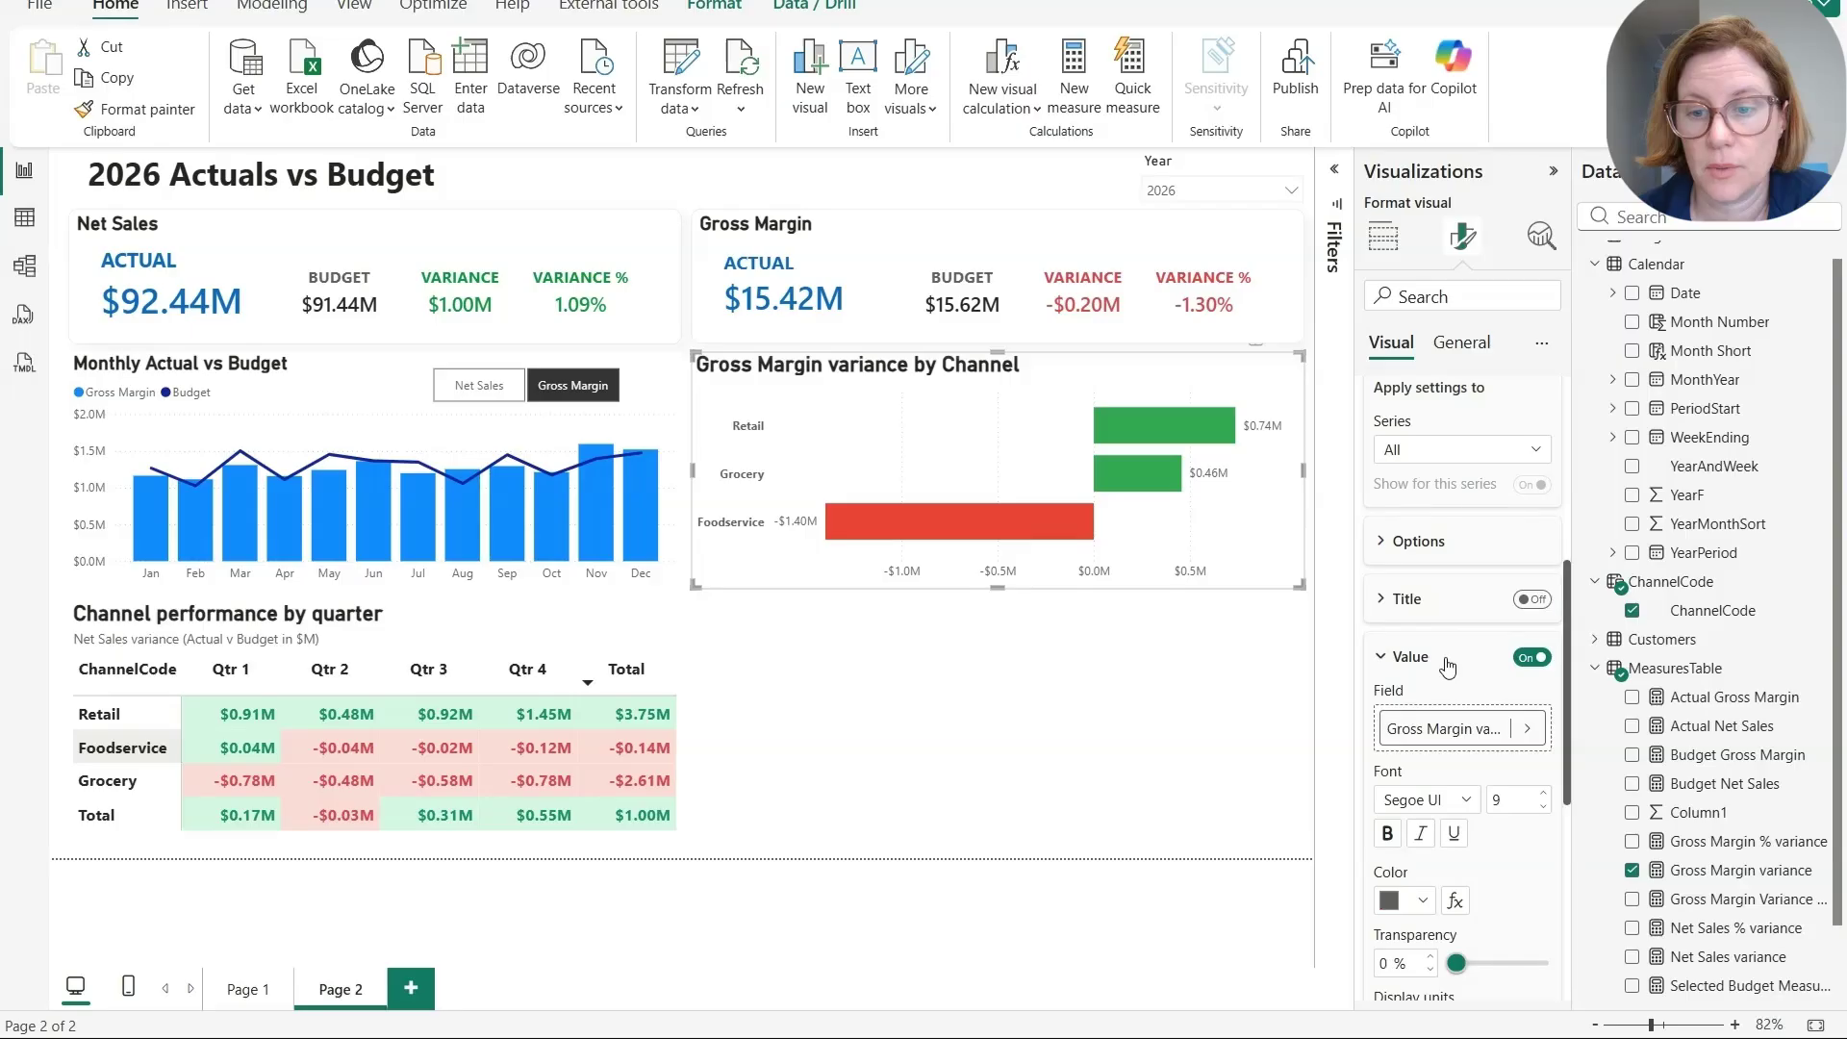
pyautogui.click(1454, 900)
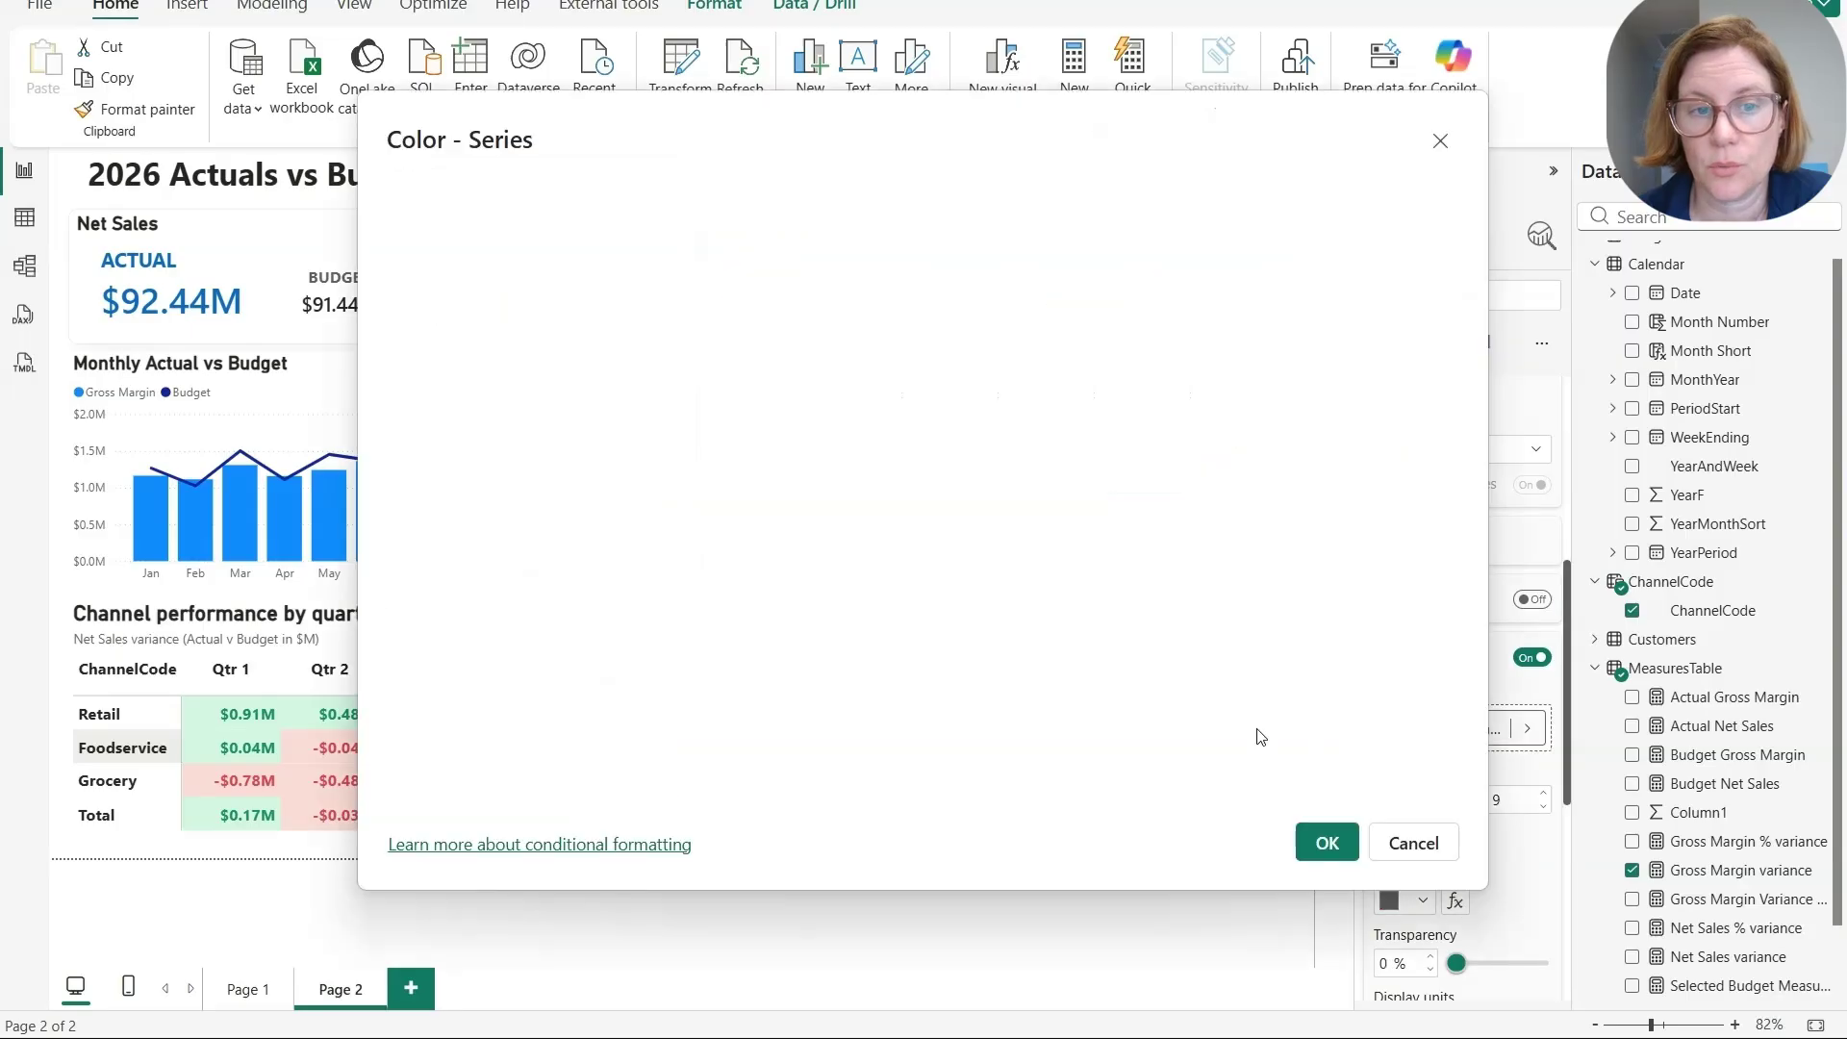